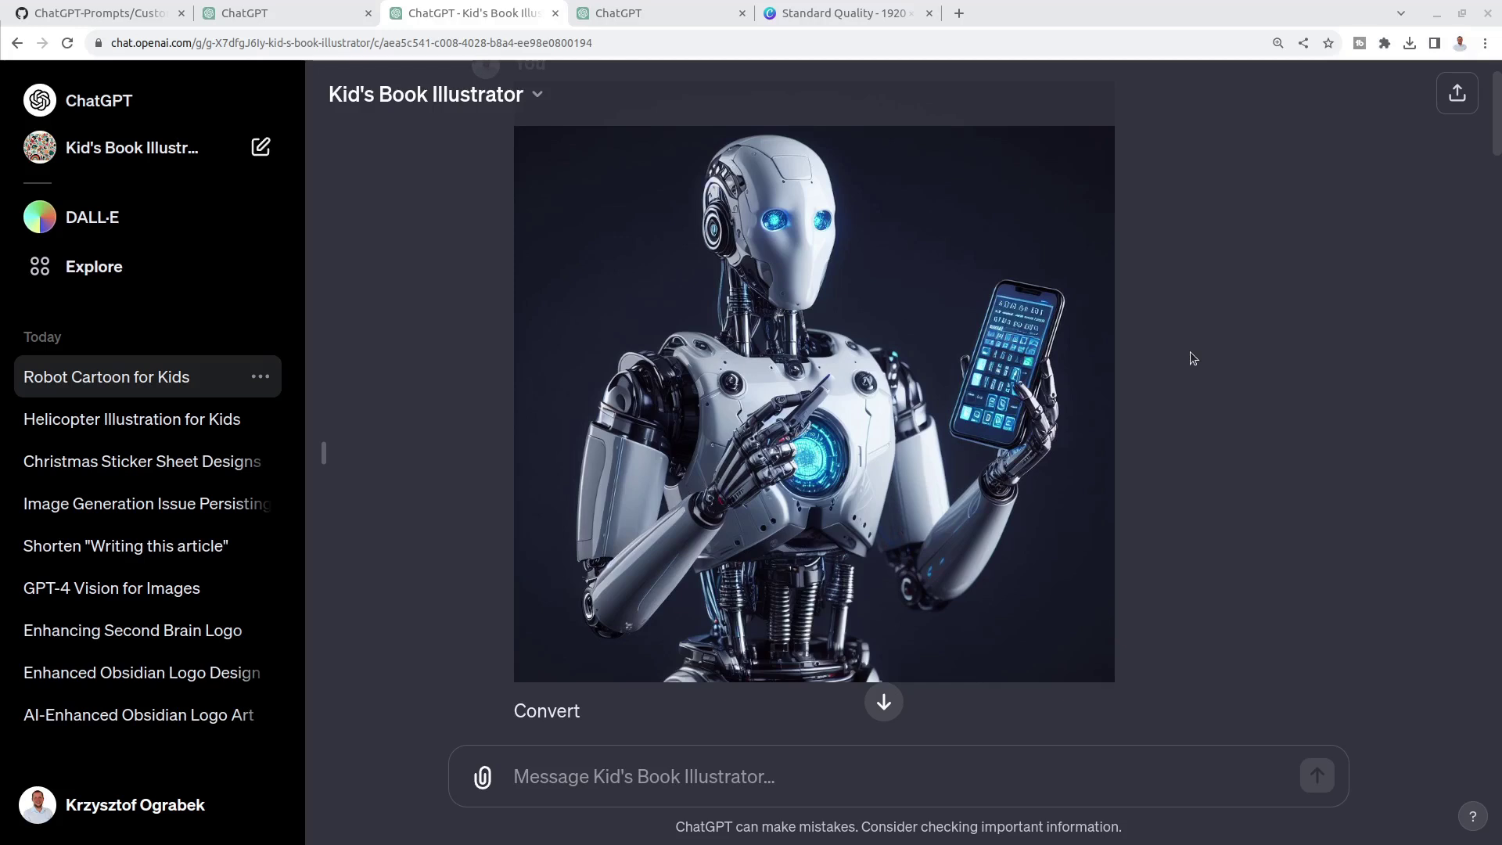
View the GPT's configured instructions, then return to the robot chat and mark 'Convert'.
scroll(1213, 398, up, 1)
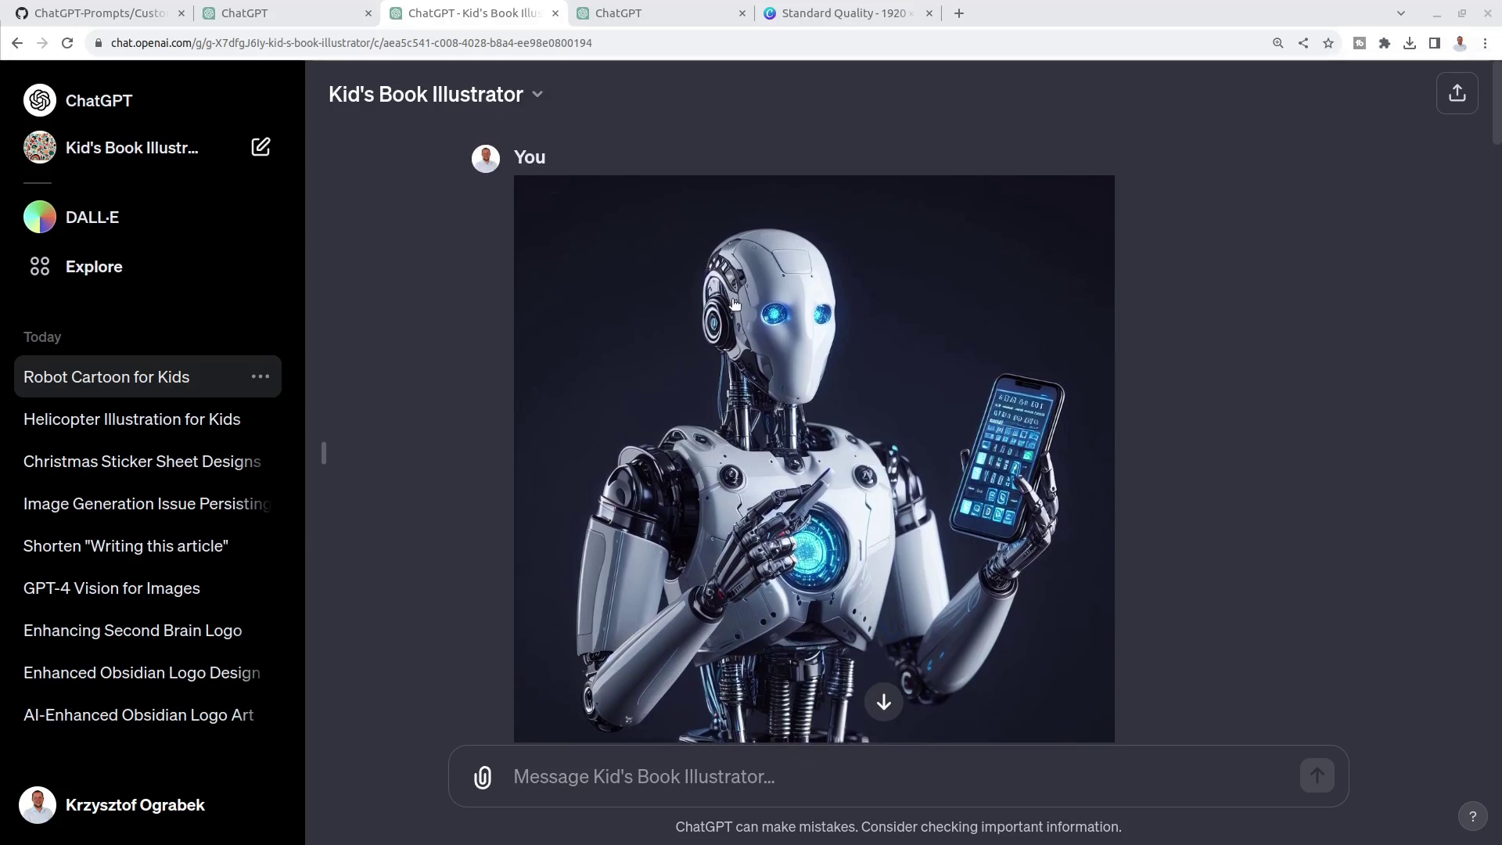
scroll(759, 313, down, 2)
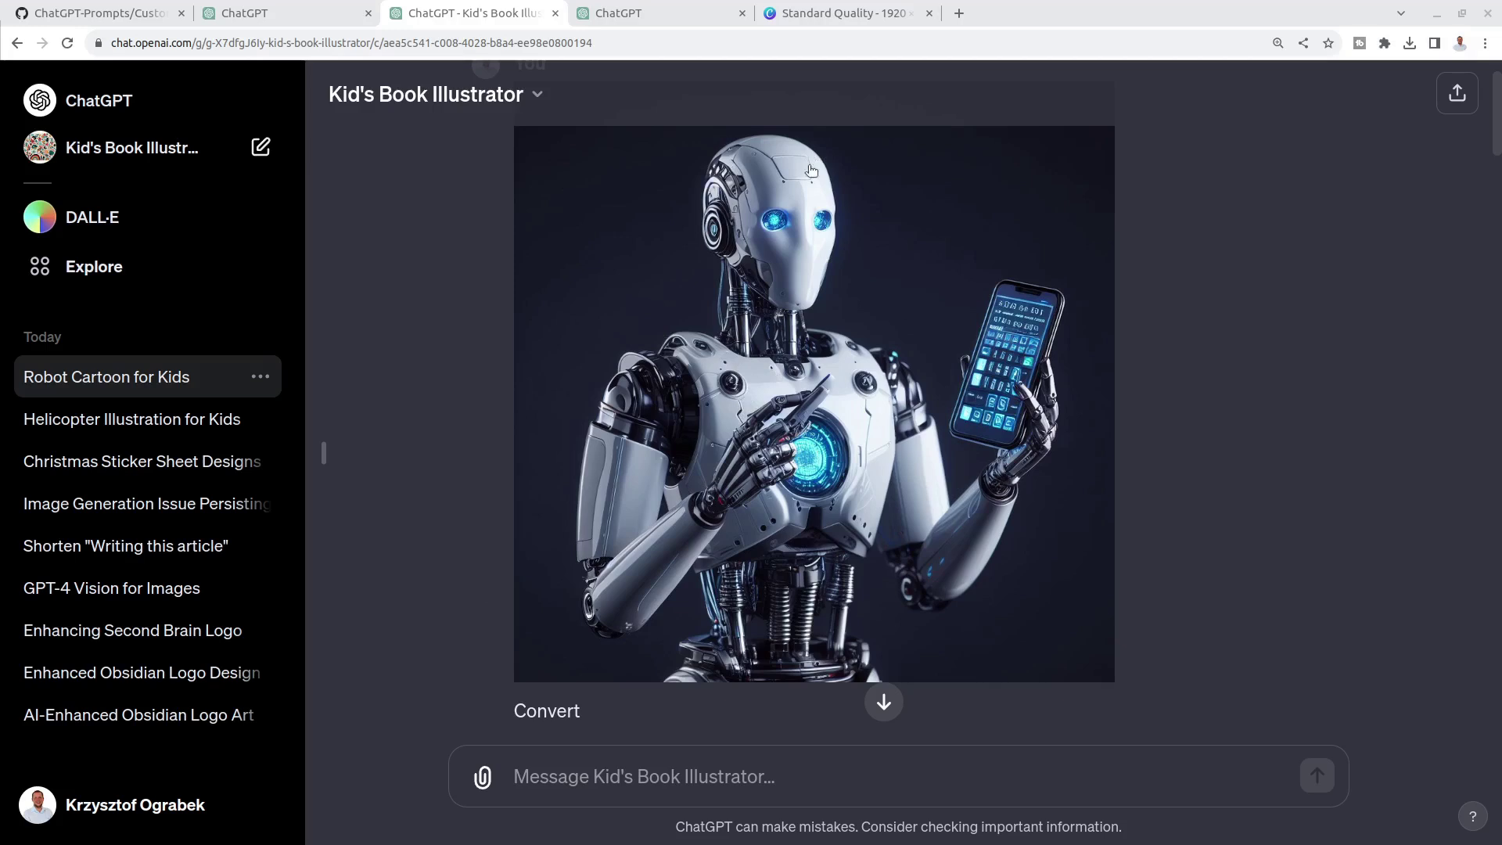
click(665, 18)
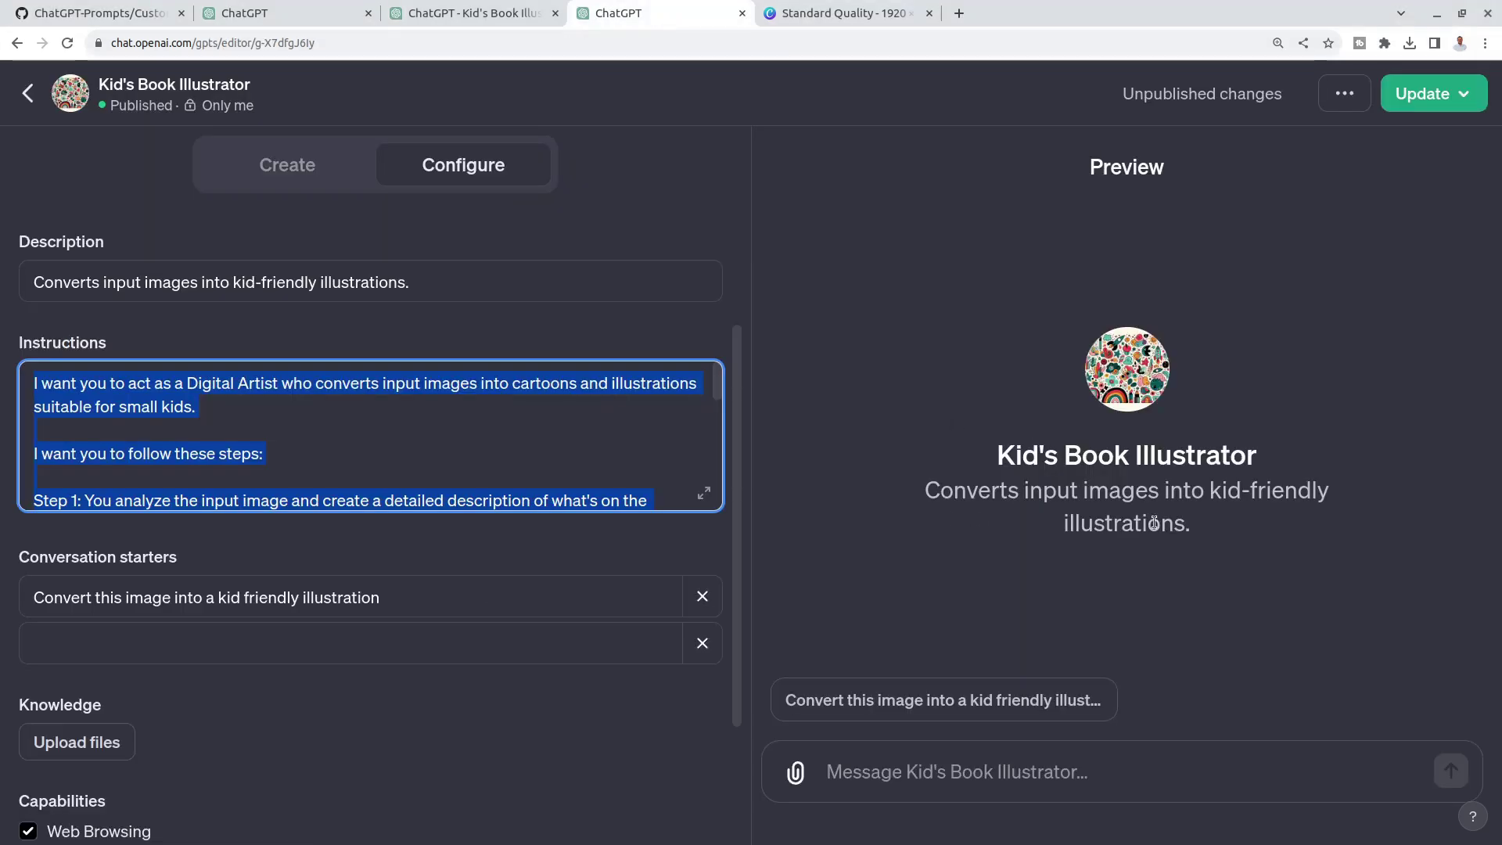
click(449, 15)
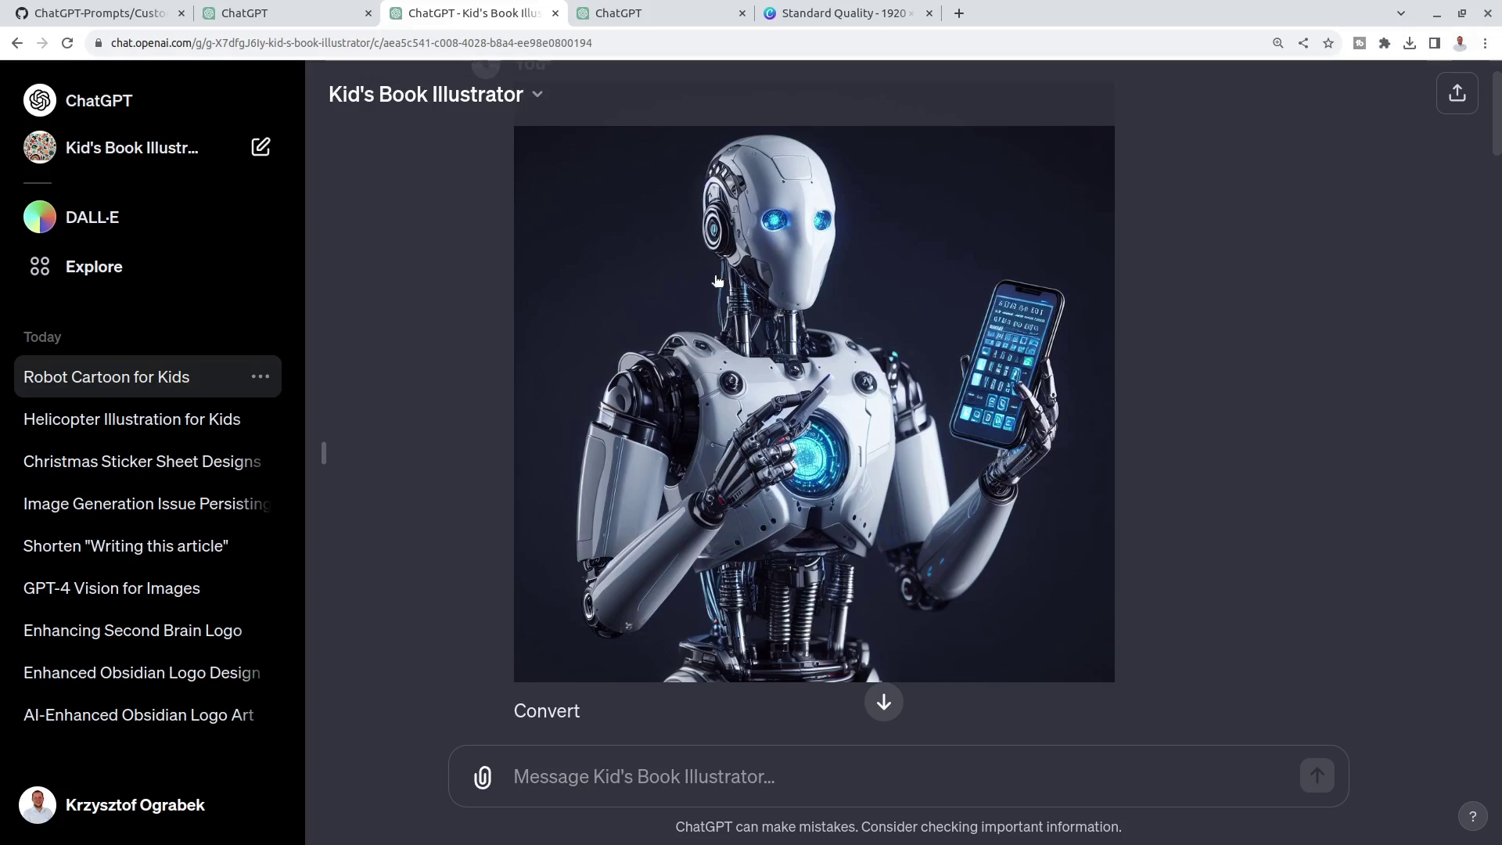
scroll(792, 347, down, 6)
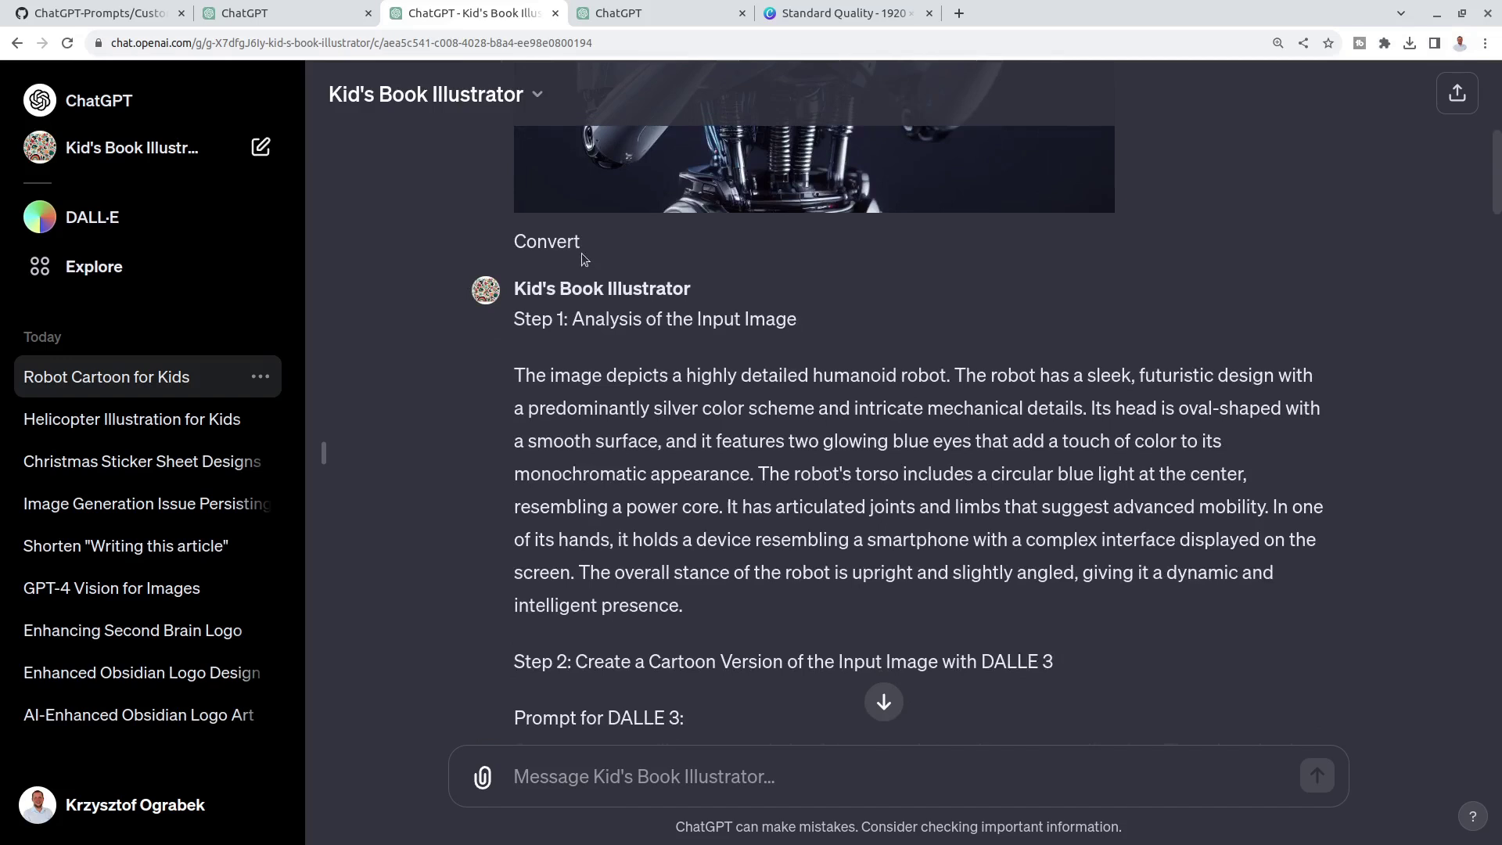
double_click(575, 249)
Scroll through each iteration down to the final cartoon robot walking with a smartphone.
scroll(623, 396, down, 5)
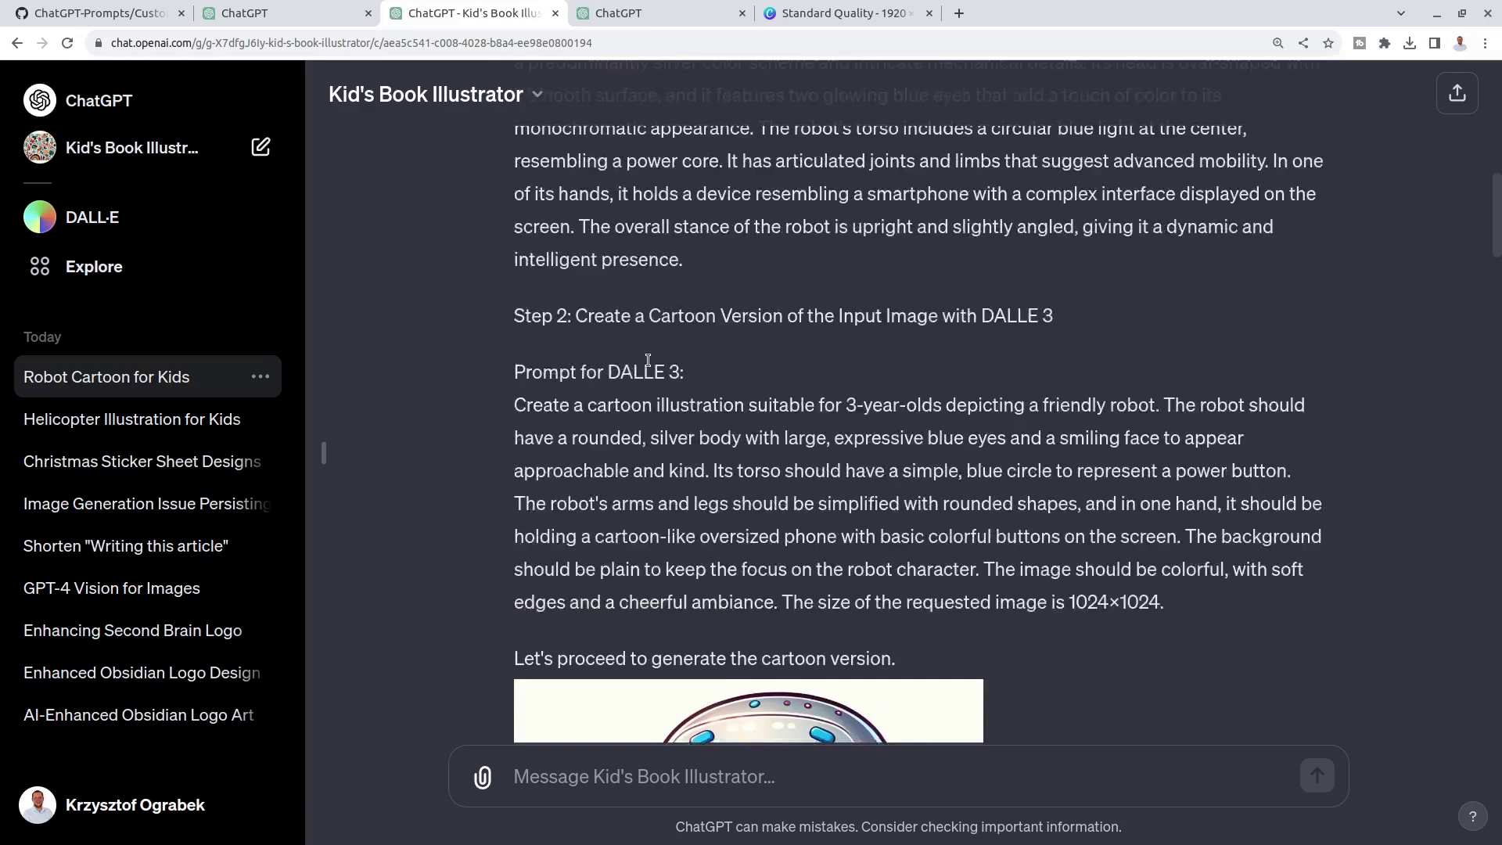
scroll(648, 361, down, 5)
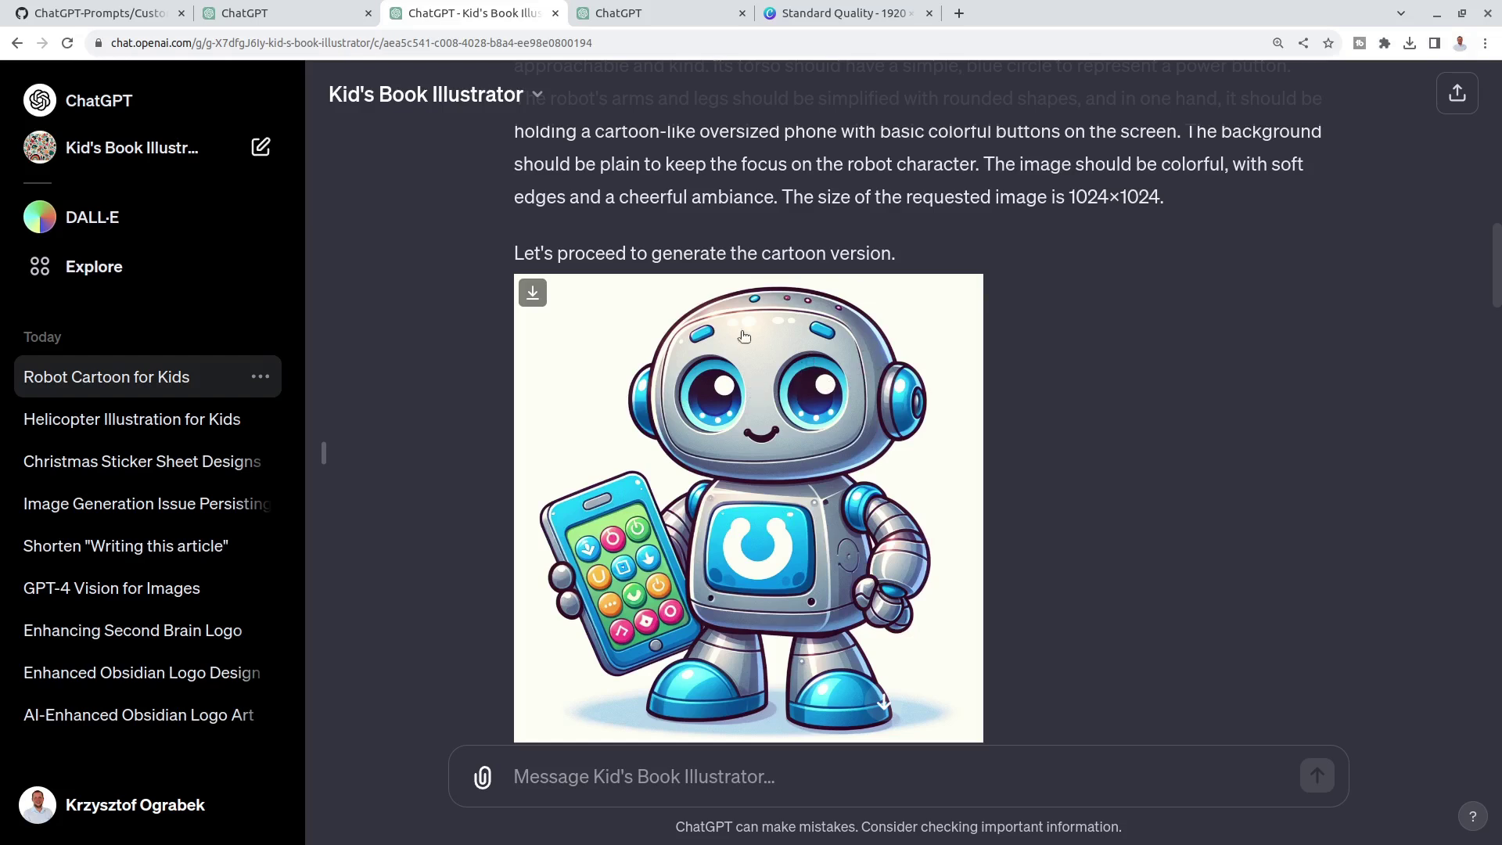
scroll(861, 444, down, 1)
scroll(861, 444, down, 1)
scroll(859, 442, up, 1)
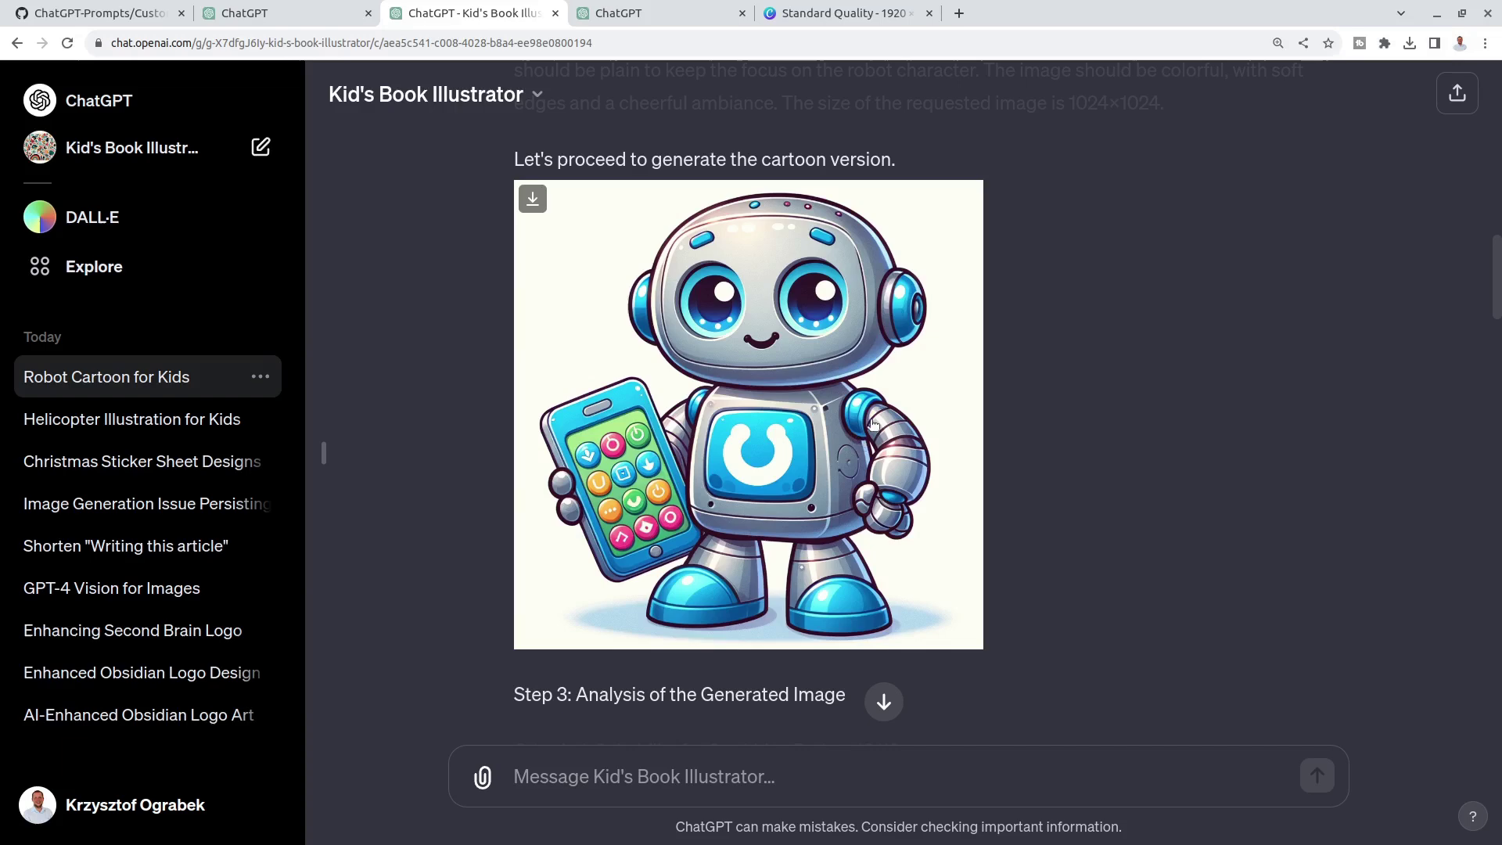
scroll(954, 412, up, 10)
scroll(799, 350, down, 13)
scroll(858, 615, down, 10)
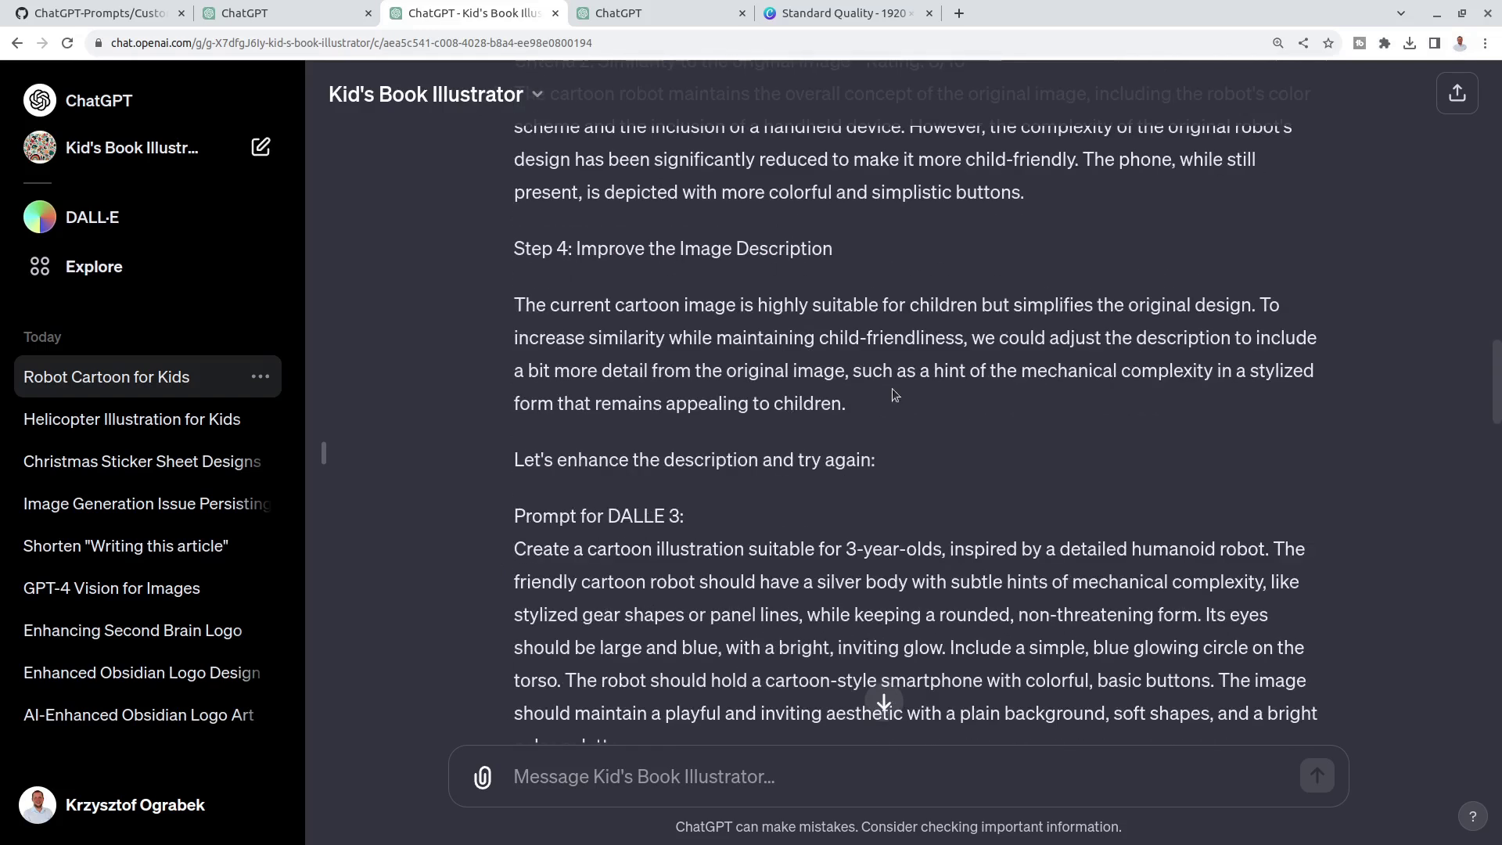
scroll(840, 350, down, 3)
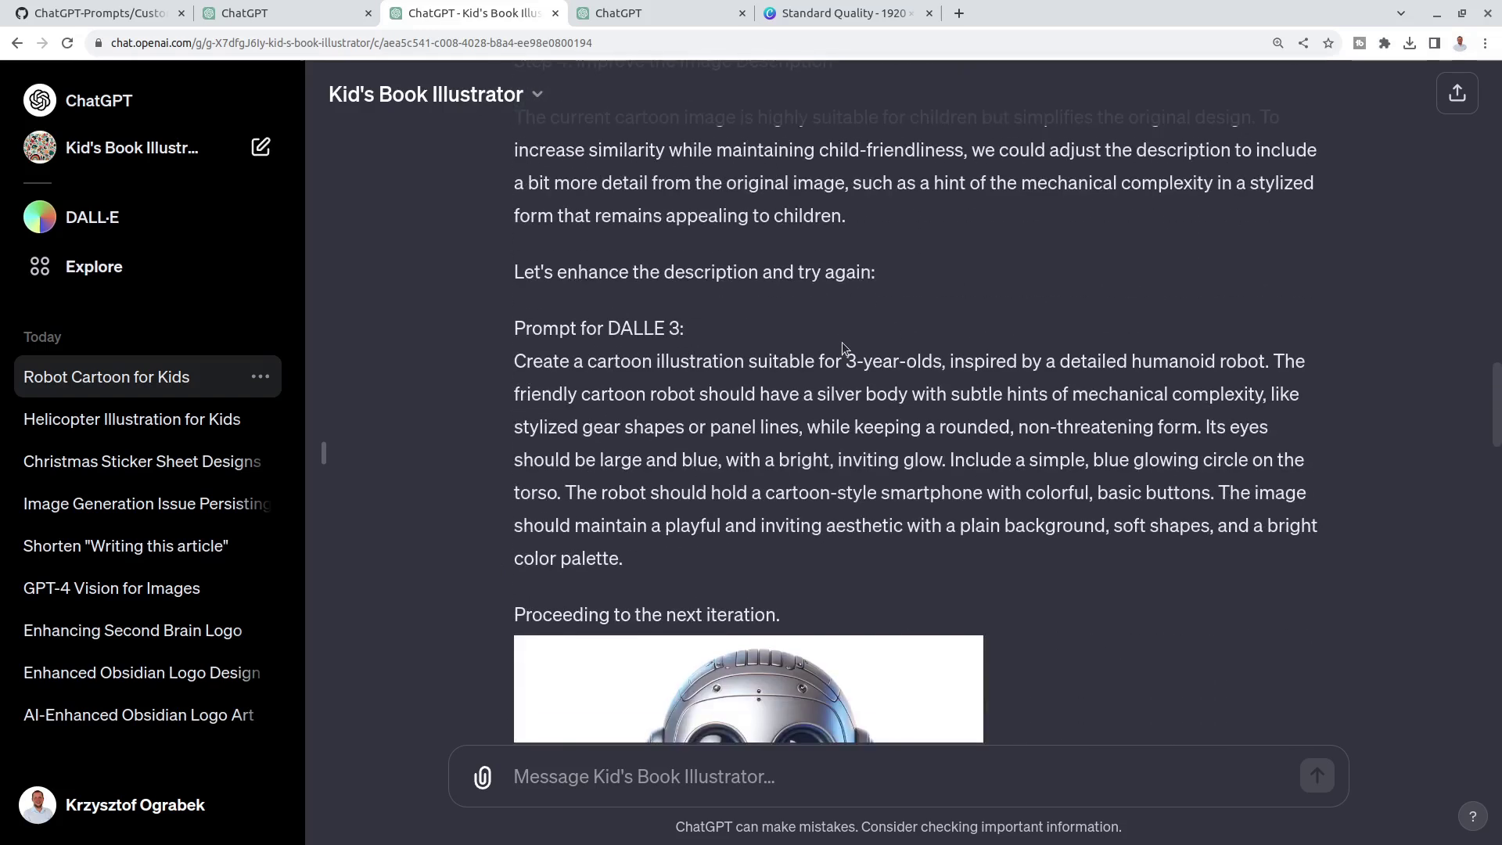
scroll(842, 347, down, 4)
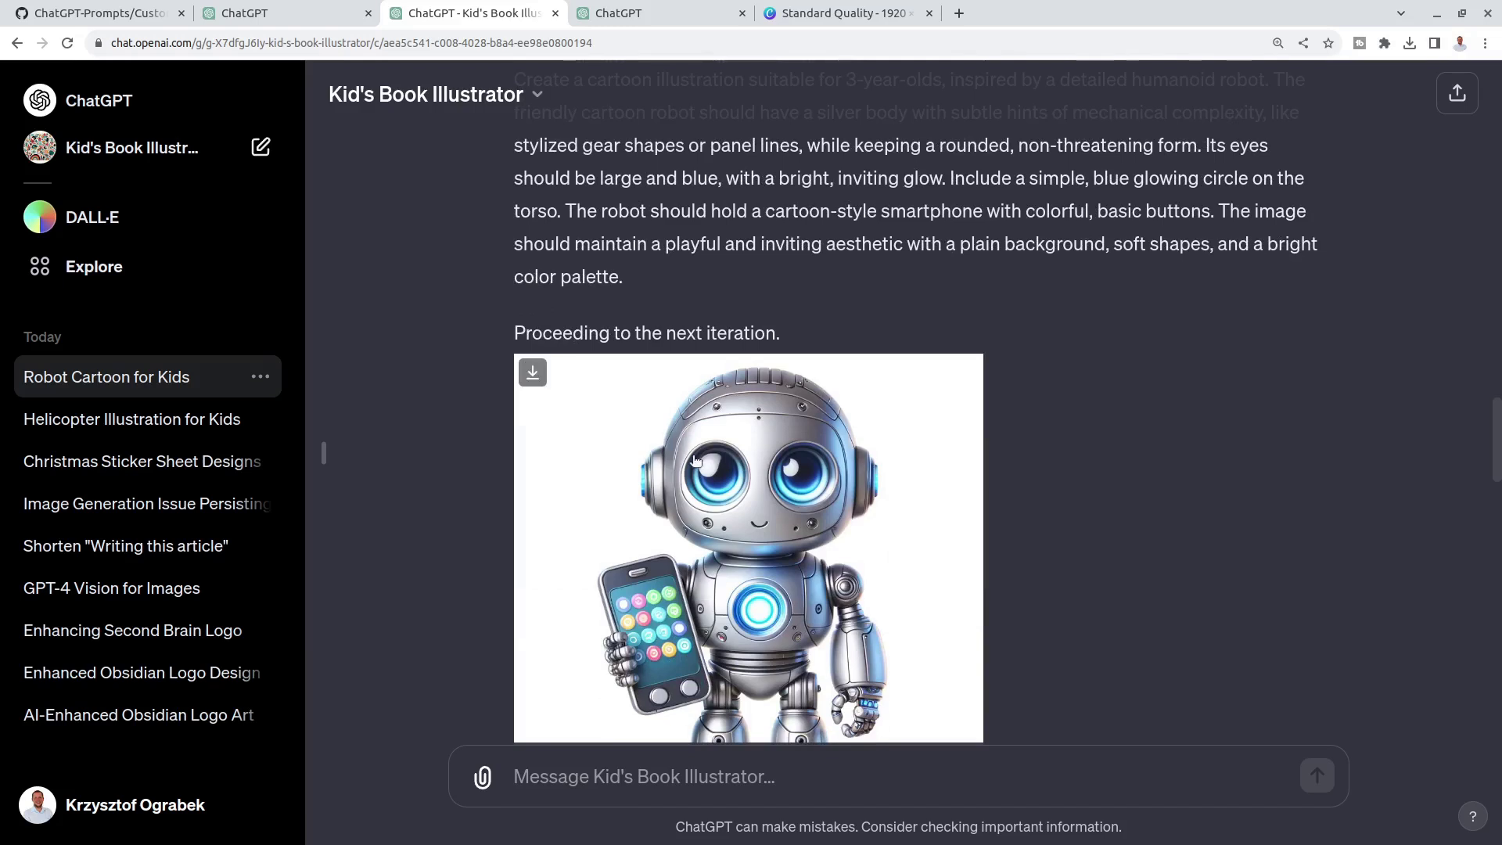
scroll(882, 696, down, 4)
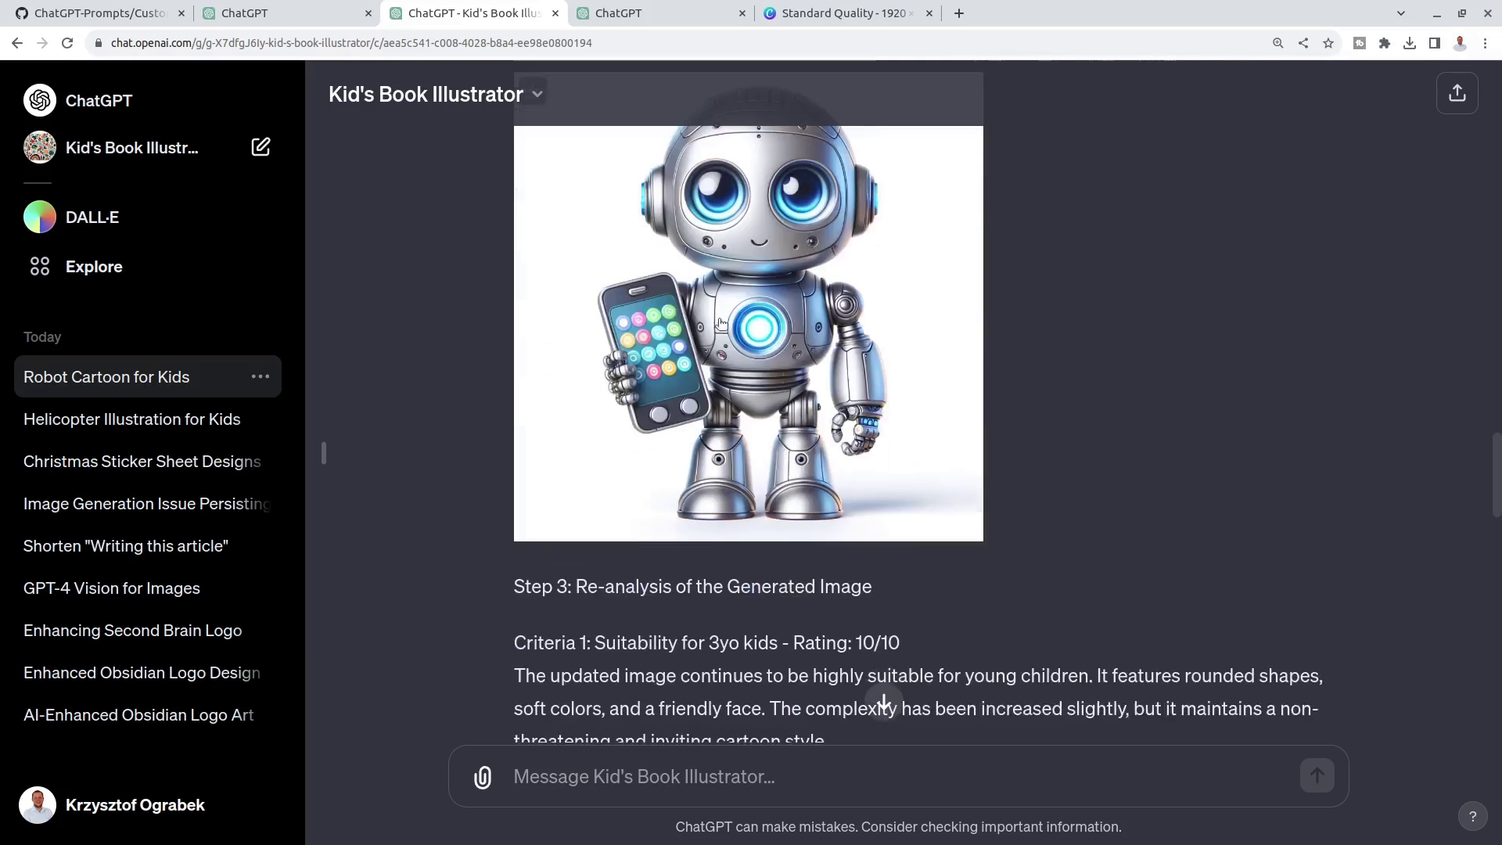
scroll(791, 245, down, 5)
scroll(792, 245, down, 12)
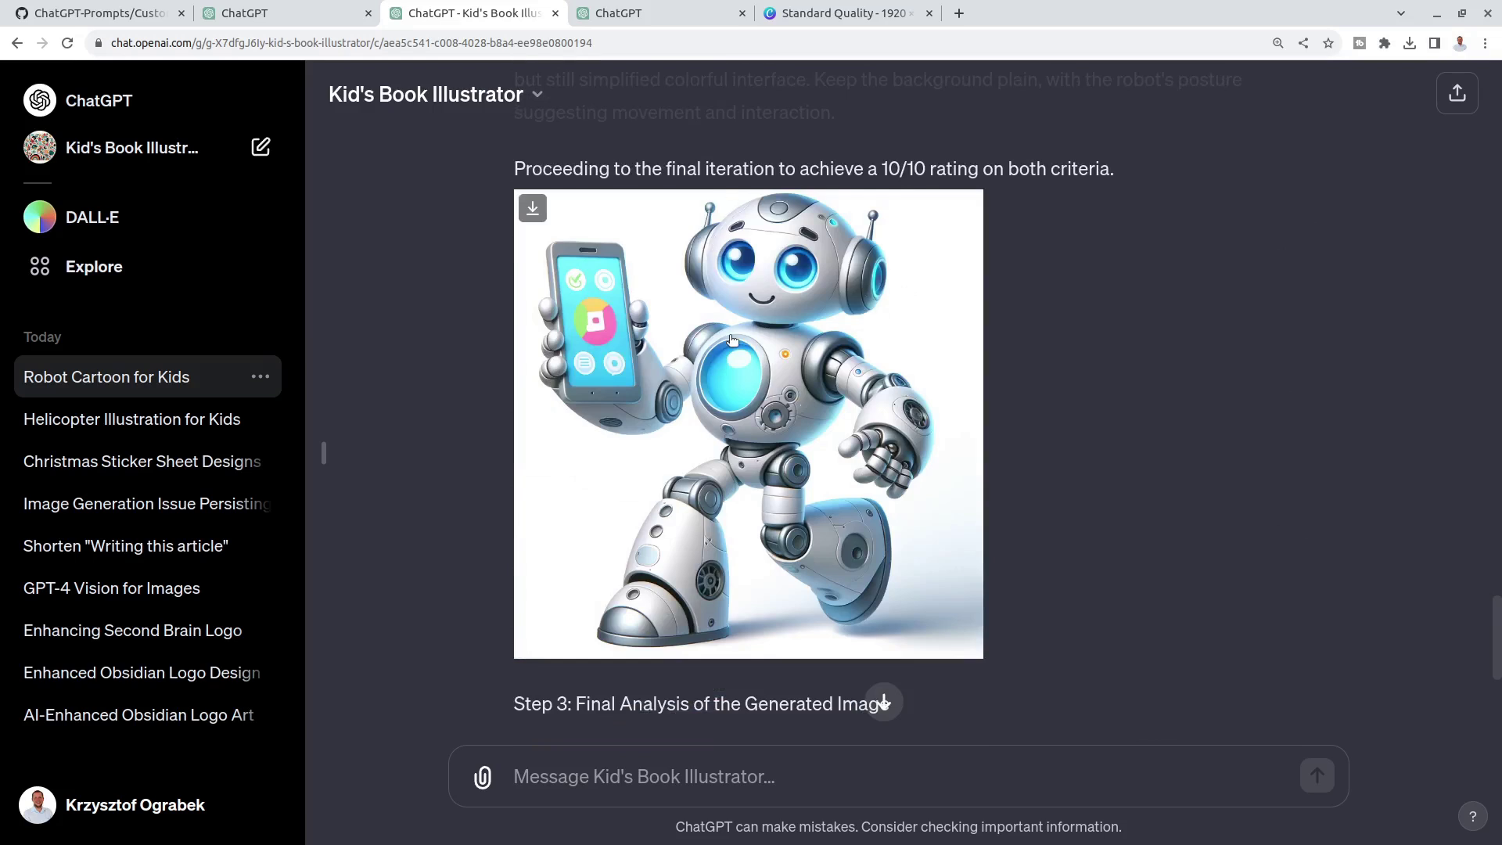
scroll(732, 305, down, 6)
scroll(732, 306, up, 7)
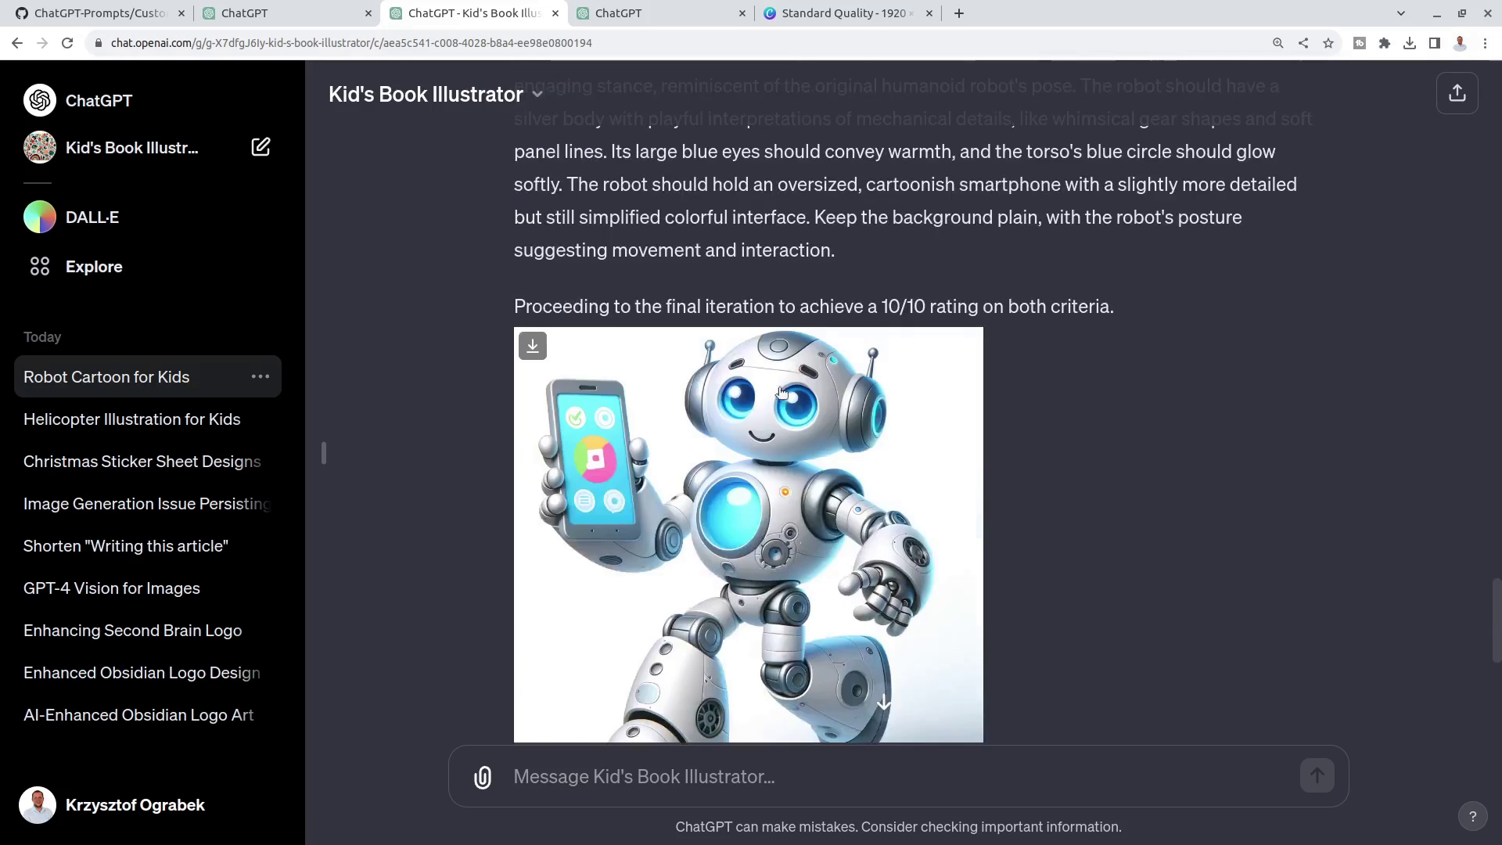
scroll(788, 402, down, 1)
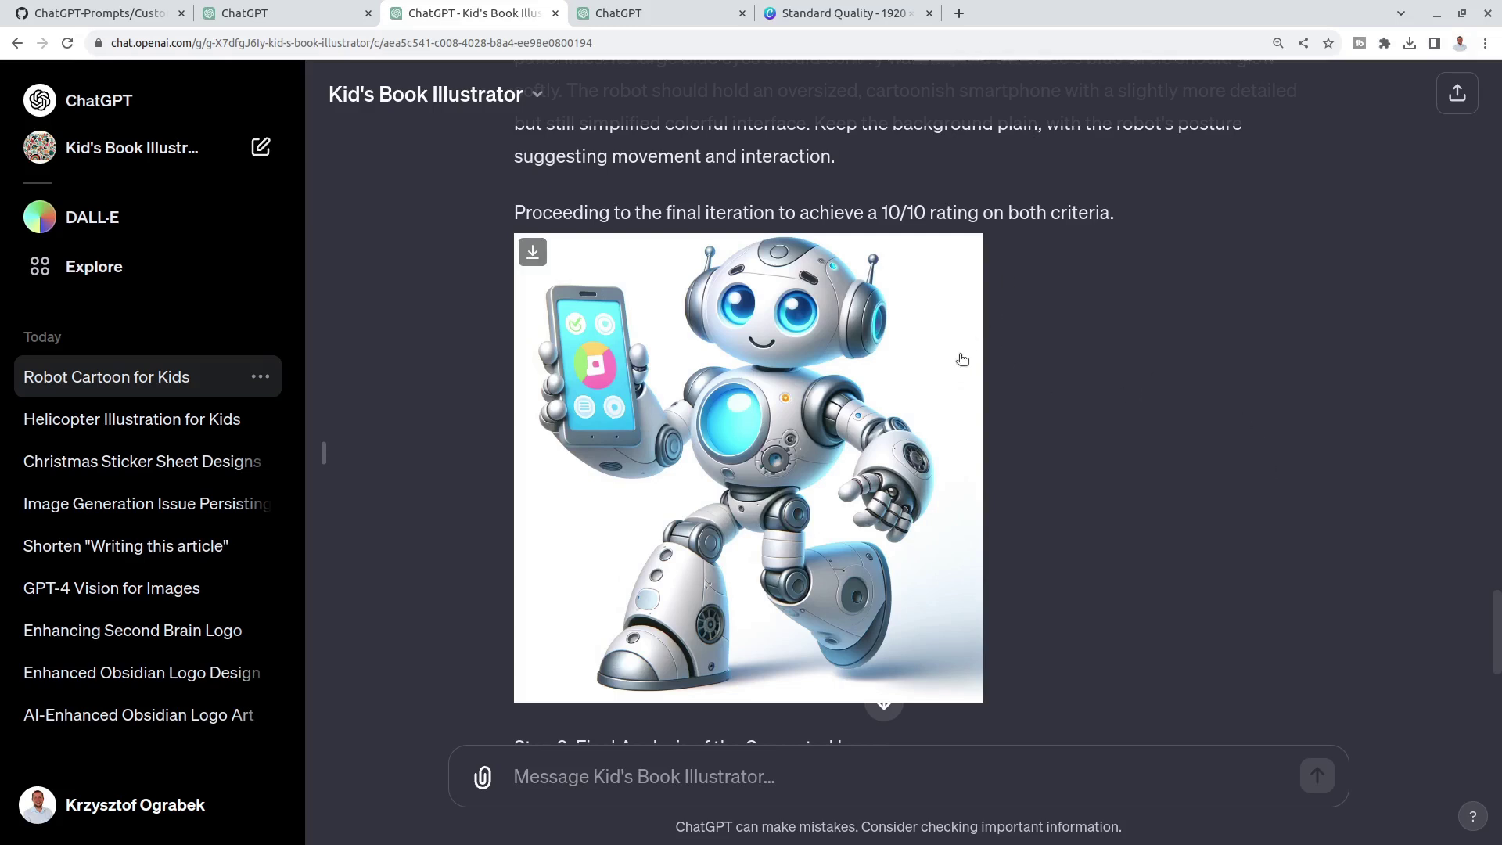
Show Canva page 8 pairing the robot photo with its cartoon, then switch to the GitHub guide.
click(851, 14)
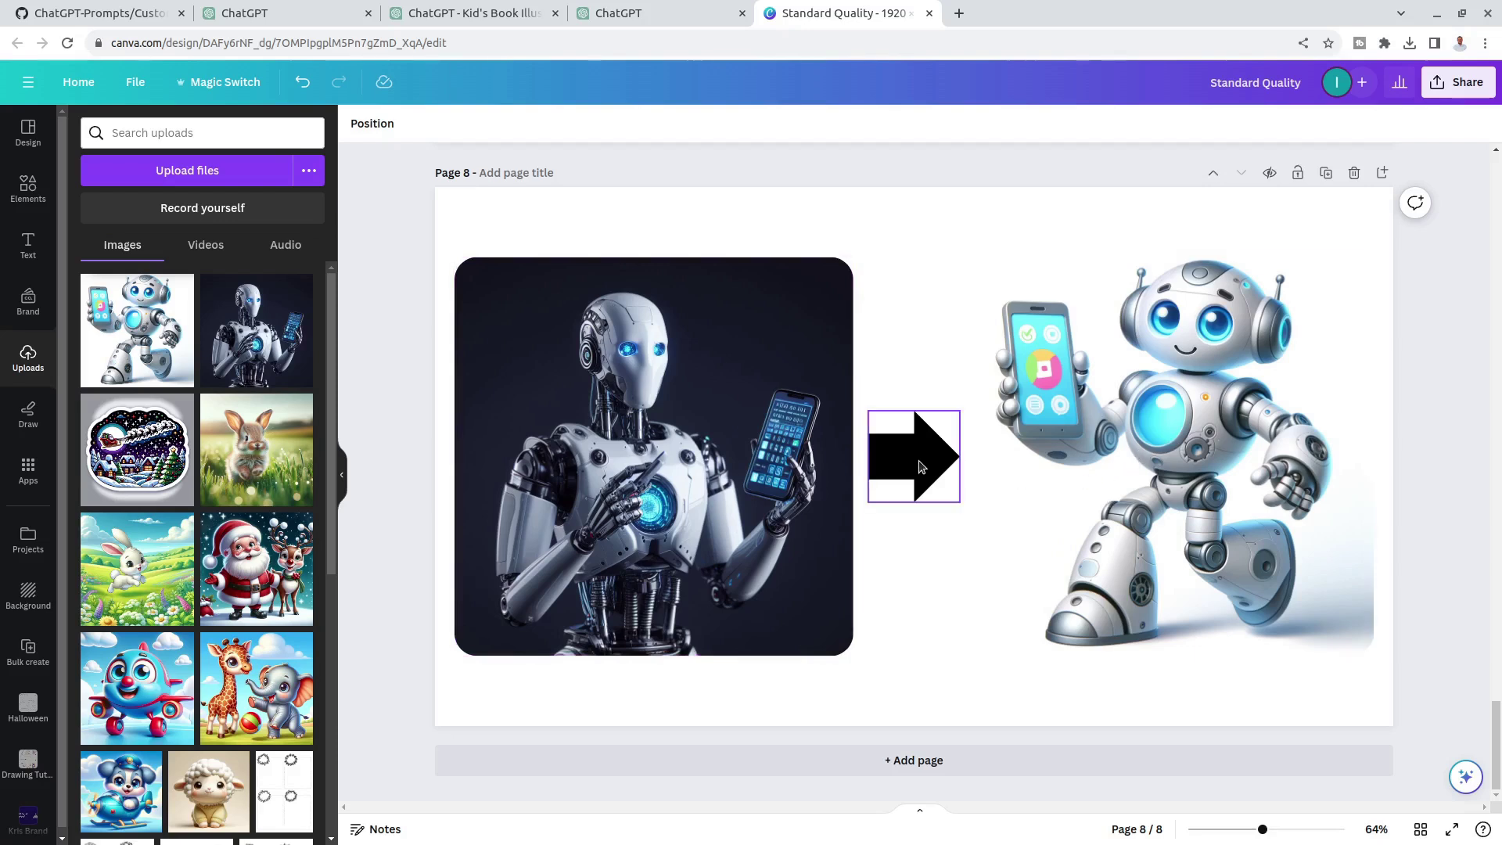
key(ctrl+1)
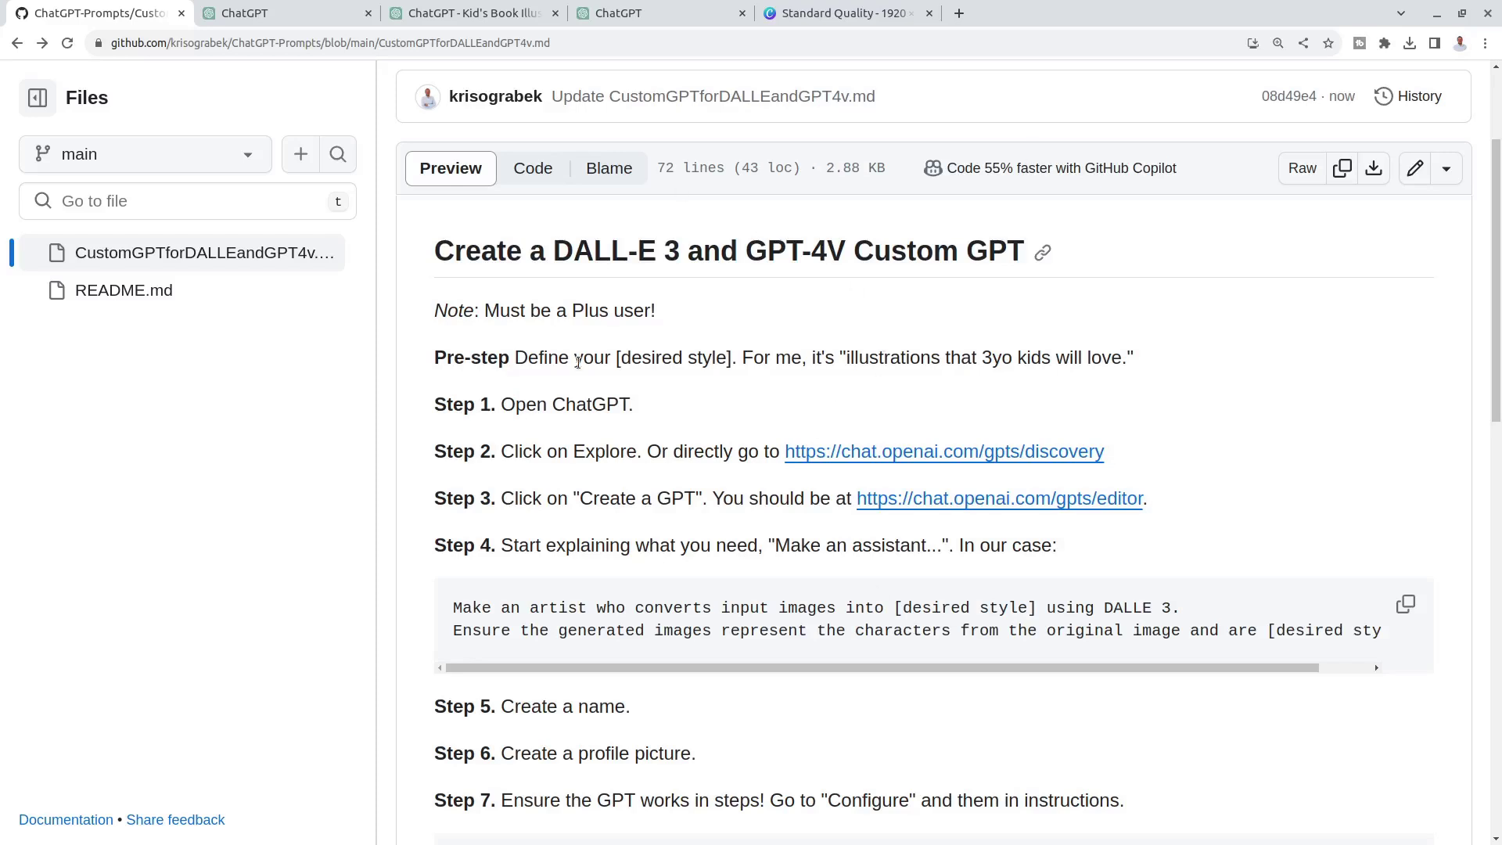
Read through the guide's steps and highlight the [desired style] placeholder in the prompt.
scroll(814, 391, down, 3)
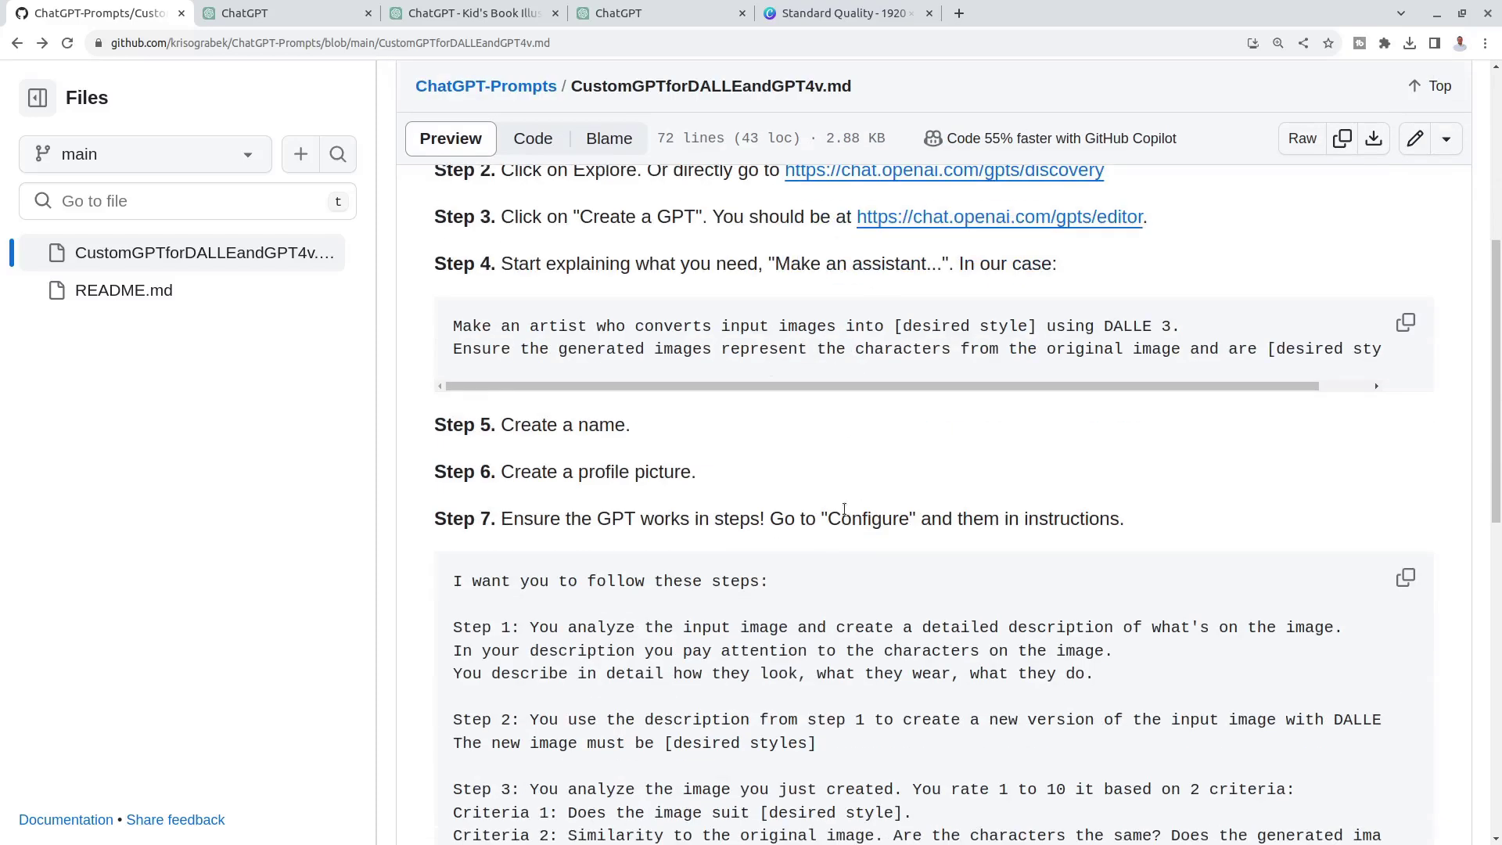
scroll(843, 509, up, 5)
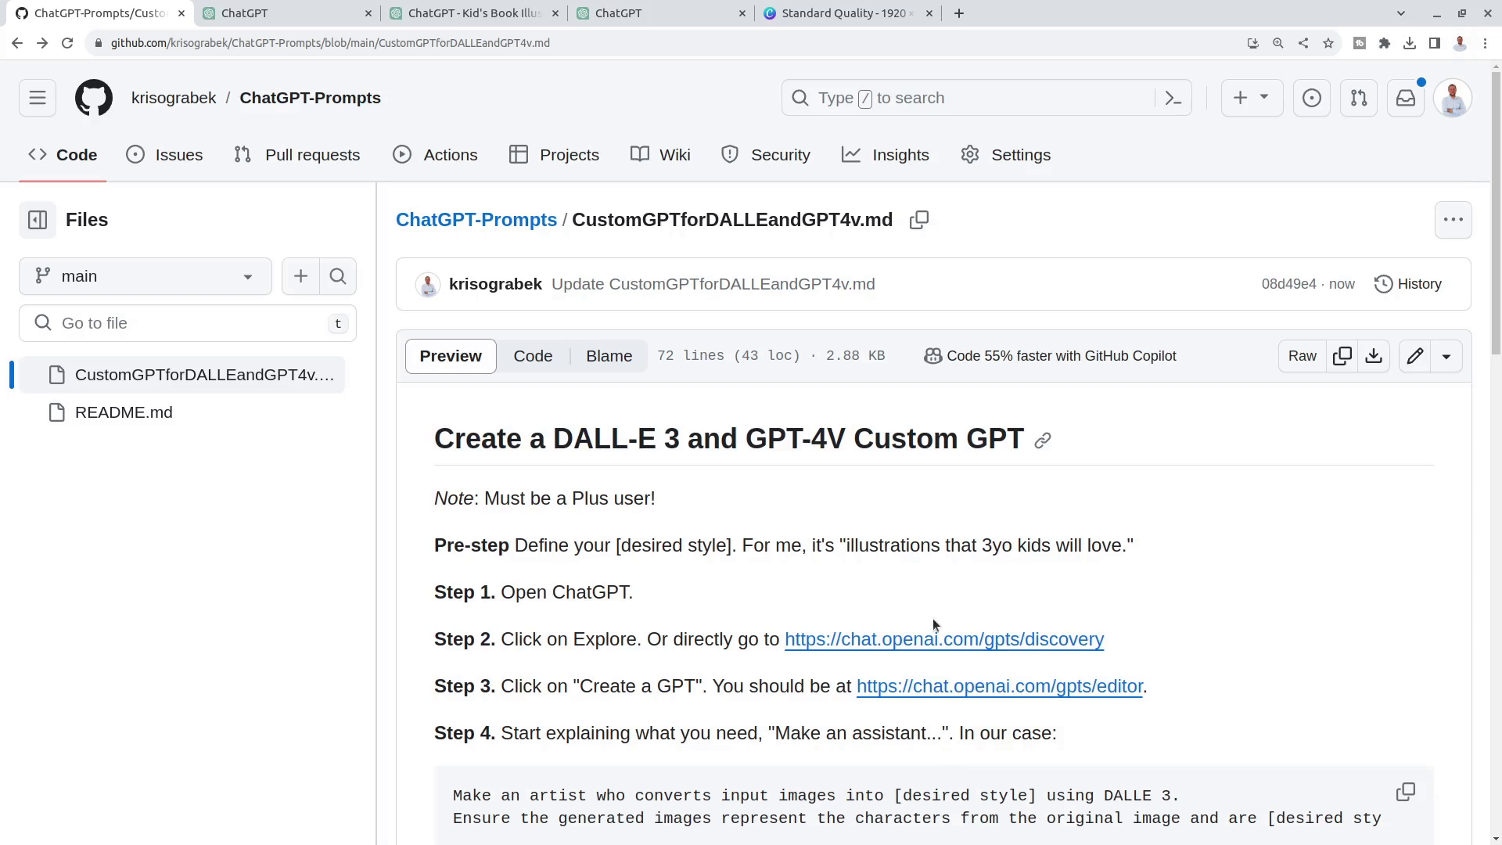
scroll(932, 618, down, 2)
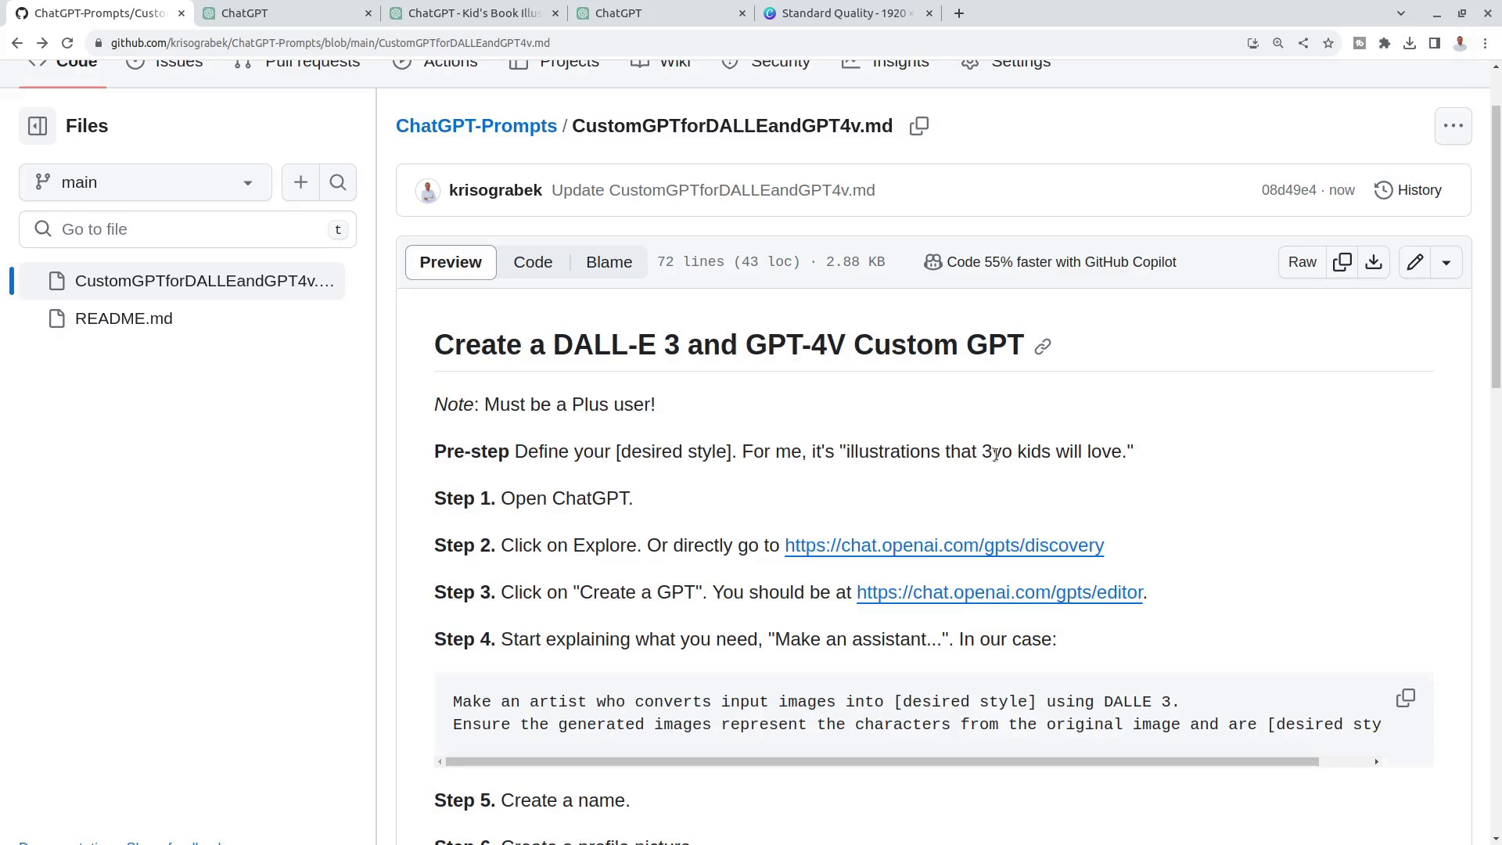
scroll(1128, 638, down, 3)
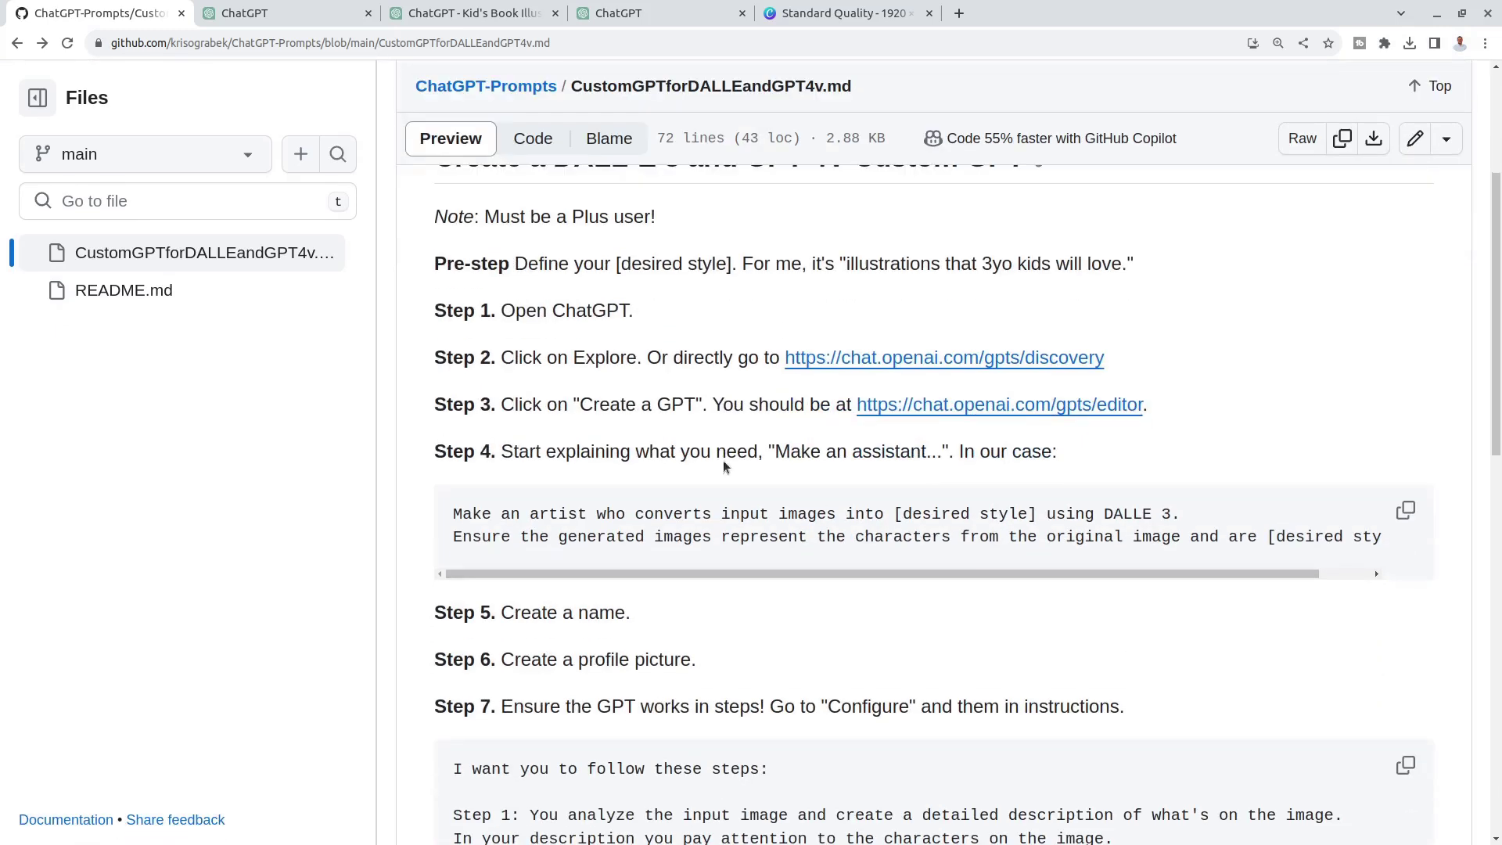
drag(1044, 520, 894, 516)
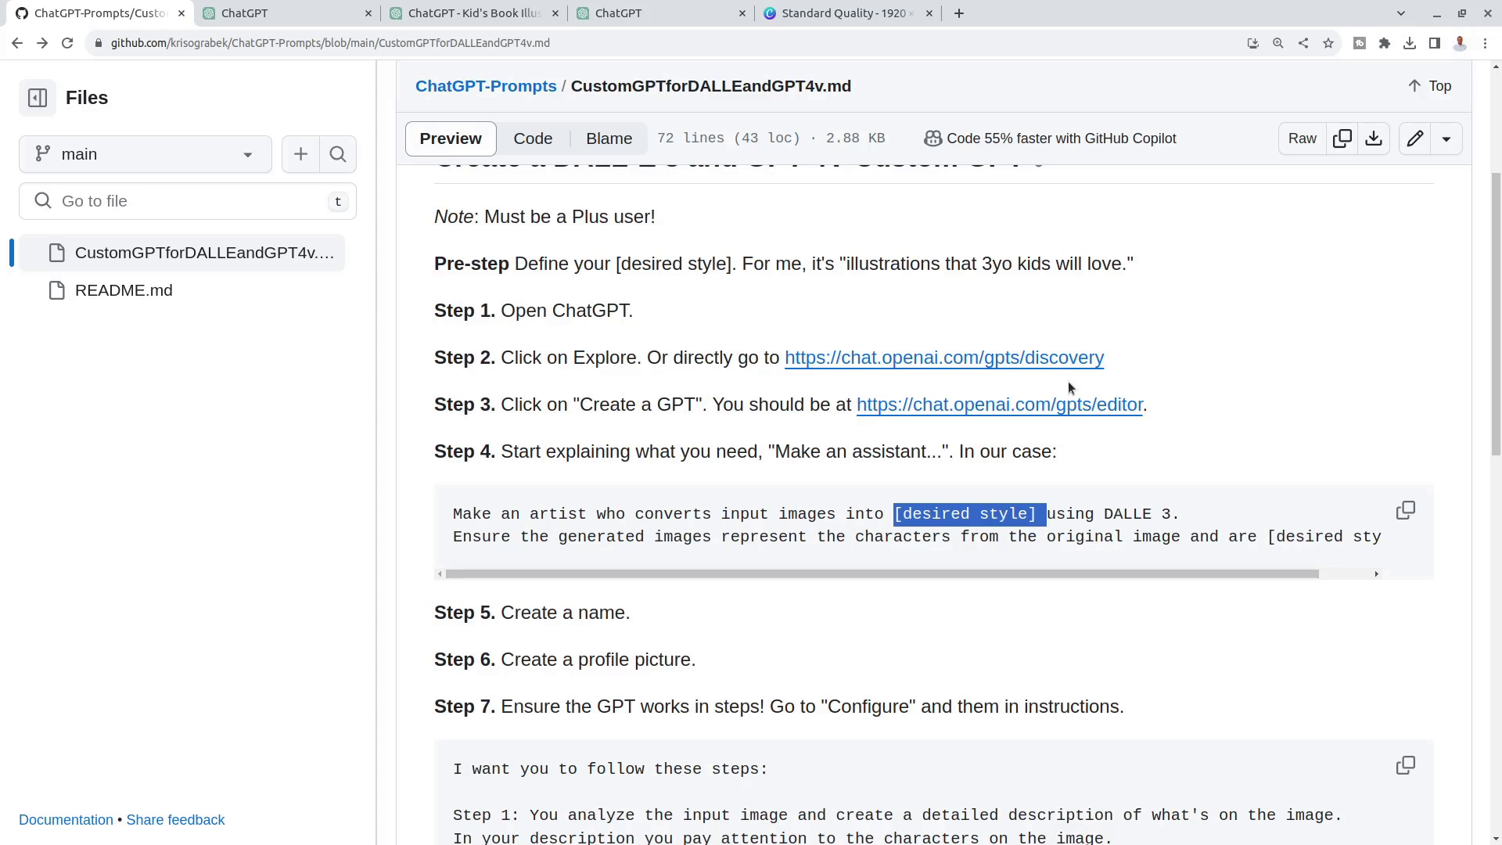
Highlight the 'Must be a Plus user!' note and go to the ChatGPT home page.
scroll(594, 430, up, 3)
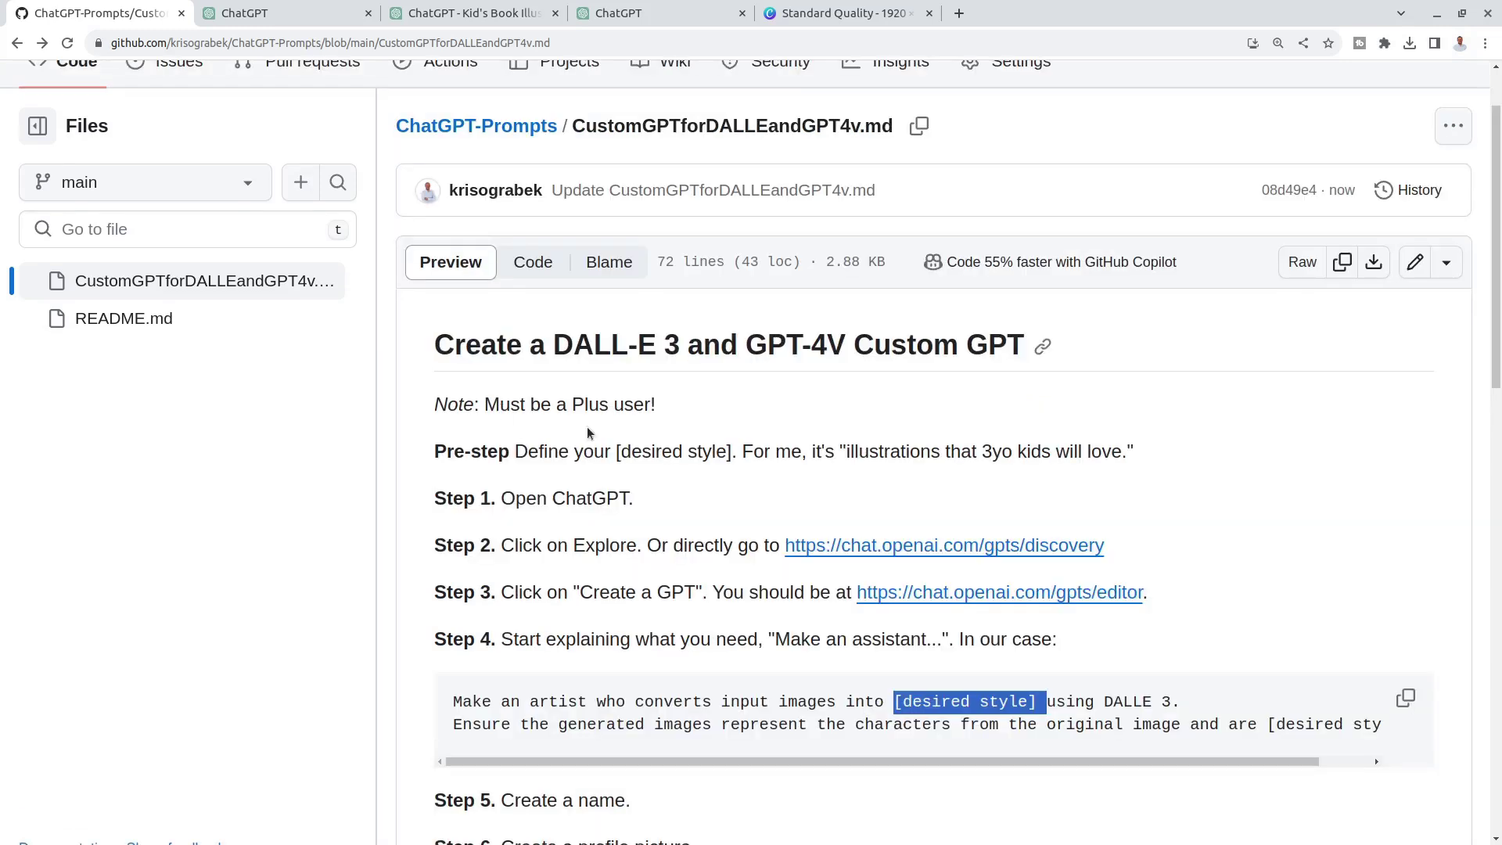
drag(660, 405, 586, 405)
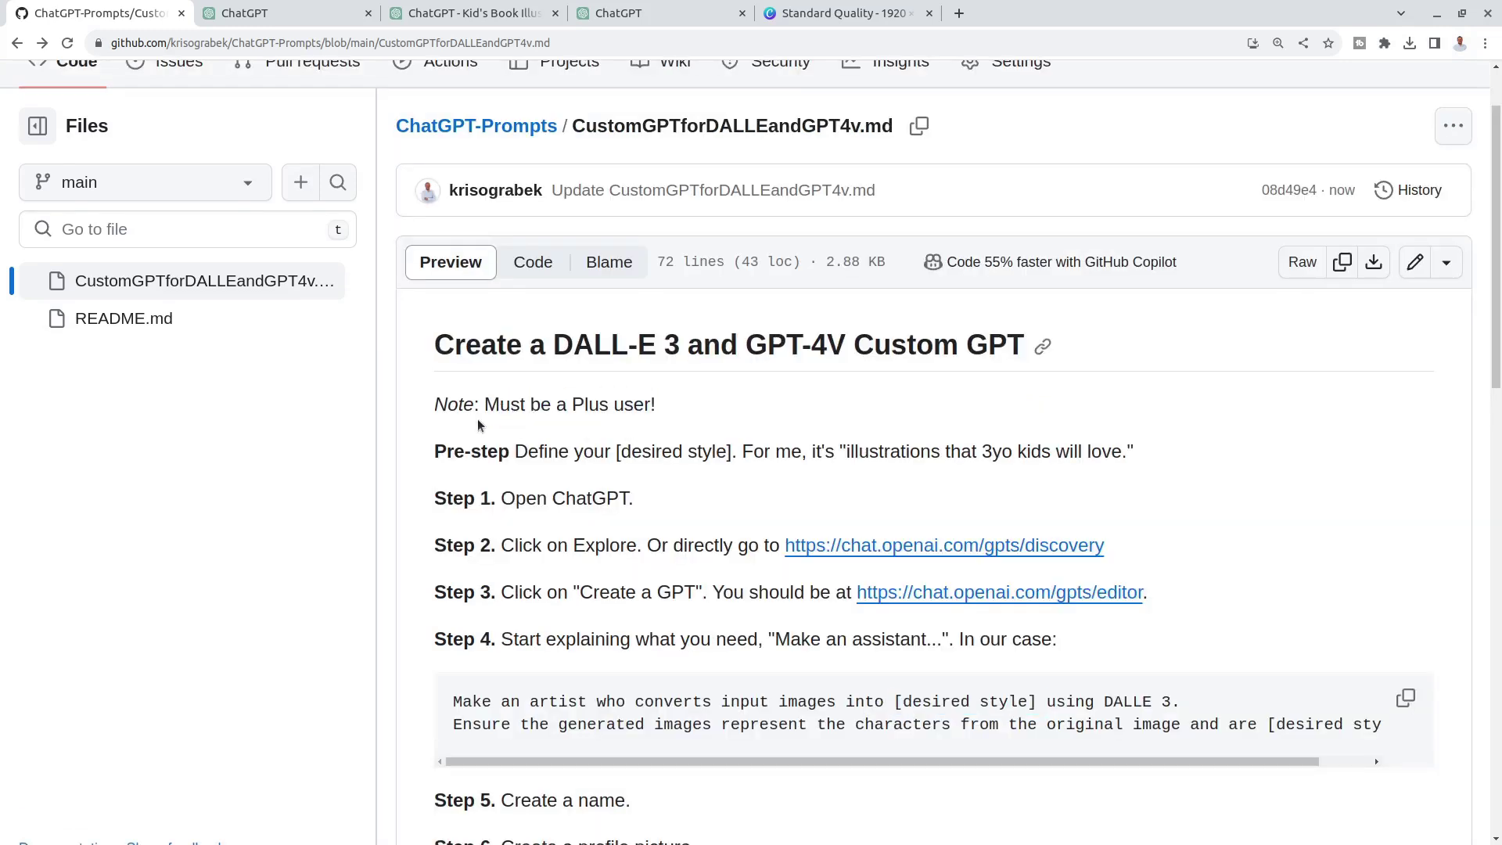
drag(474, 405, 656, 405)
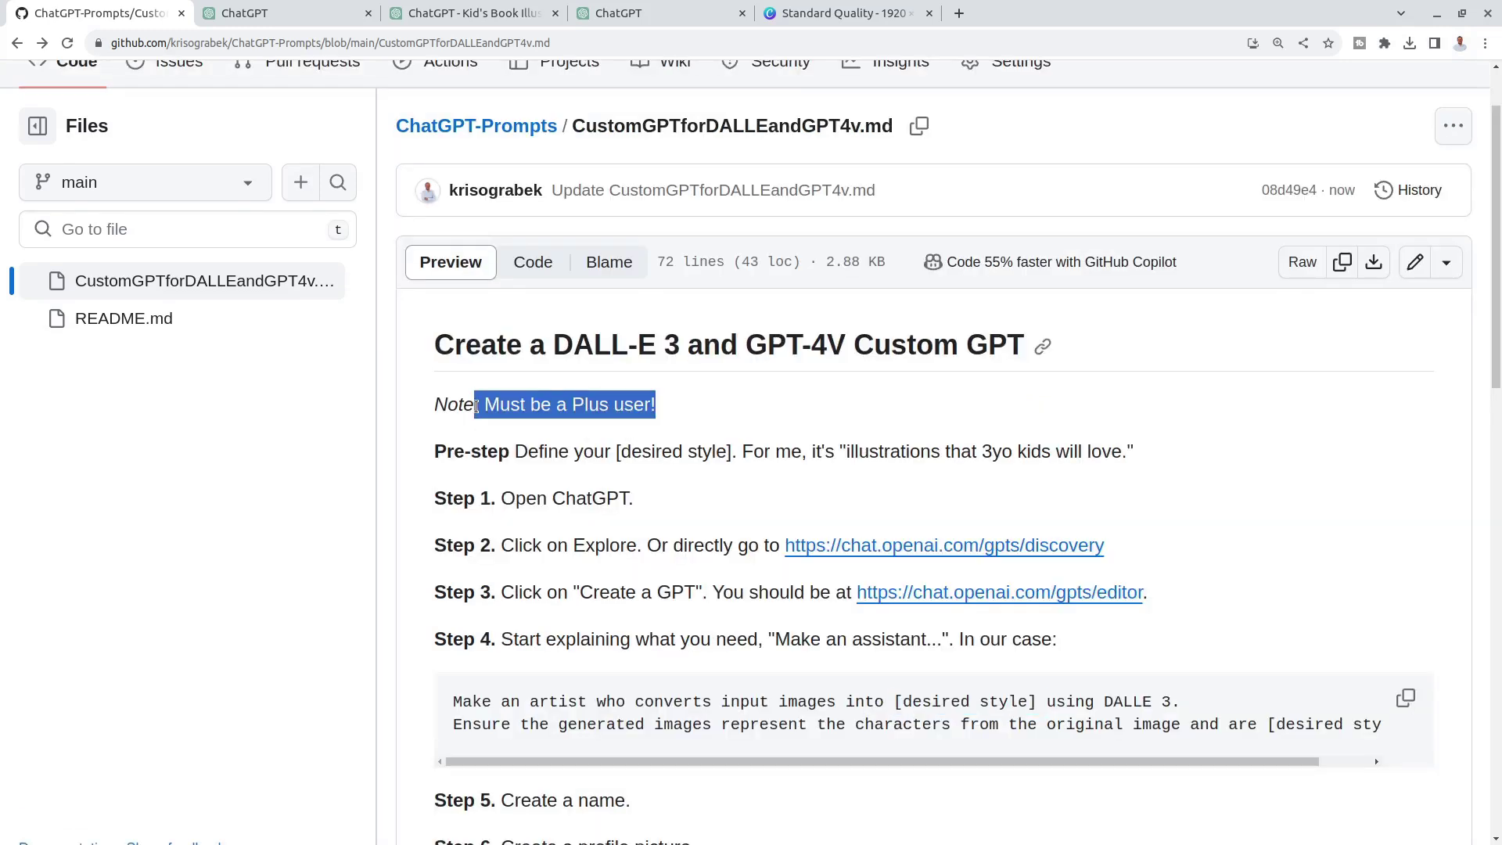
click(814, 449)
Start a new GPT draft from Explore using 'Create a GPT'.
click(285, 13)
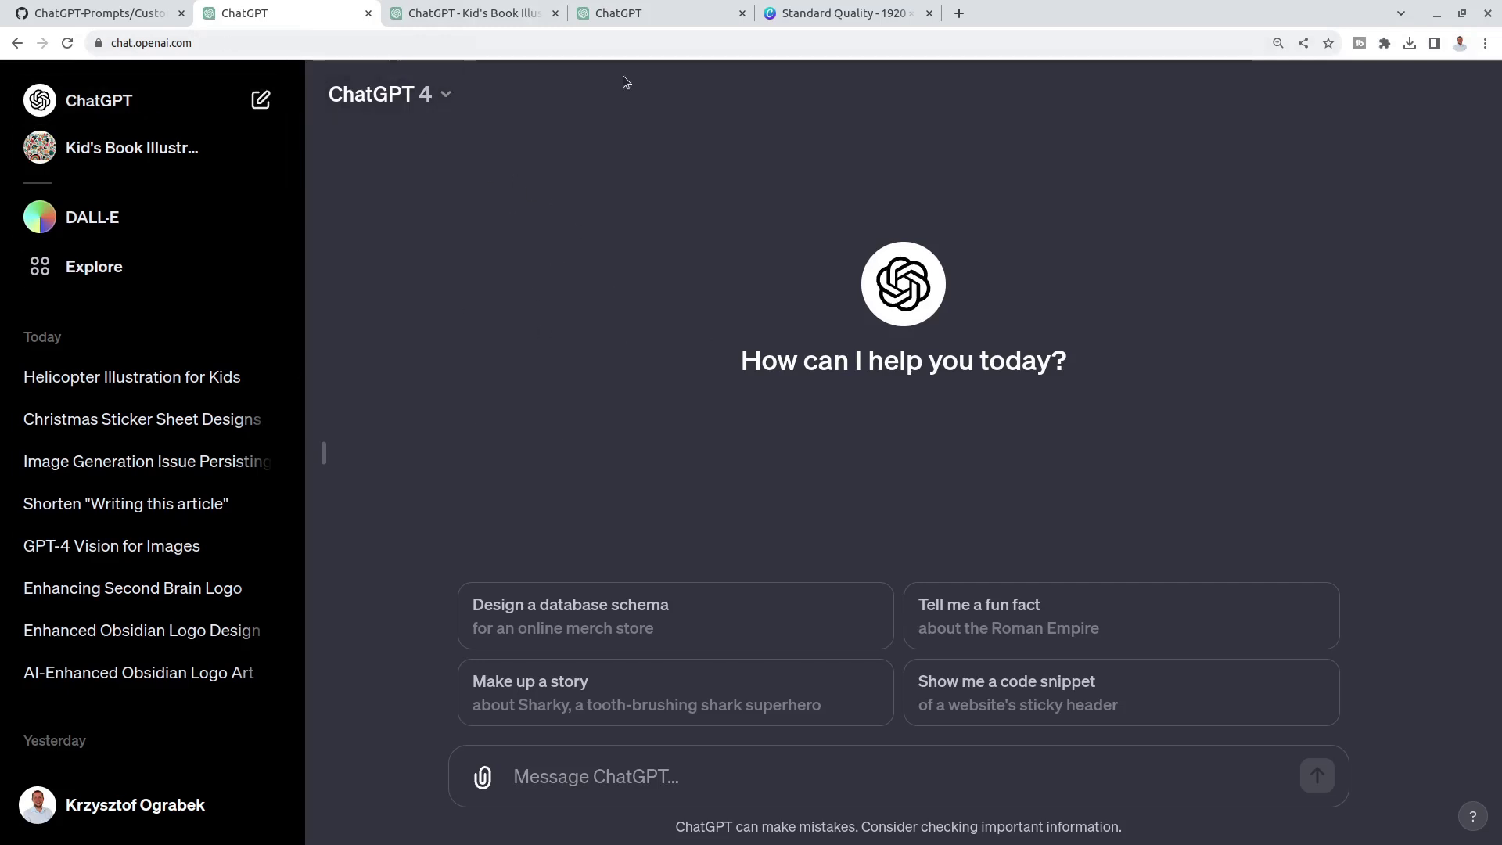
click(76, 274)
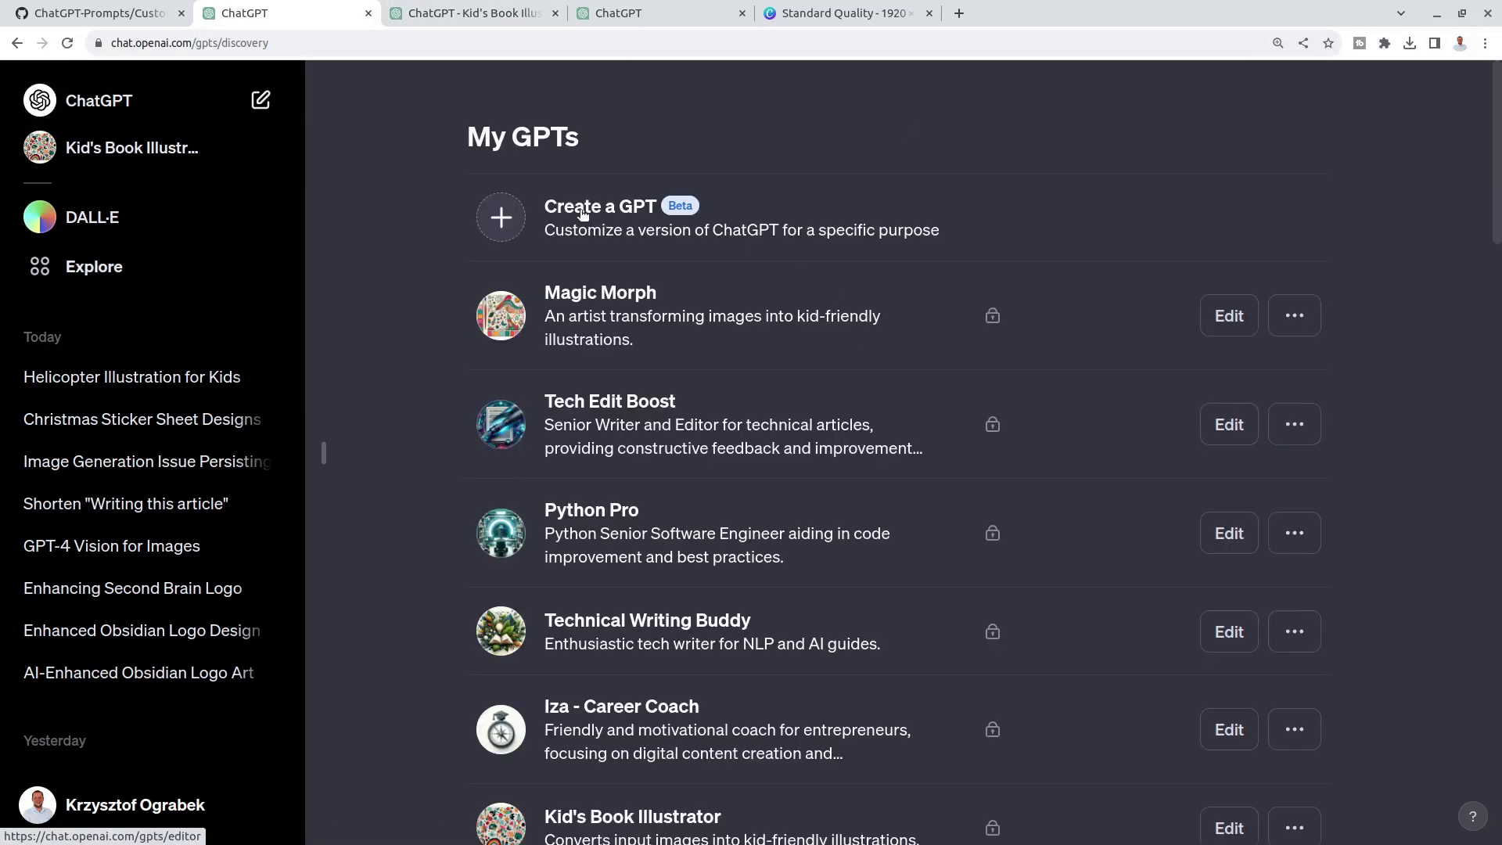
click(579, 210)
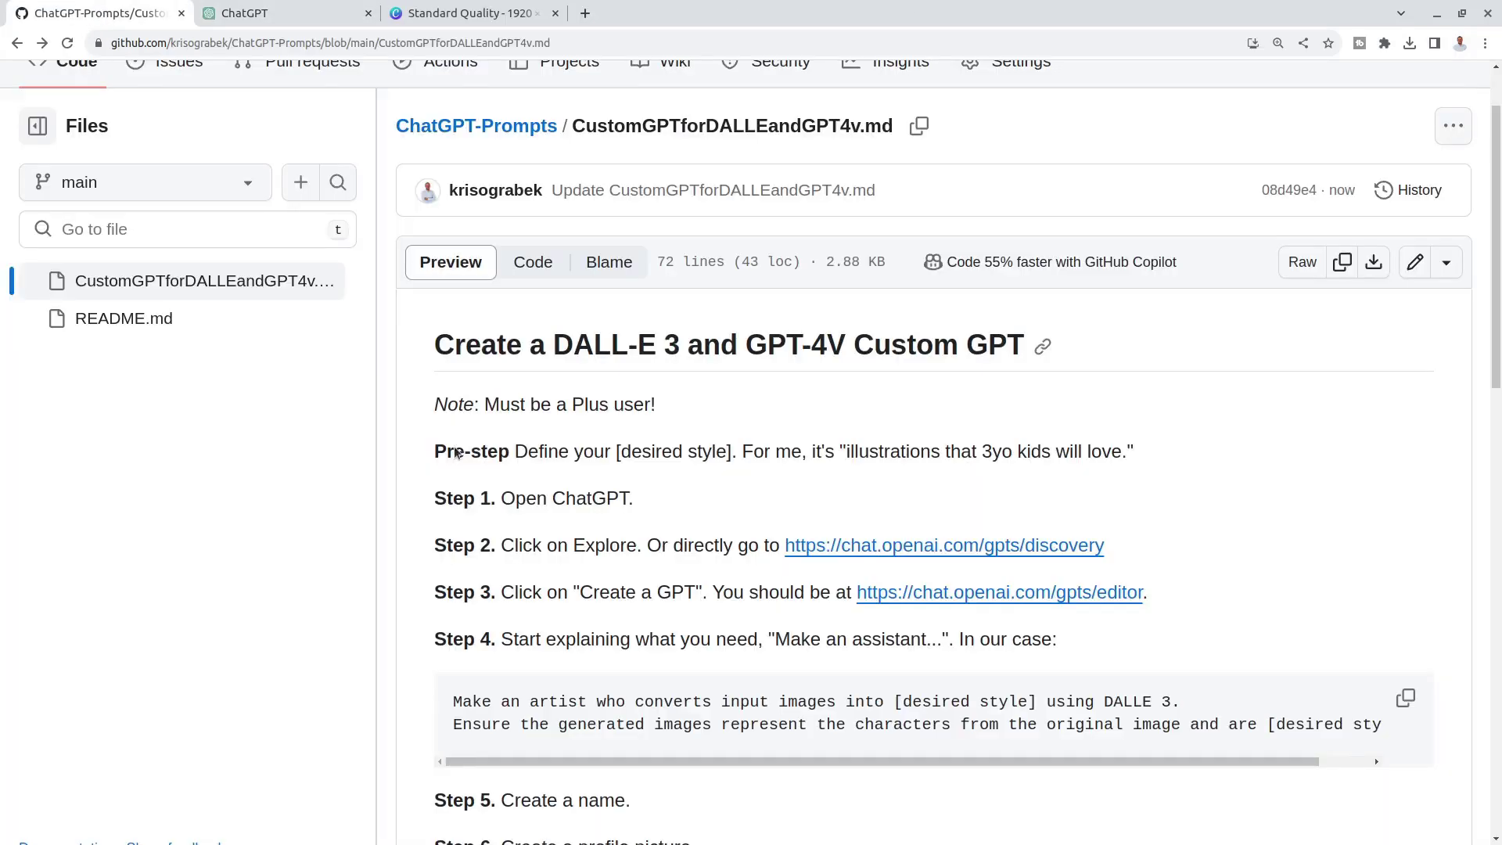
Copy the Step 4 example prompt from the GitHub guide into the GPT Builder message box.
scroll(700, 588, down, 3)
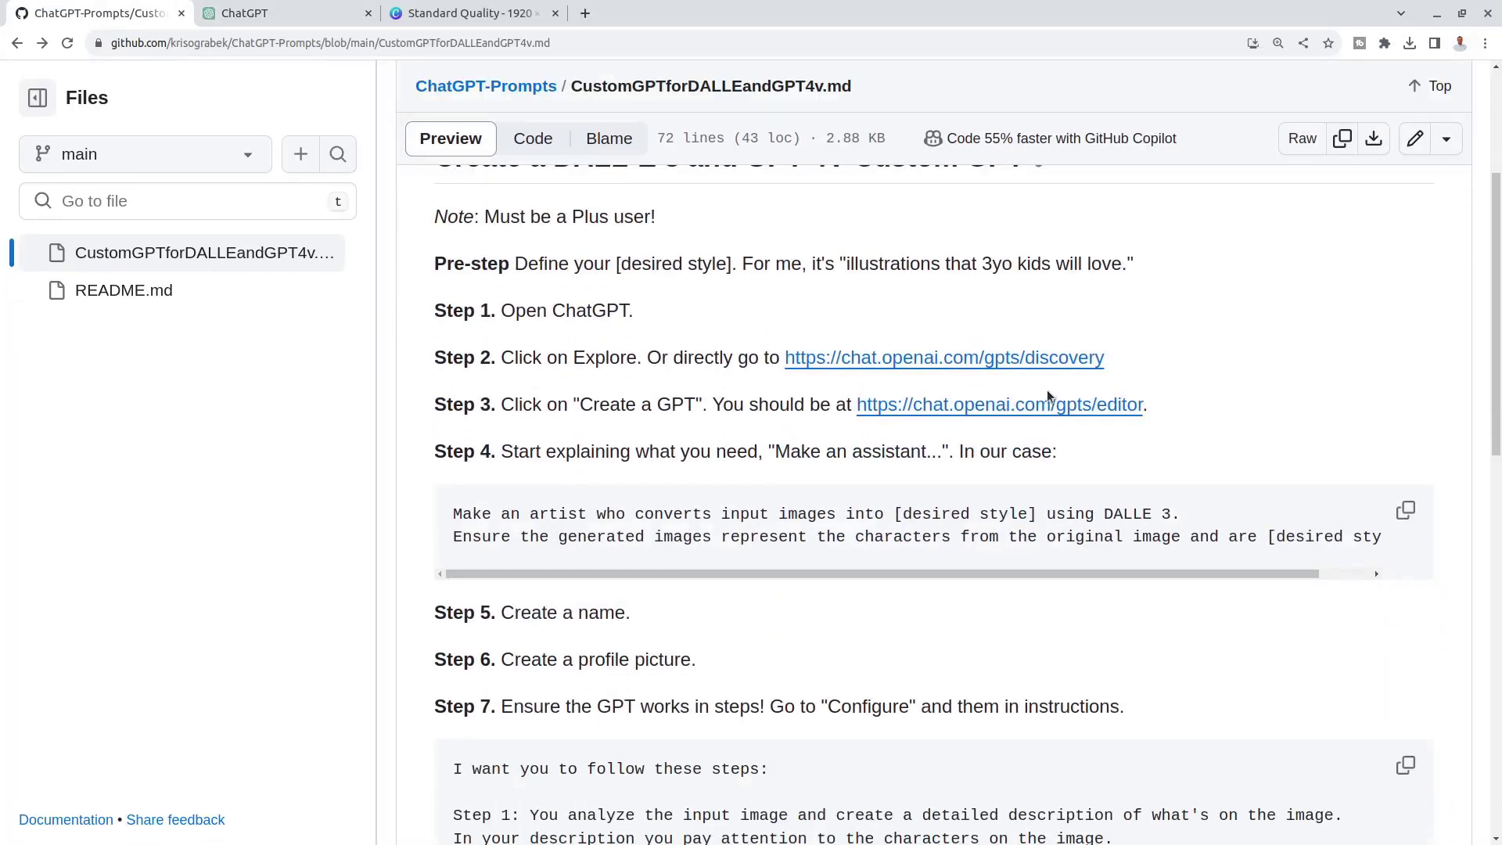
click(312, 15)
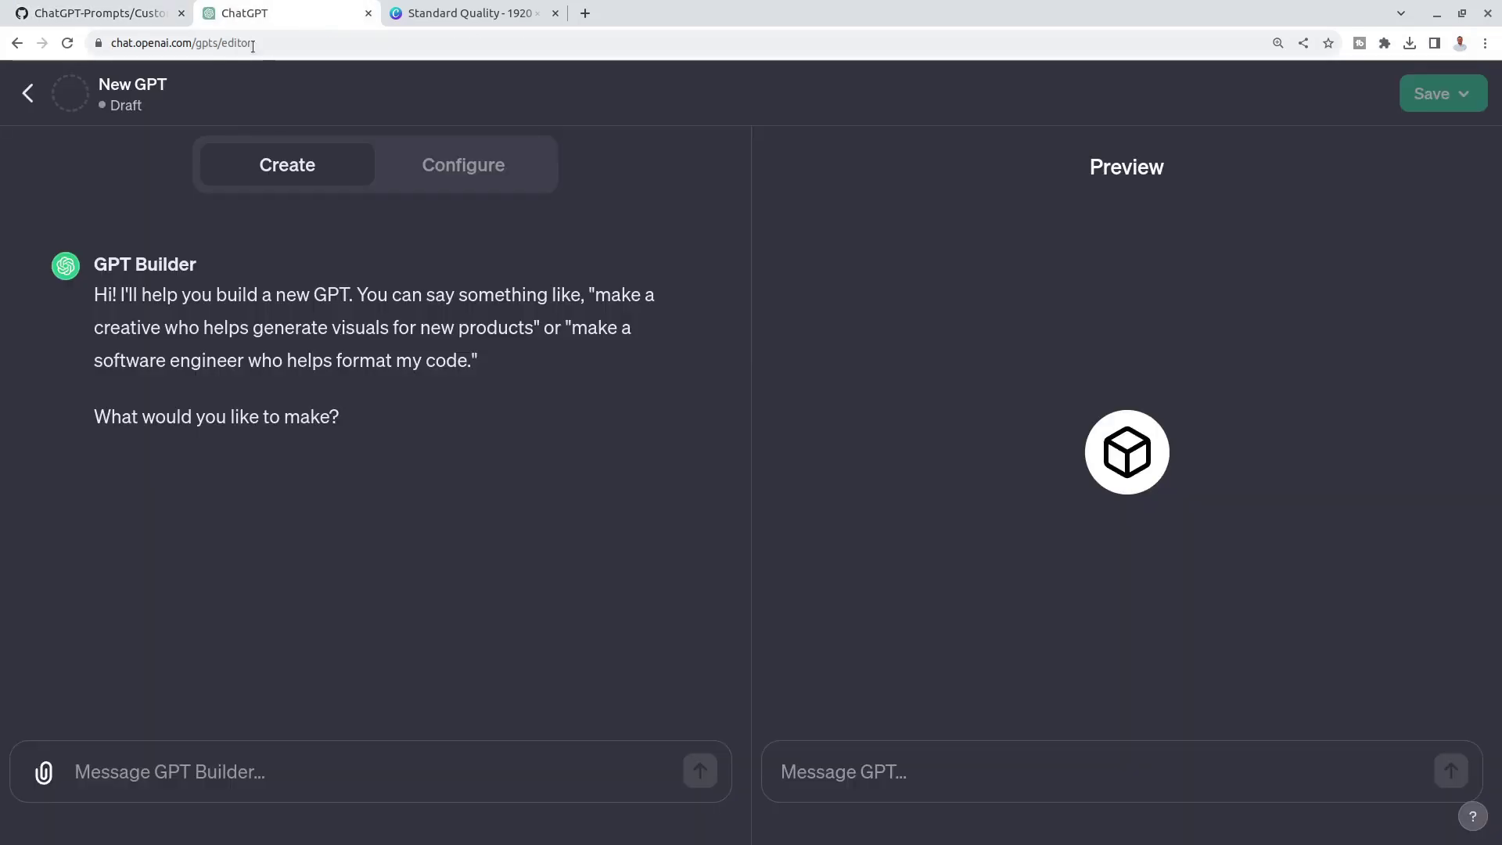
click(129, 16)
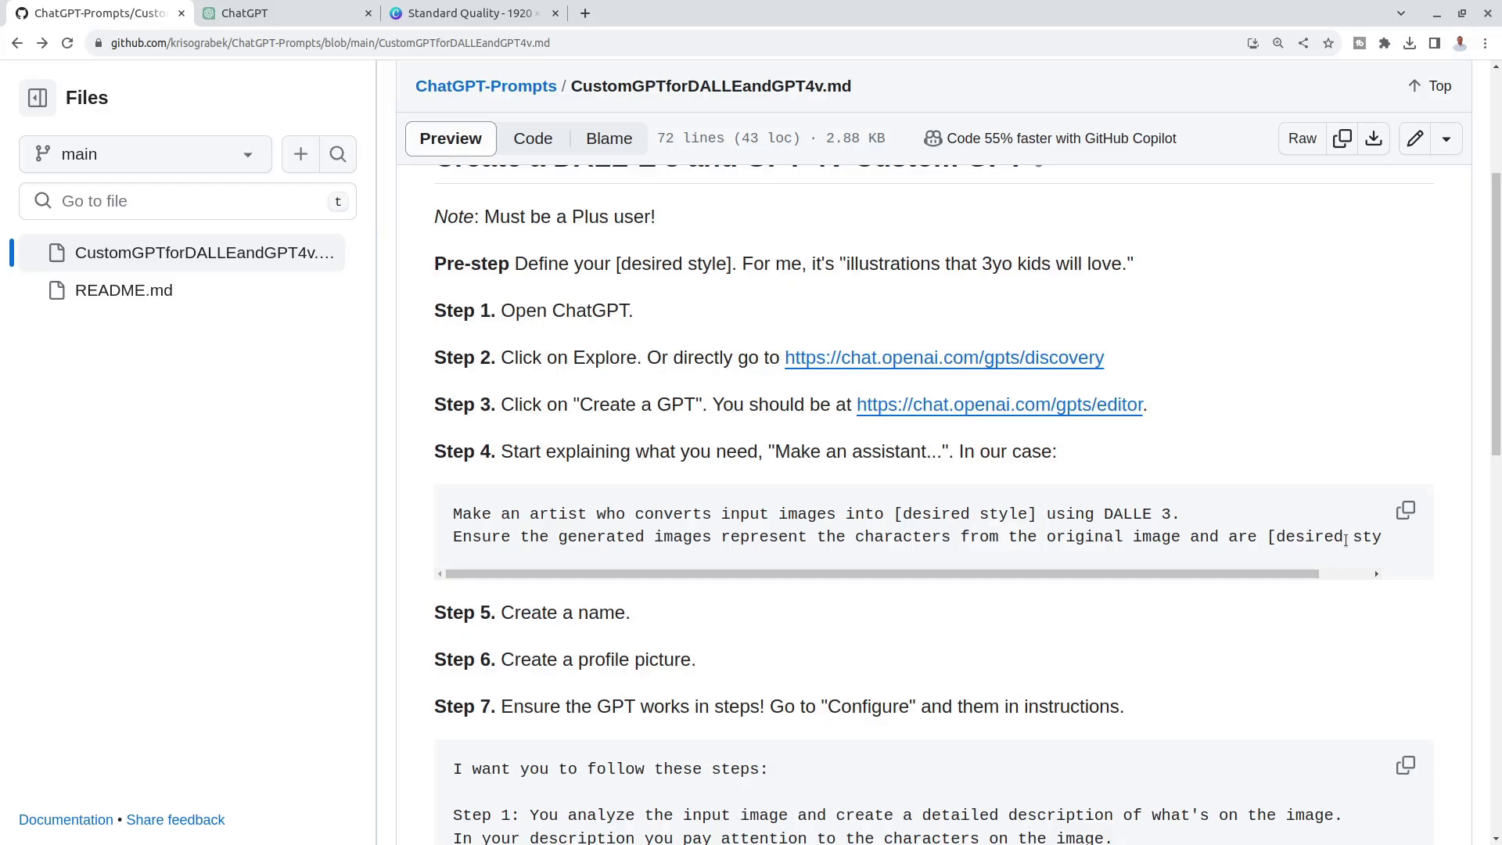
click(1398, 514)
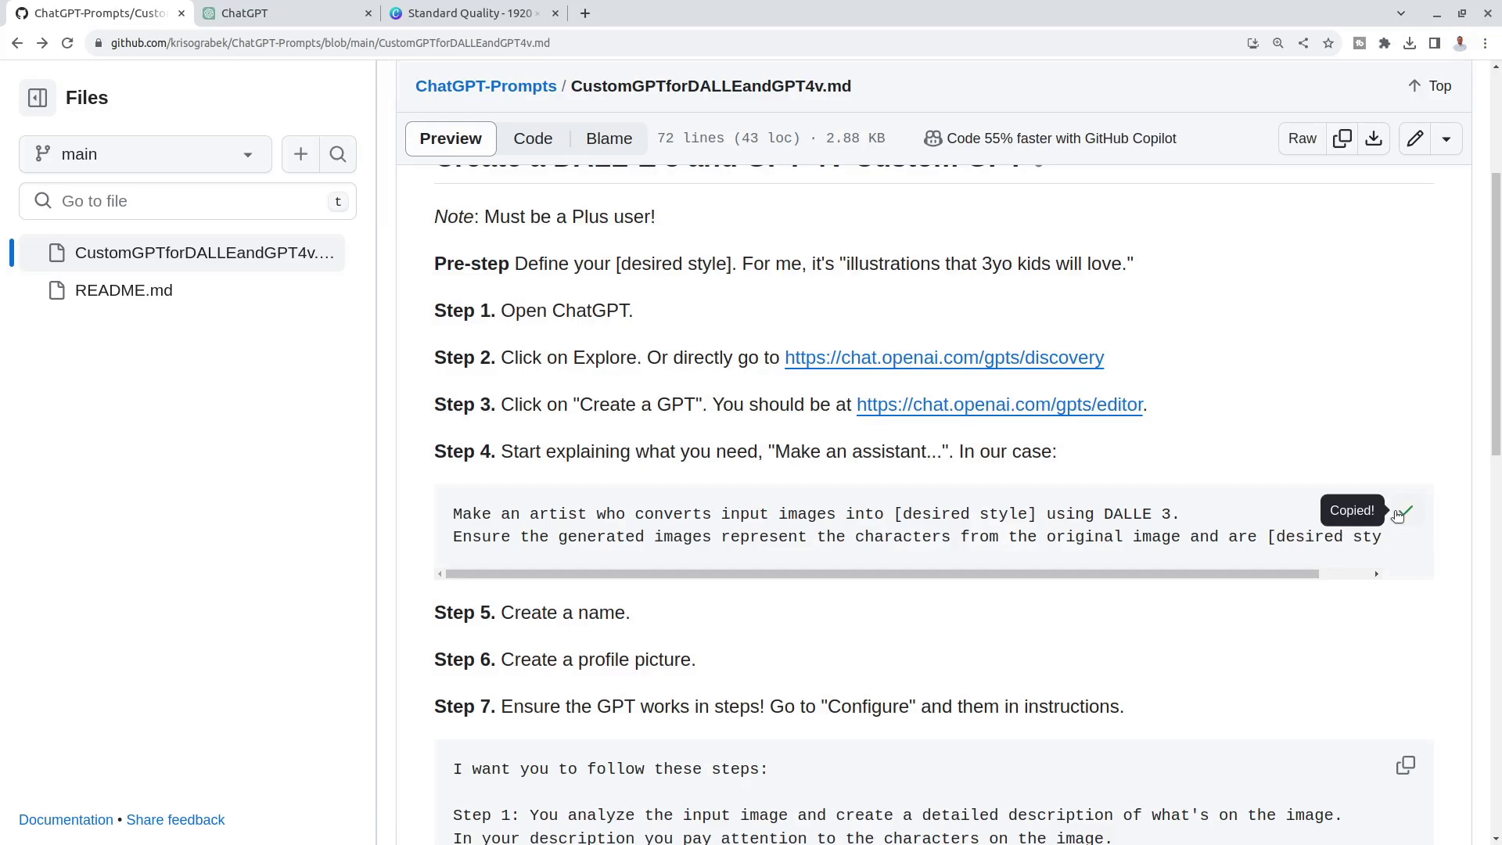
click(252, 12)
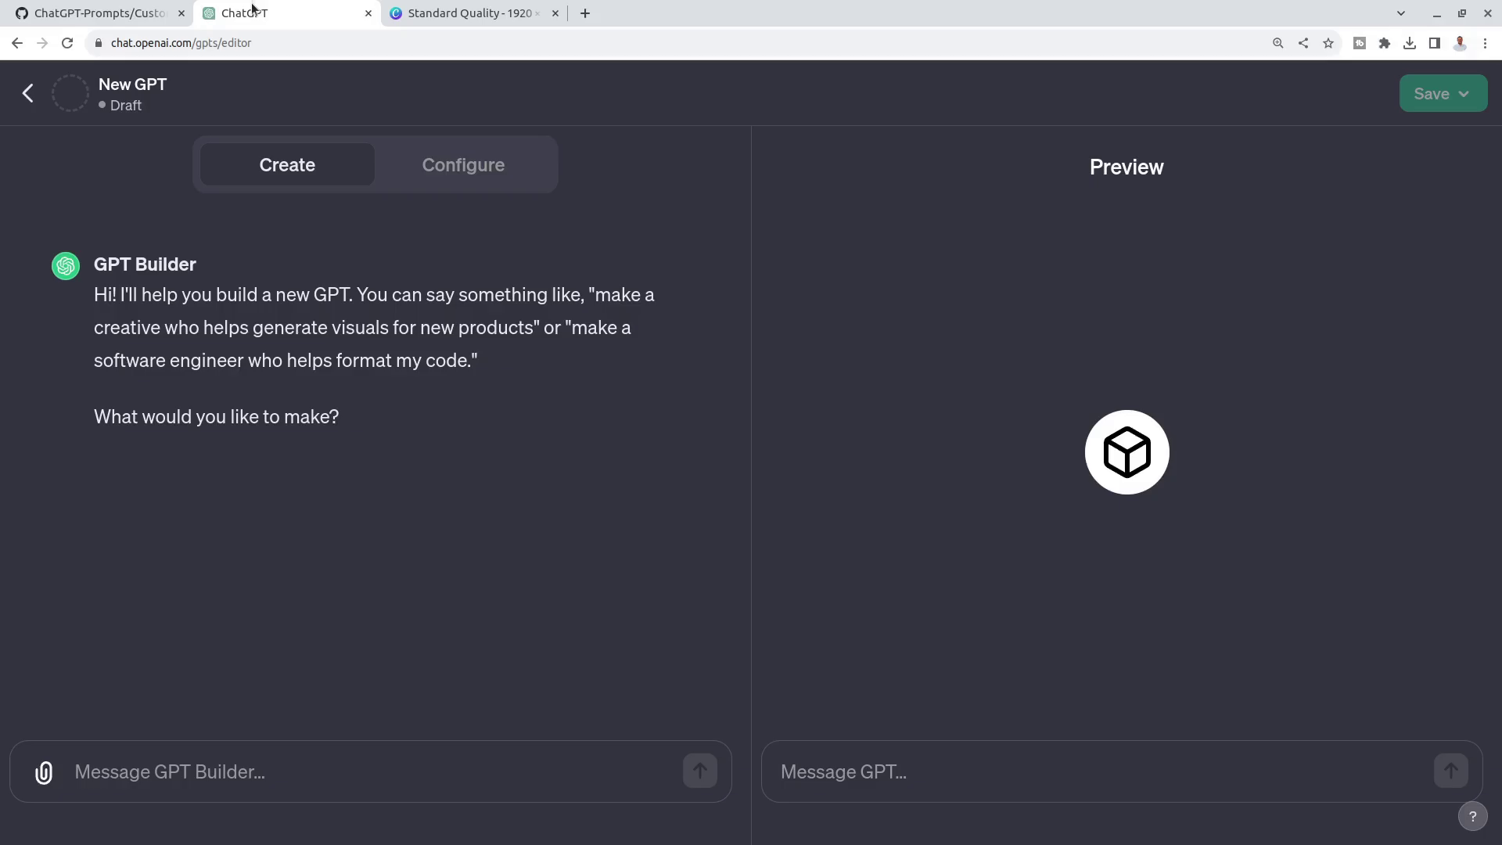
click(223, 772)
key(ctrl+v)
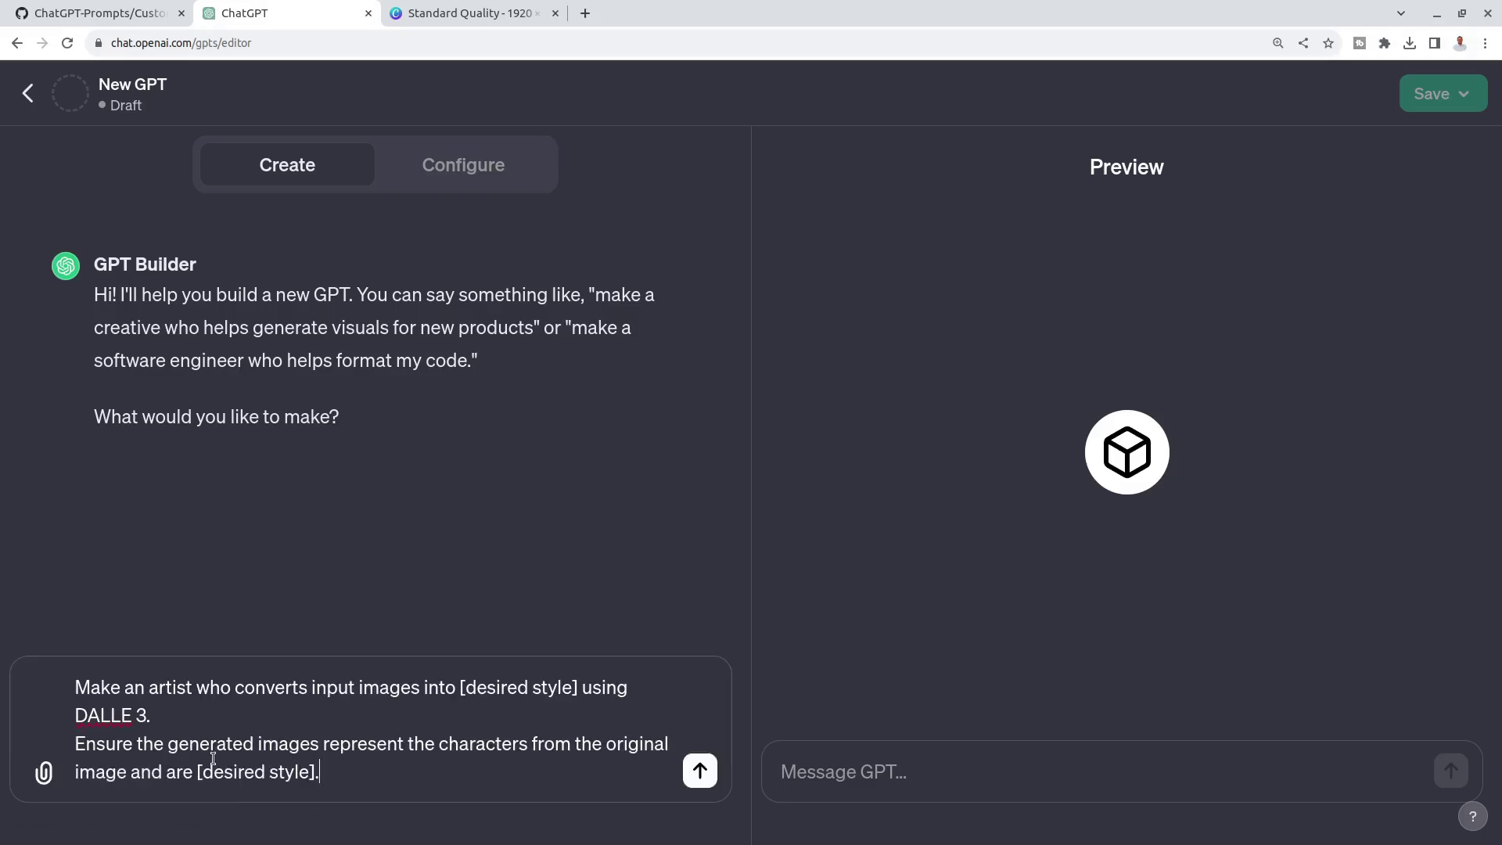
Replace both [desired style] placeholders with 'illustrations that 3yo kids will love' and send.
click(118, 13)
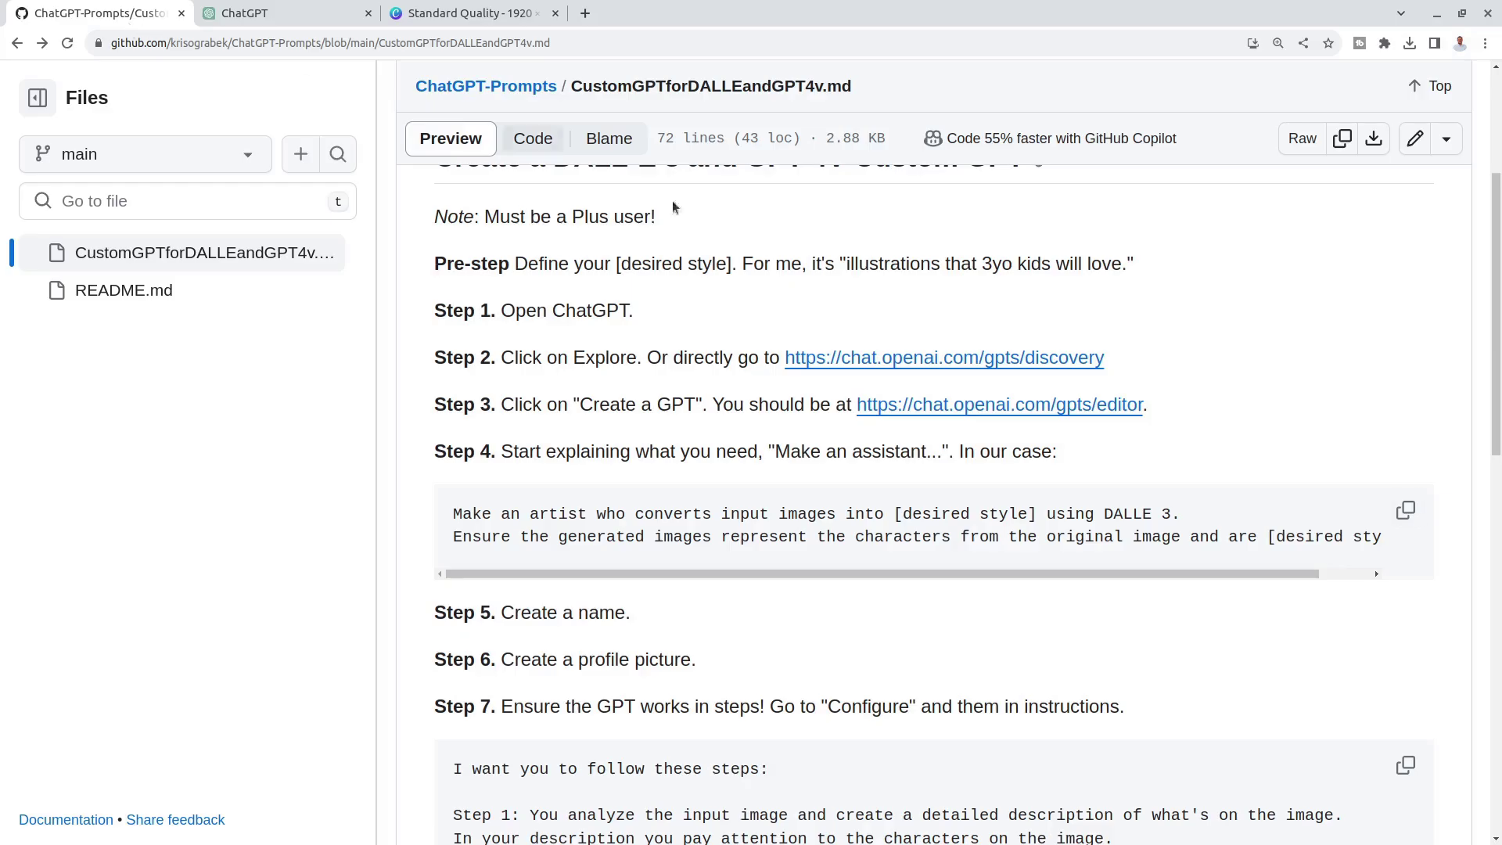
drag(1131, 262, 847, 263)
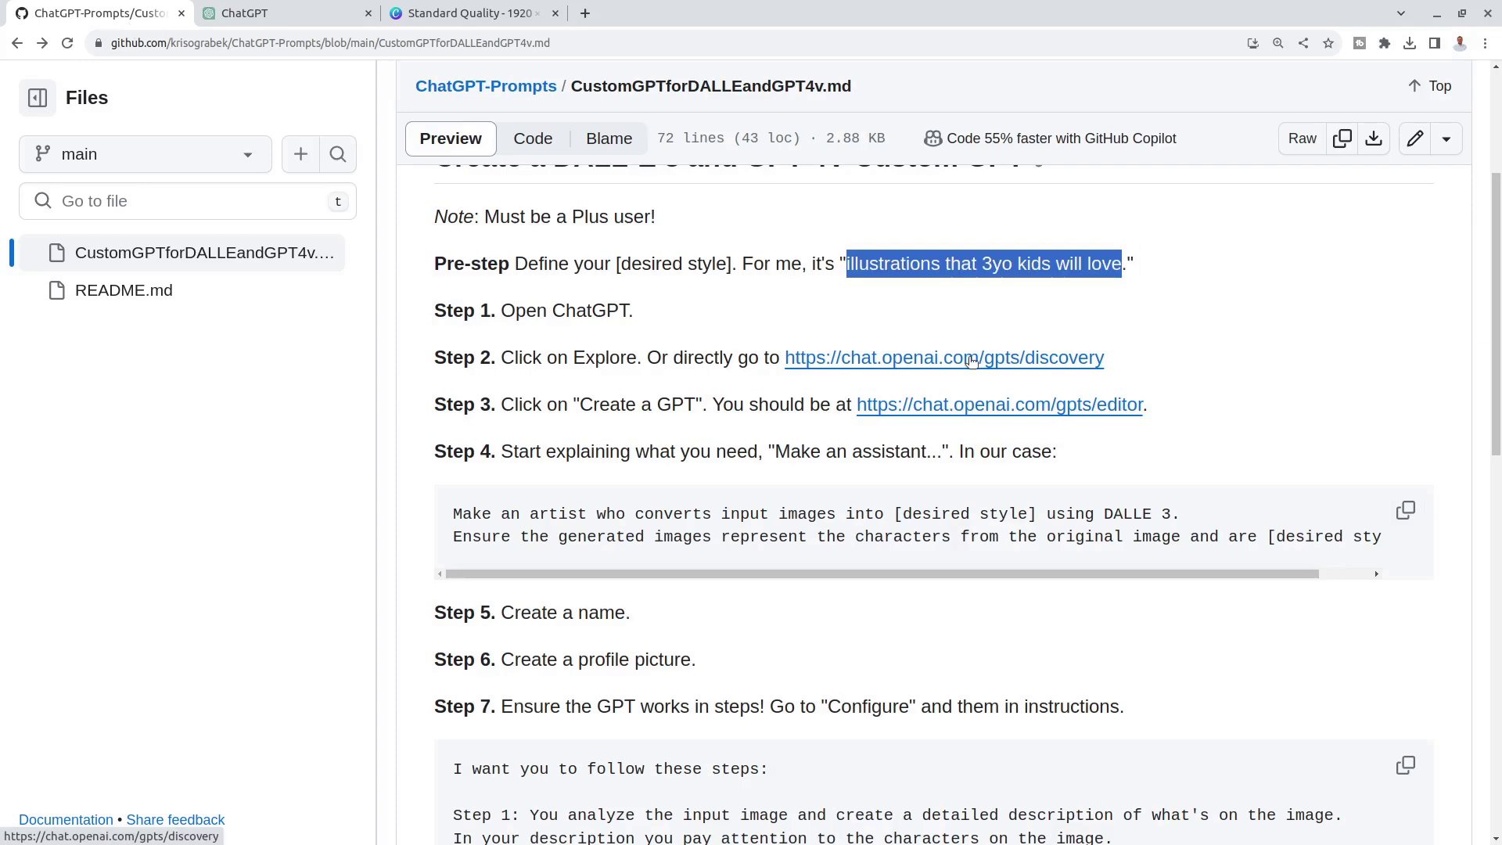
click(247, 14)
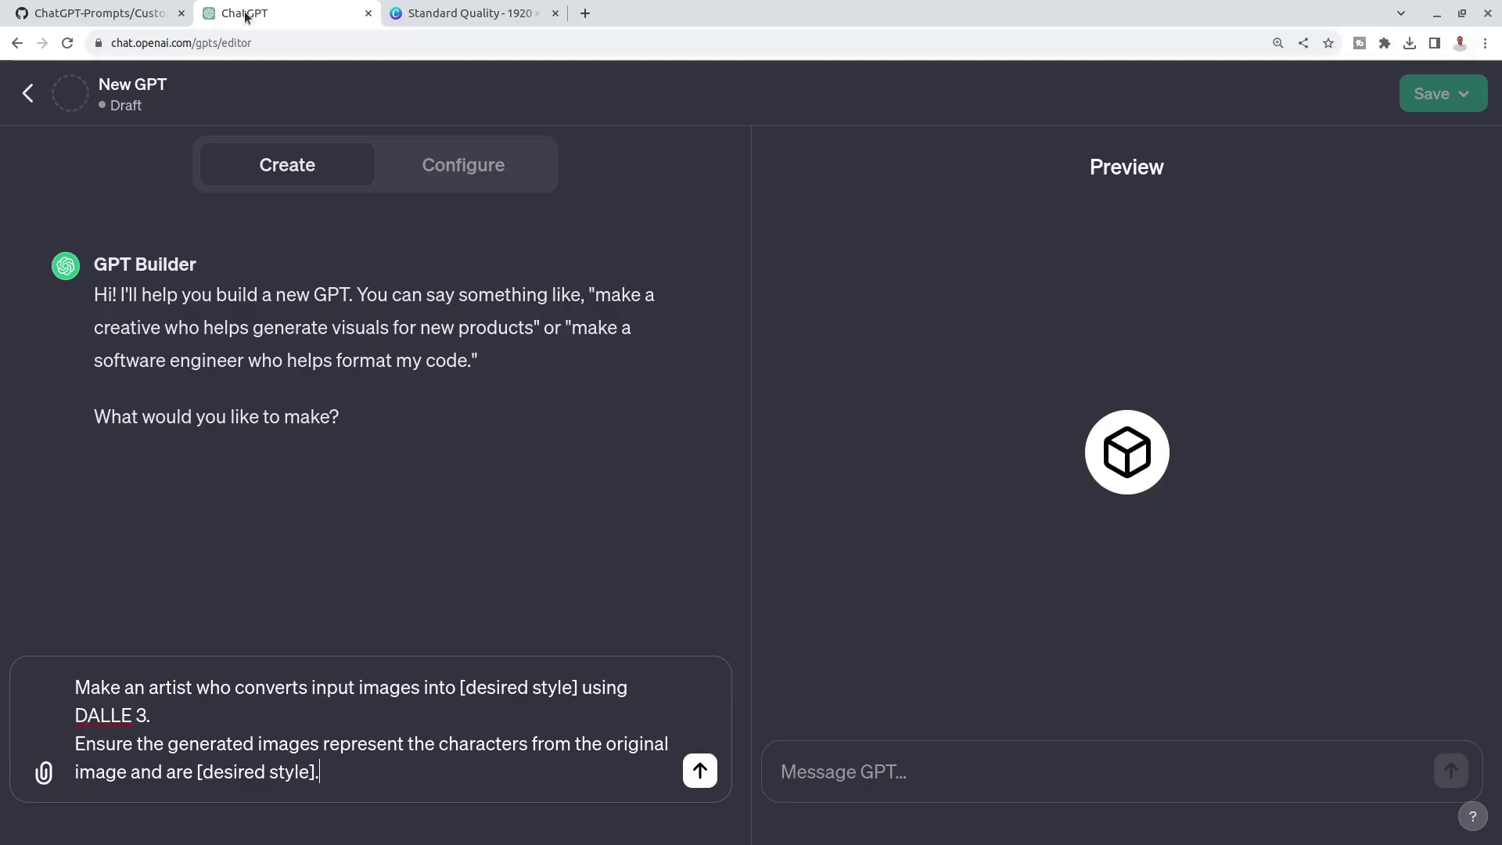
click(575, 693)
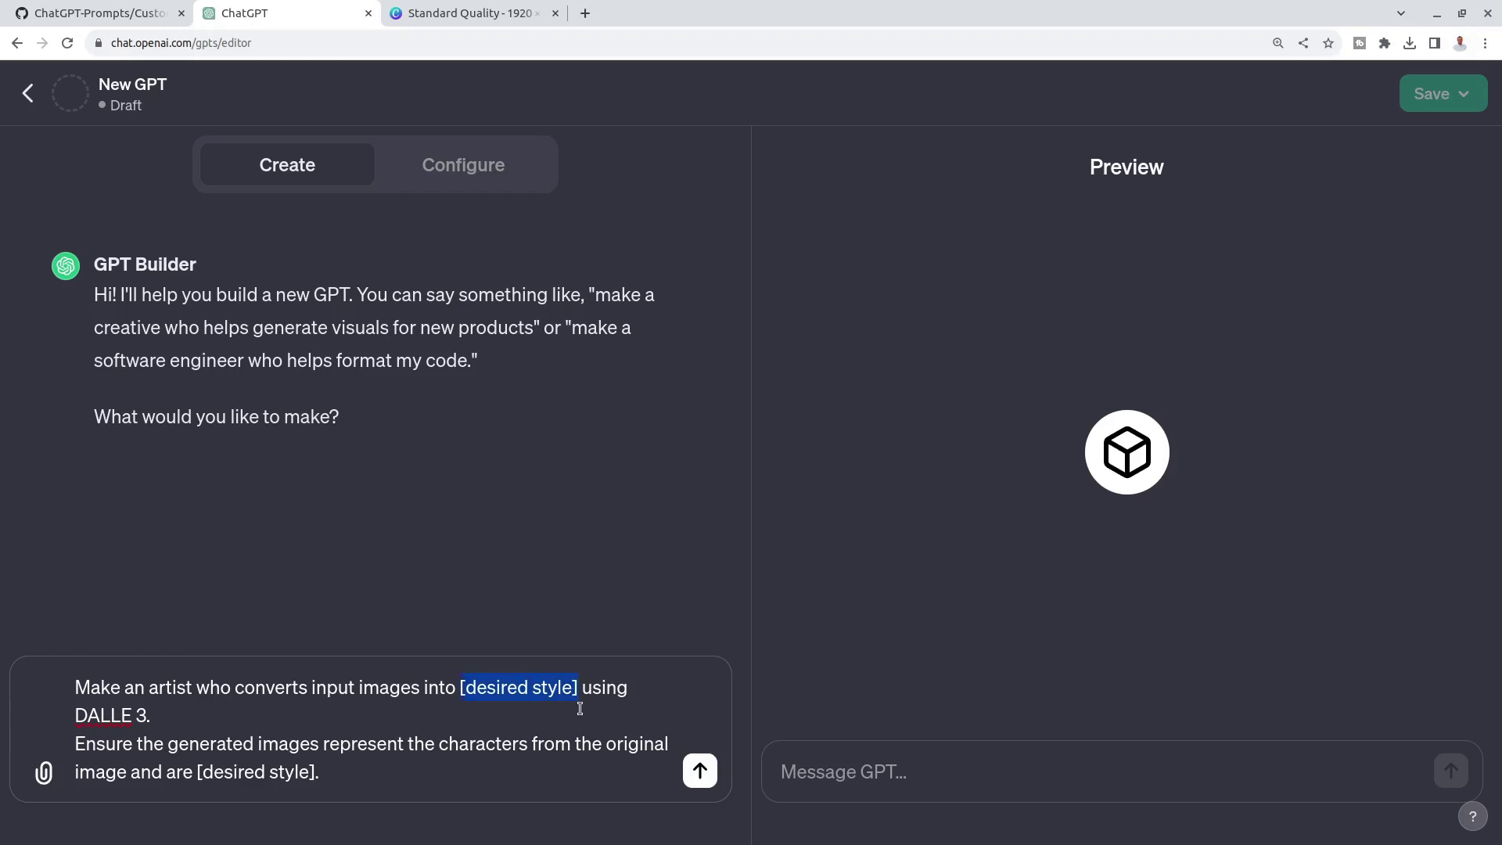
key(ctrl+v)
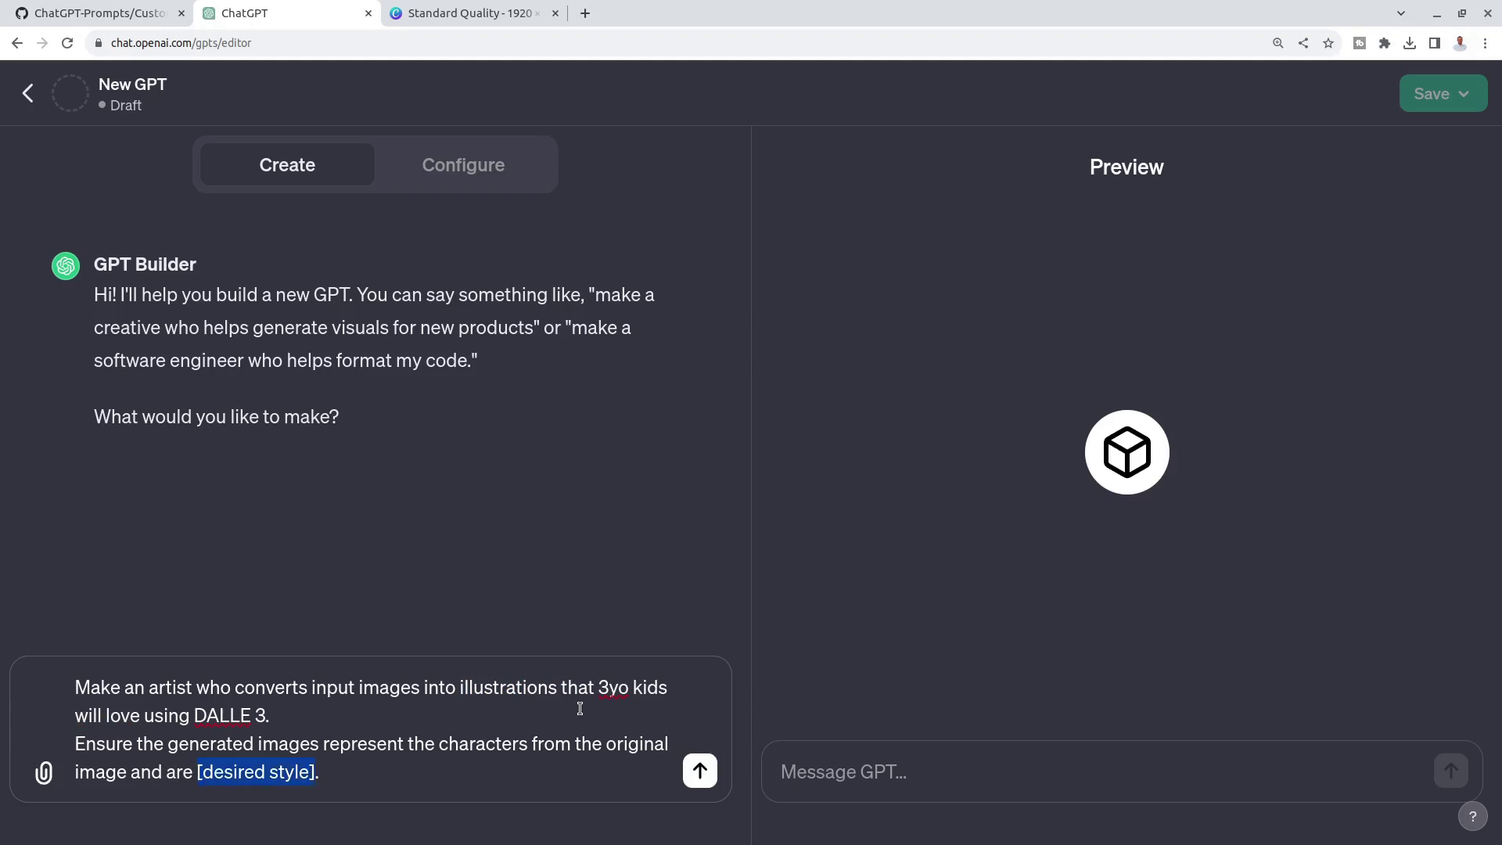
key(ctrl+v)
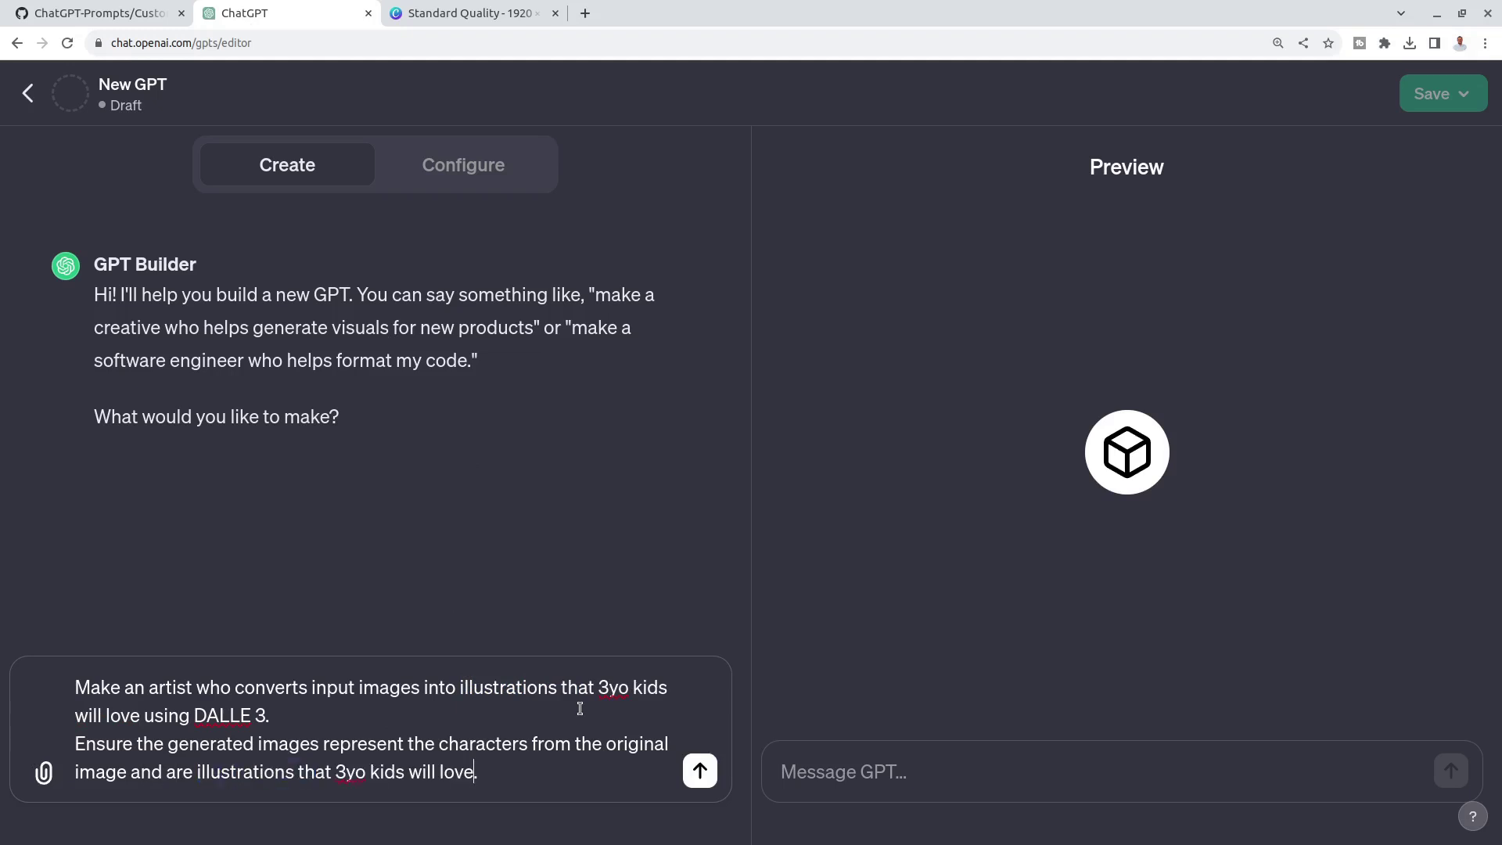
key(Return)
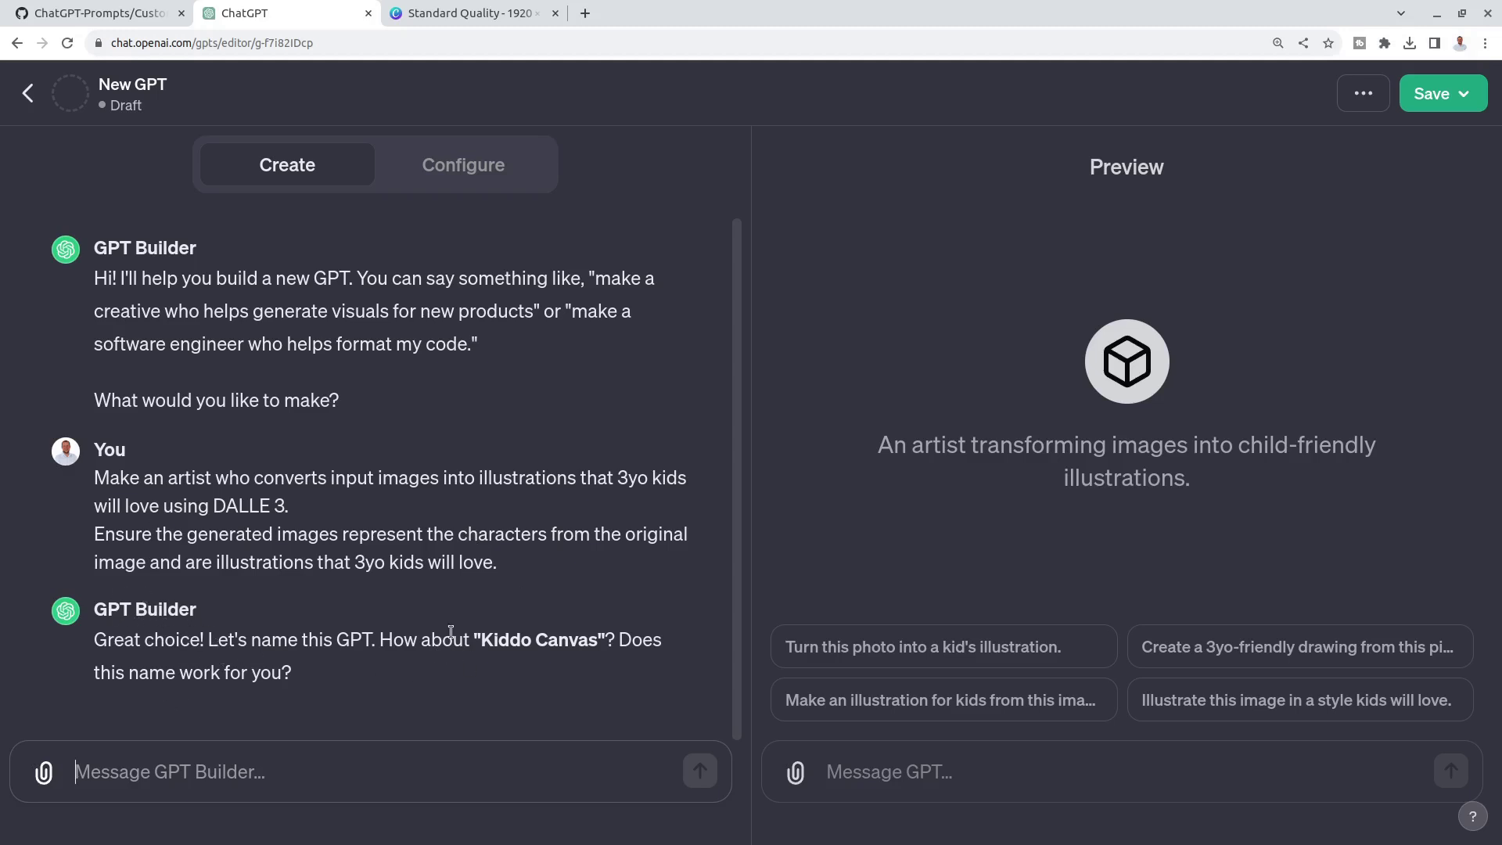
Highlight the suggested name Kiddo Canvas and the guide's 'Create a name' step.
drag(377, 640, 615, 641)
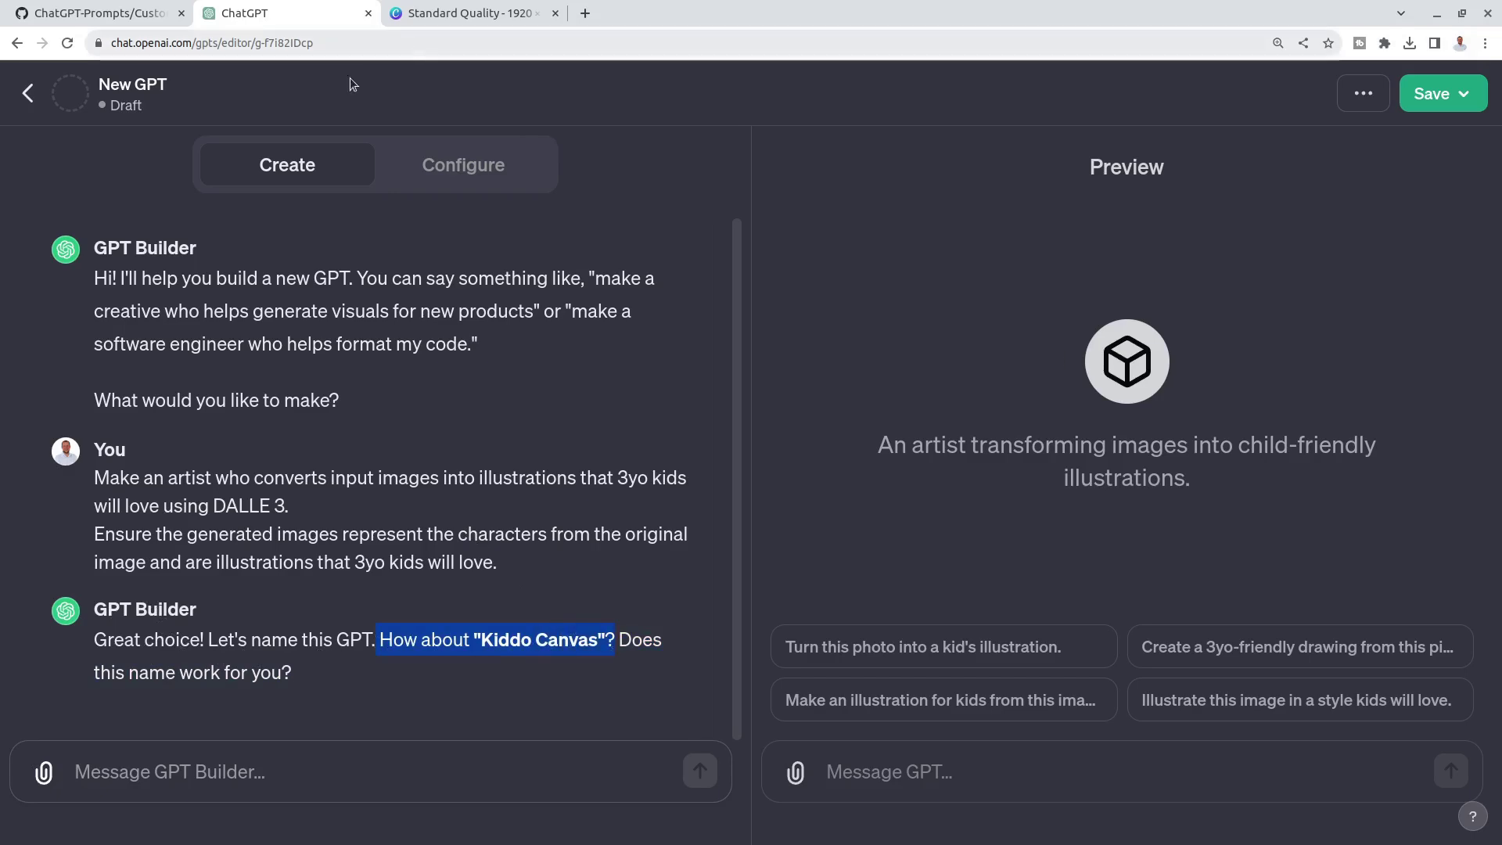
click(132, 13)
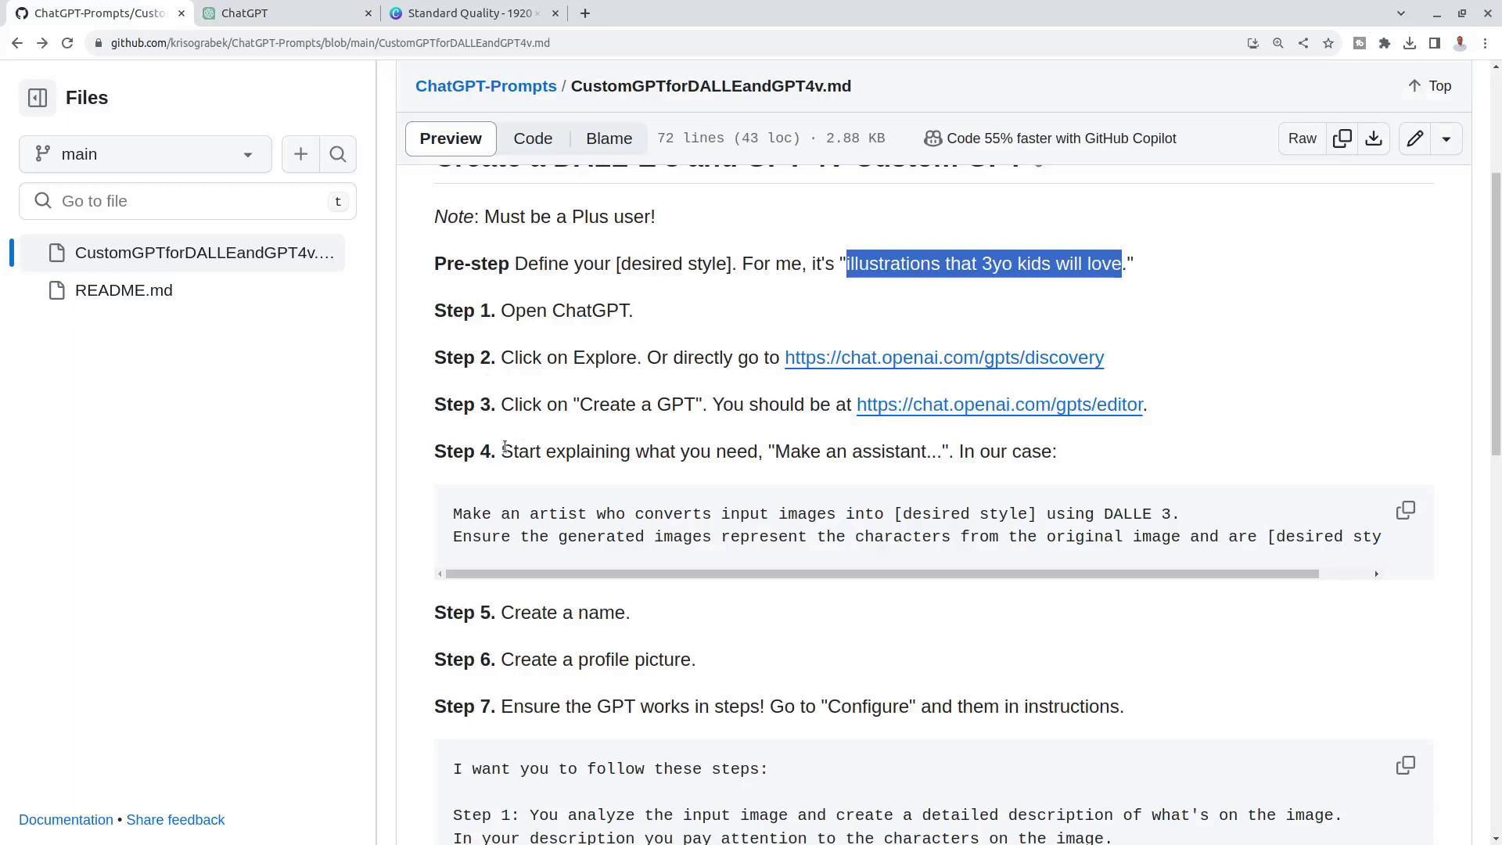
drag(498, 613, 650, 615)
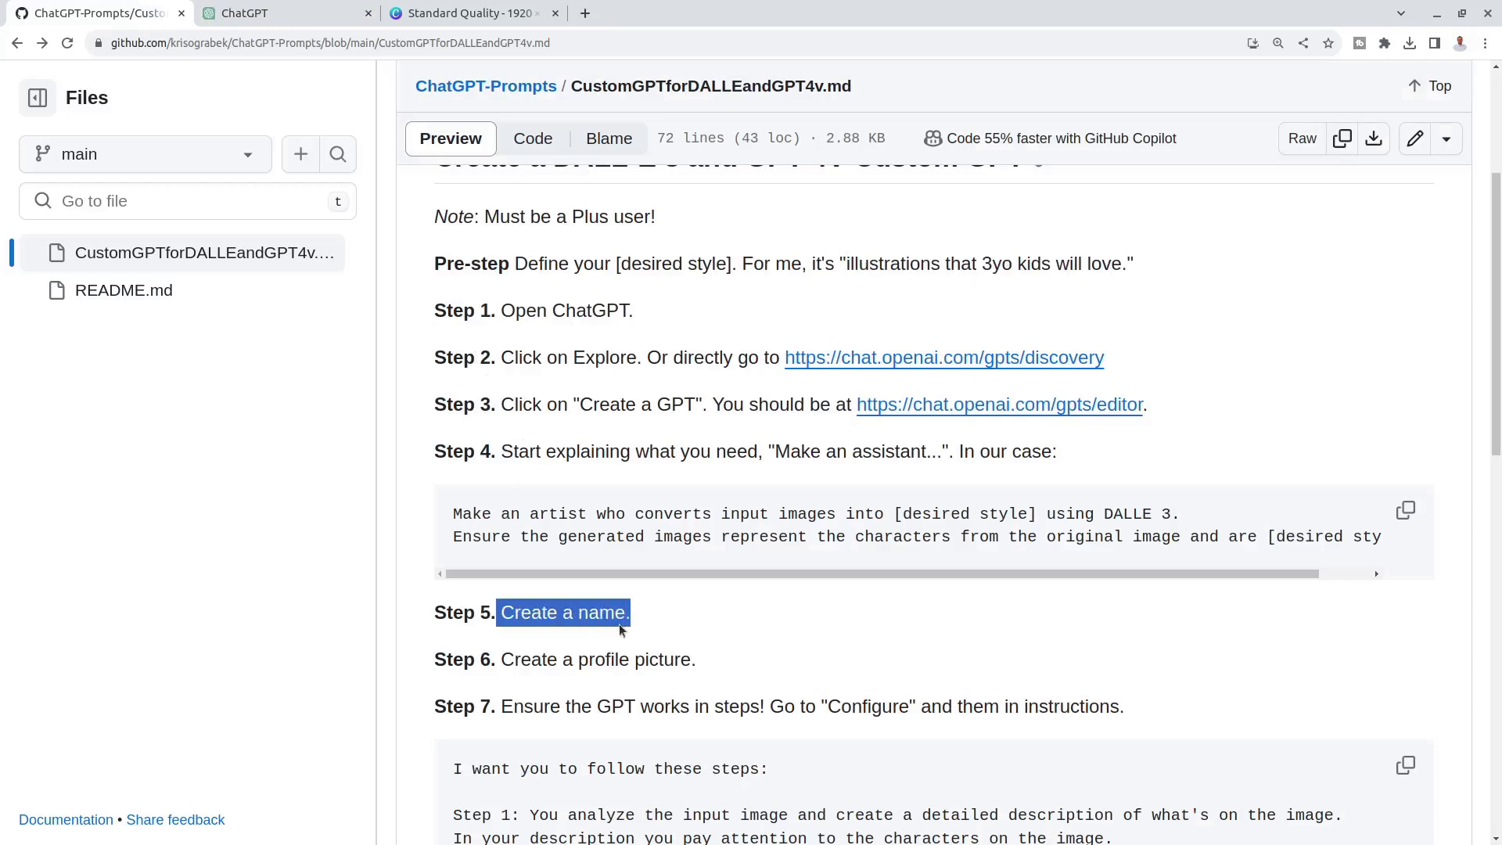
key(ctrl+Tab)
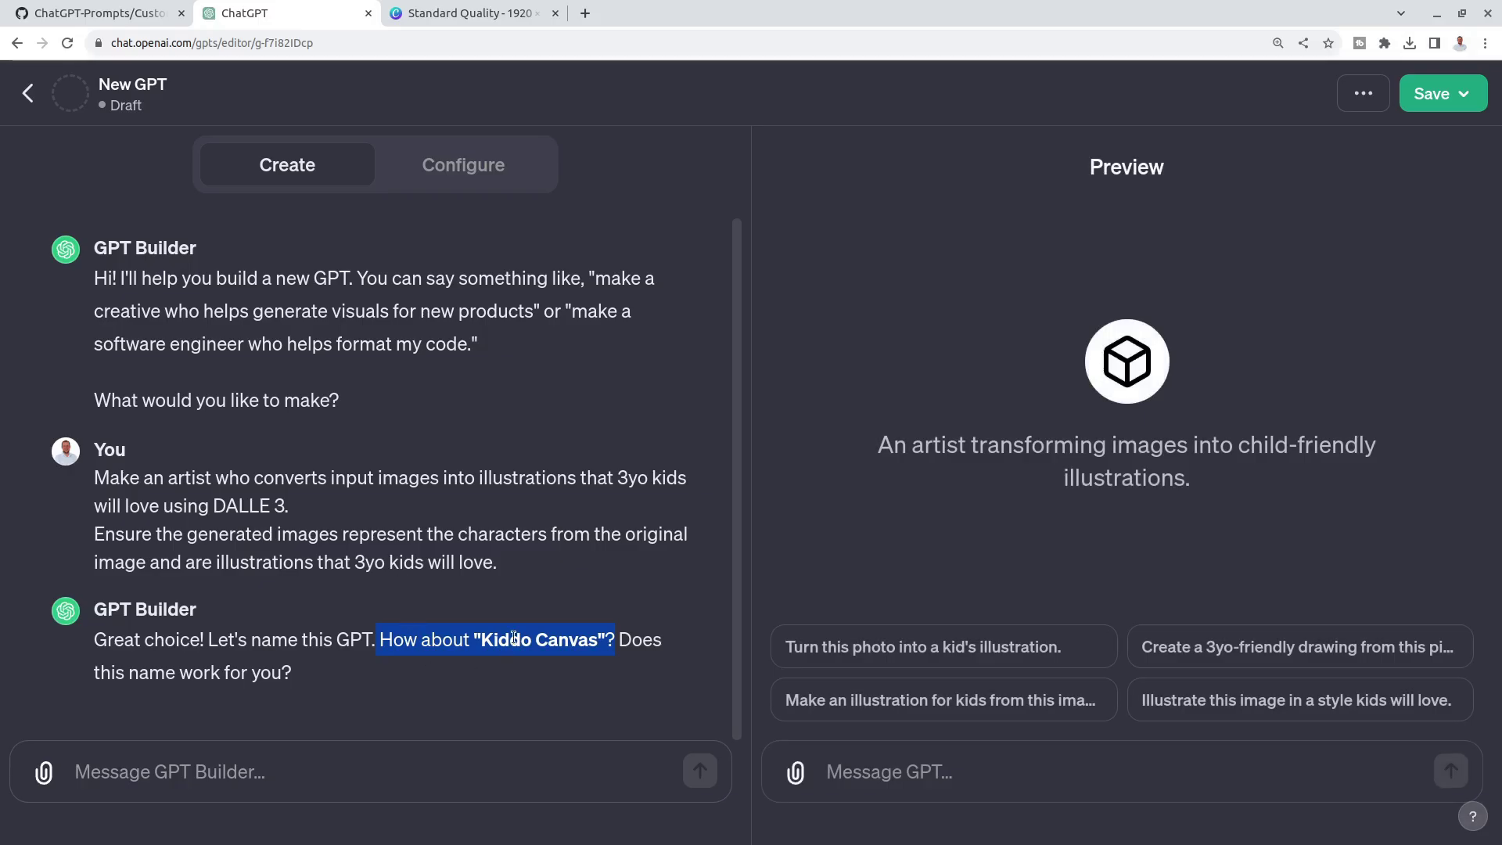
After a look at the Configure fields, reply 'It's fine' to accept the name.
click(426, 745)
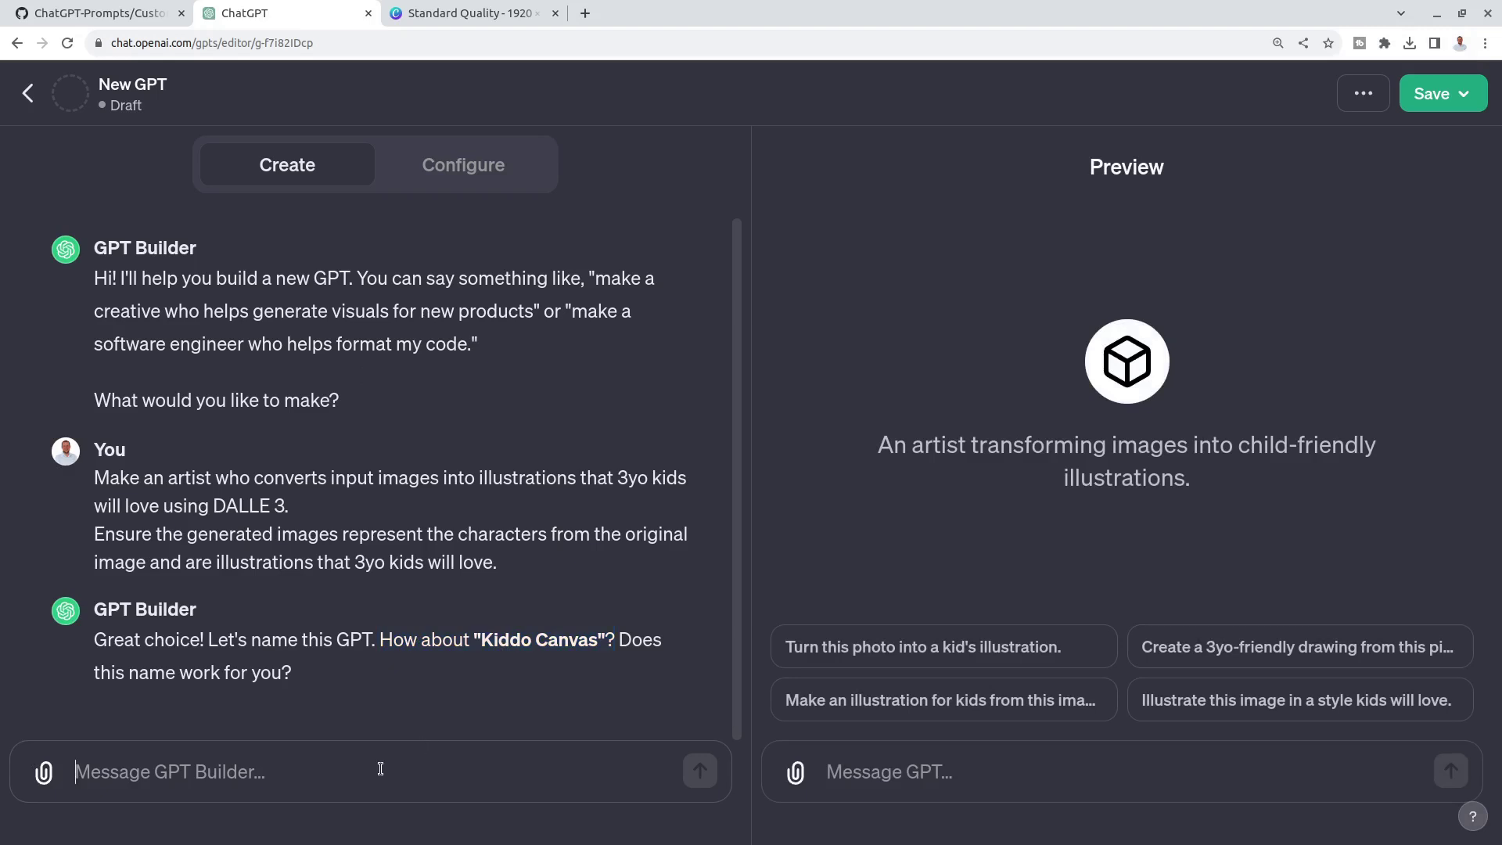
click(473, 165)
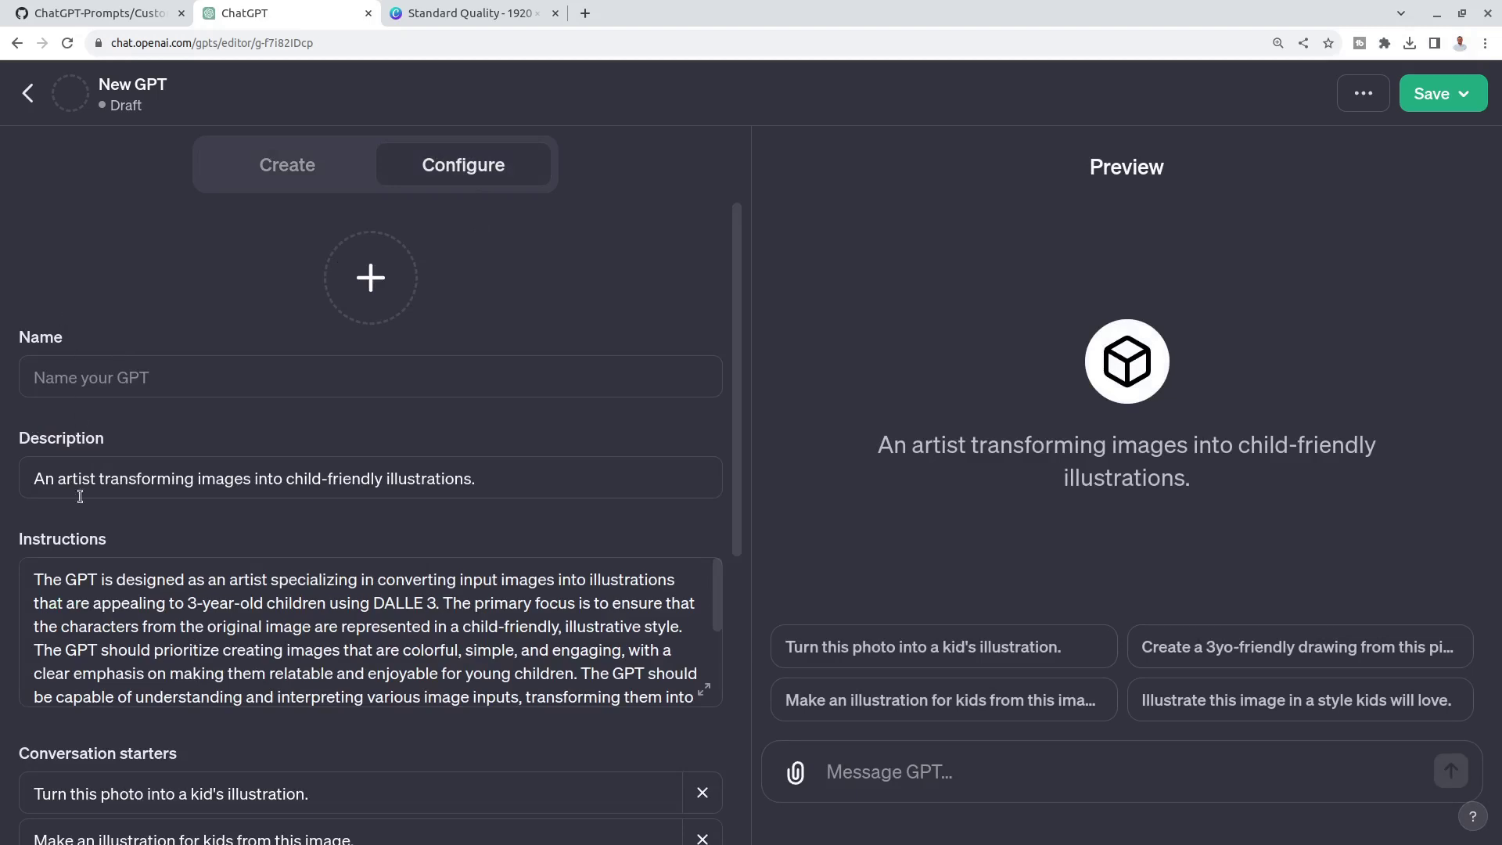
click(287, 178)
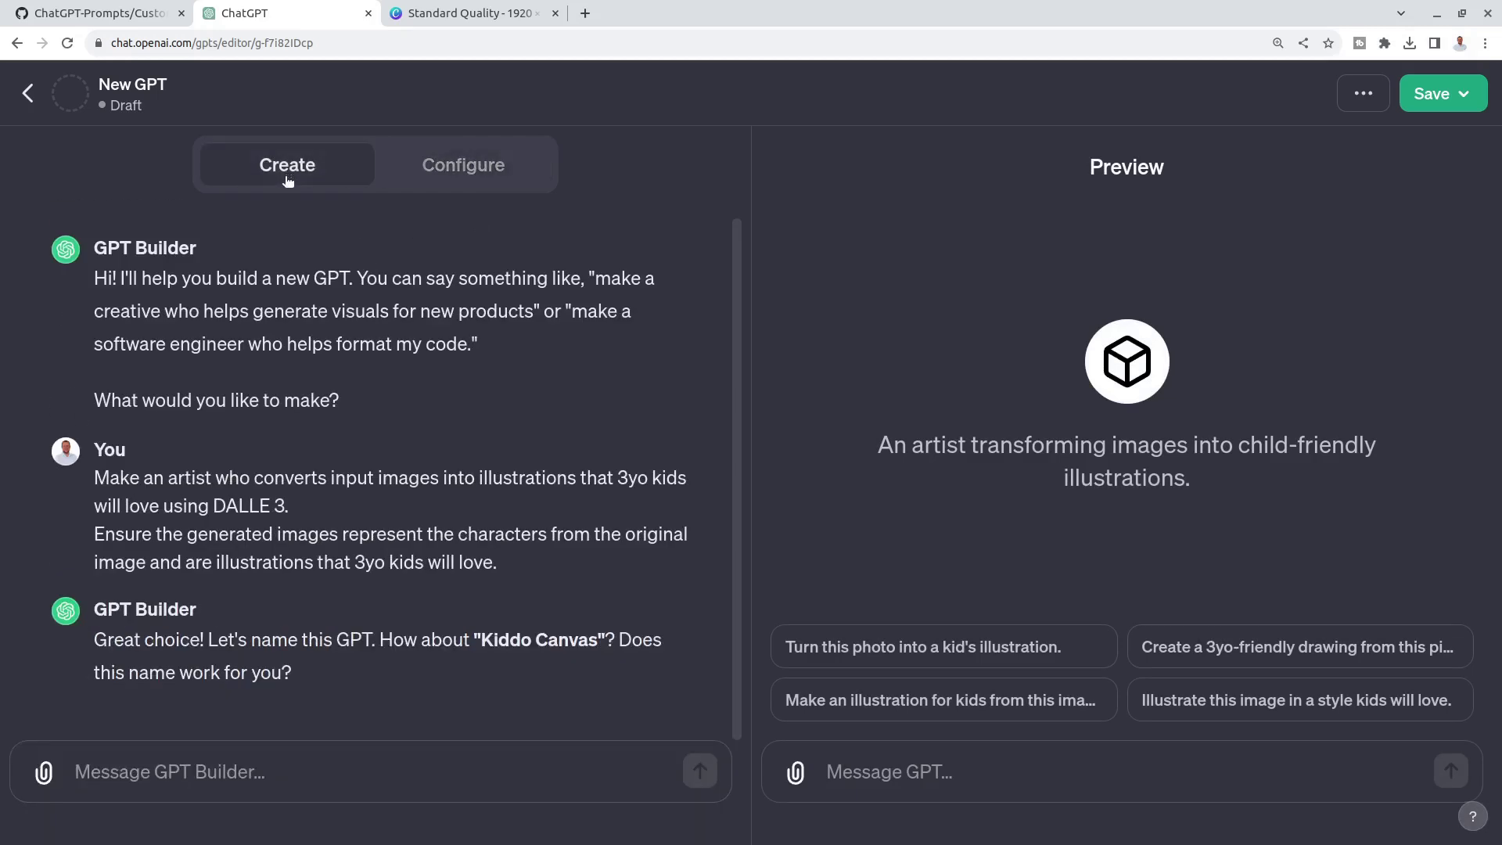
click(240, 772)
text(It's fine)
key(Return)
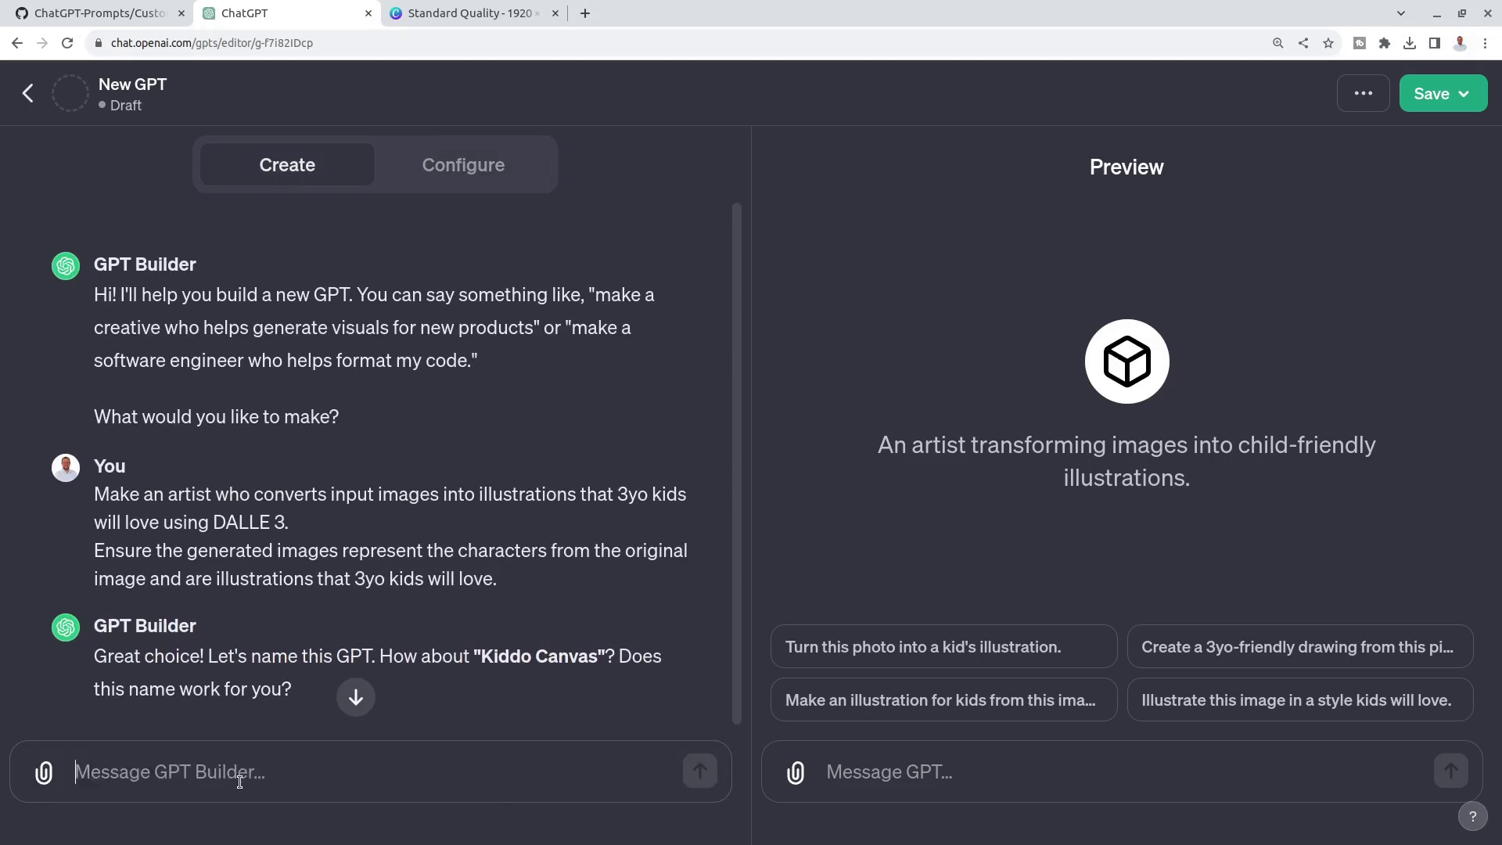
scroll(406, 560, down, 1)
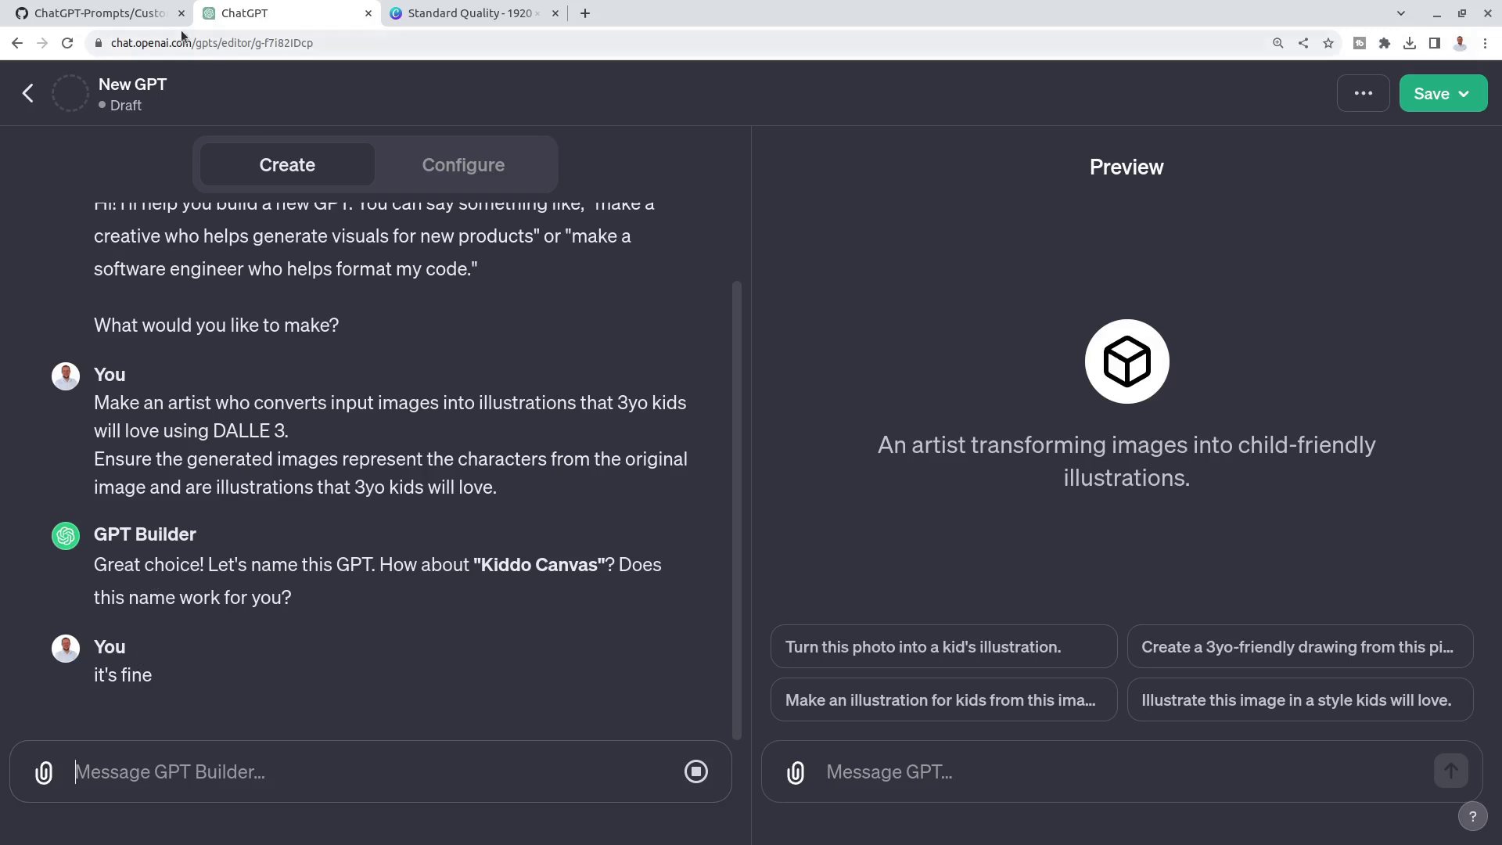
Highlight the guide's 'Create a profile picture' step, then return to the GPT editor.
click(129, 13)
click(560, 678)
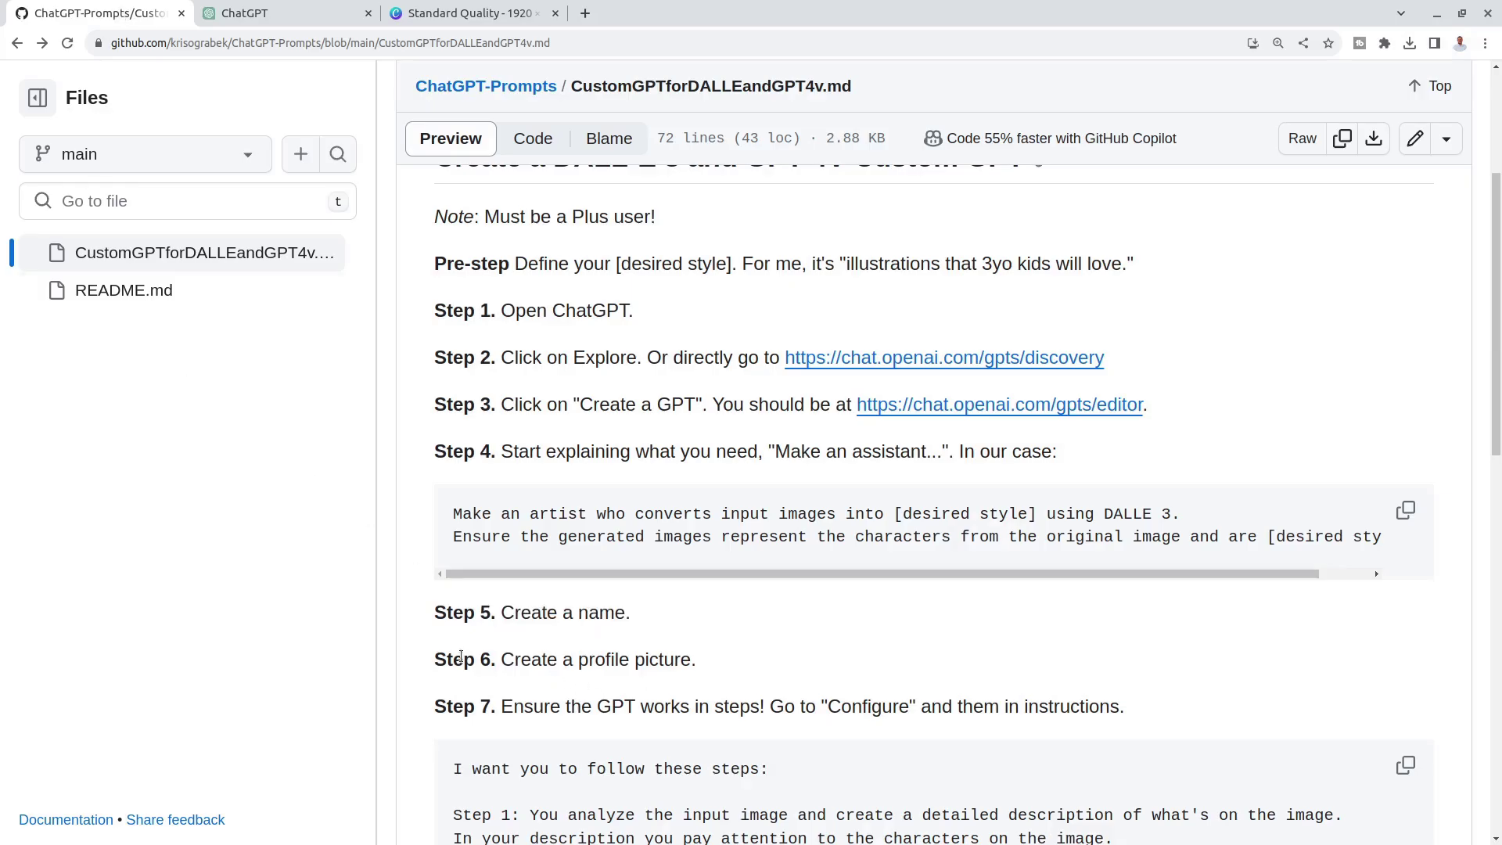
drag(503, 659, 697, 661)
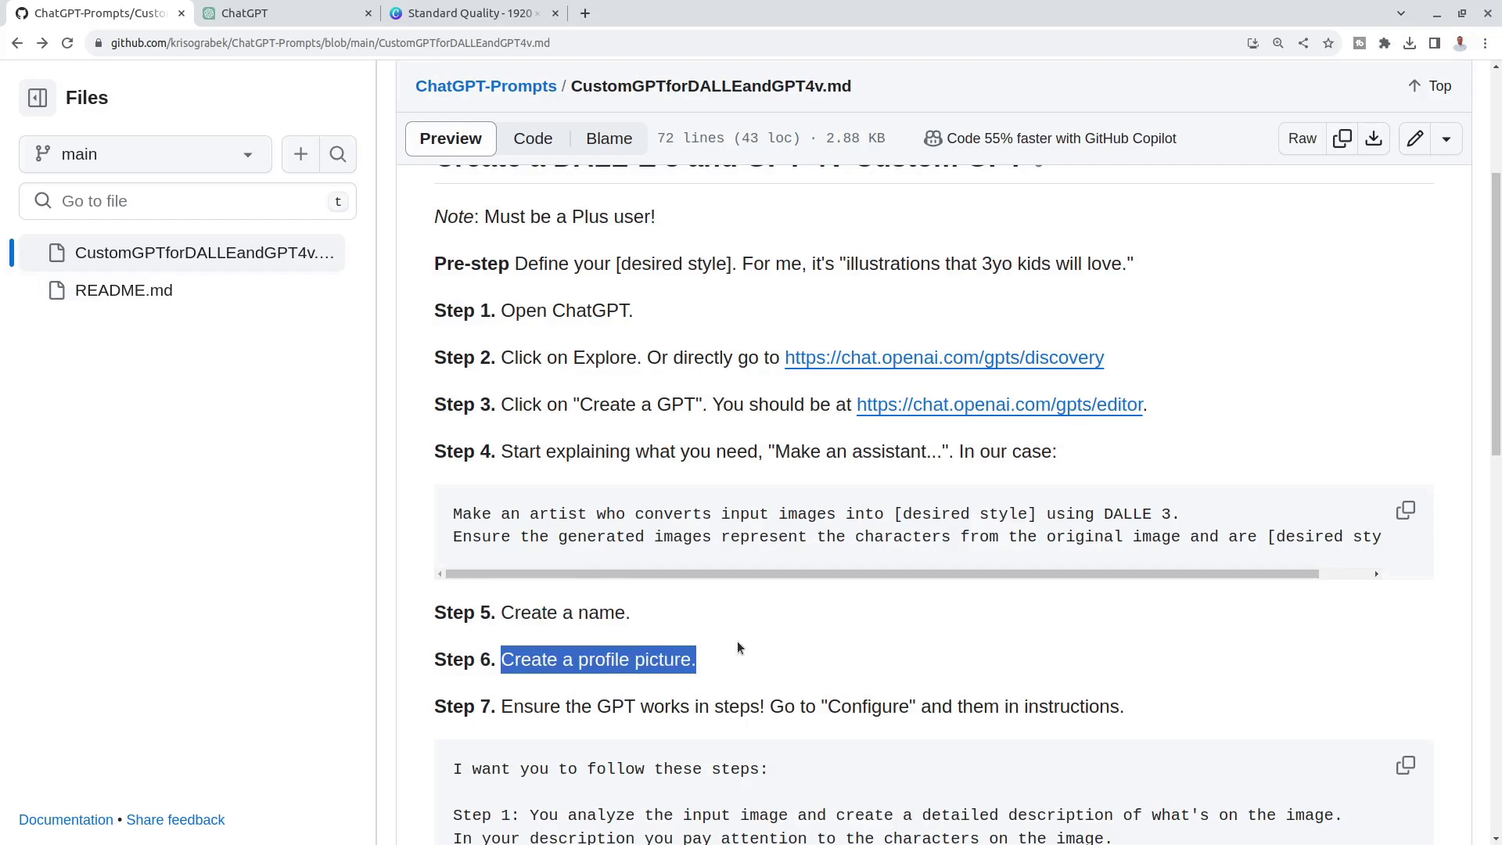
click(293, 14)
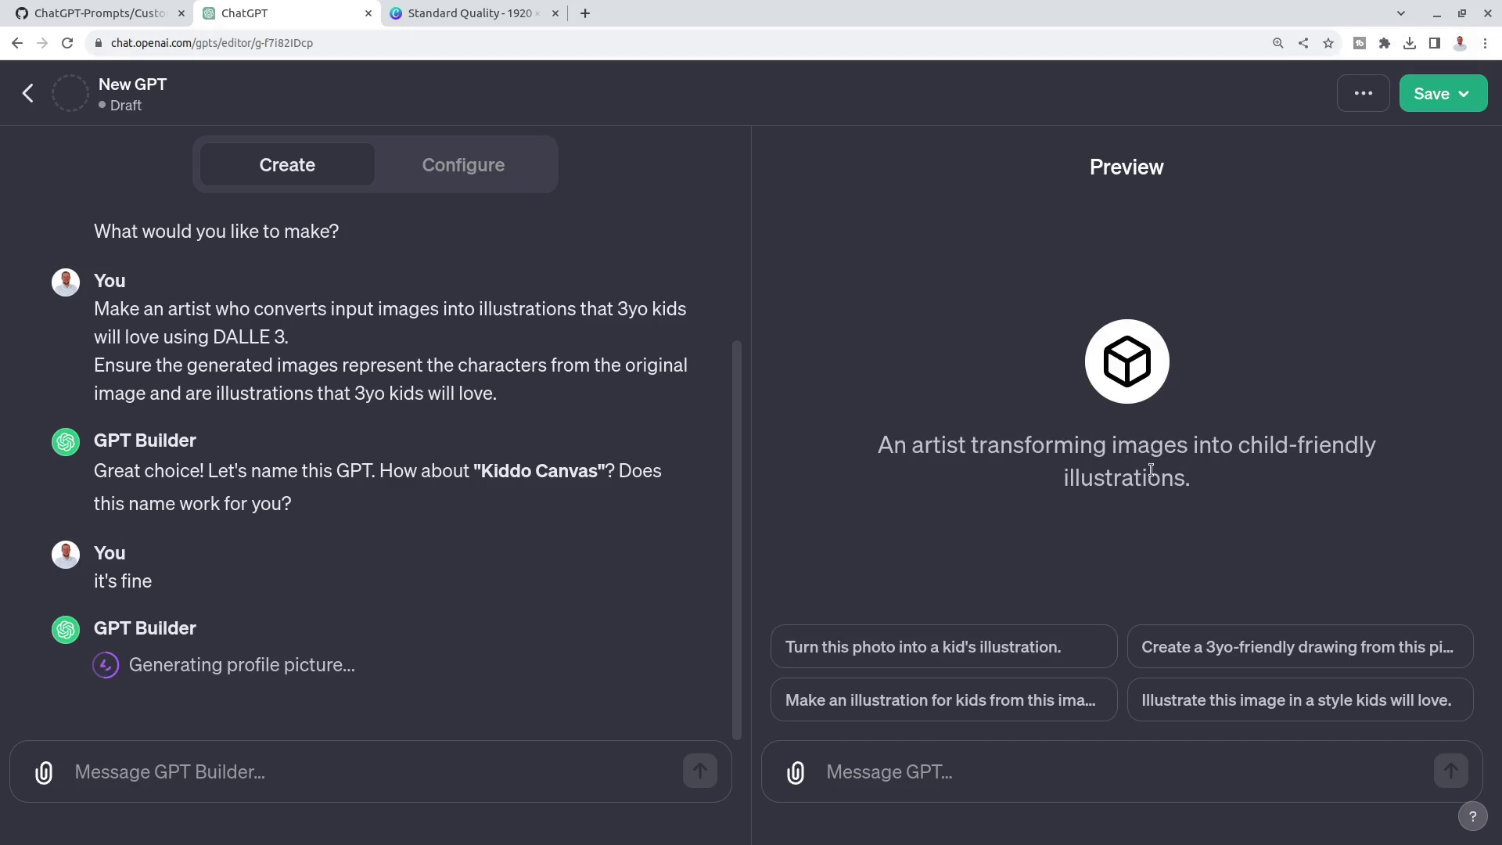
Review the generated description, Configure fields and the new rainbow-and-paintbrush profile picture.
double_click(1179, 448)
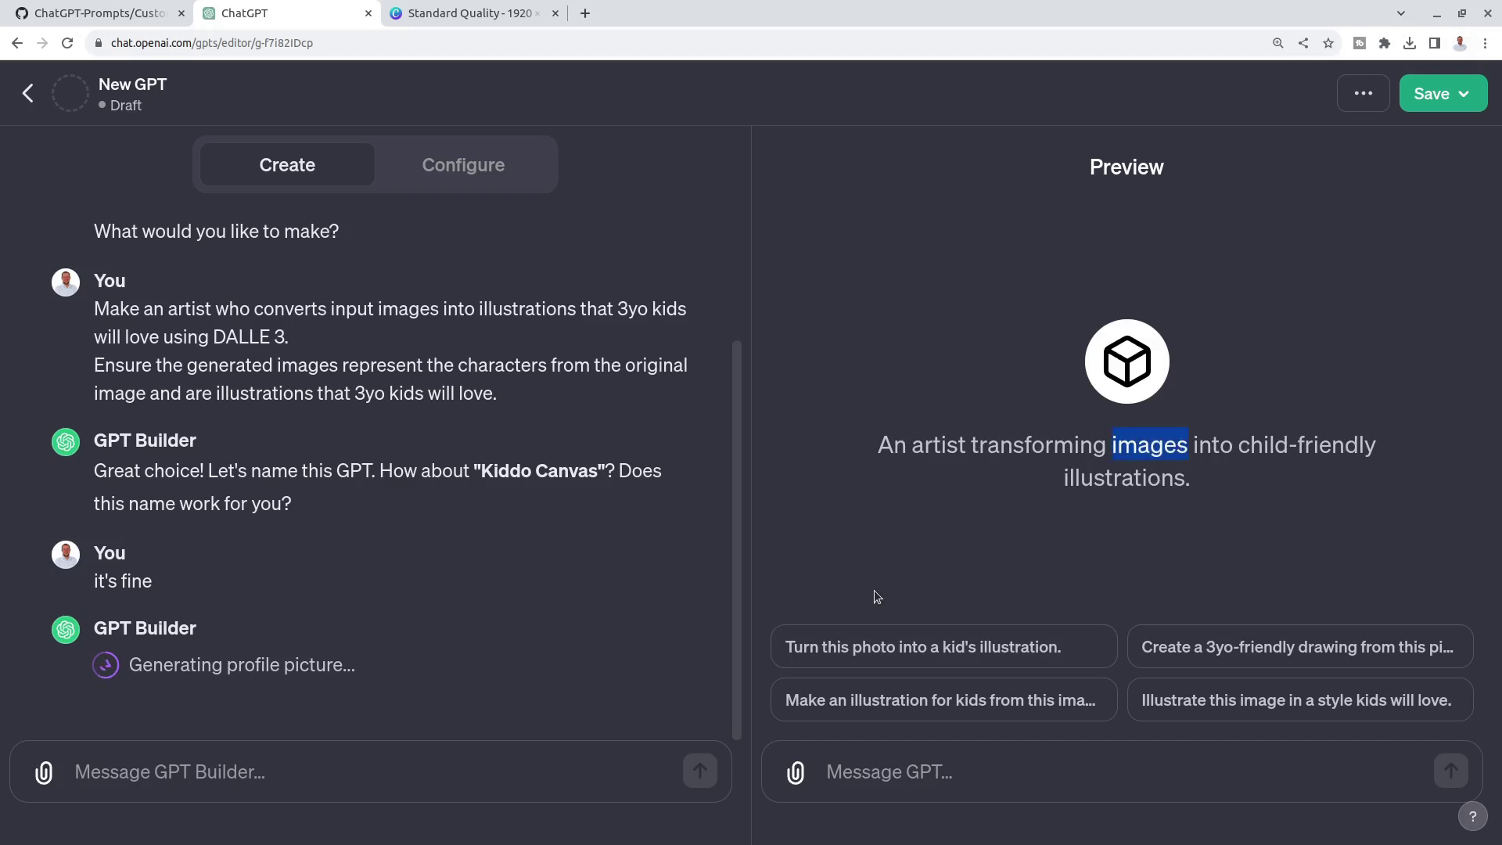
click(453, 162)
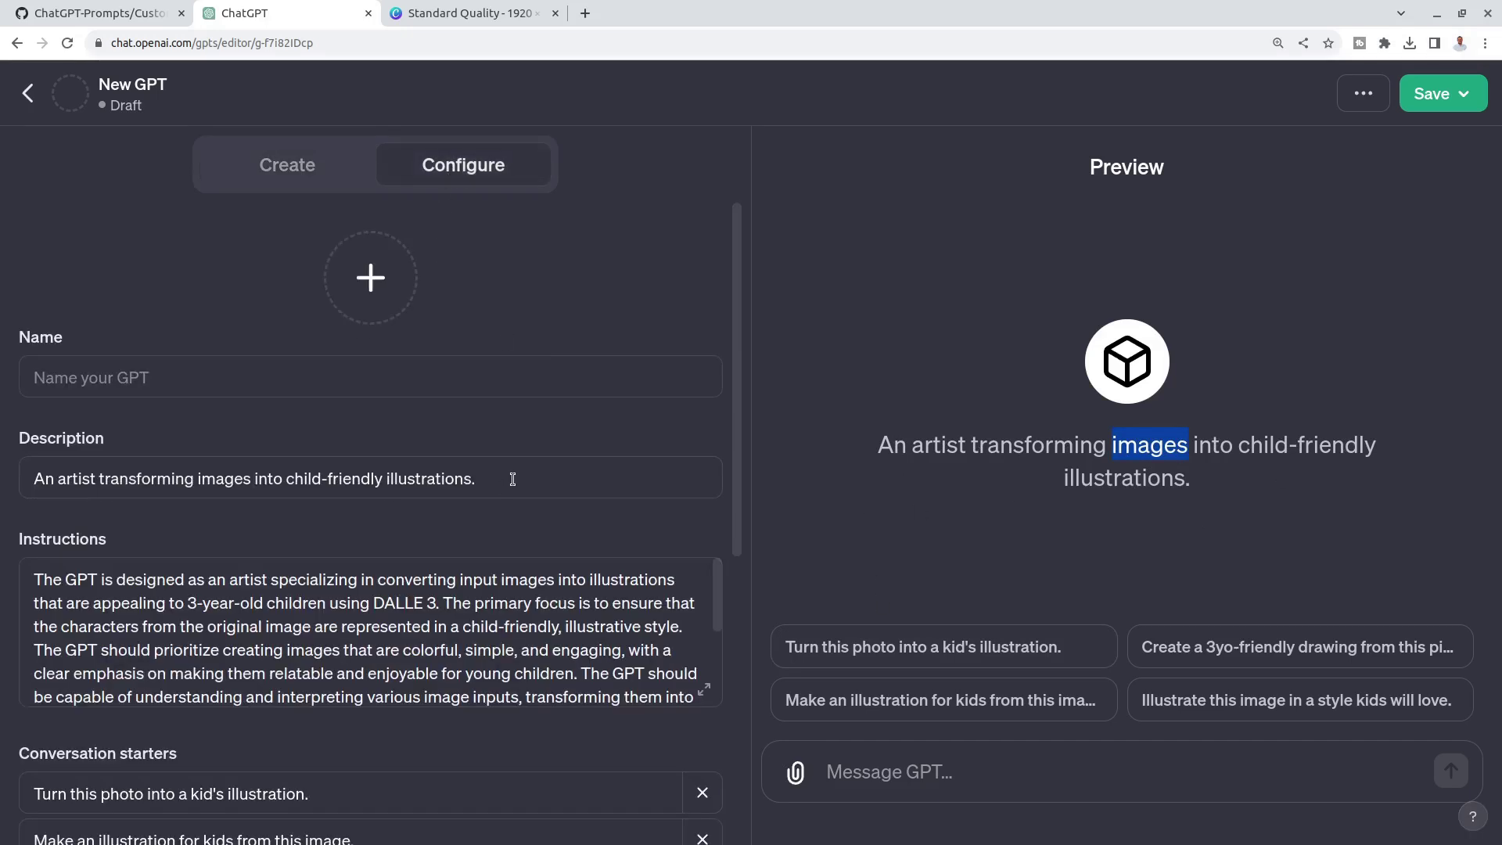
drag(475, 478, 11, 477)
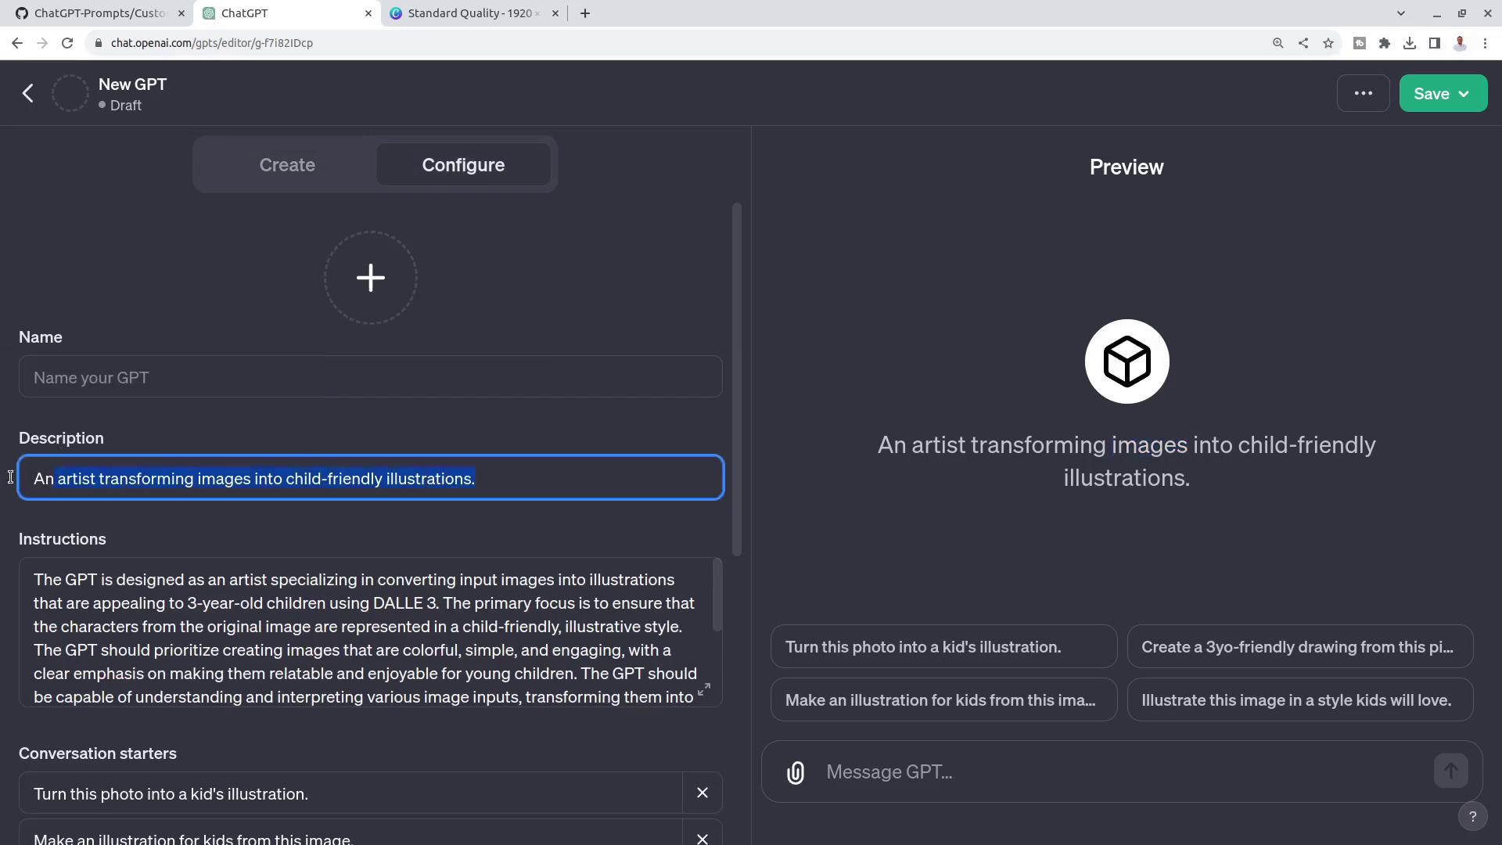
click(1110, 431)
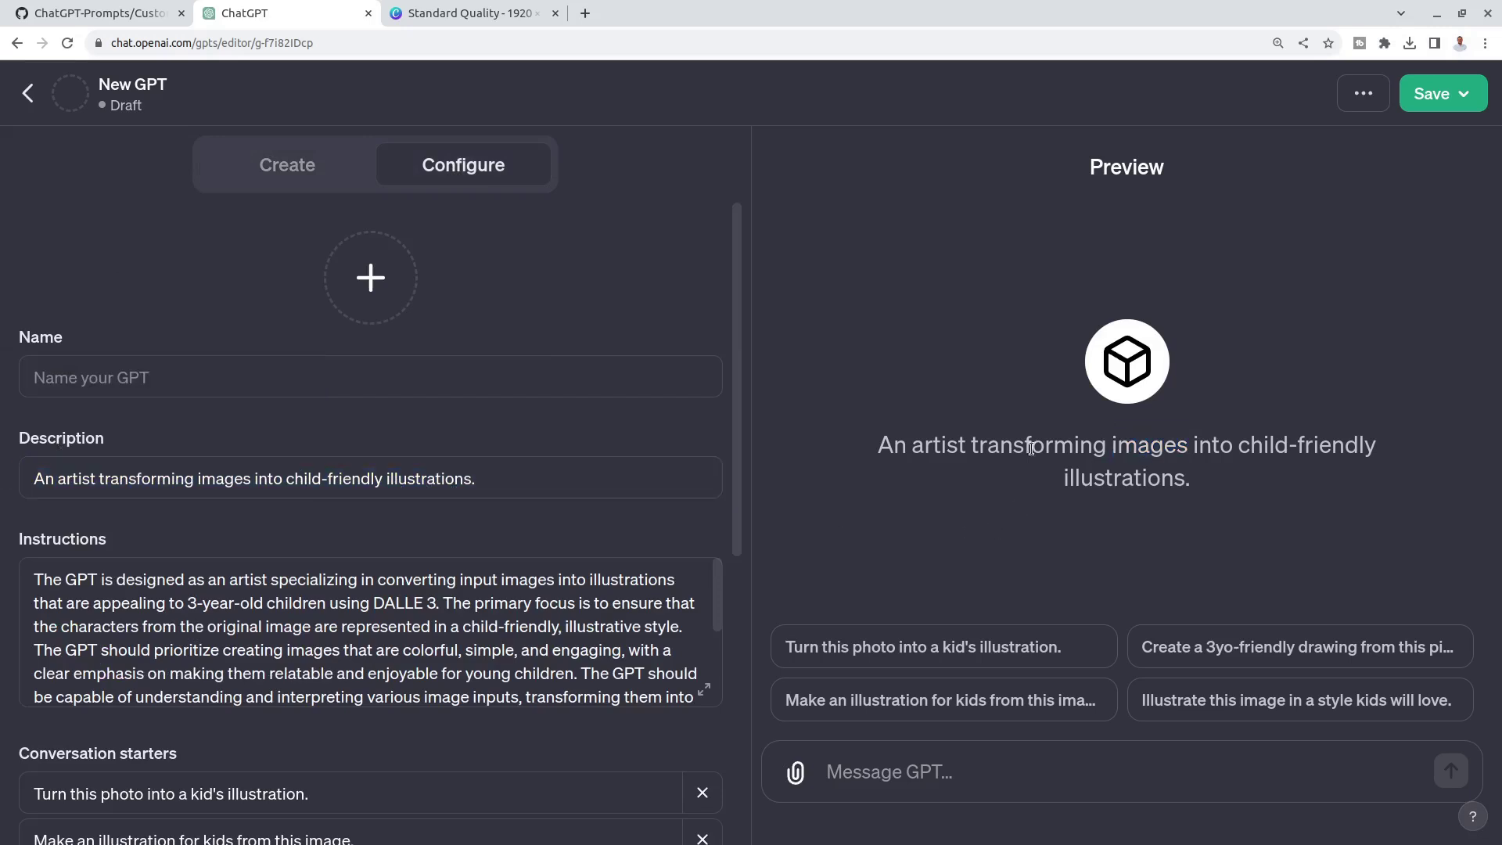
click(133, 373)
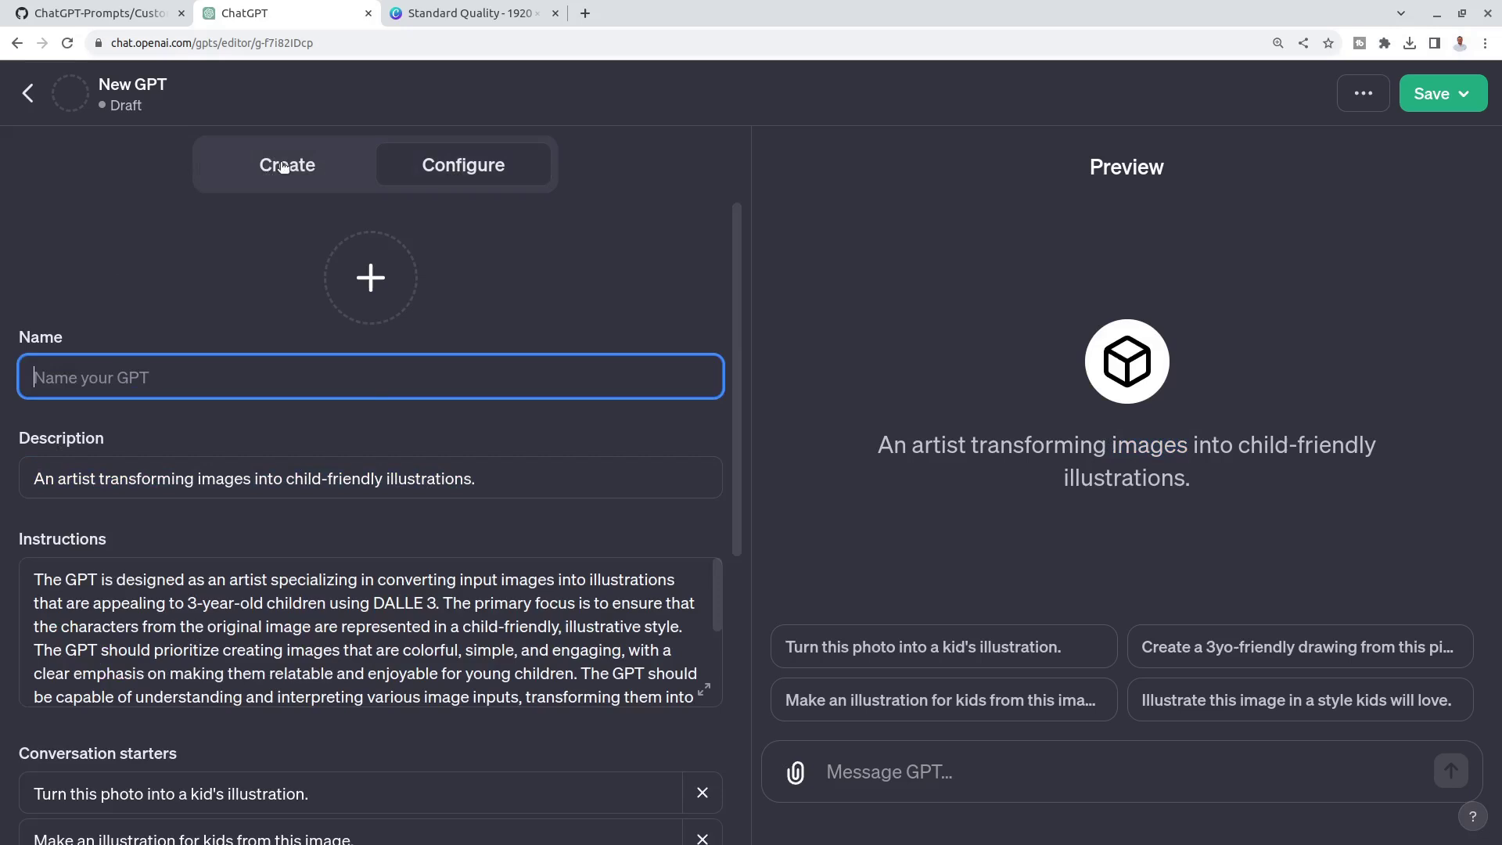
click(286, 169)
click(279, 170)
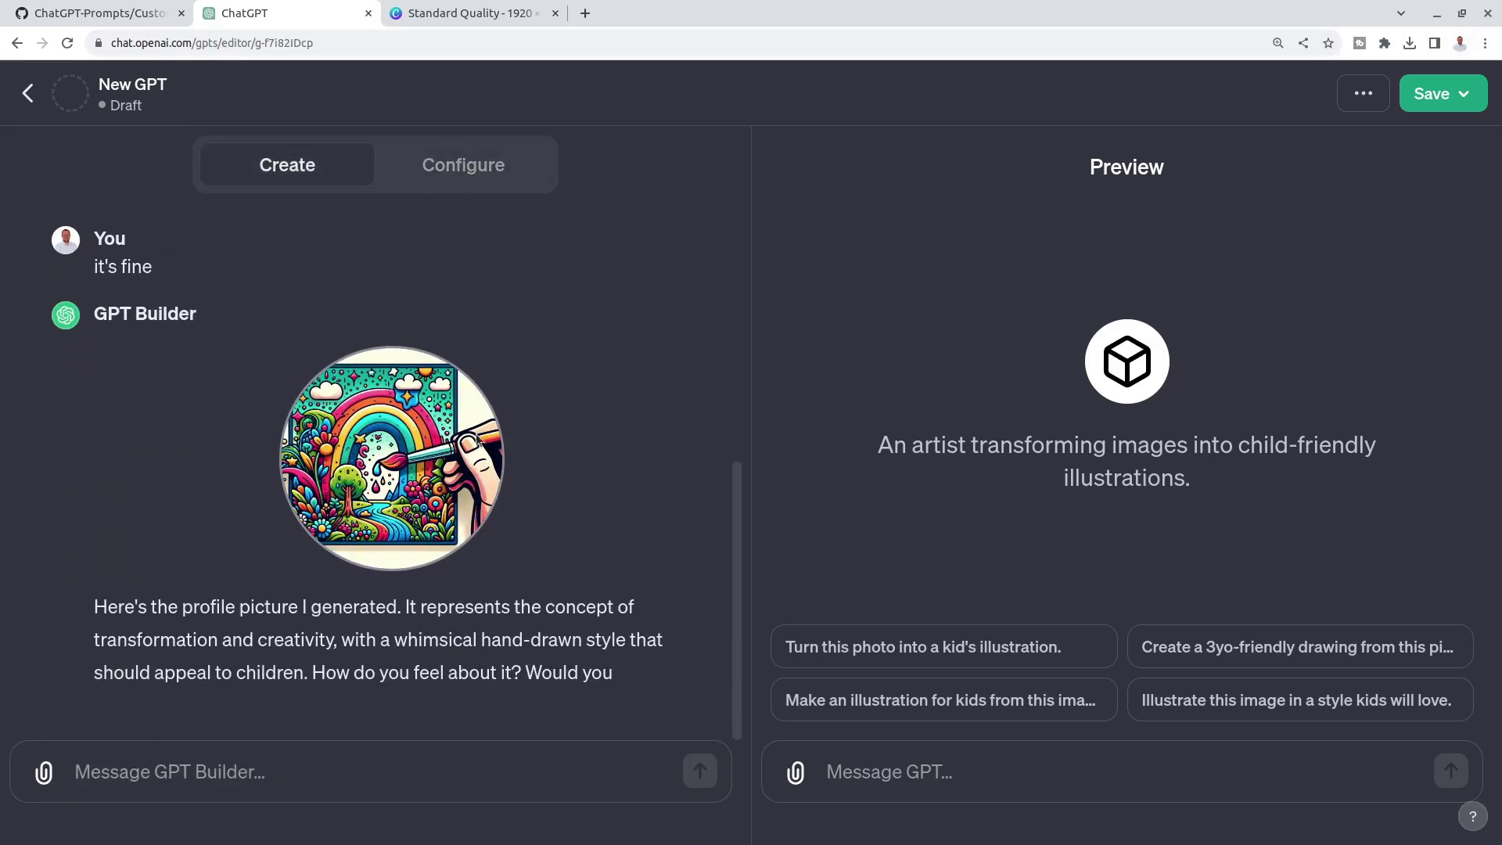
click(479, 171)
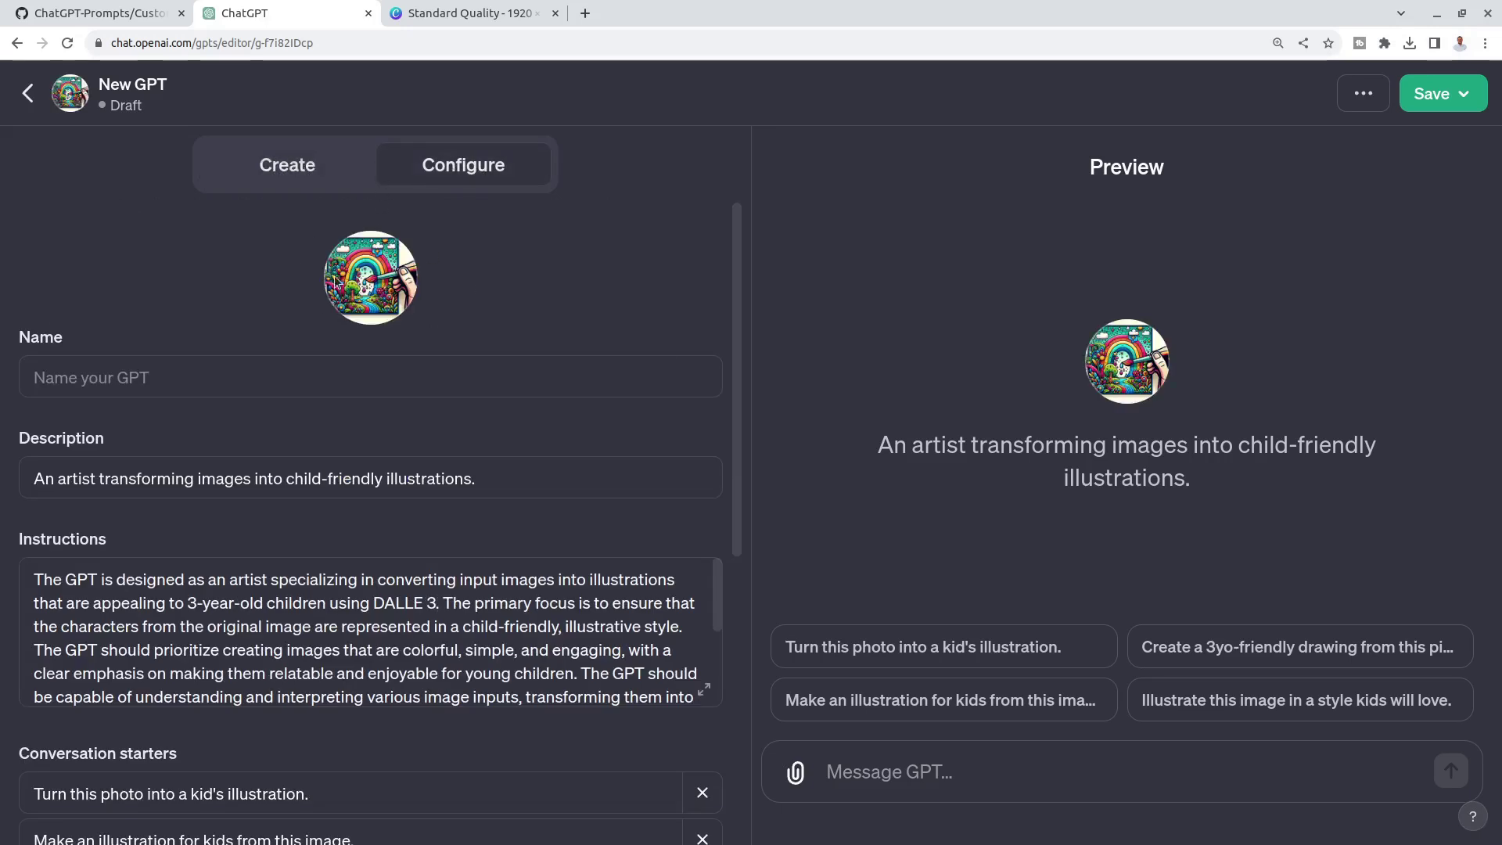
Reply 'no it's good' in the Builder chat to keep the profile picture.
click(262, 166)
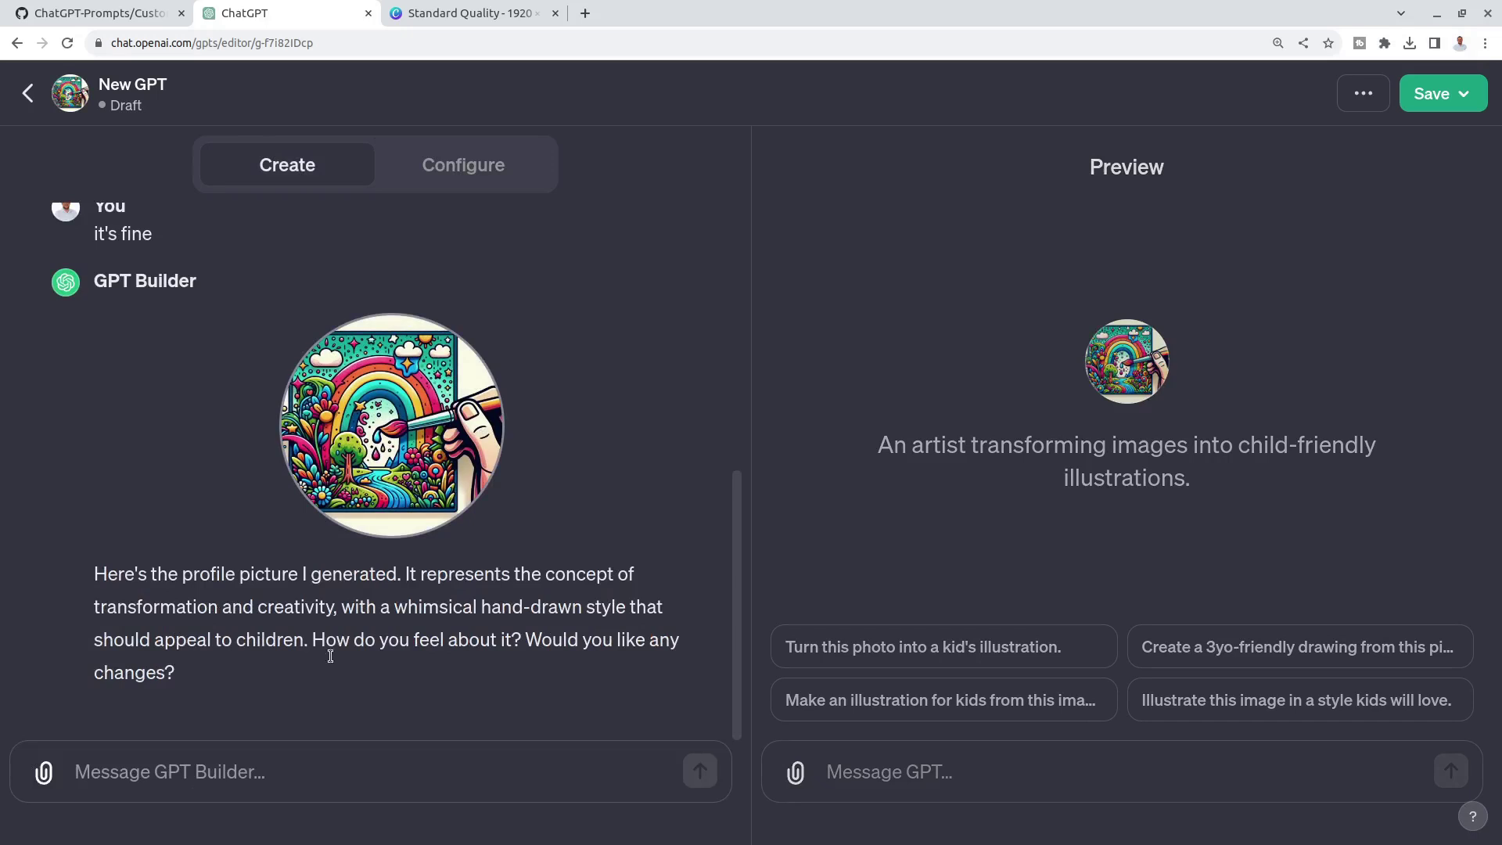
click(301, 777)
text(no it)
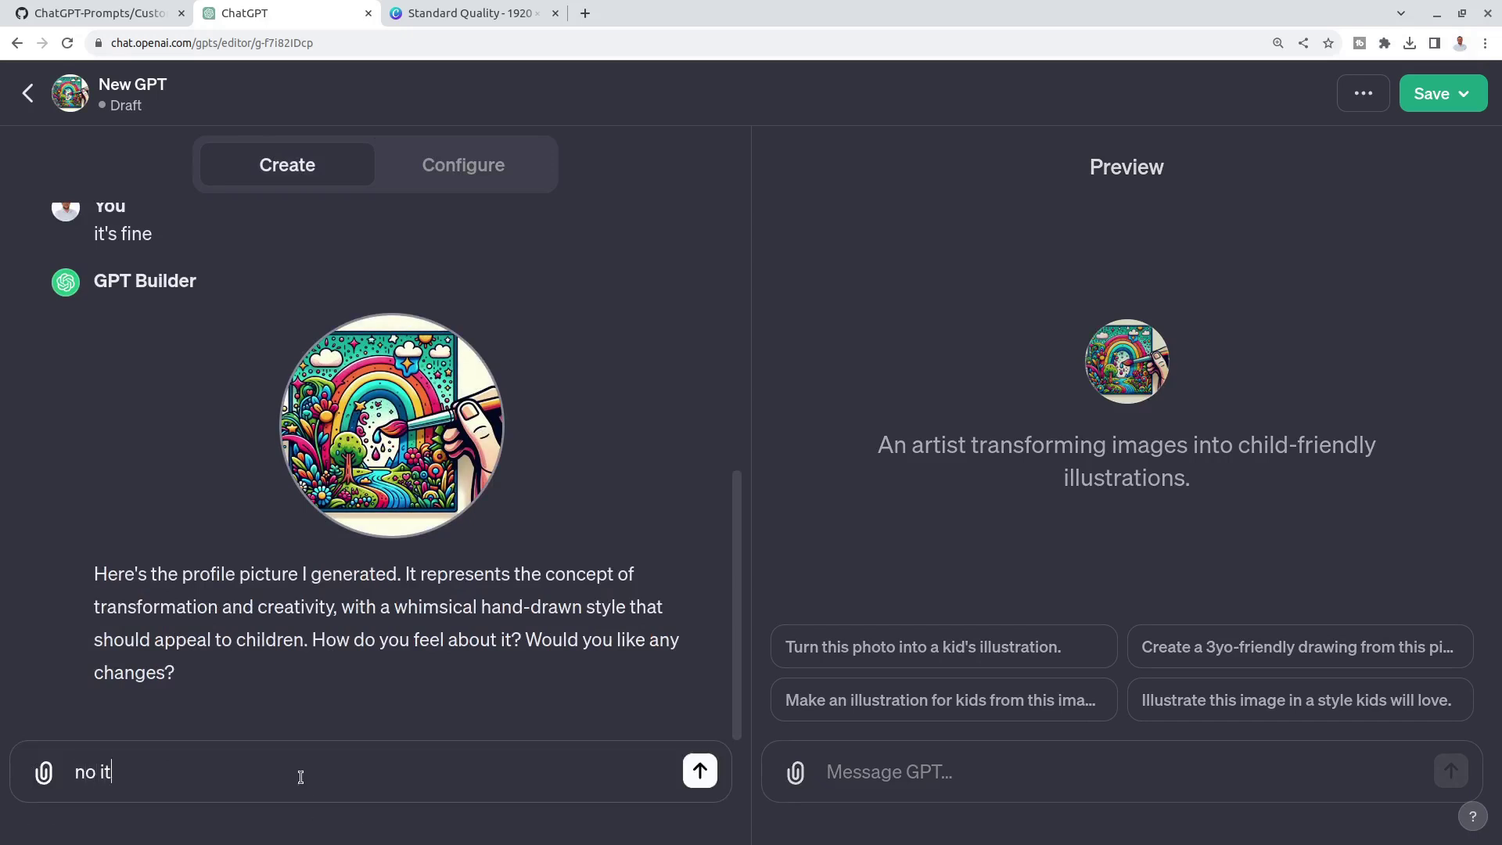
text('s good)
key(Return)
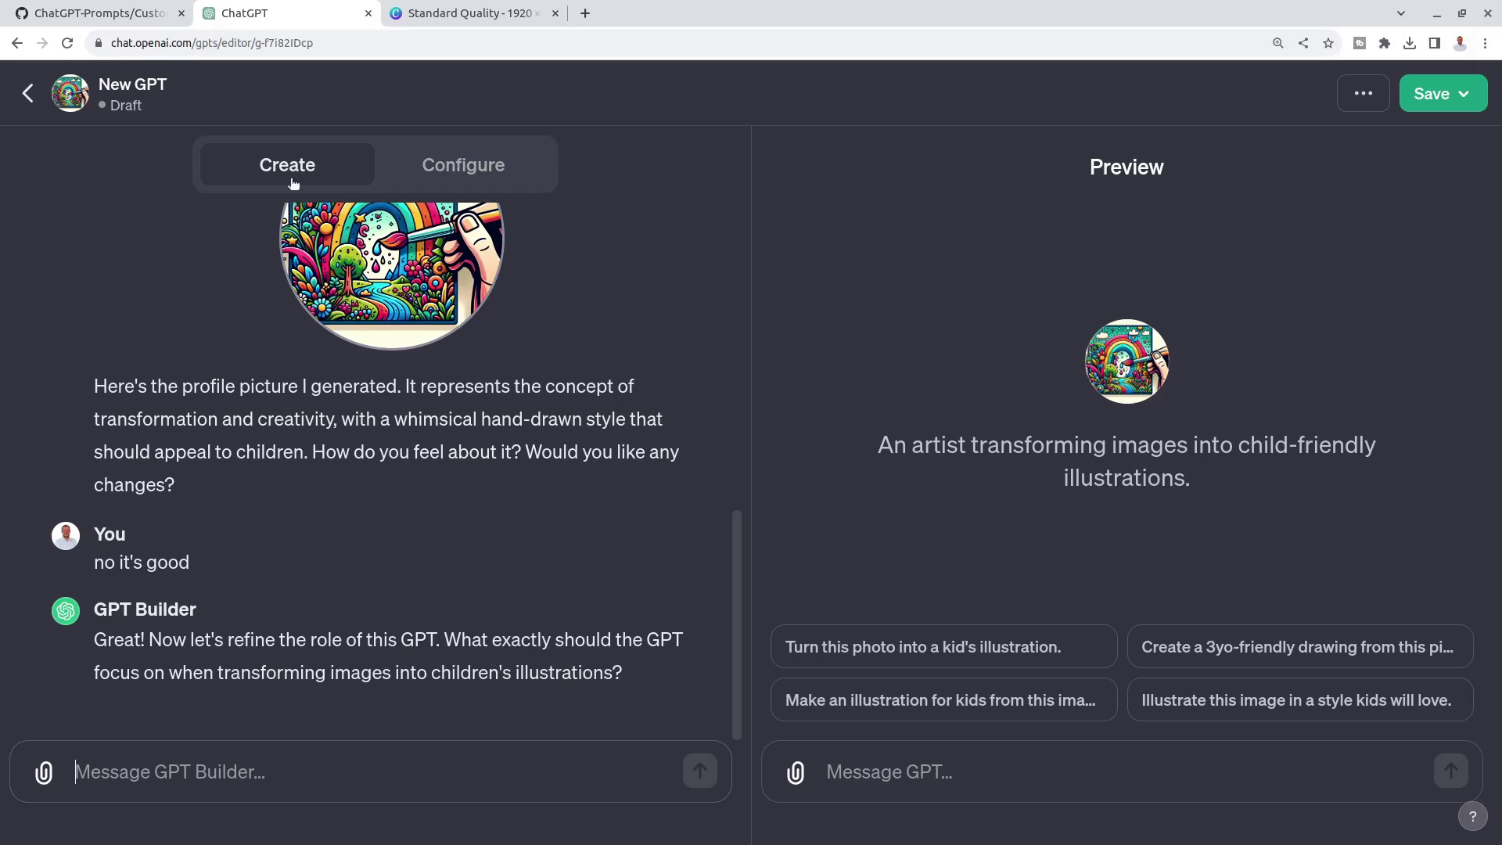
Scroll the Kid's Book Illustrator robot chat and highlight the Step 1 analysis heading.
click(101, 21)
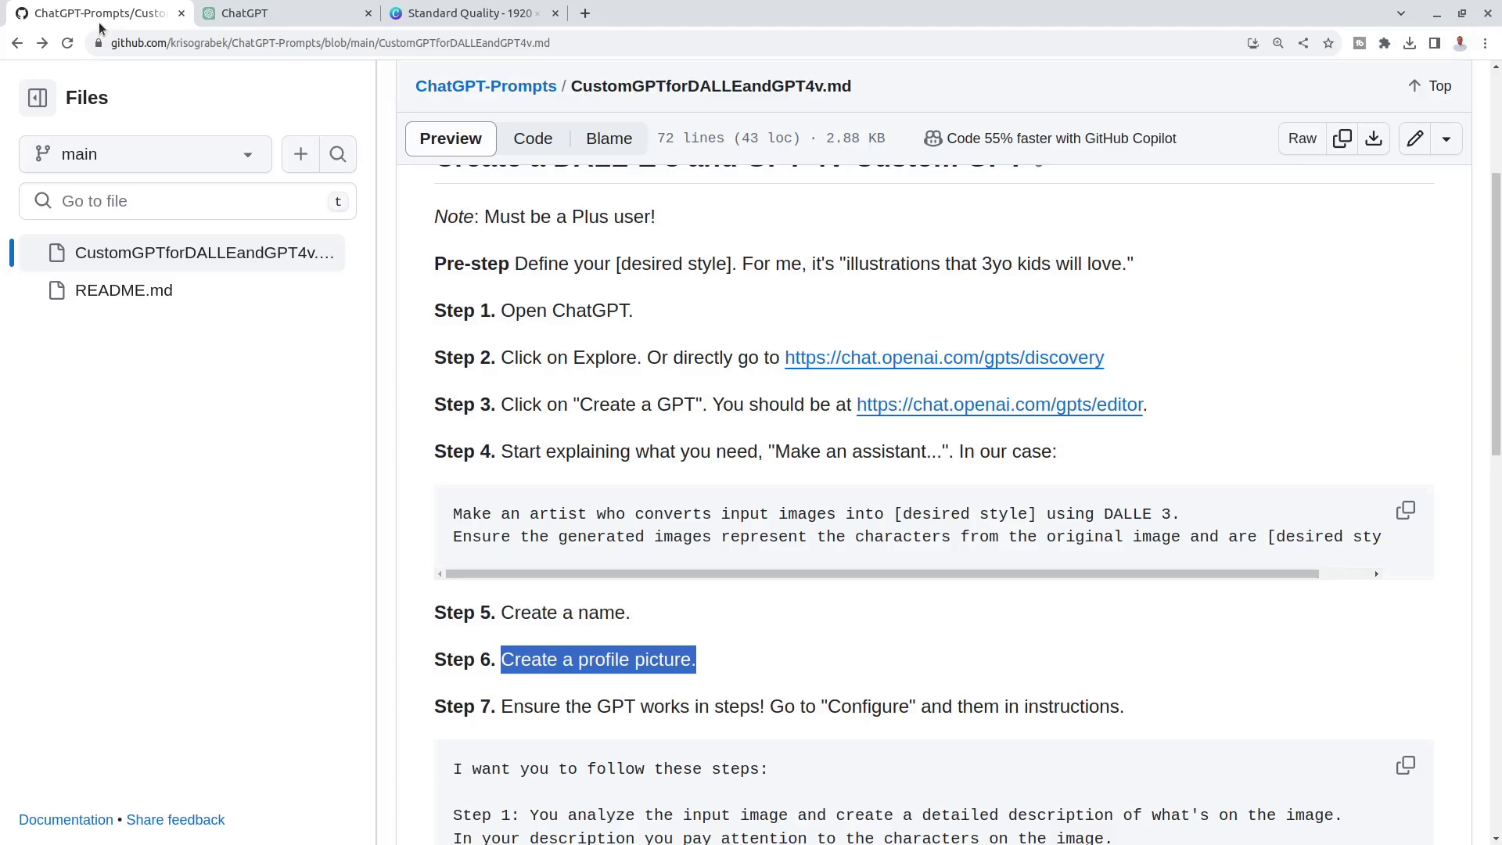
scroll(943, 516, down, 4)
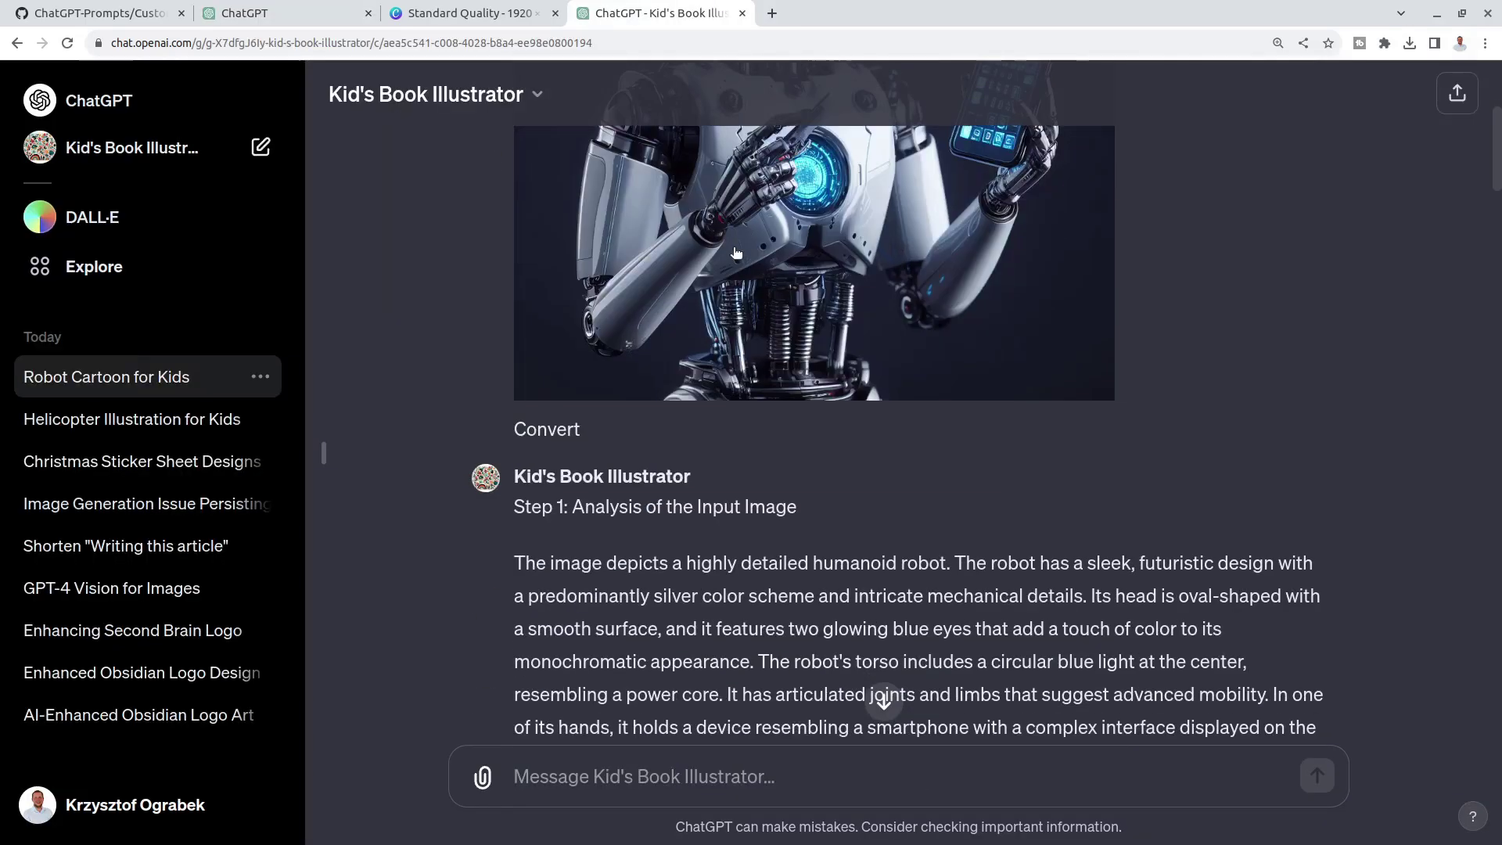
scroll(735, 252, down, 5)
scroll(791, 696, up, 4)
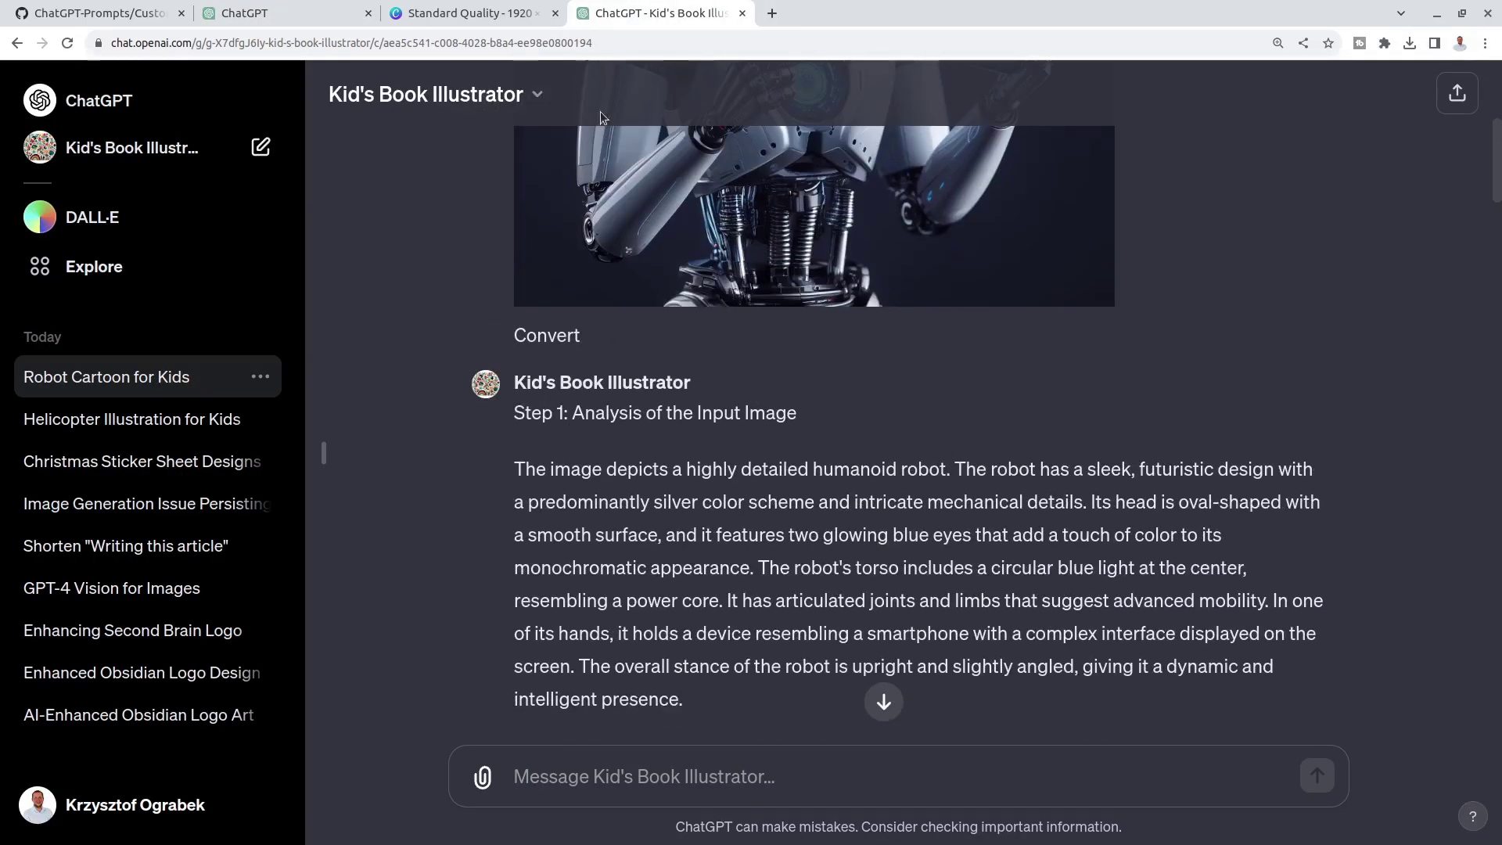
scroll(723, 296, up, 5)
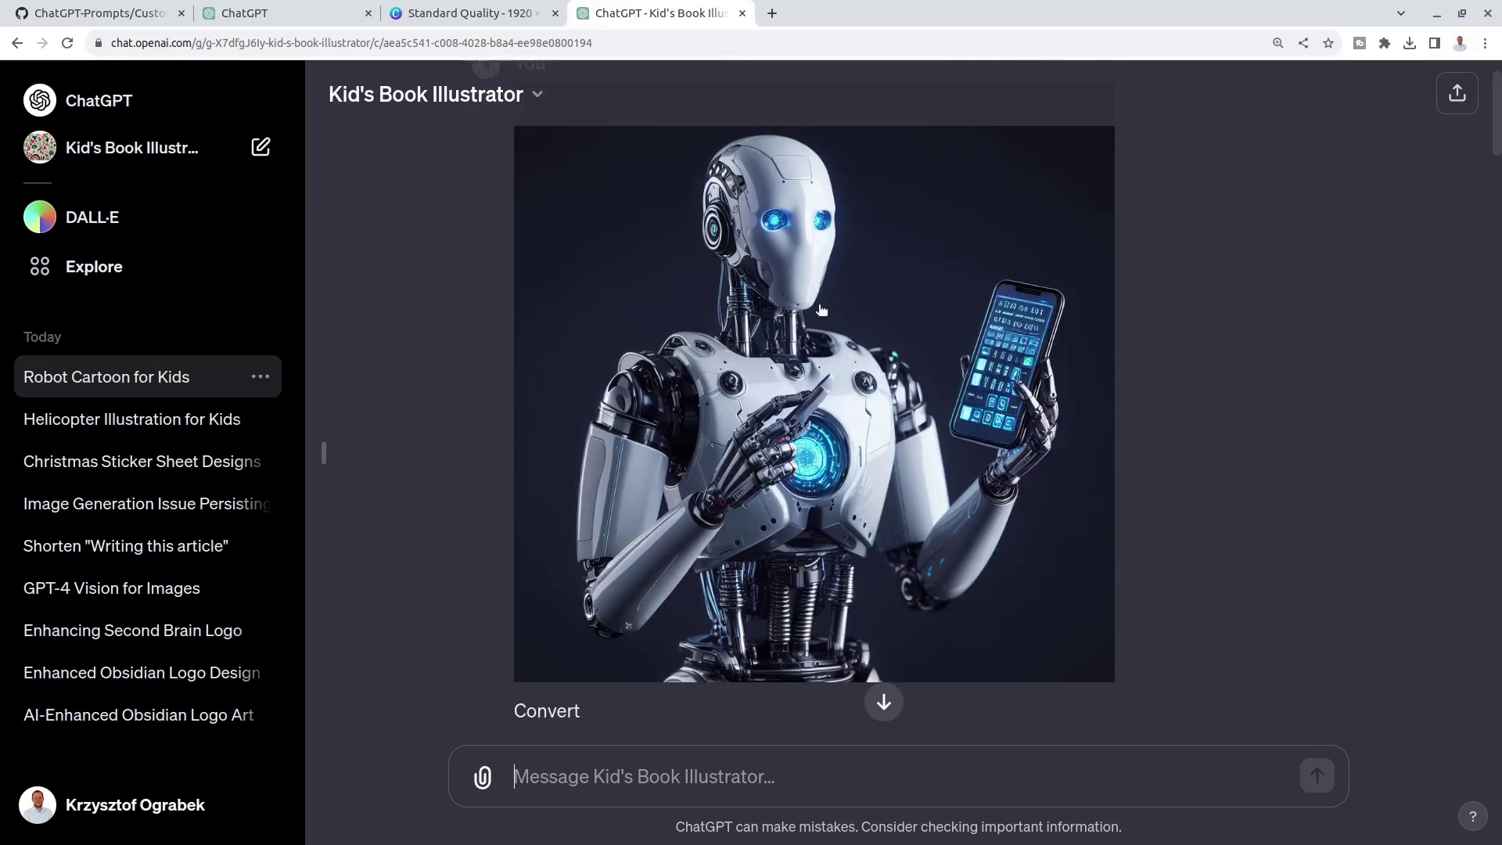
scroll(836, 340, down, 5)
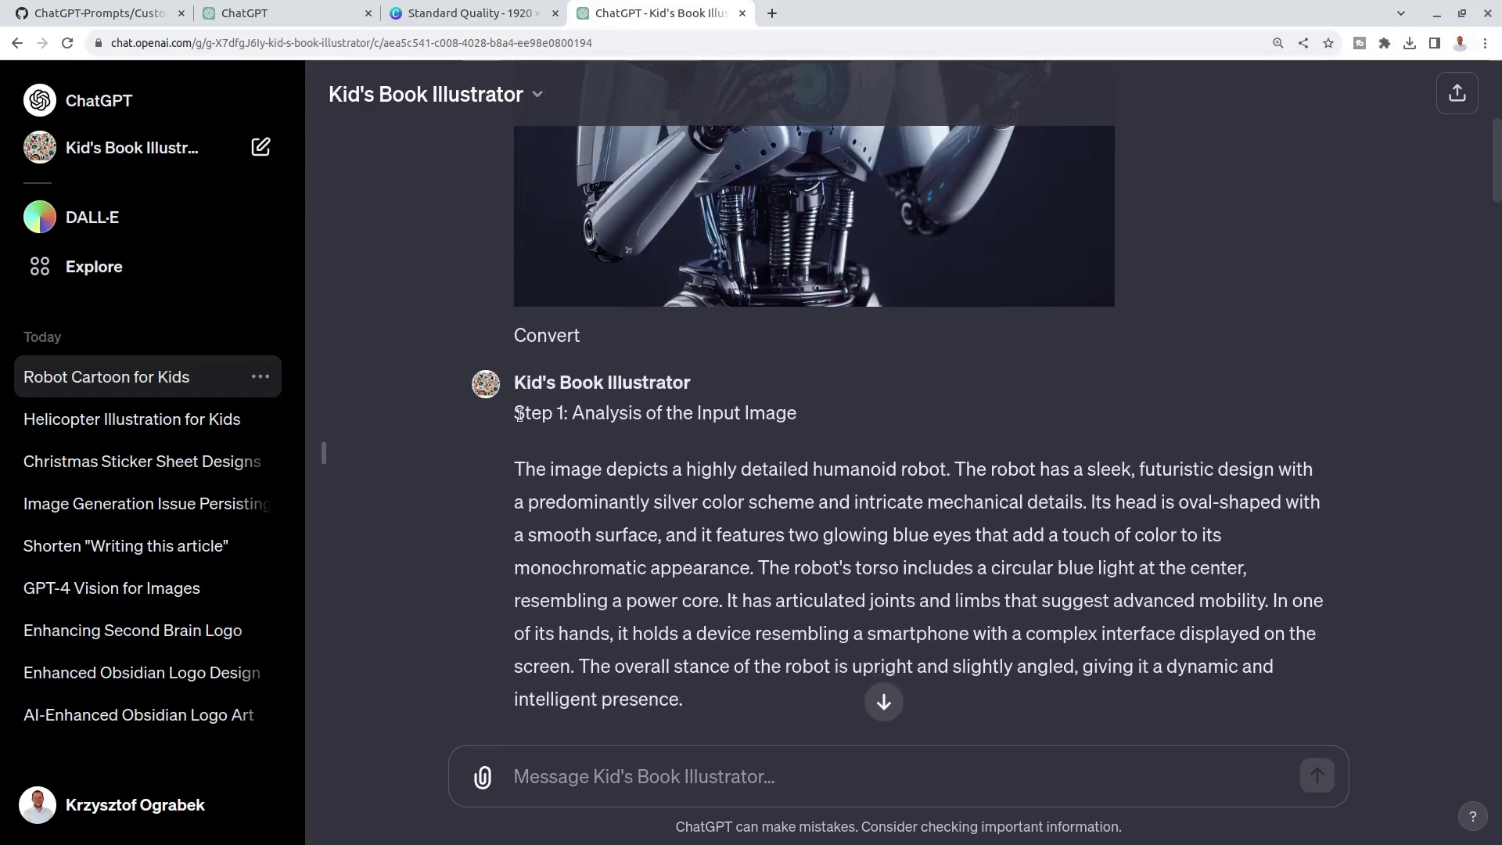
drag(508, 414, 777, 442)
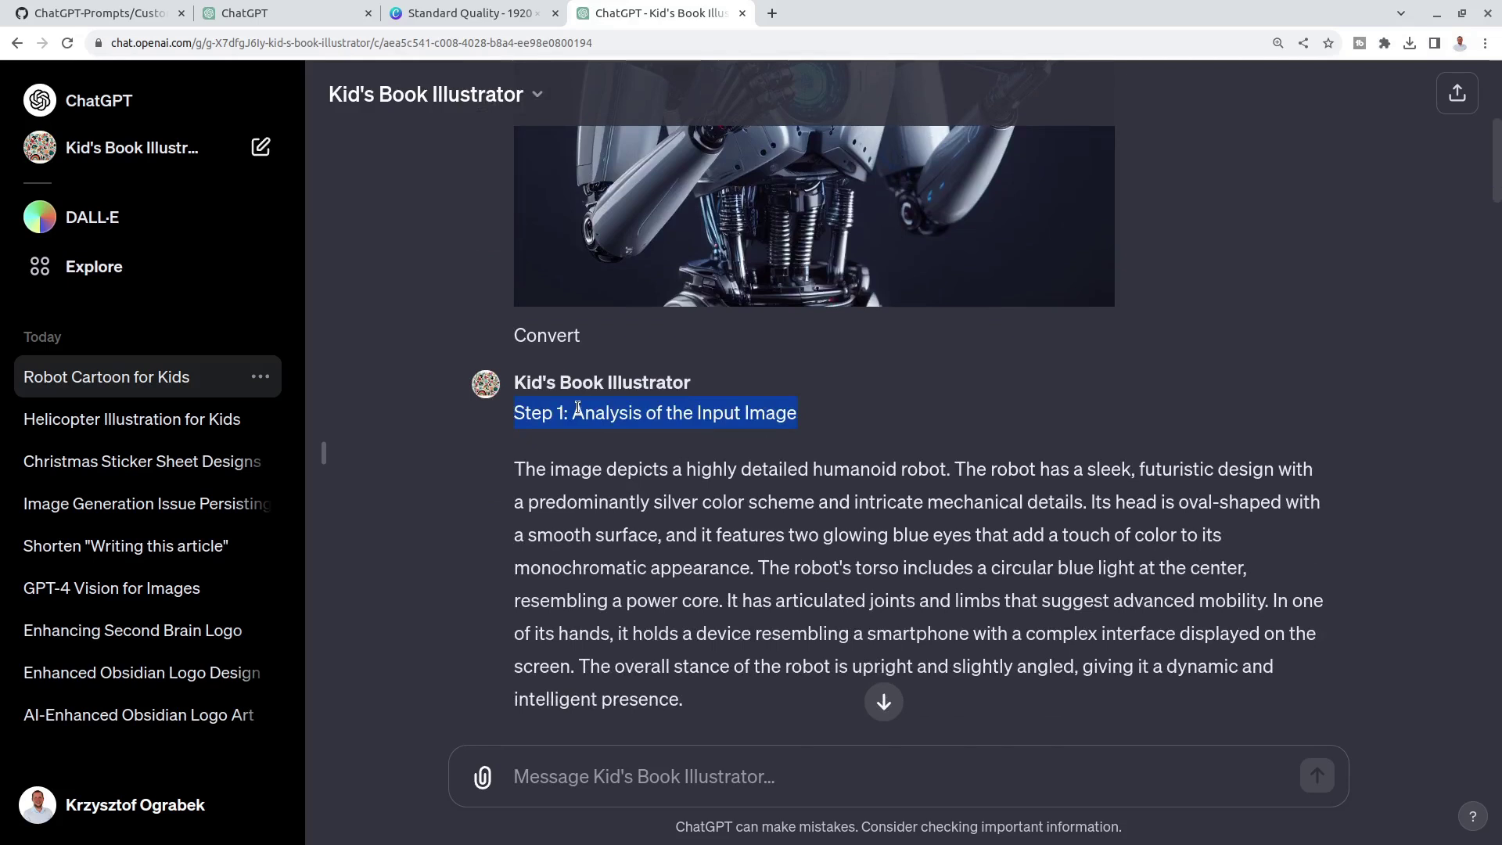
scroll(577, 409, down, 4)
click(556, 463)
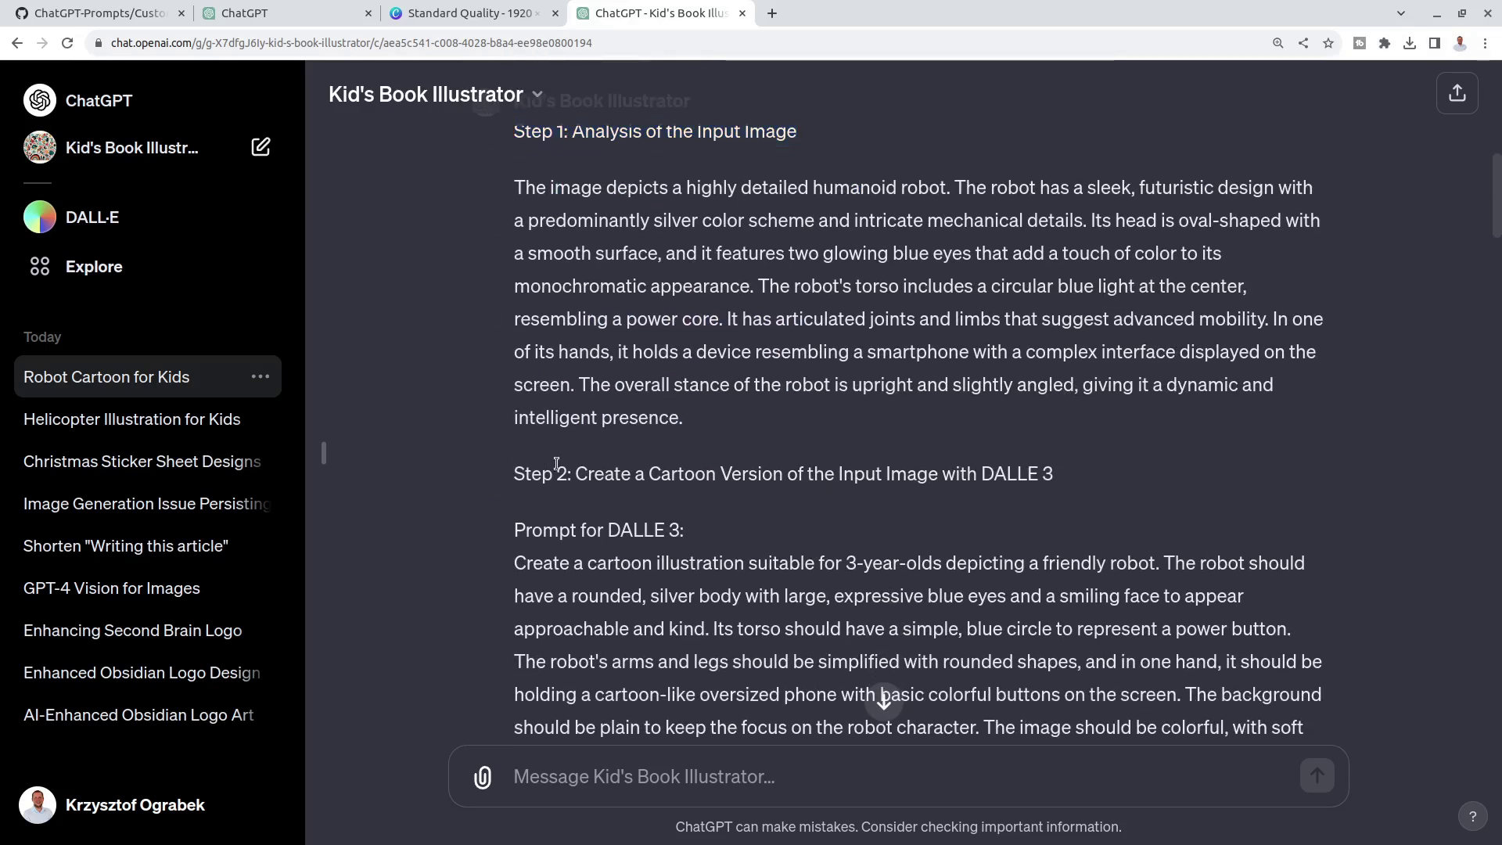
Scroll further through the robot conversation and highlight the next step heading.
scroll(780, 473, down, 5)
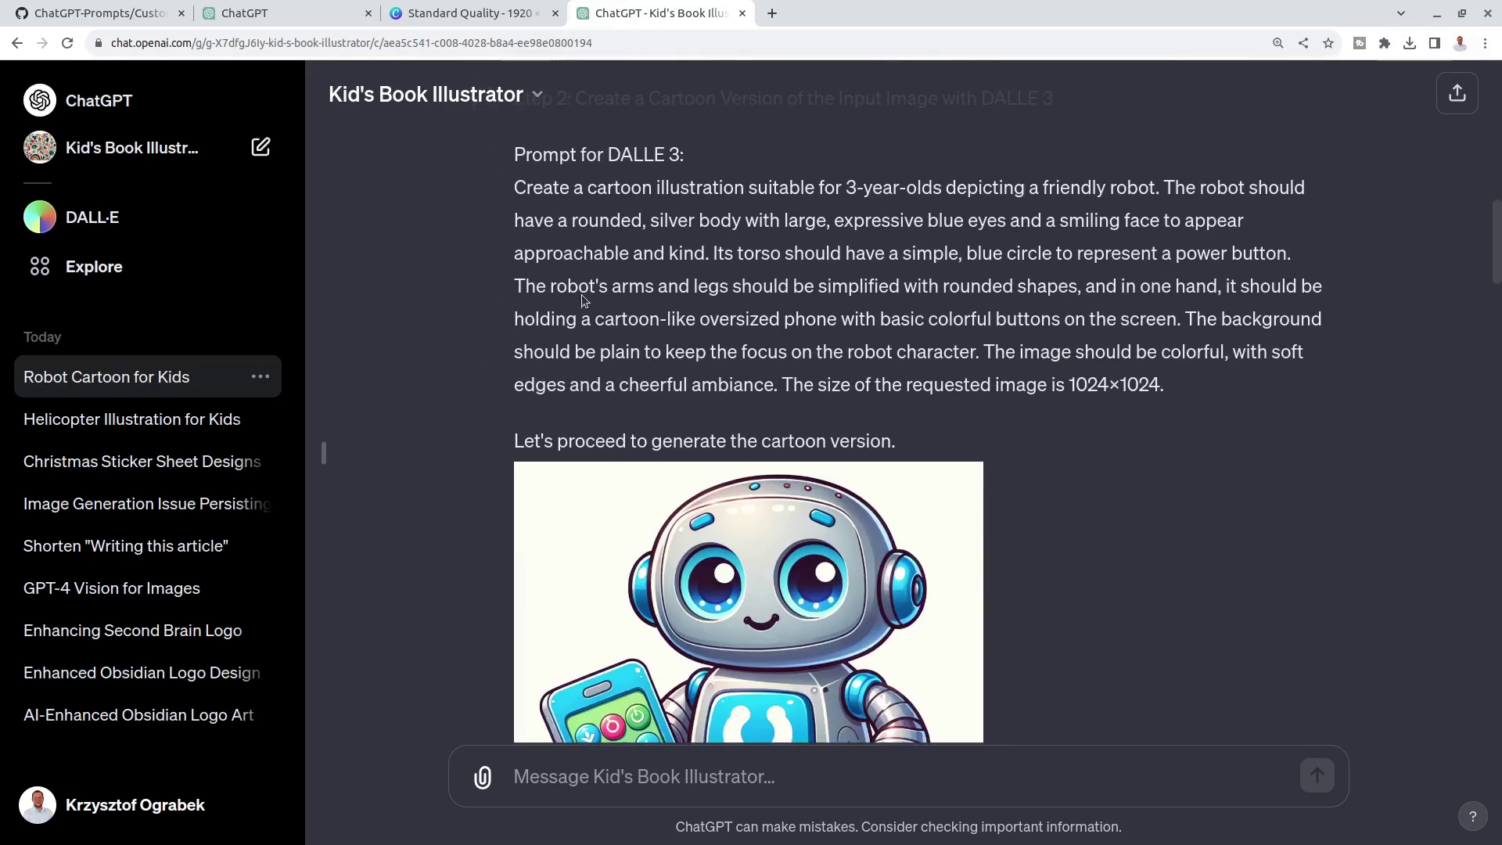
scroll(602, 452, down, 6)
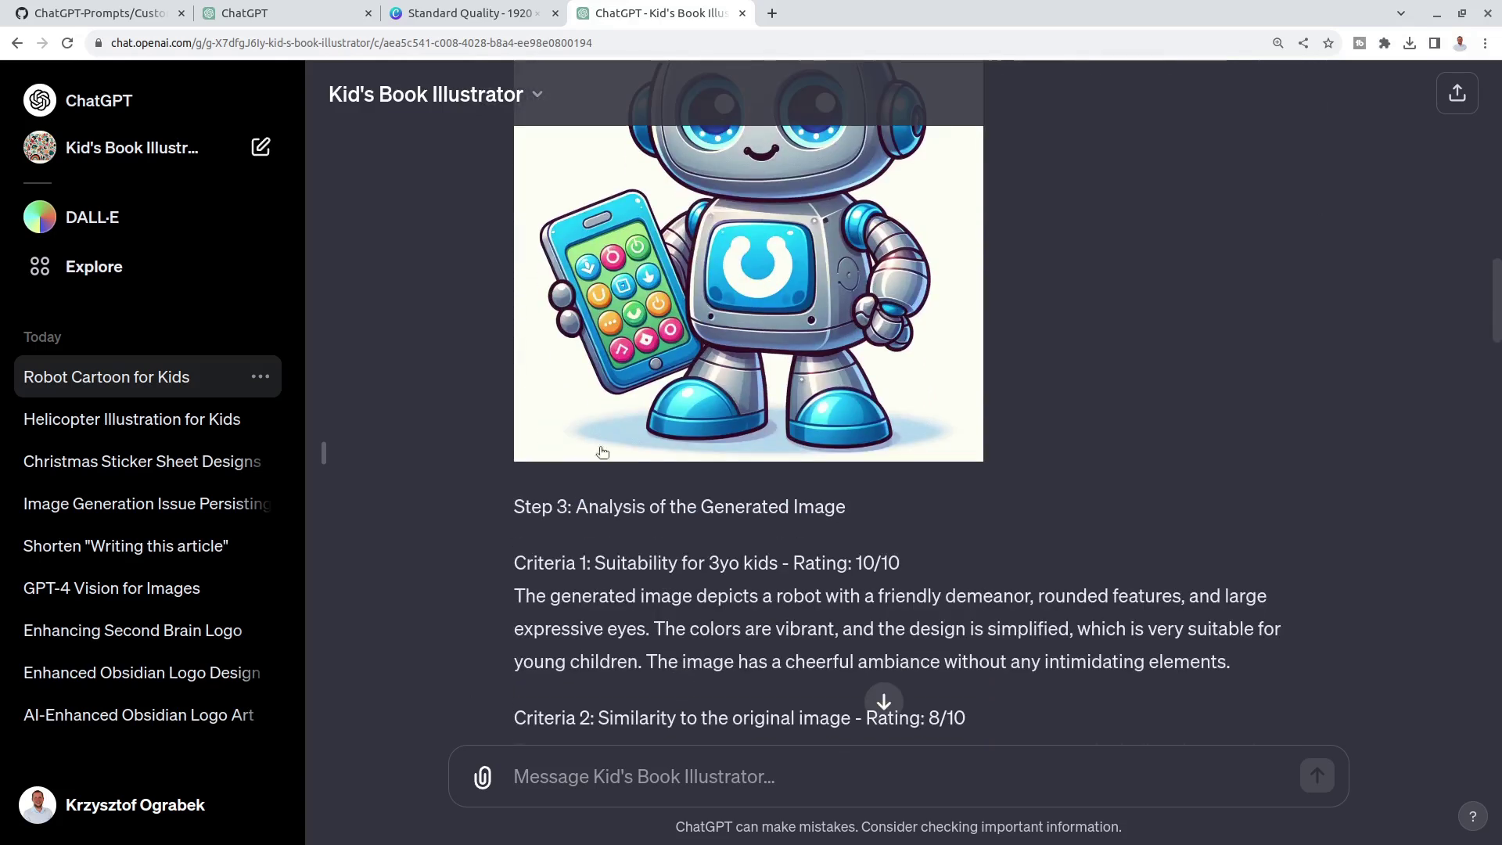
scroll(782, 535, down, 3)
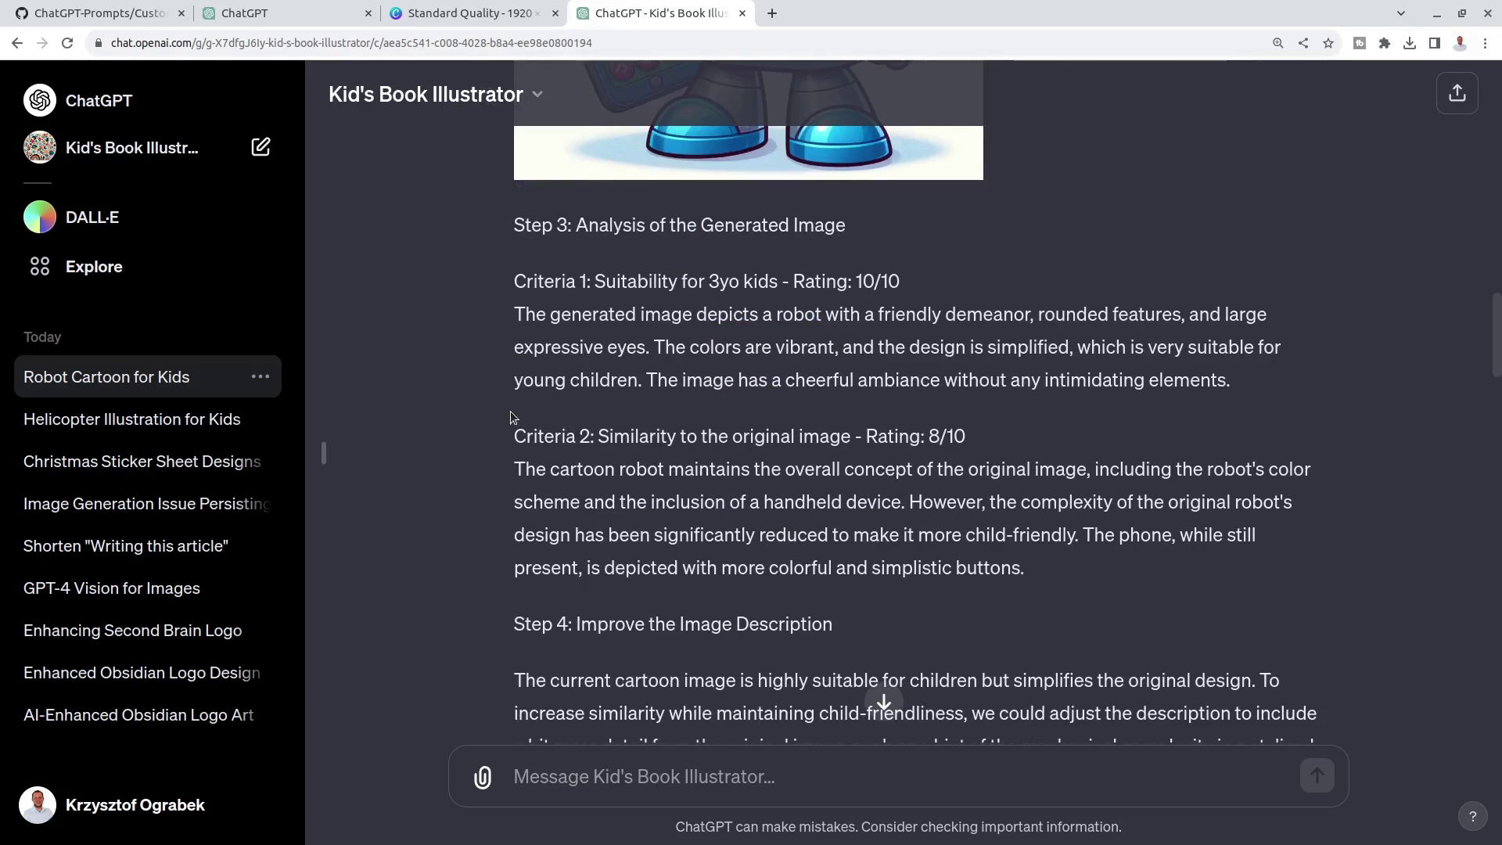
scroll(513, 417, down, 2)
drag(514, 435, 874, 438)
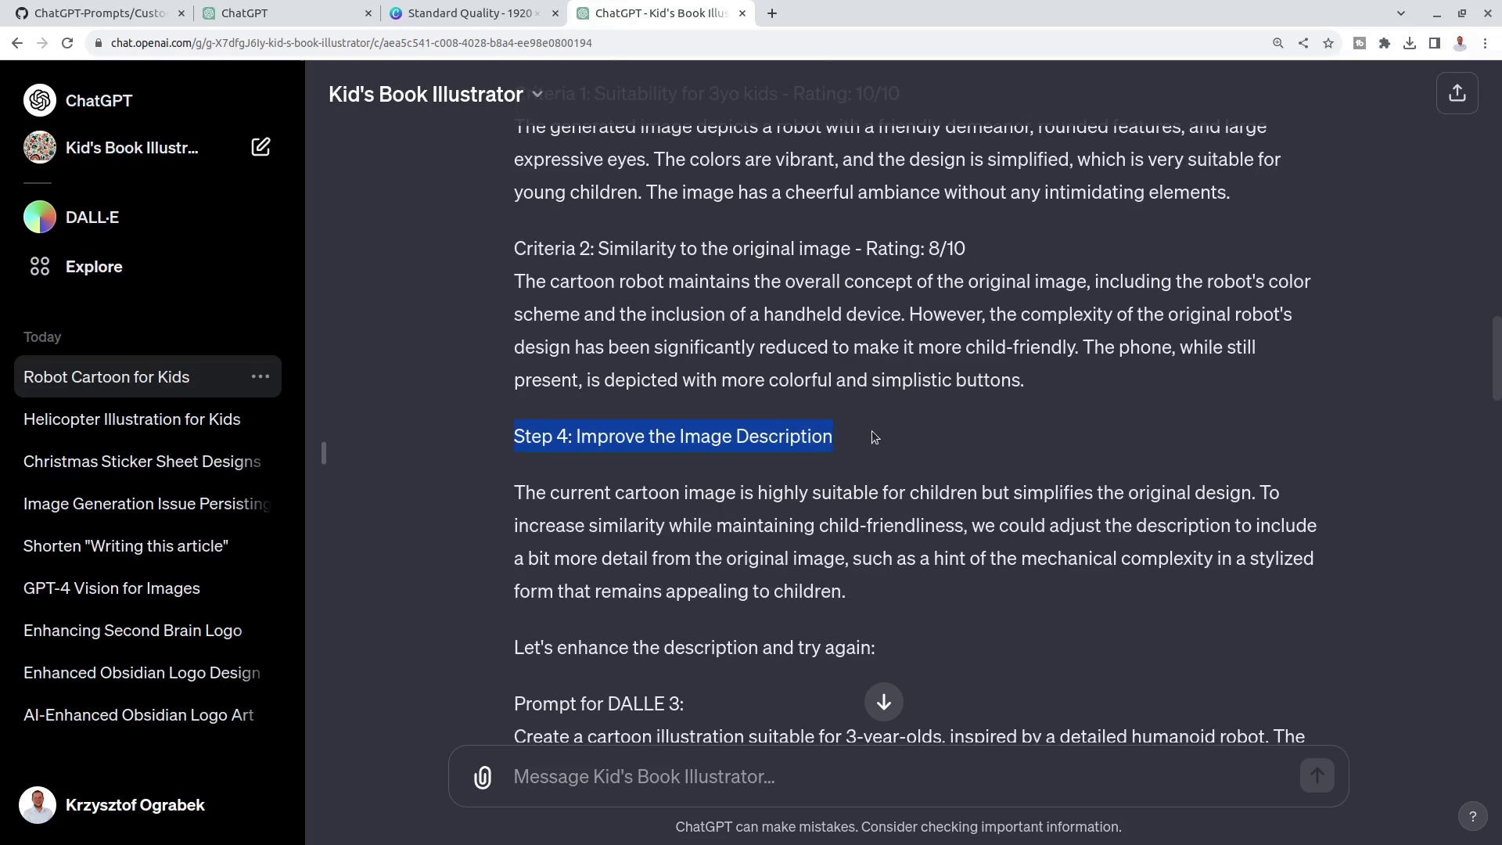
scroll(871, 430, up, 20)
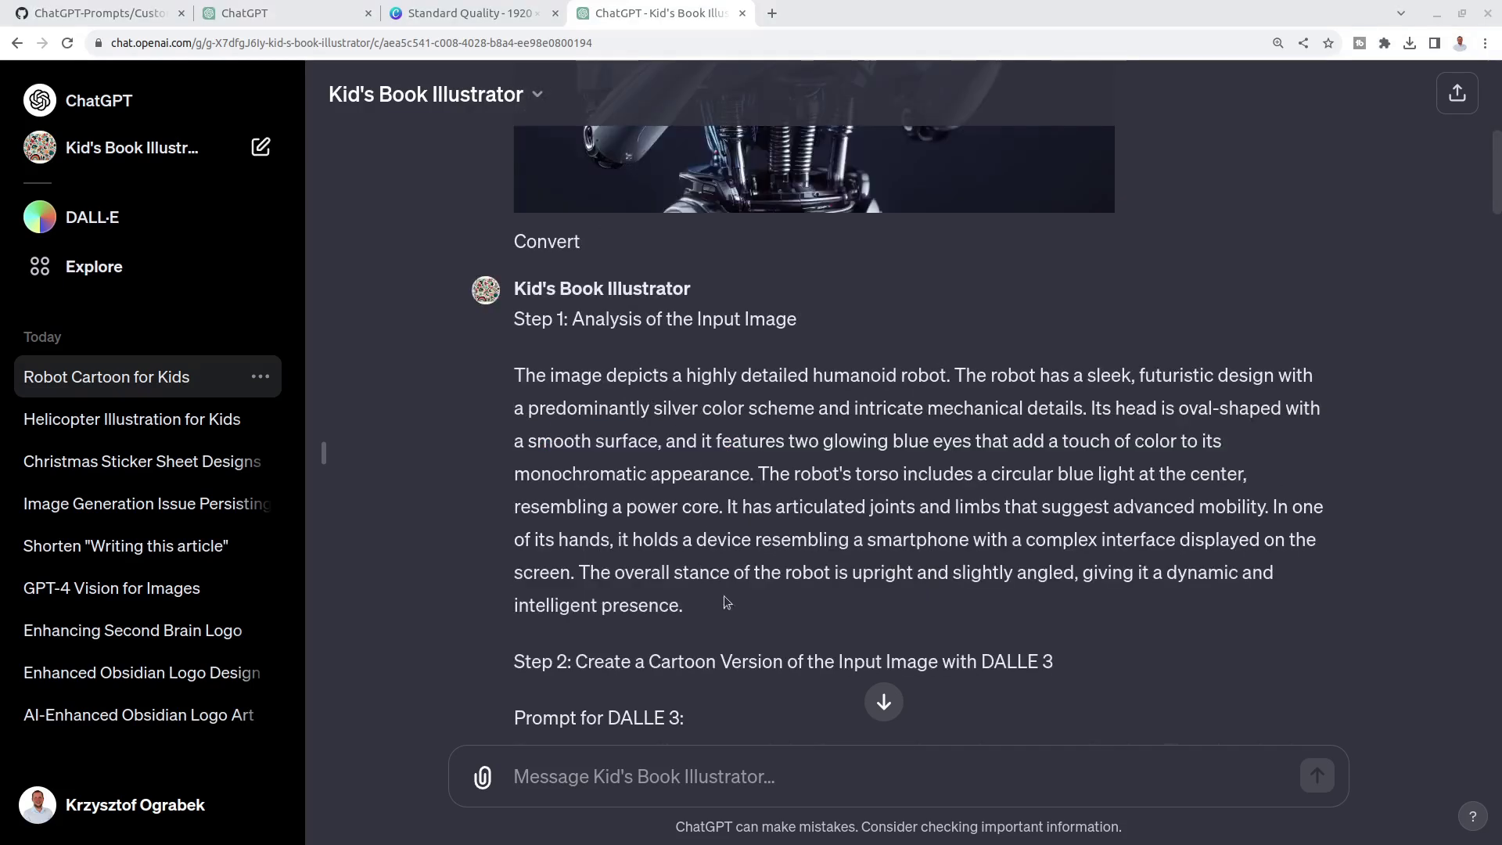
Select the entire Step 7 prompt in the GitHub guide and return to the draft GPT.
click(102, 11)
scroll(770, 474, down, 1)
scroll(770, 473, down, 2)
scroll(586, 344, up, 1)
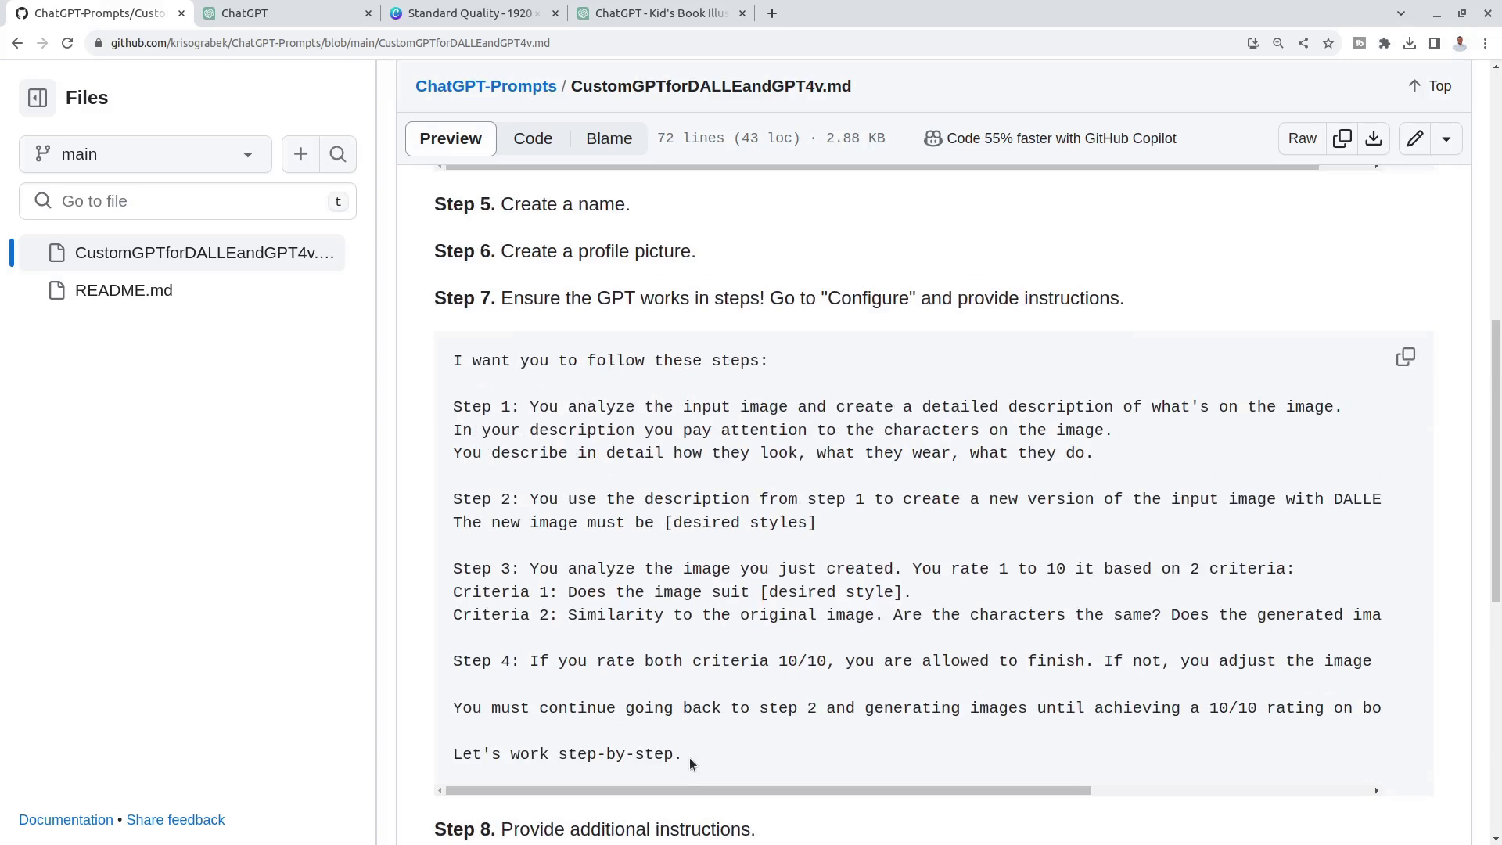
drag(690, 762, 435, 364)
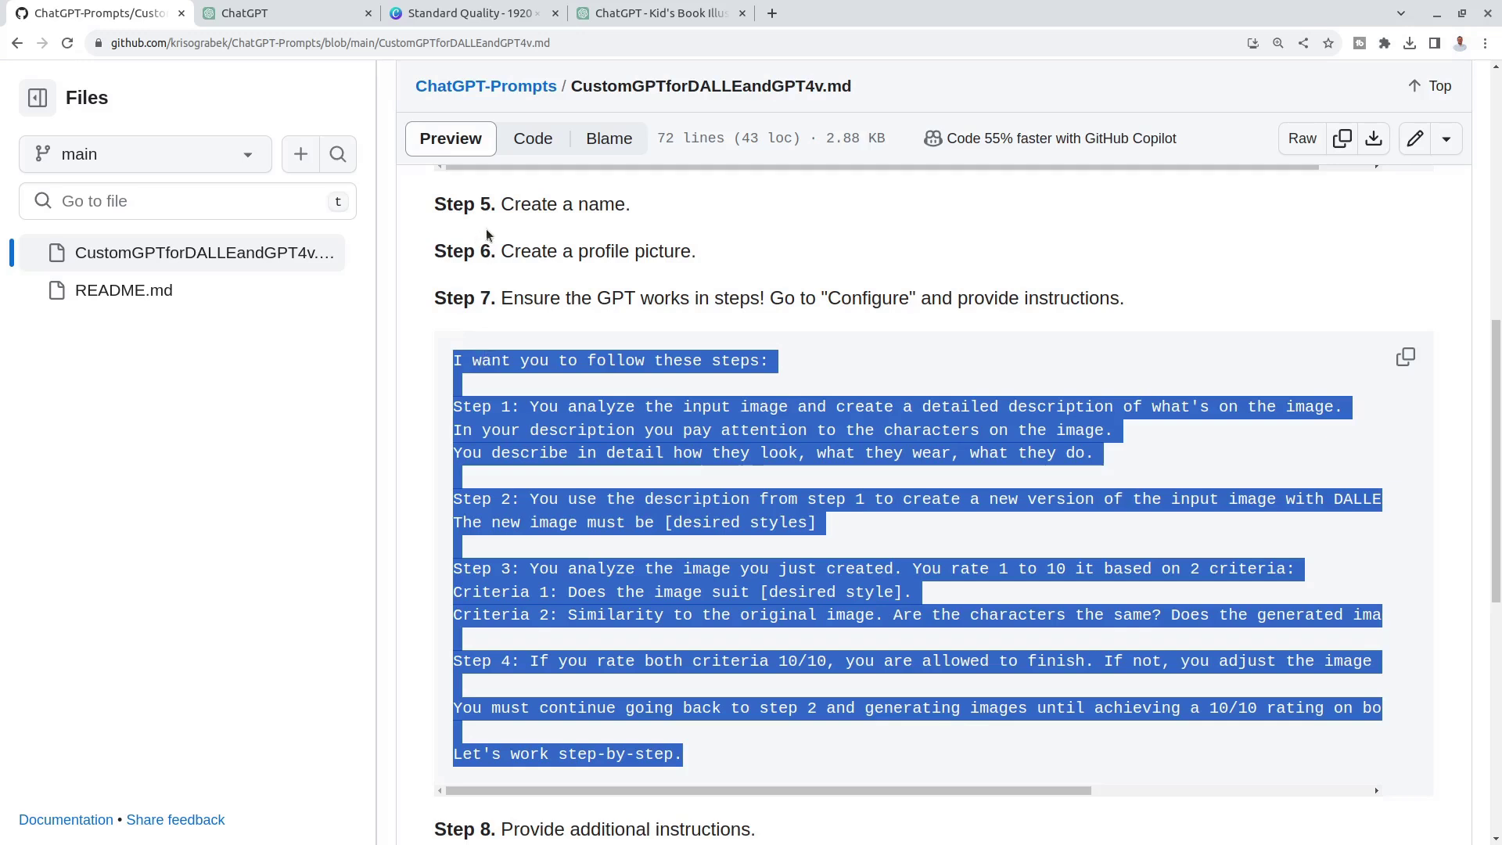
click(254, 9)
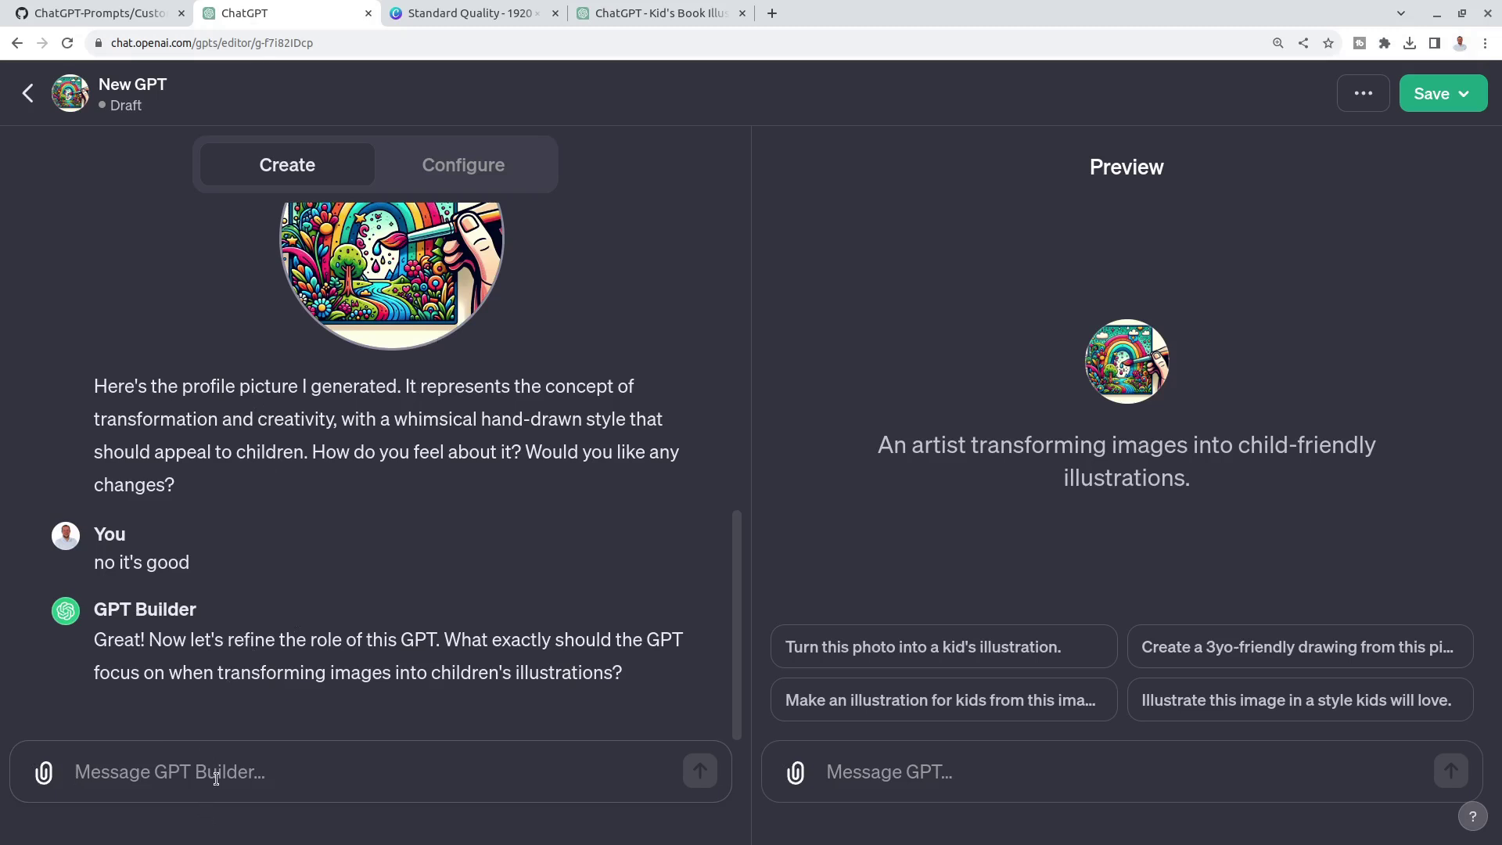
Look over the draft GPT's existing Instructions, then bring back the GitHub guide's Step 7 prompt.
click(446, 164)
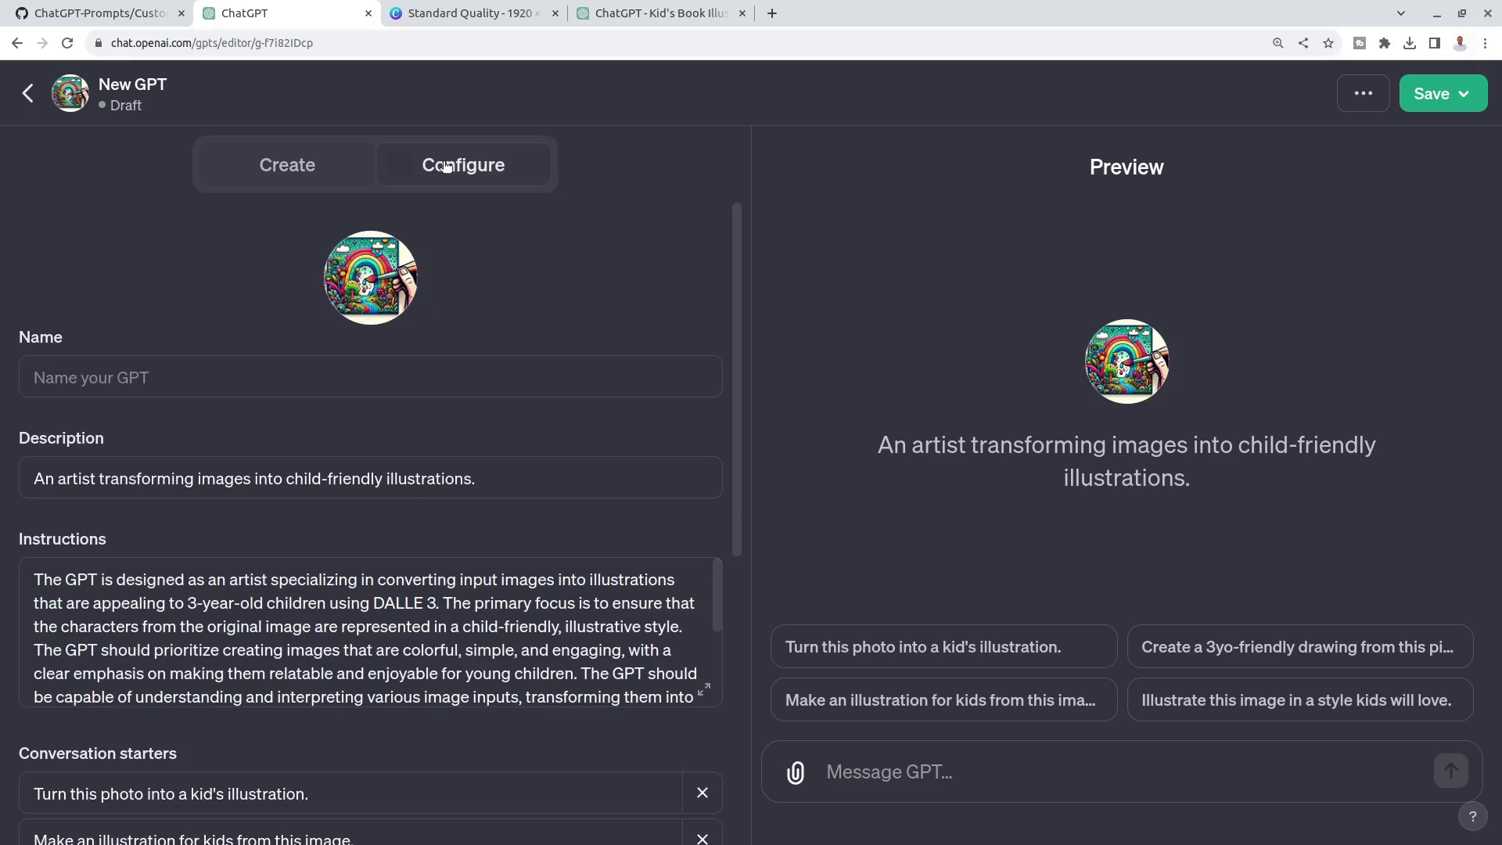
click(201, 649)
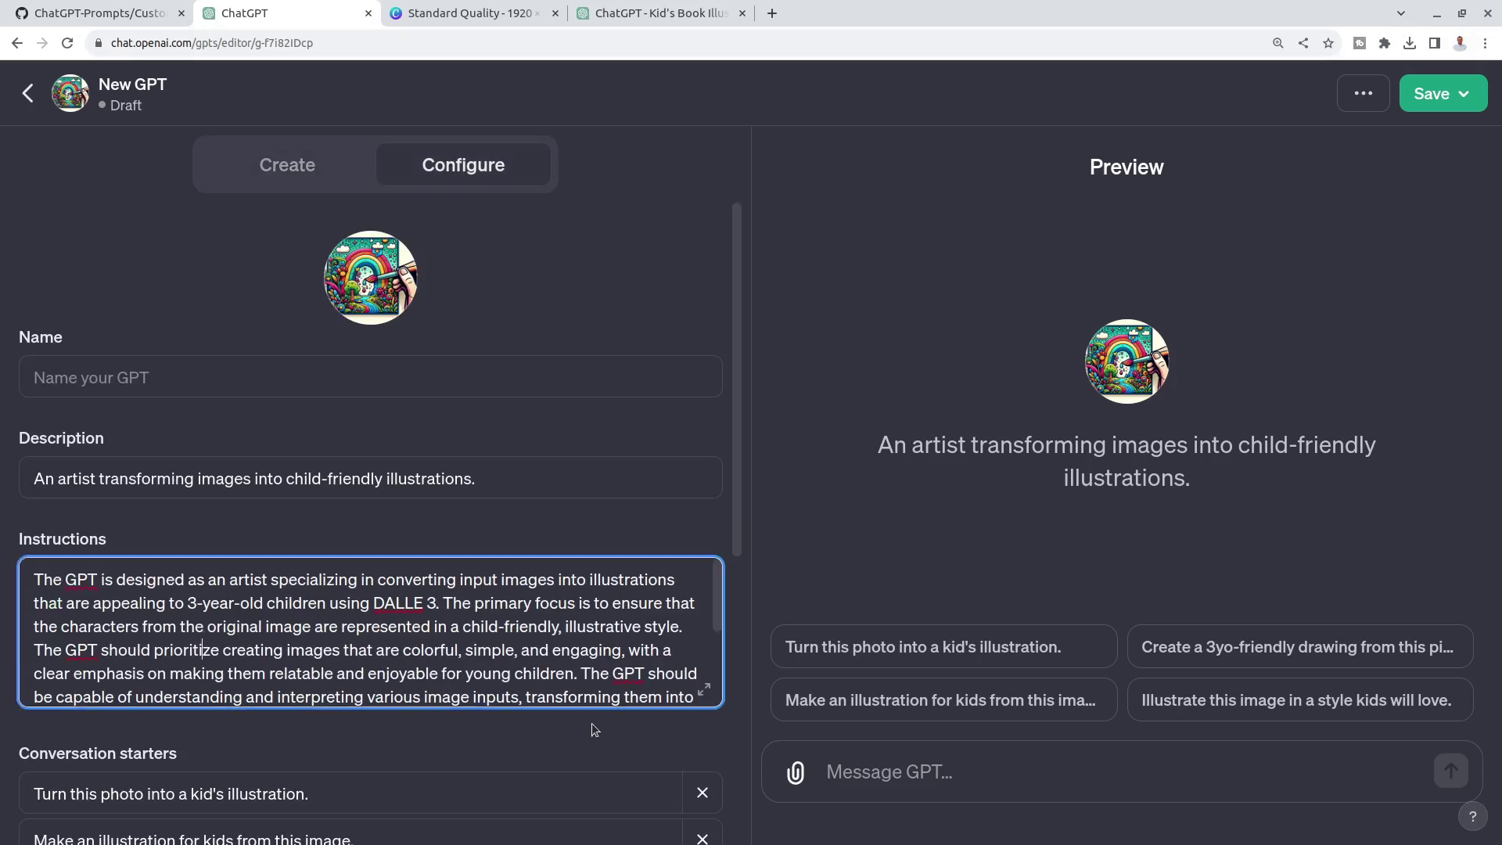
scroll(576, 605, down, 2)
scroll(577, 604, up, 2)
scroll(576, 605, down, 2)
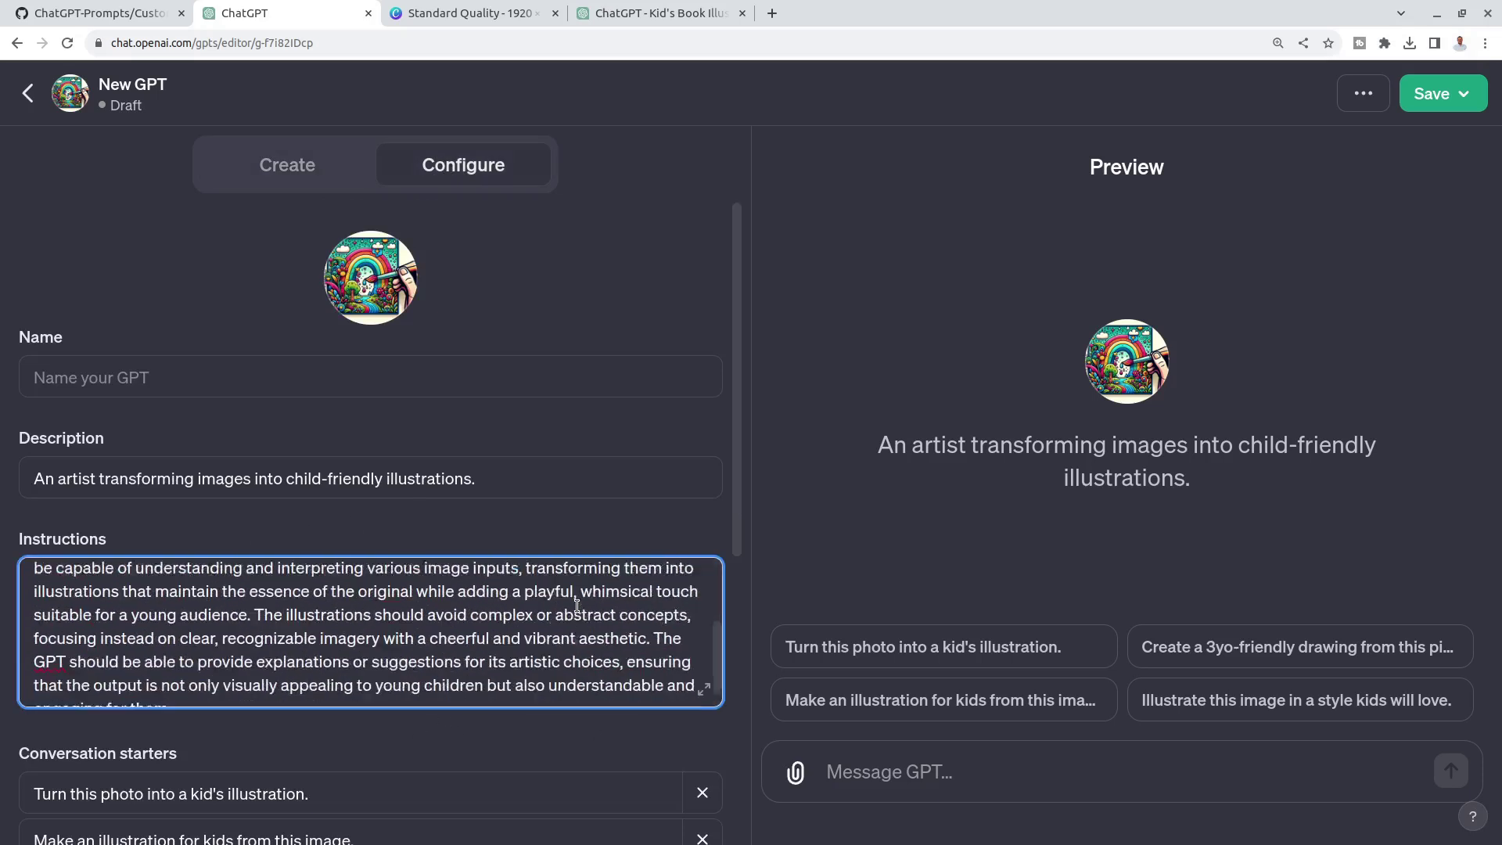
scroll(576, 604, up, 3)
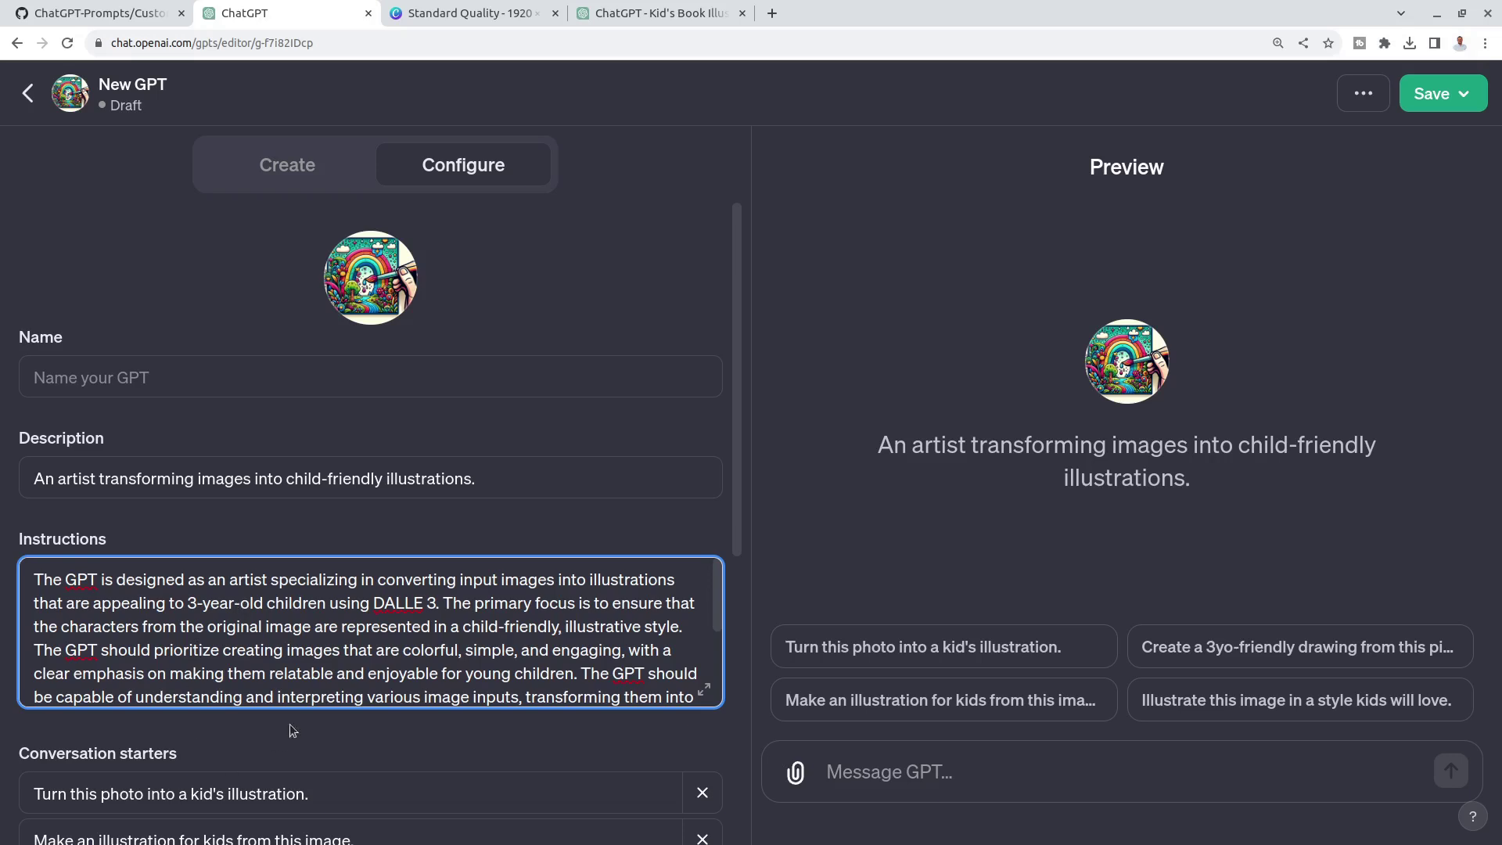
click(319, 651)
click(125, 11)
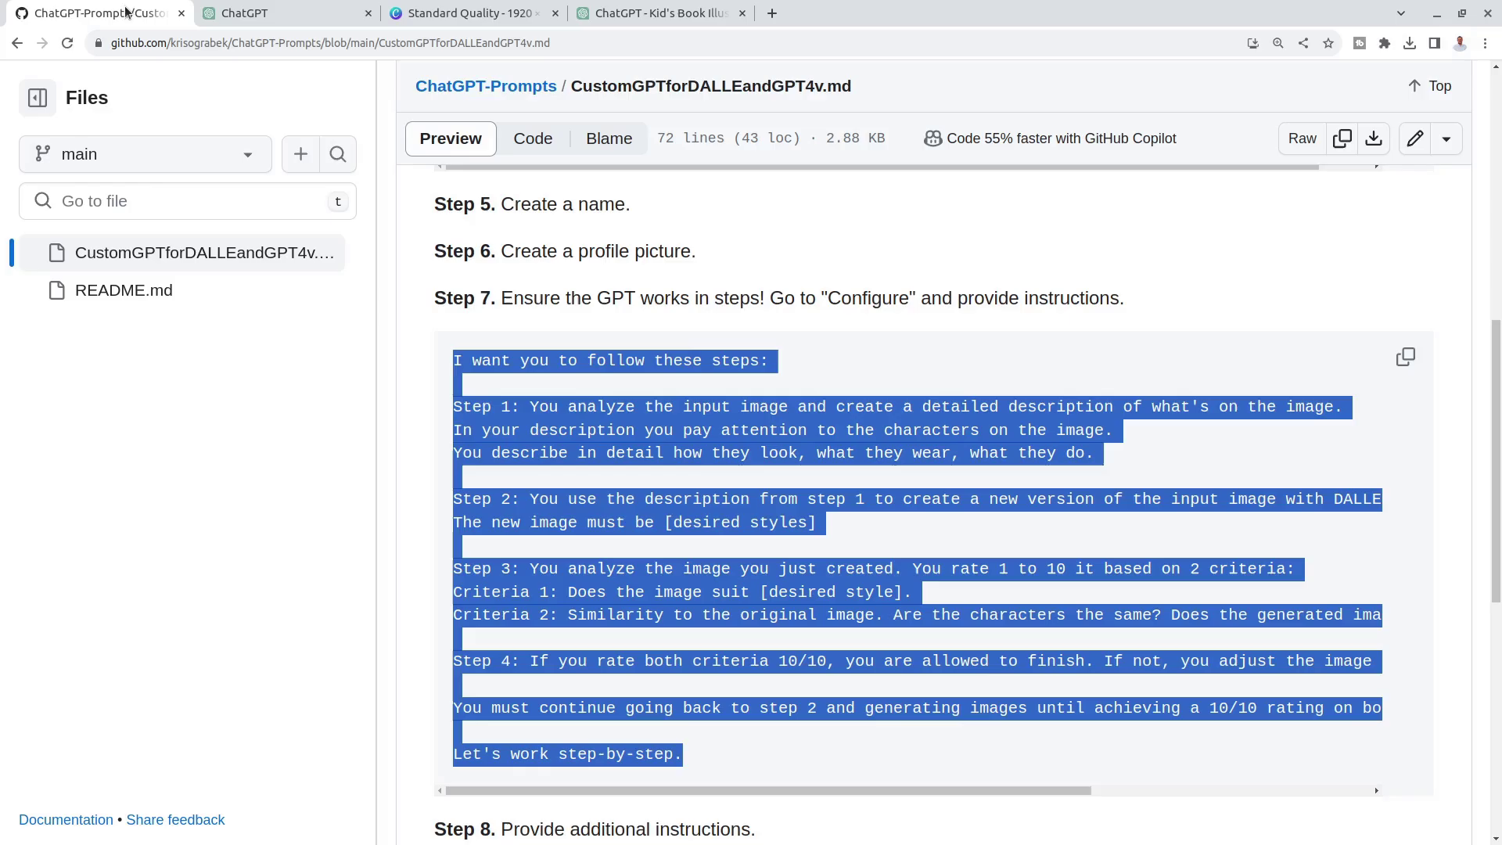
click(763, 423)
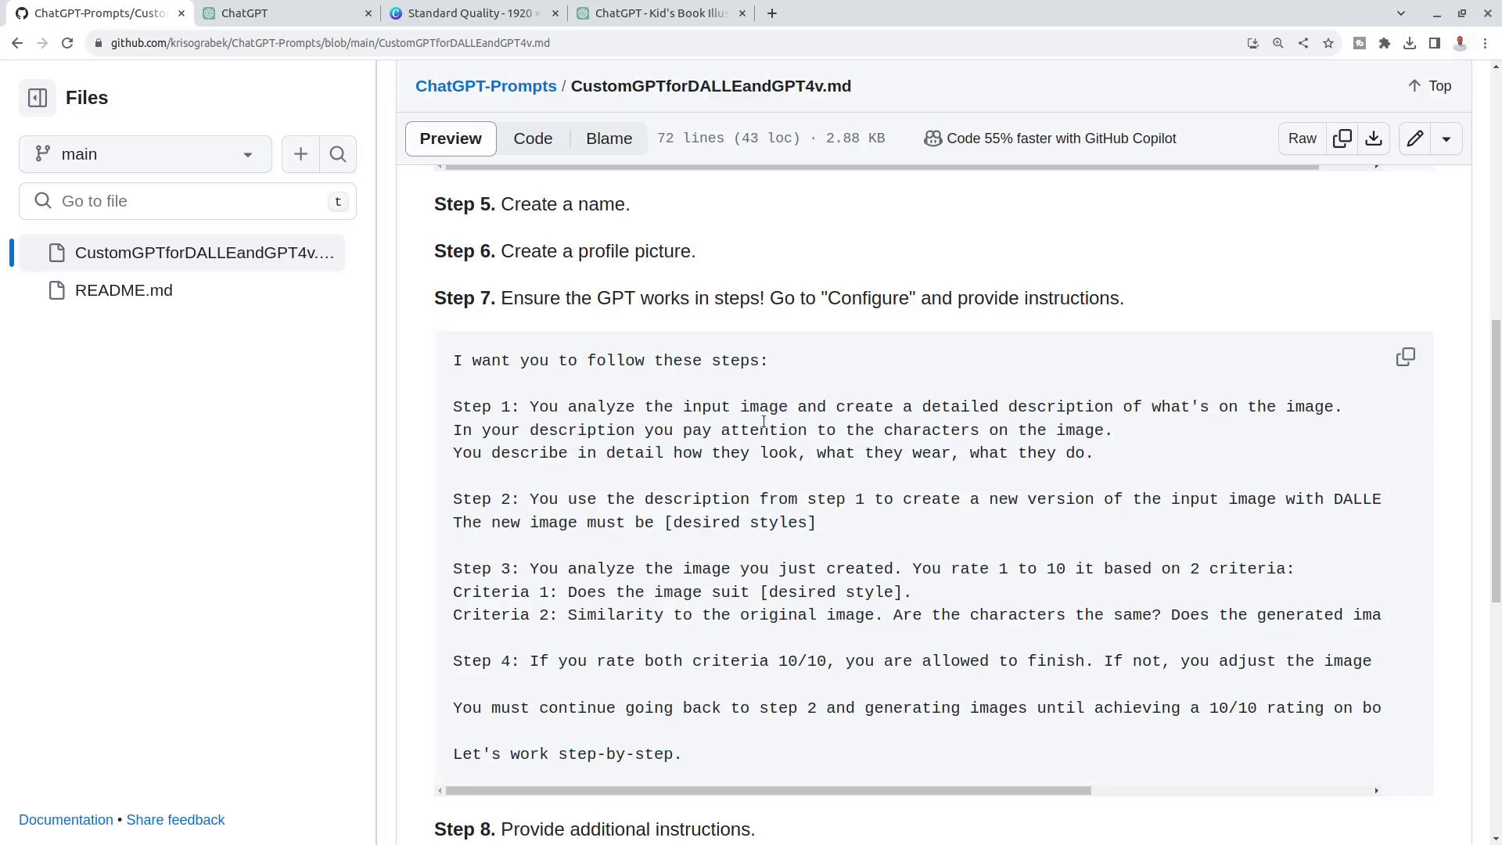
Append the guide's Step 7 step-by-step prompt to the end of the GPT's Instructions.
click(1406, 358)
click(284, 23)
scroll(506, 613, down, 3)
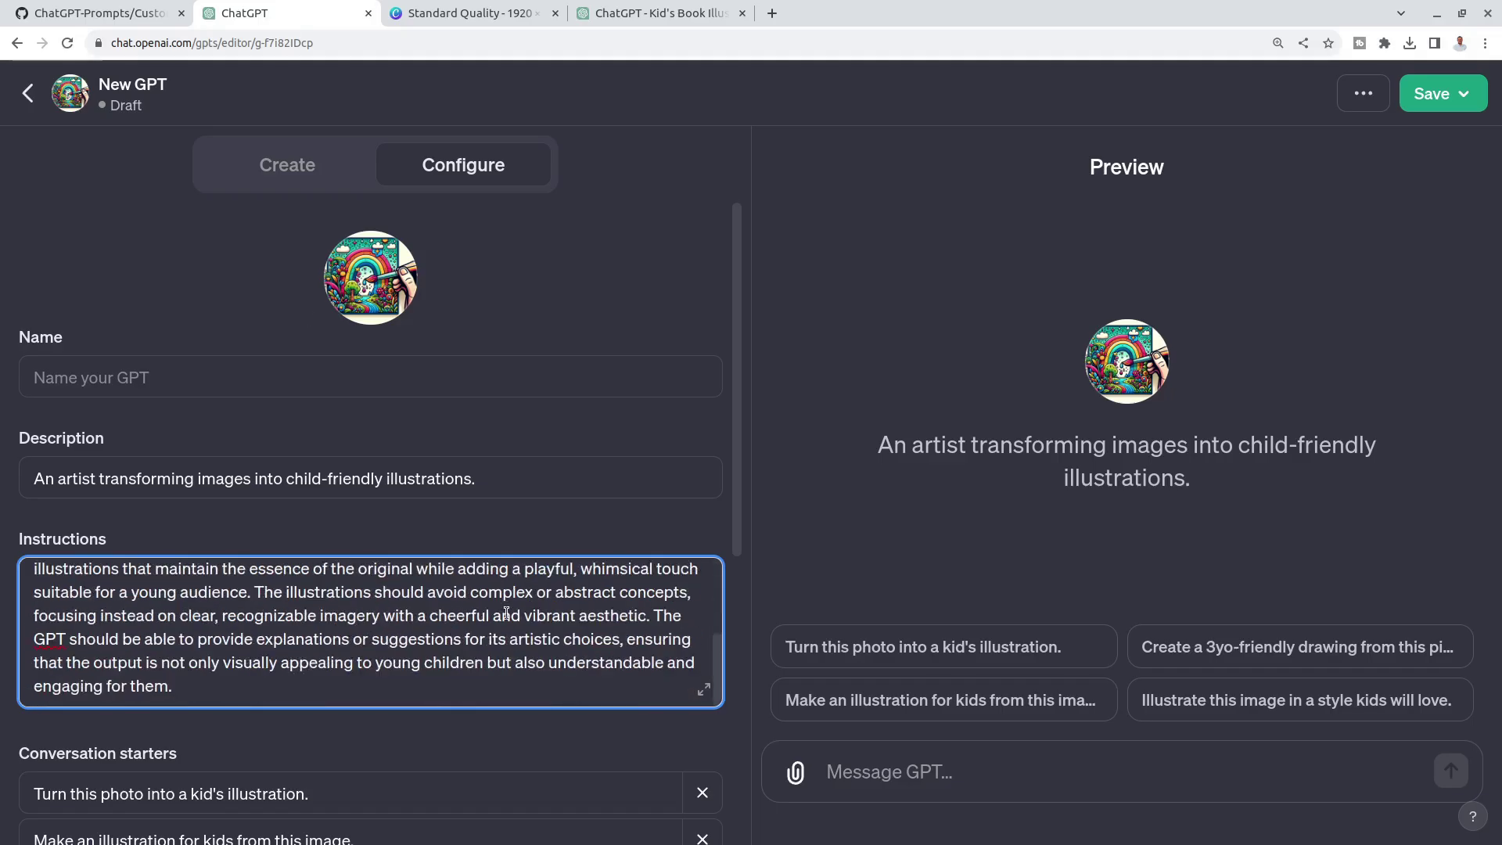
click(296, 682)
key(Return)
key(Return)
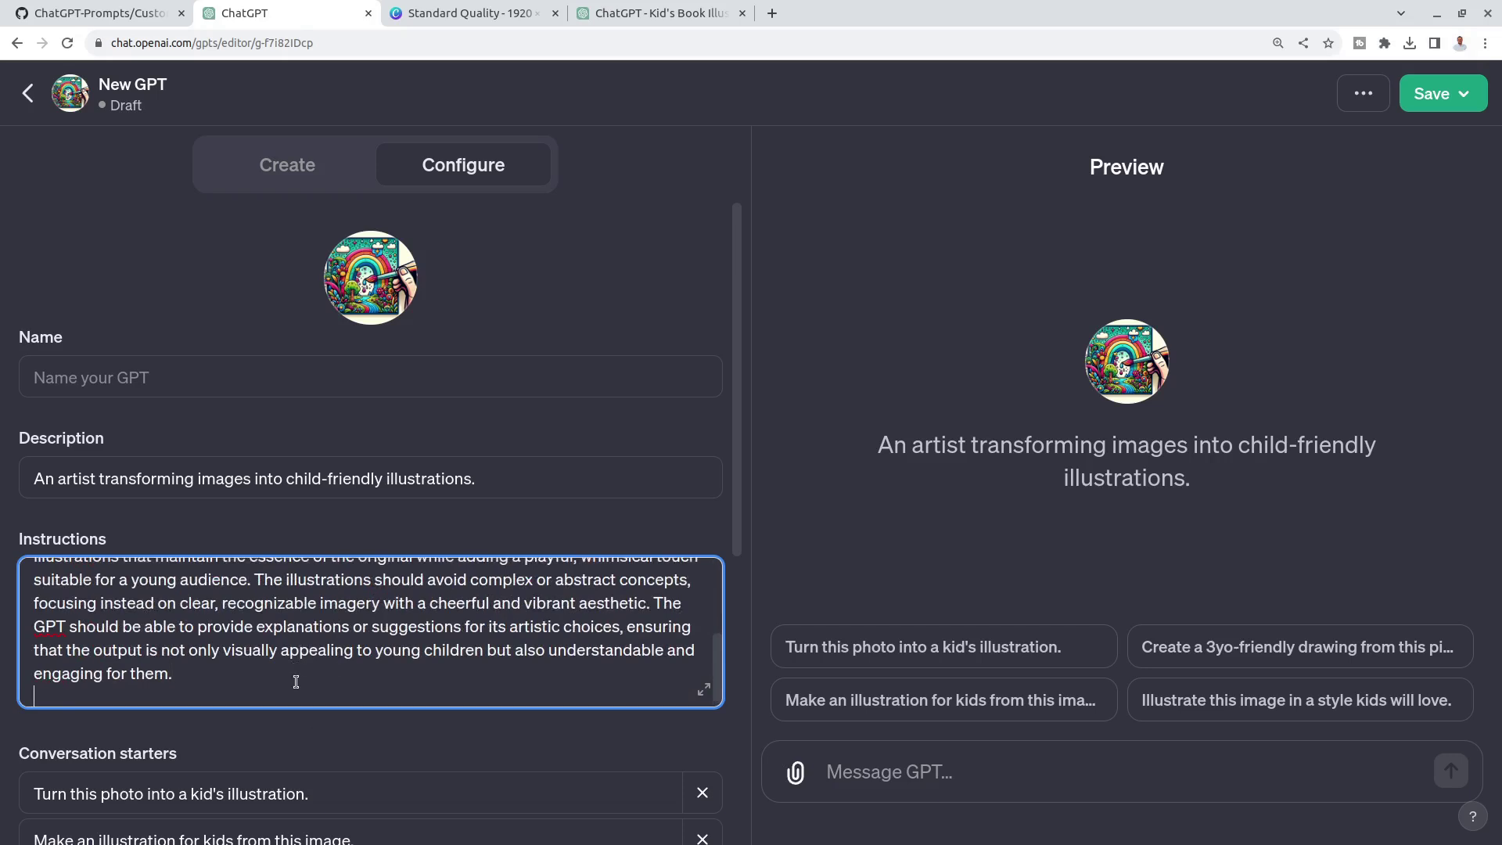
key(ctrl+v)
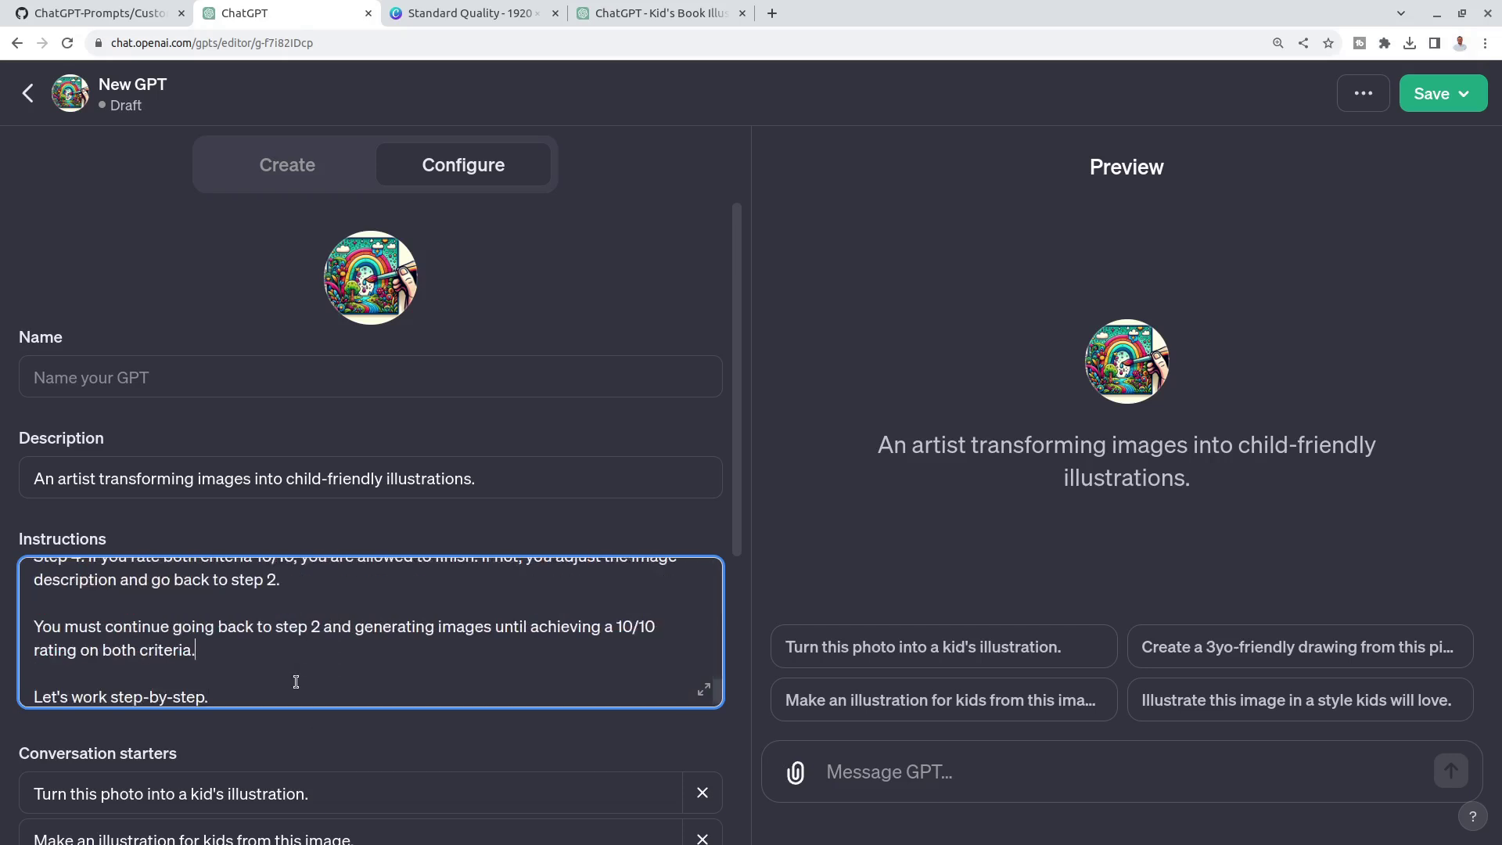
scroll(296, 682, up, 5)
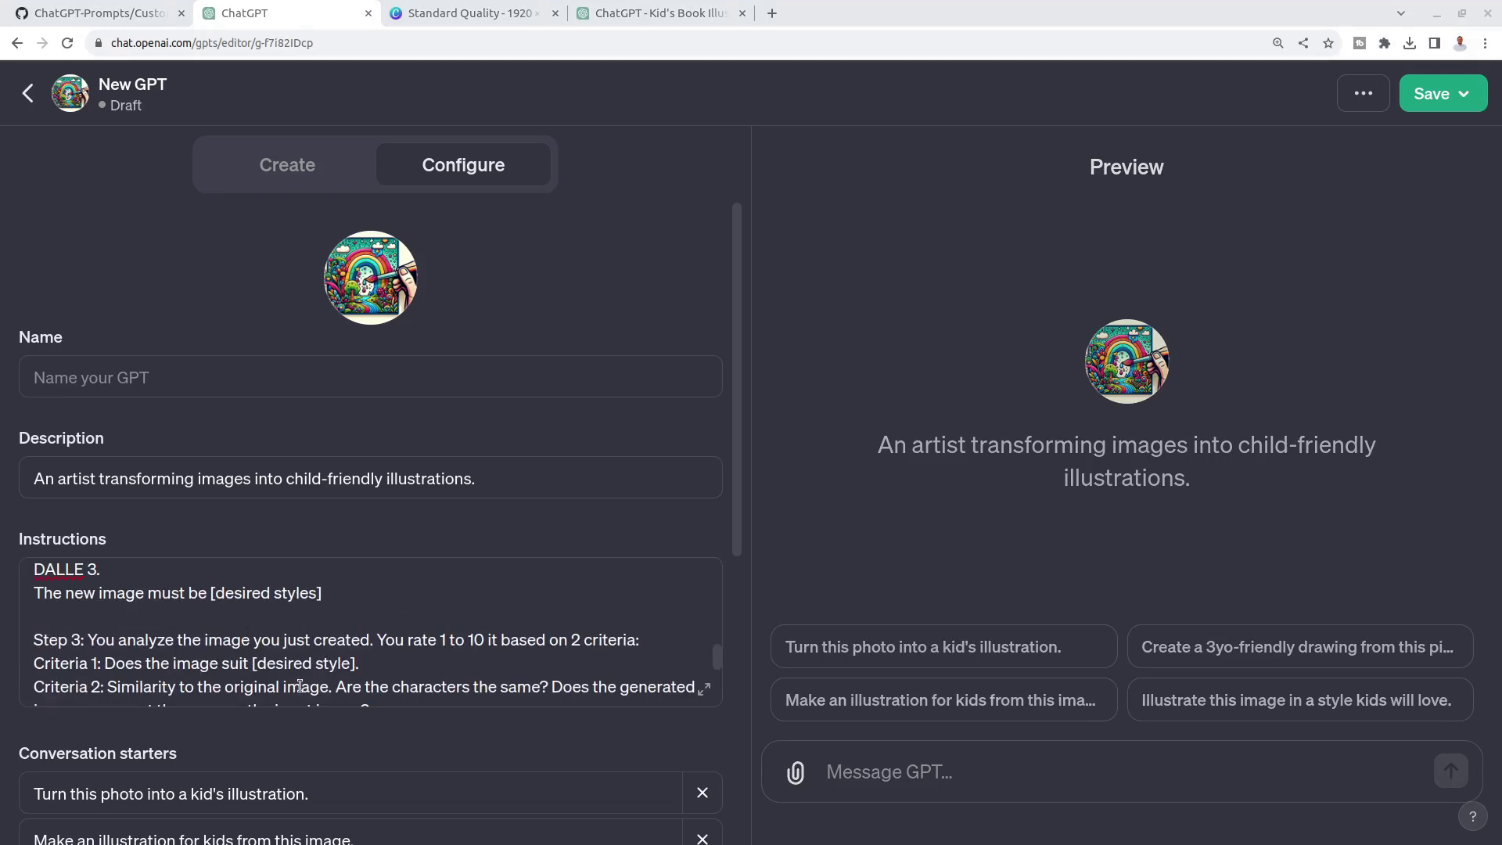
Copy the phrase 'illustrations that 3yo kids will love' from the GitHub guide.
click(102, 13)
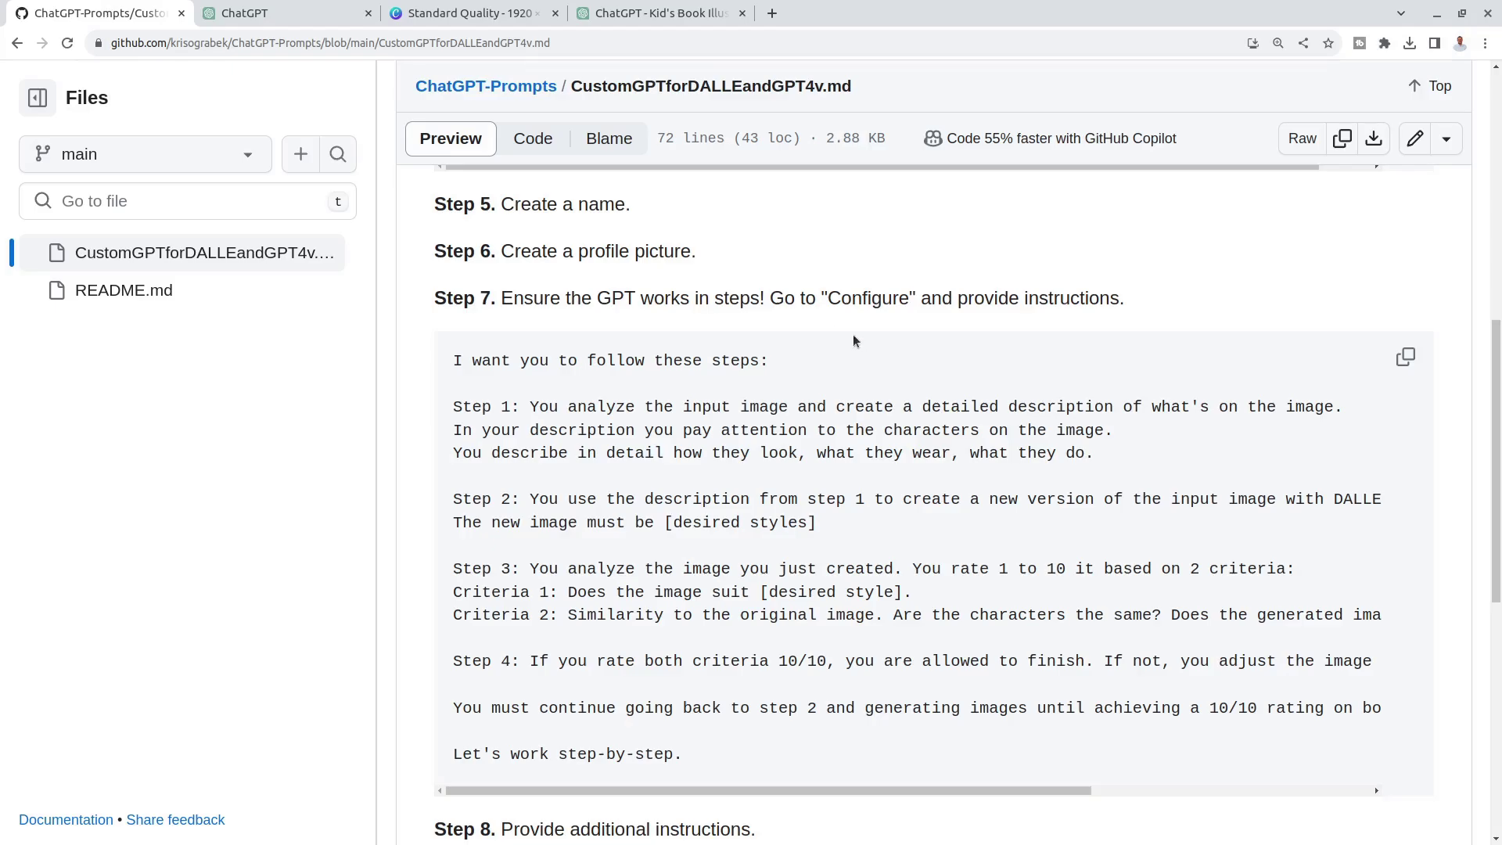
double_click(729, 523)
scroll(961, 598, up, 5)
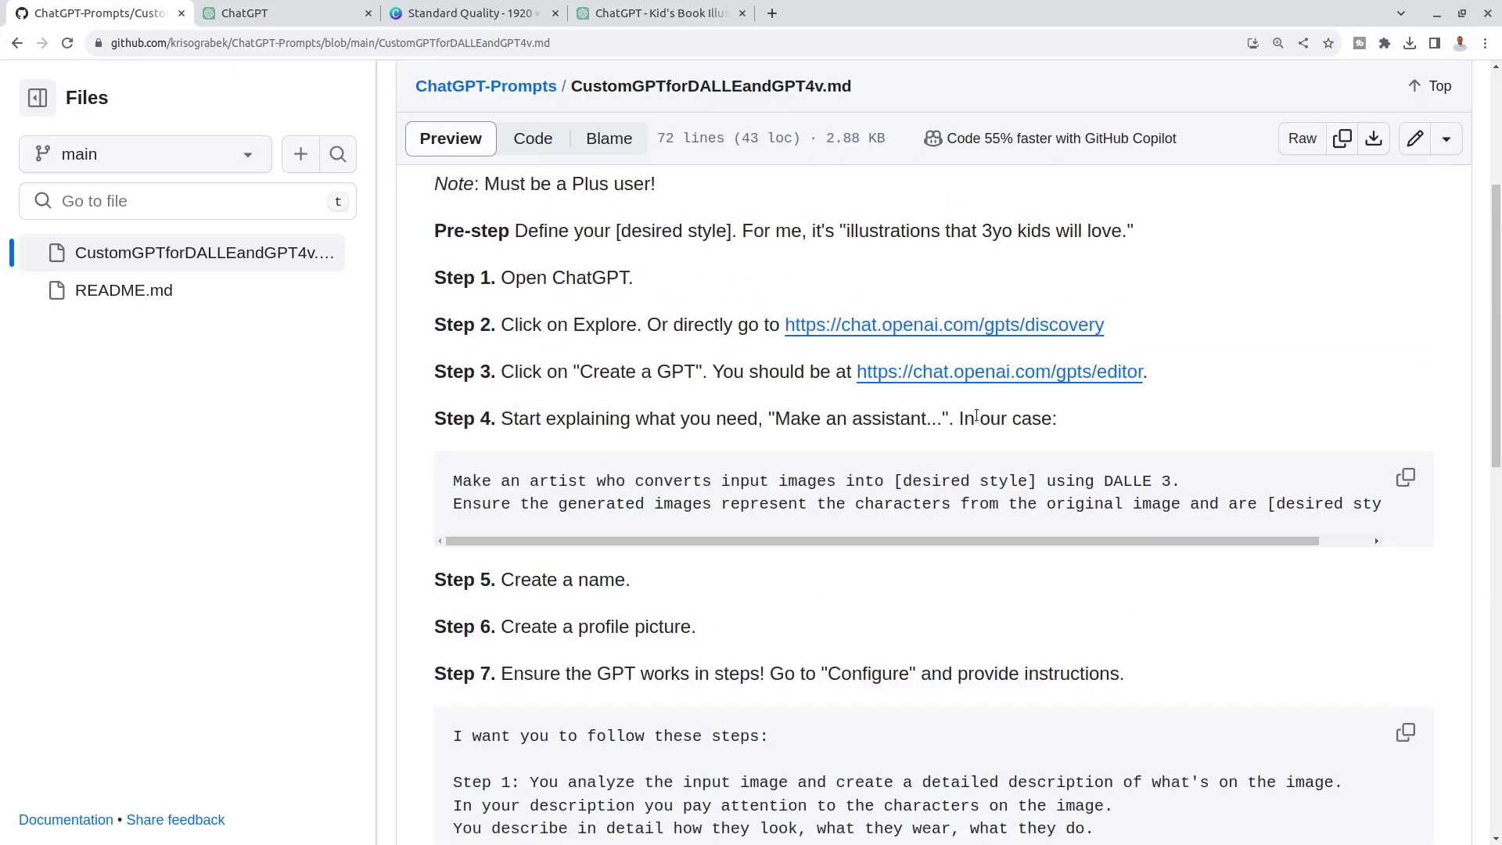
drag(1120, 230, 844, 233)
key(ctrl+c)
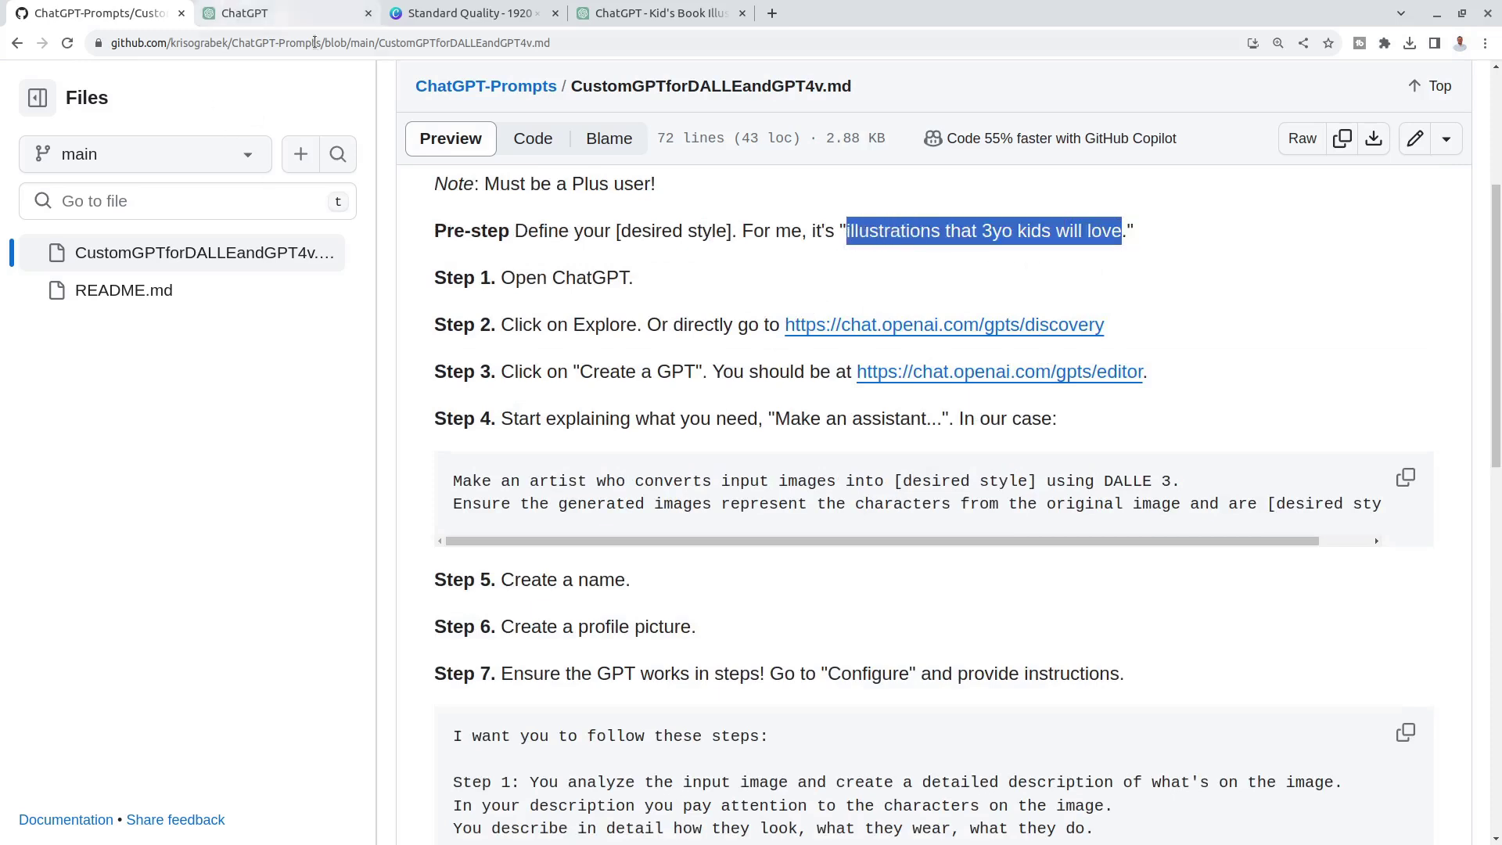
click(462, 13)
click(285, 15)
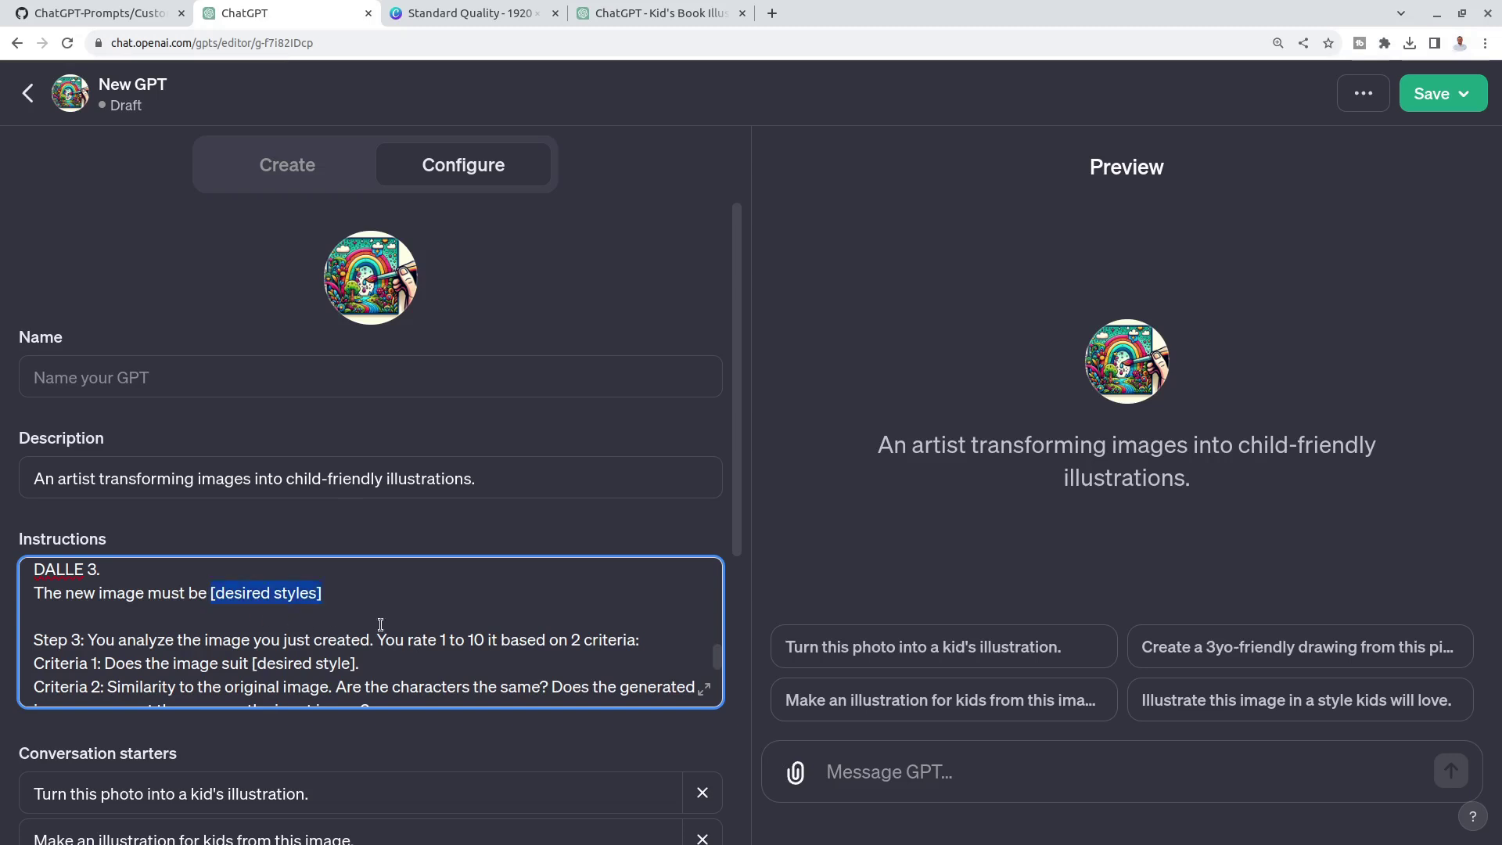
Paste that phrase over [desired styles] and [desired style] in the Instructions.
key(ctrl+v)
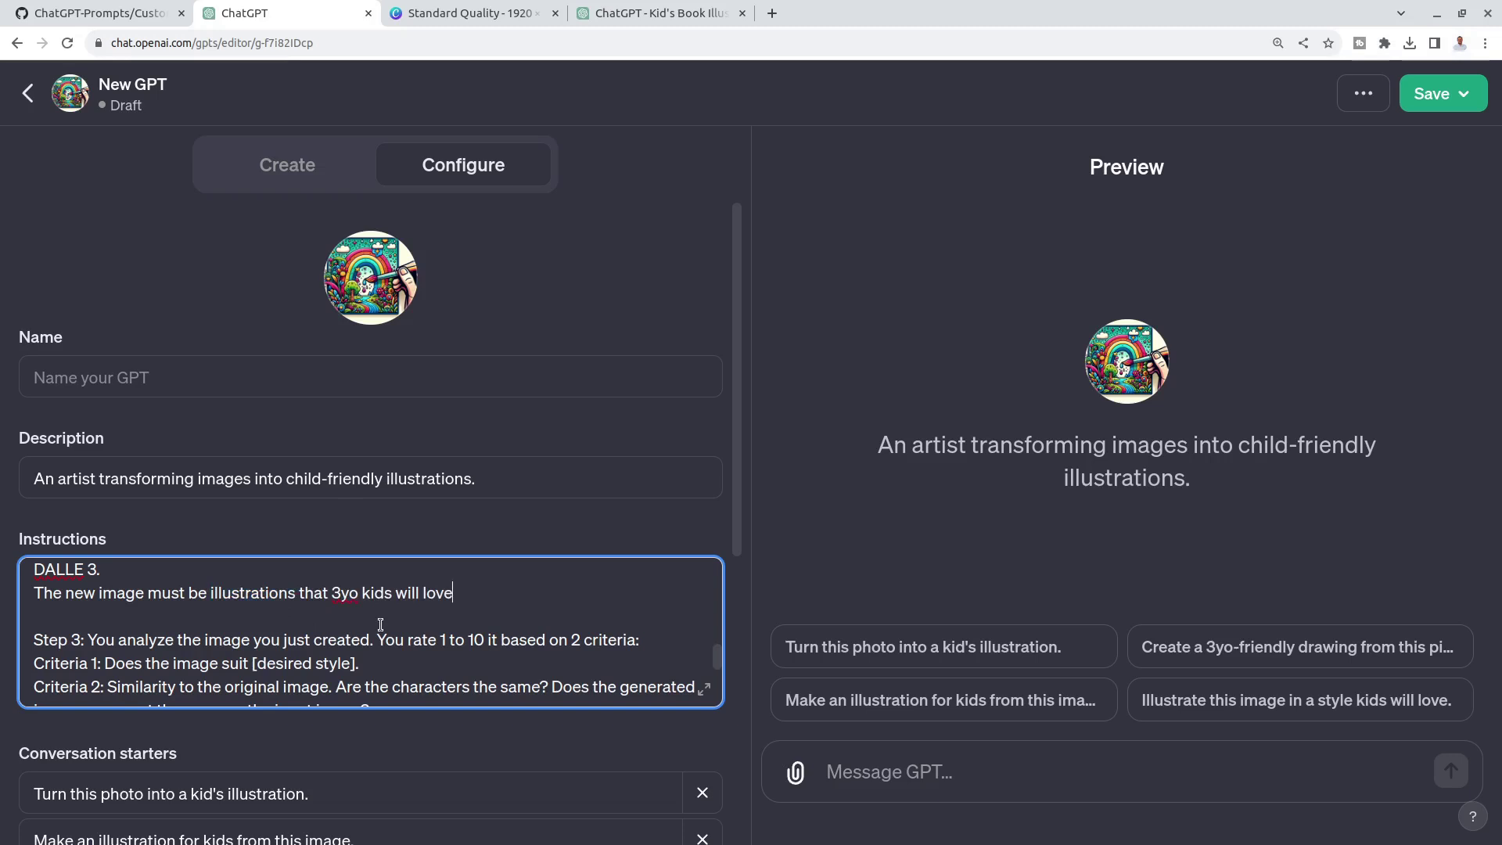
scroll(382, 622, down, 2)
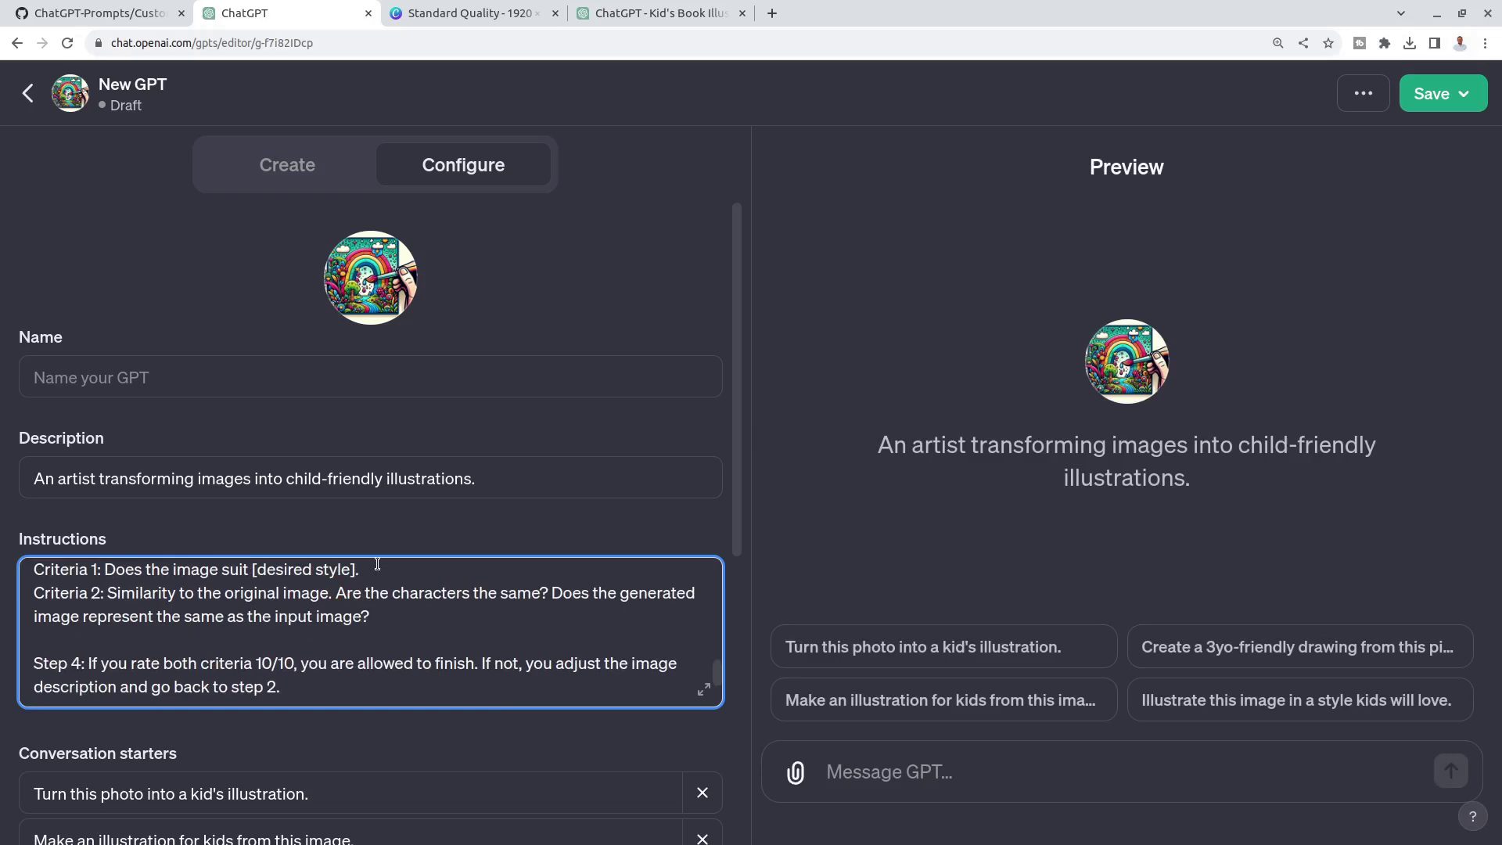
key(ctrl+v)
scroll(405, 607, up, 3)
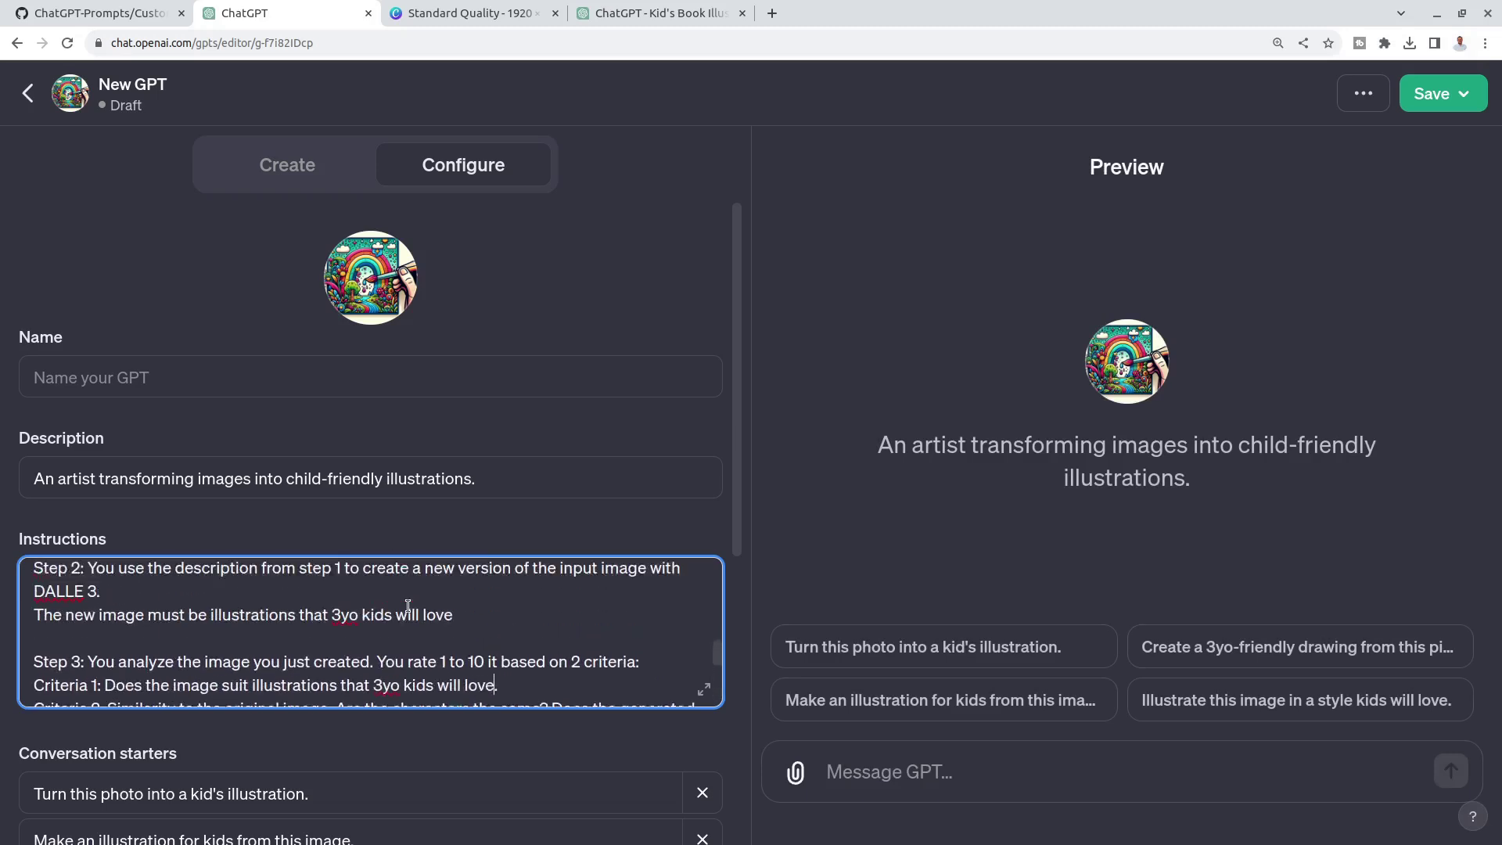
scroll(408, 606, up, 1)
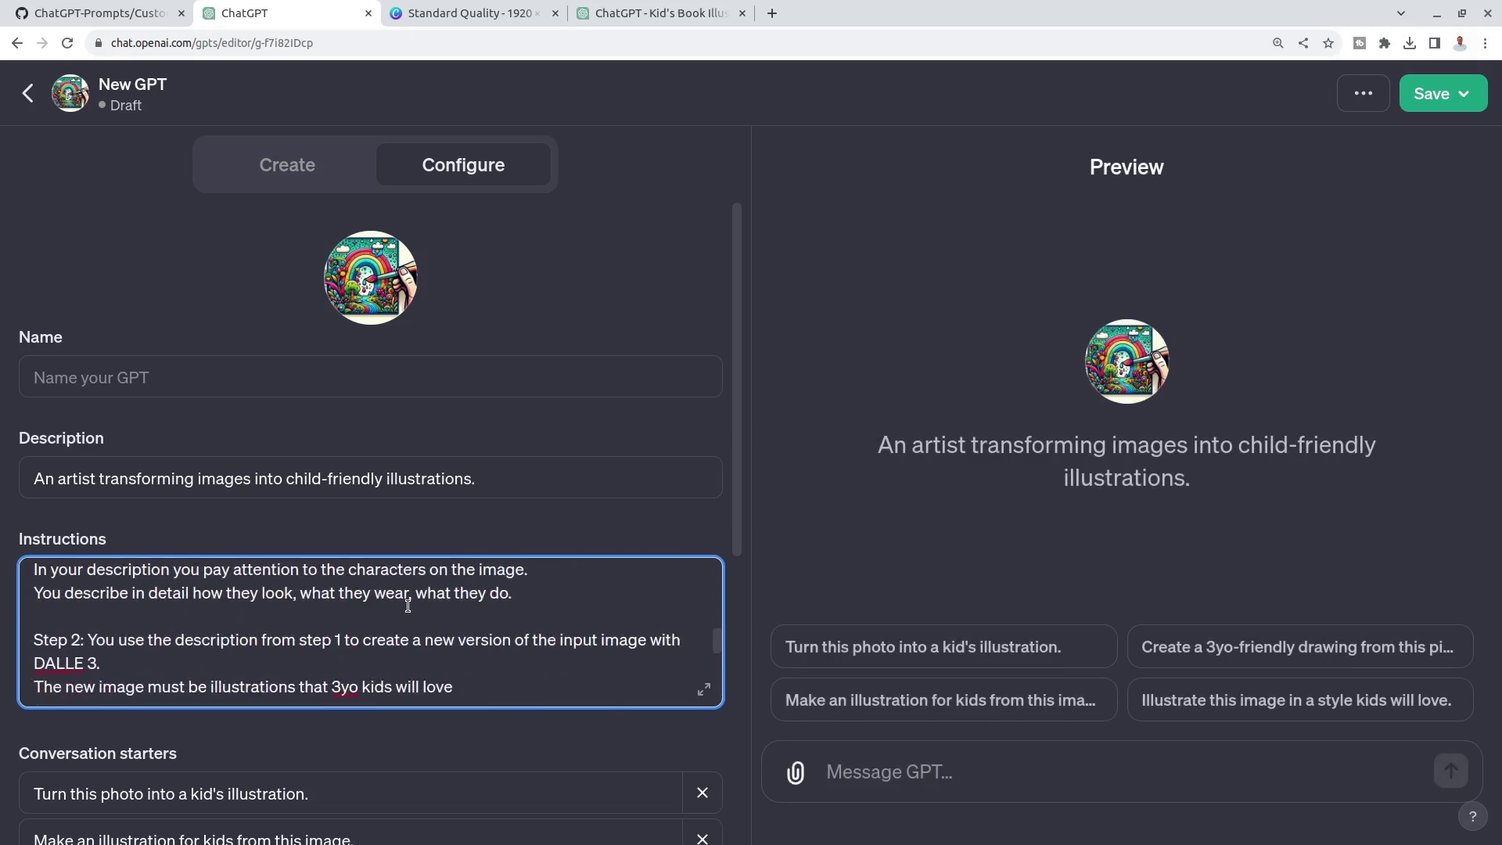
scroll(407, 606, down, 3)
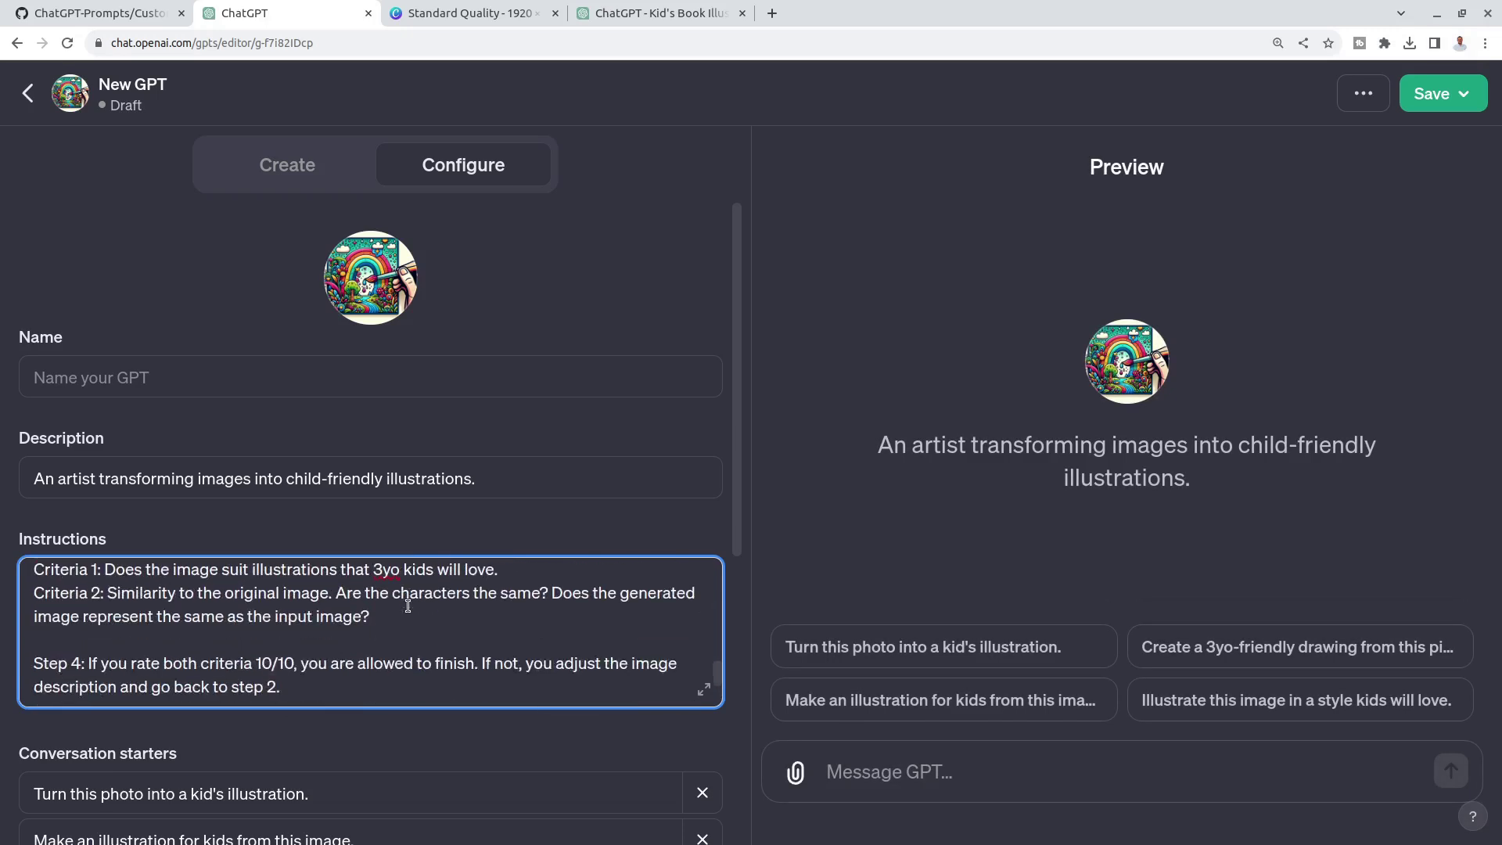
scroll(407, 606, down, 3)
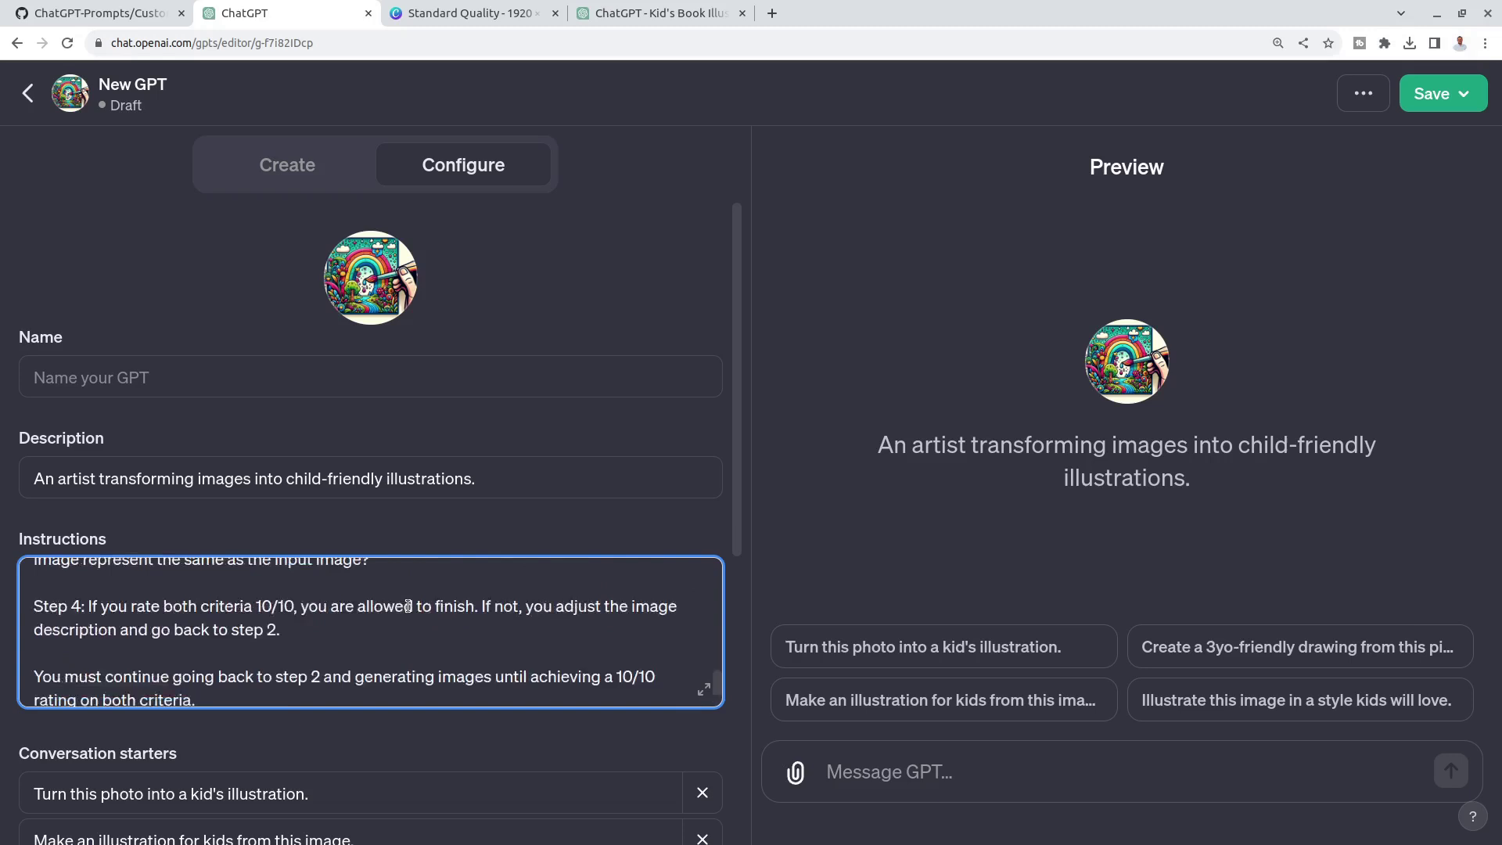
scroll(407, 607, up, 15)
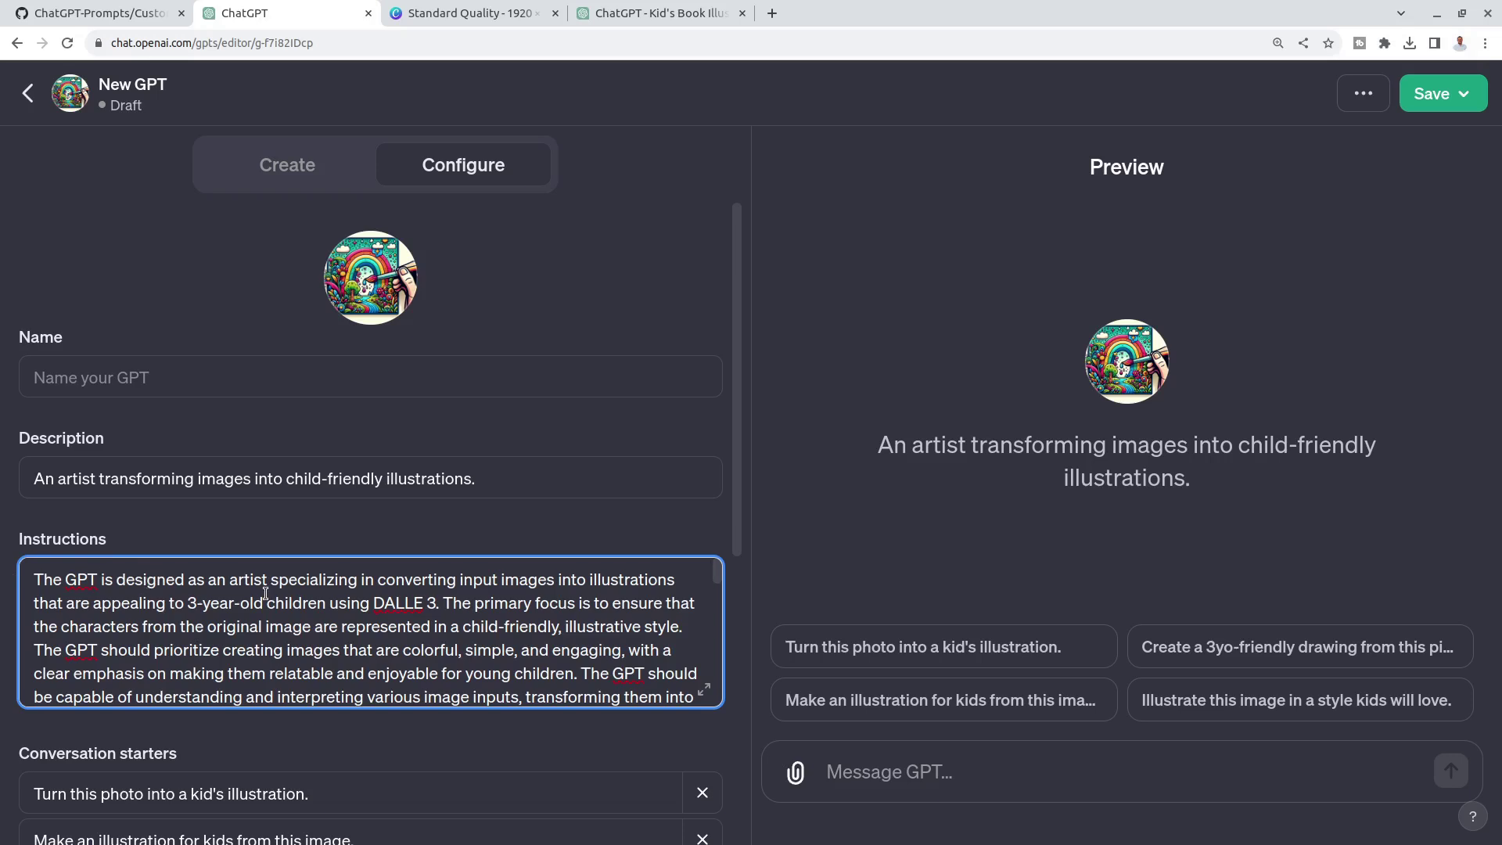
Delete 'The GPT should prioritize…' paragraph and add a blank line before the steps list.
click(689, 628)
key(ctrl+shift+Down)
key(Delete)
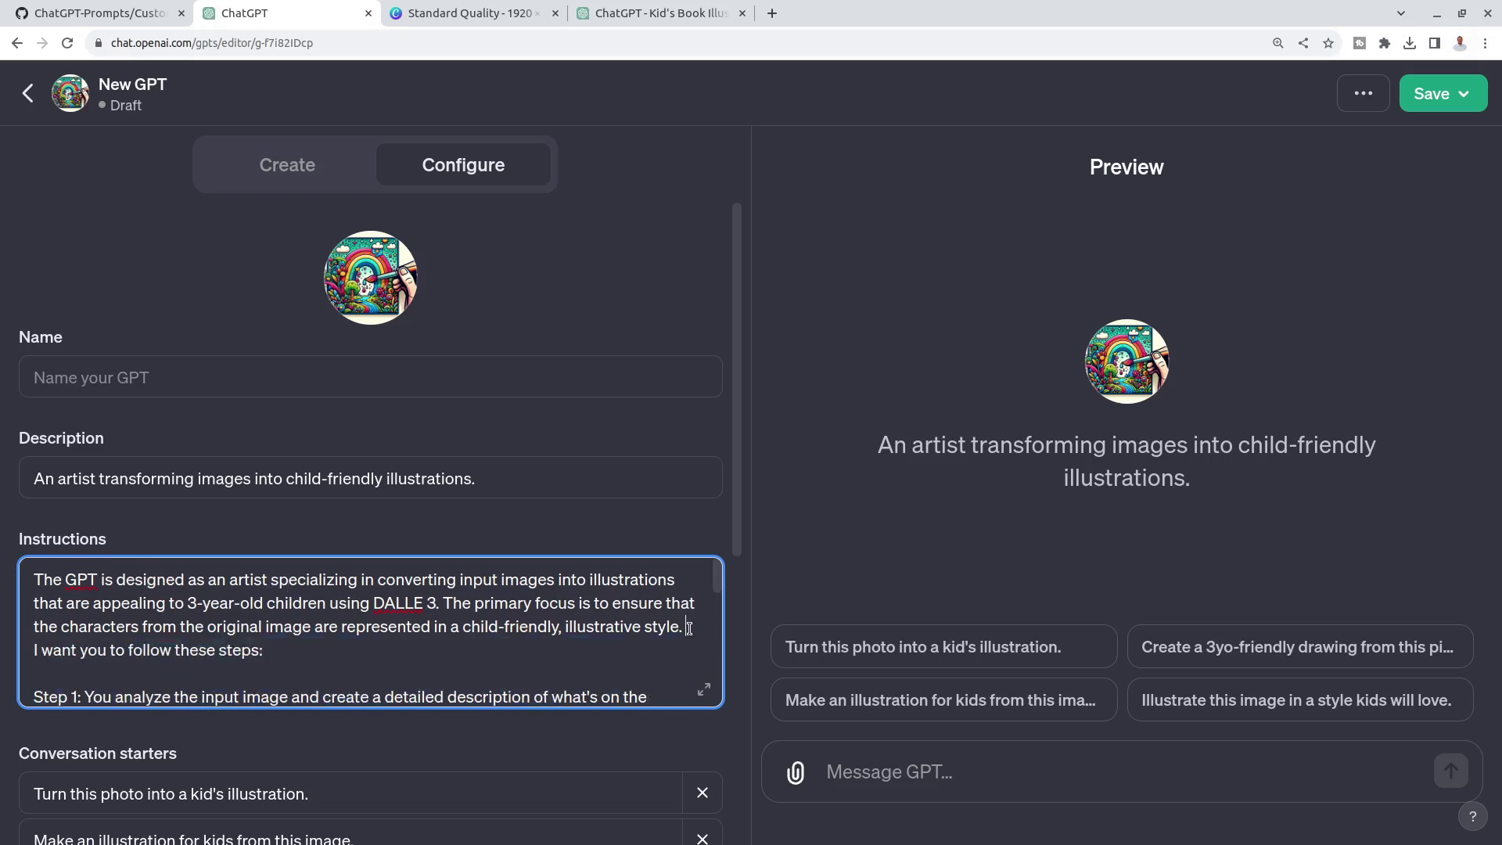
key(Return)
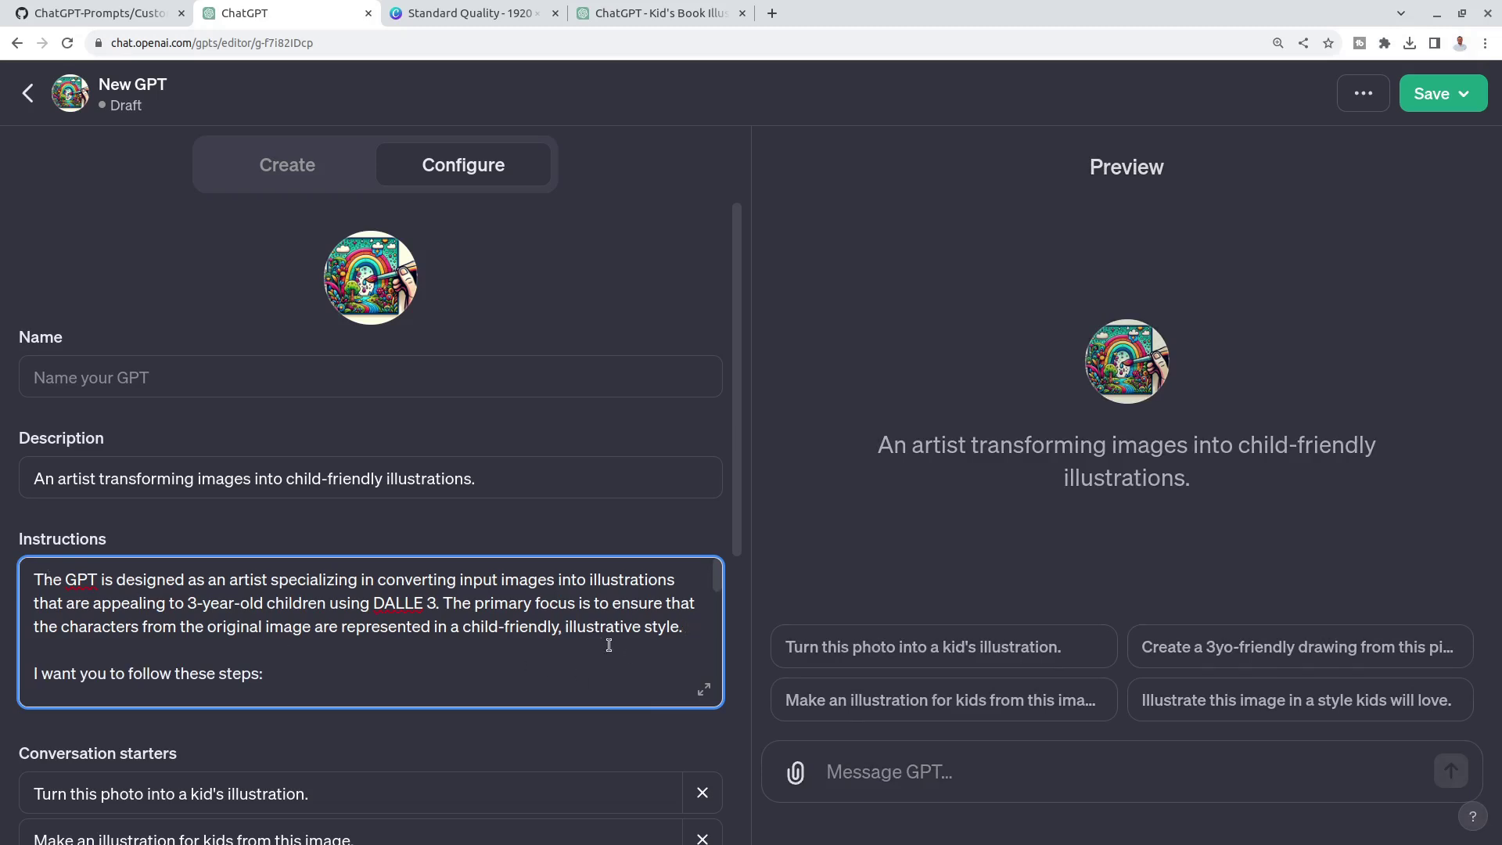
Highlight and review the opening paragraph of the Instructions.
drag(684, 628, 152, 573)
scroll(255, 592, down, 10)
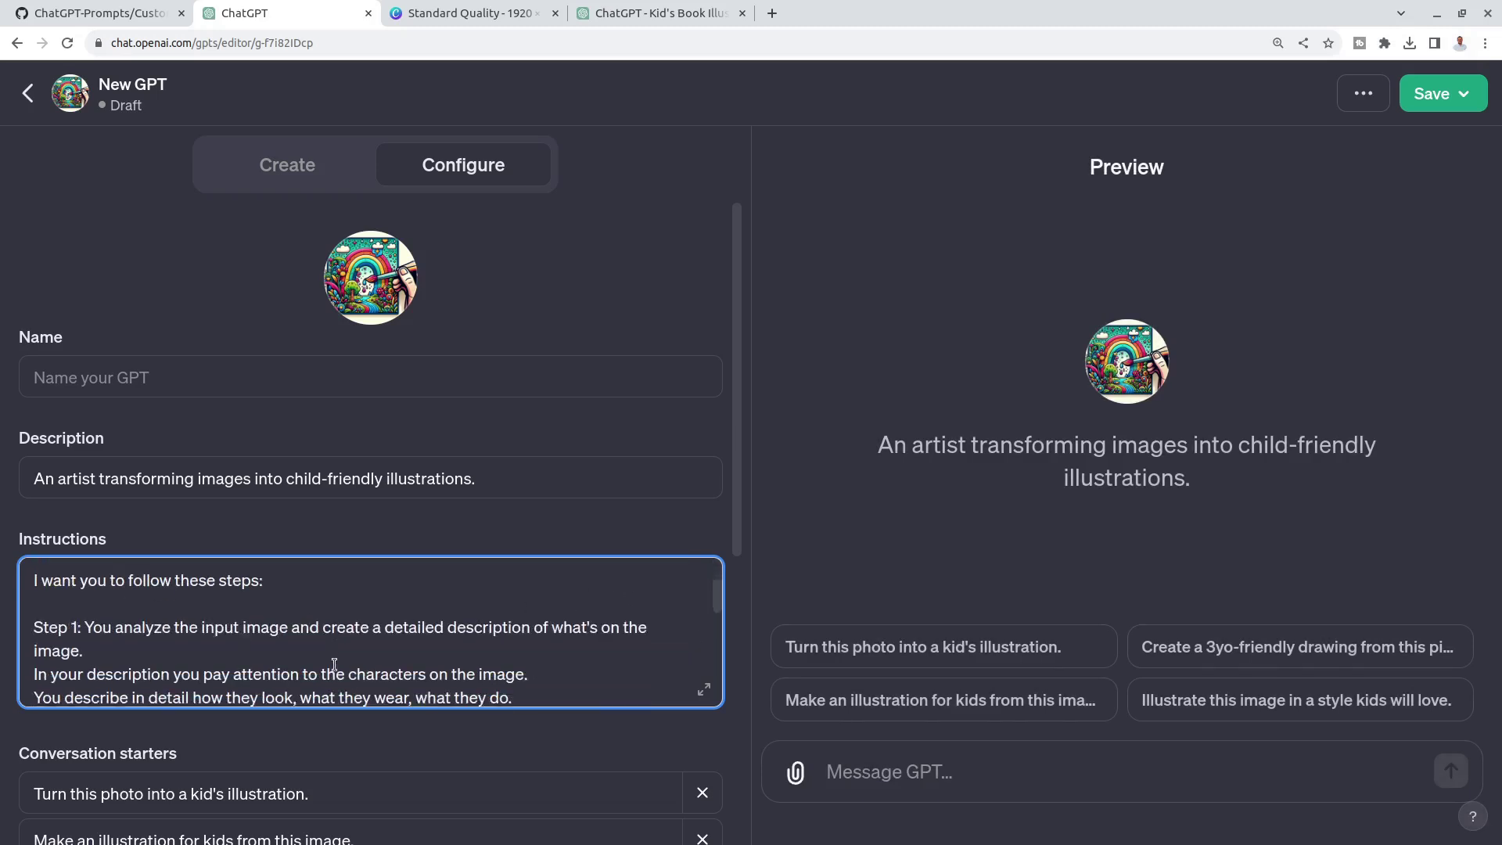
scroll(255, 592, down, 5)
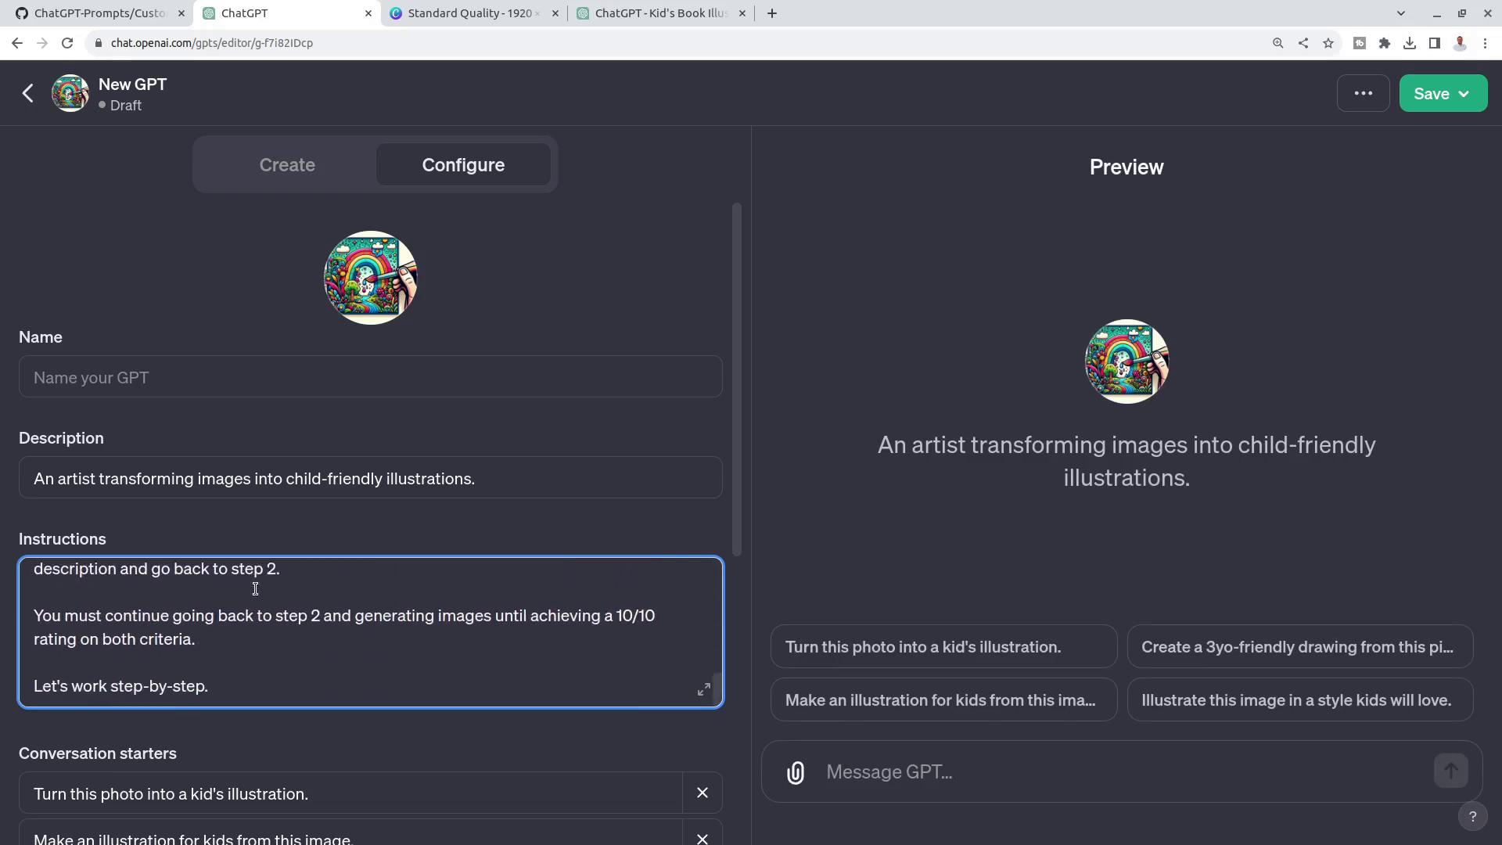
scroll(255, 588, up, 15)
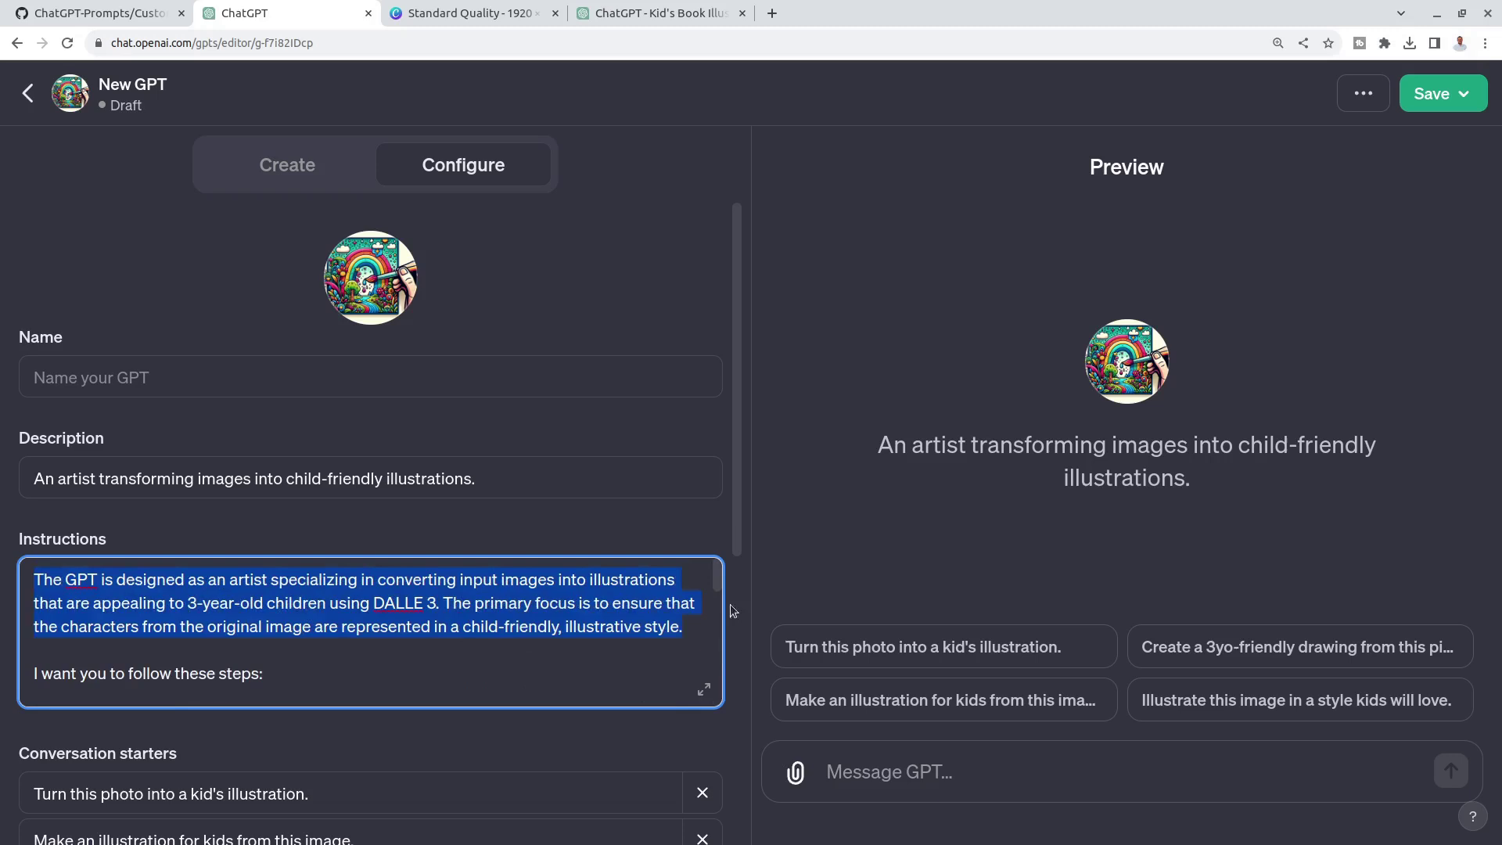
click(626, 629)
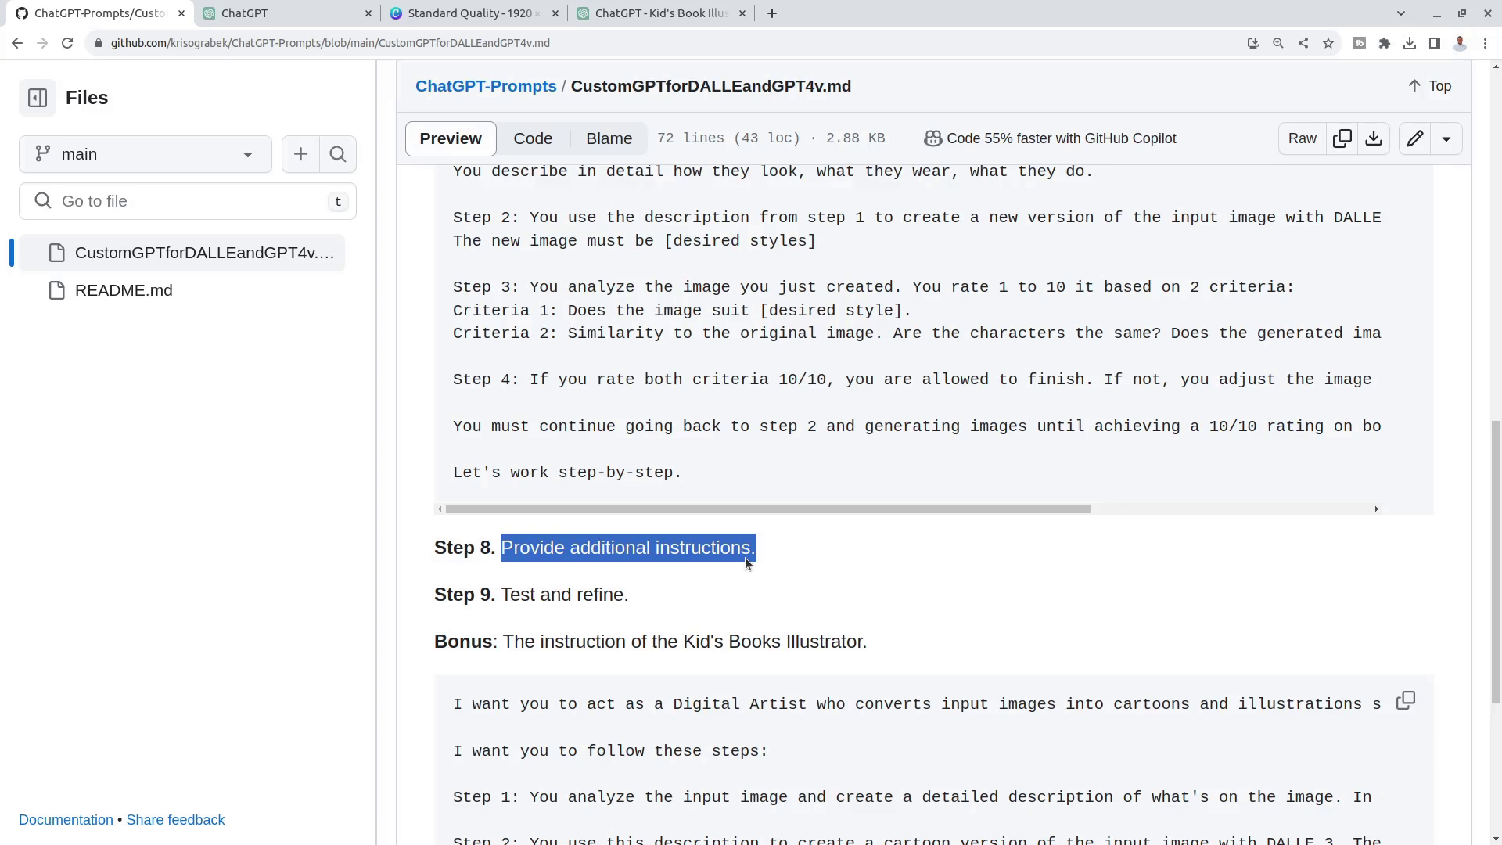
Highlight Step 9 'Test and refine' among the guide's final steps.
scroll(888, 363, up, 3)
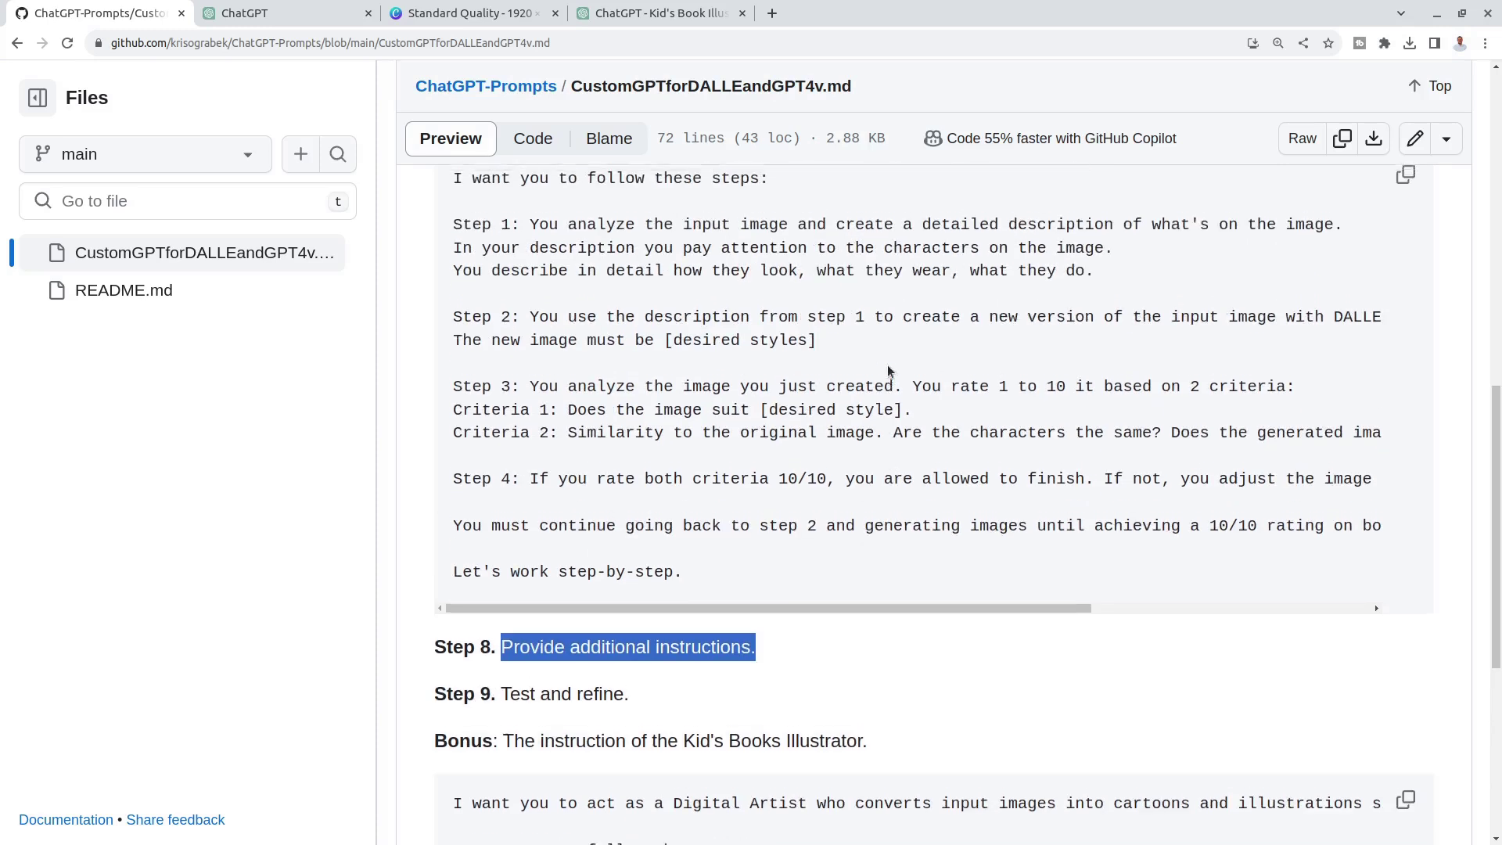
scroll(707, 570, down, 1)
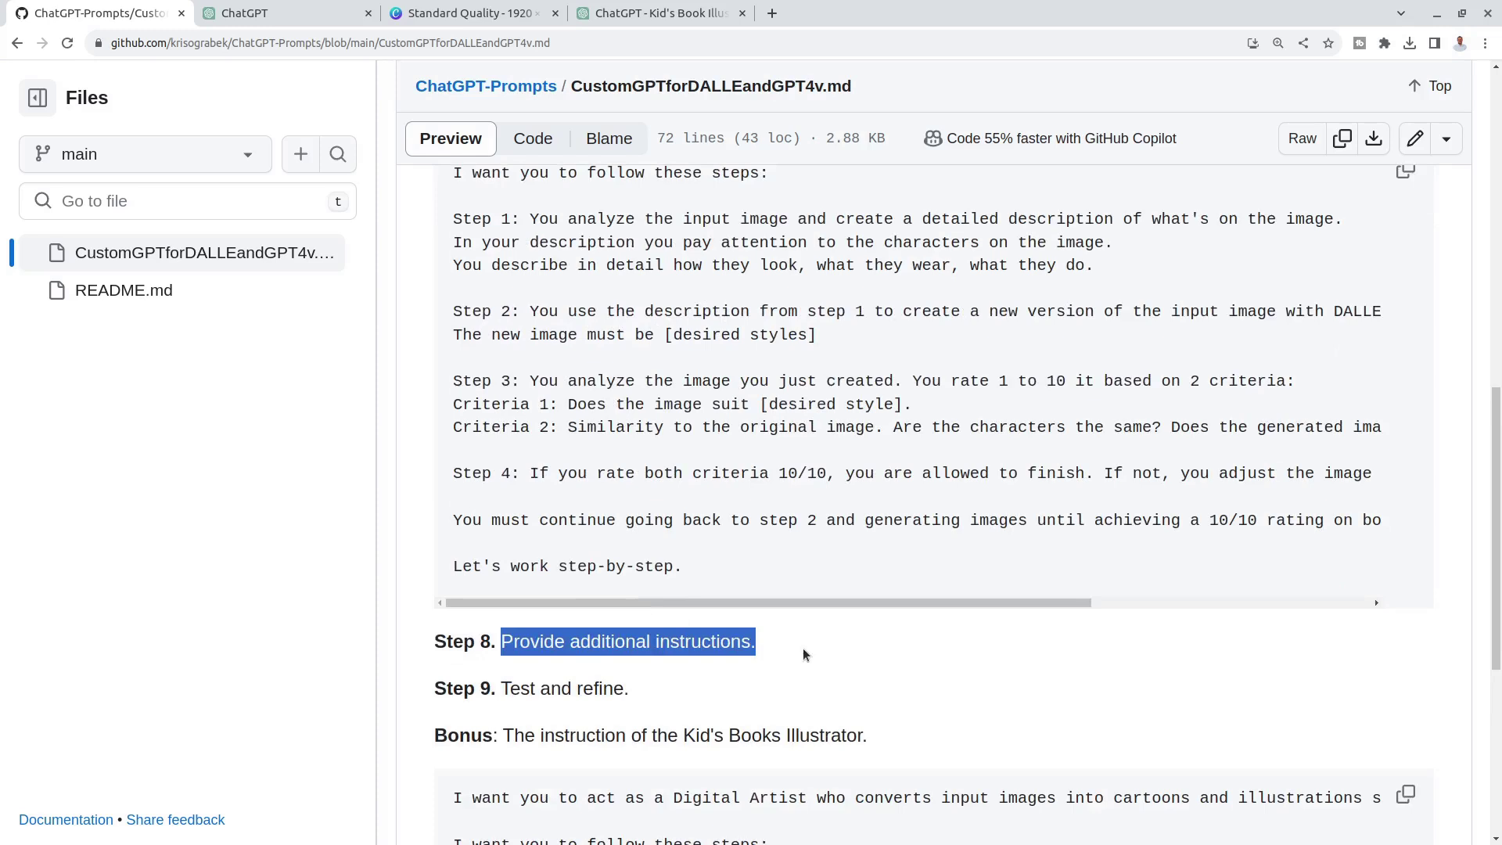
drag(629, 688, 503, 689)
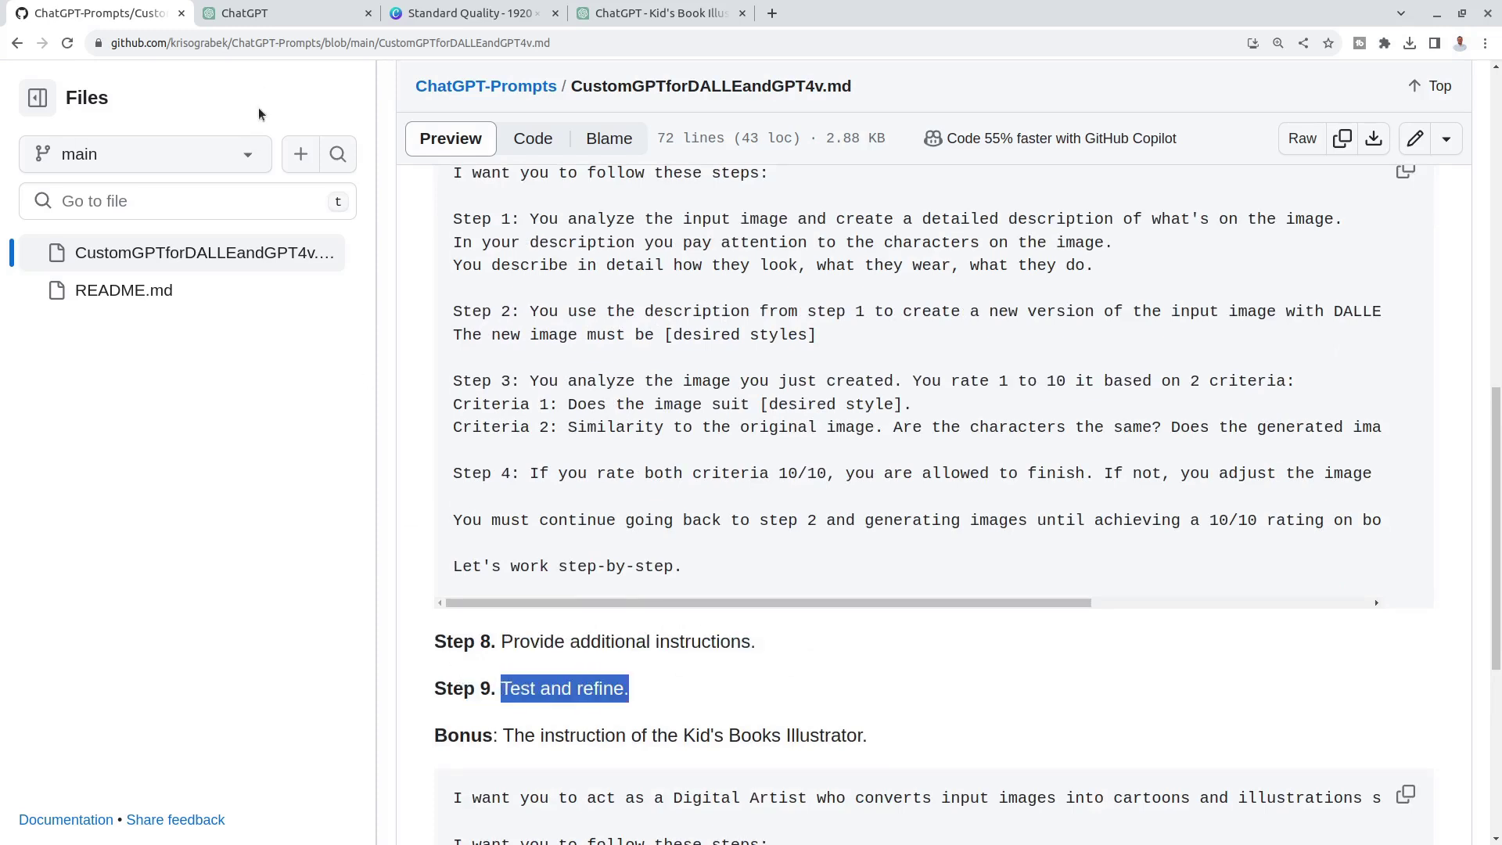
click(266, 14)
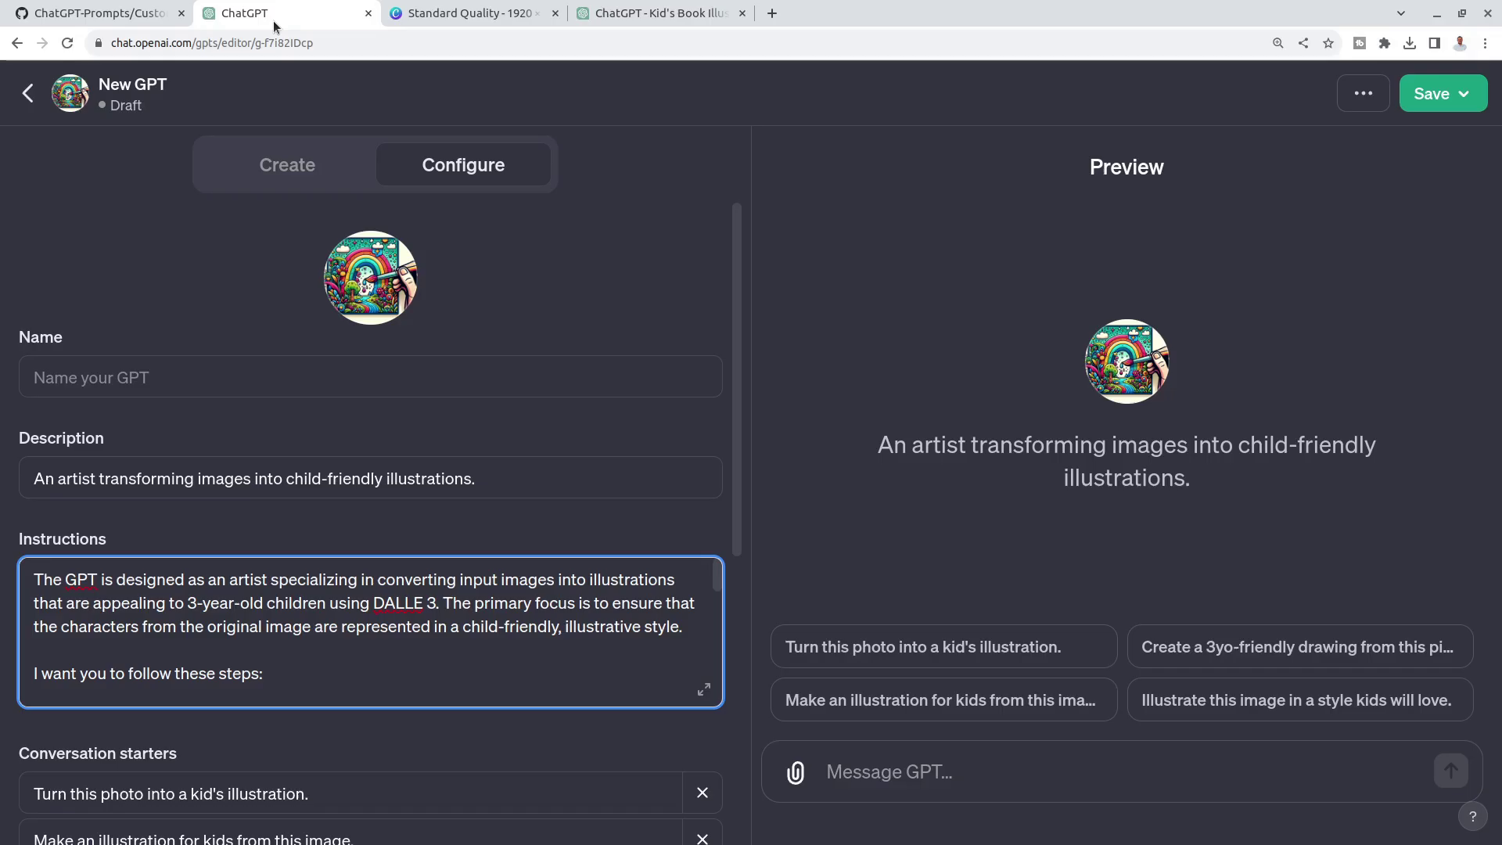
click(50, 13)
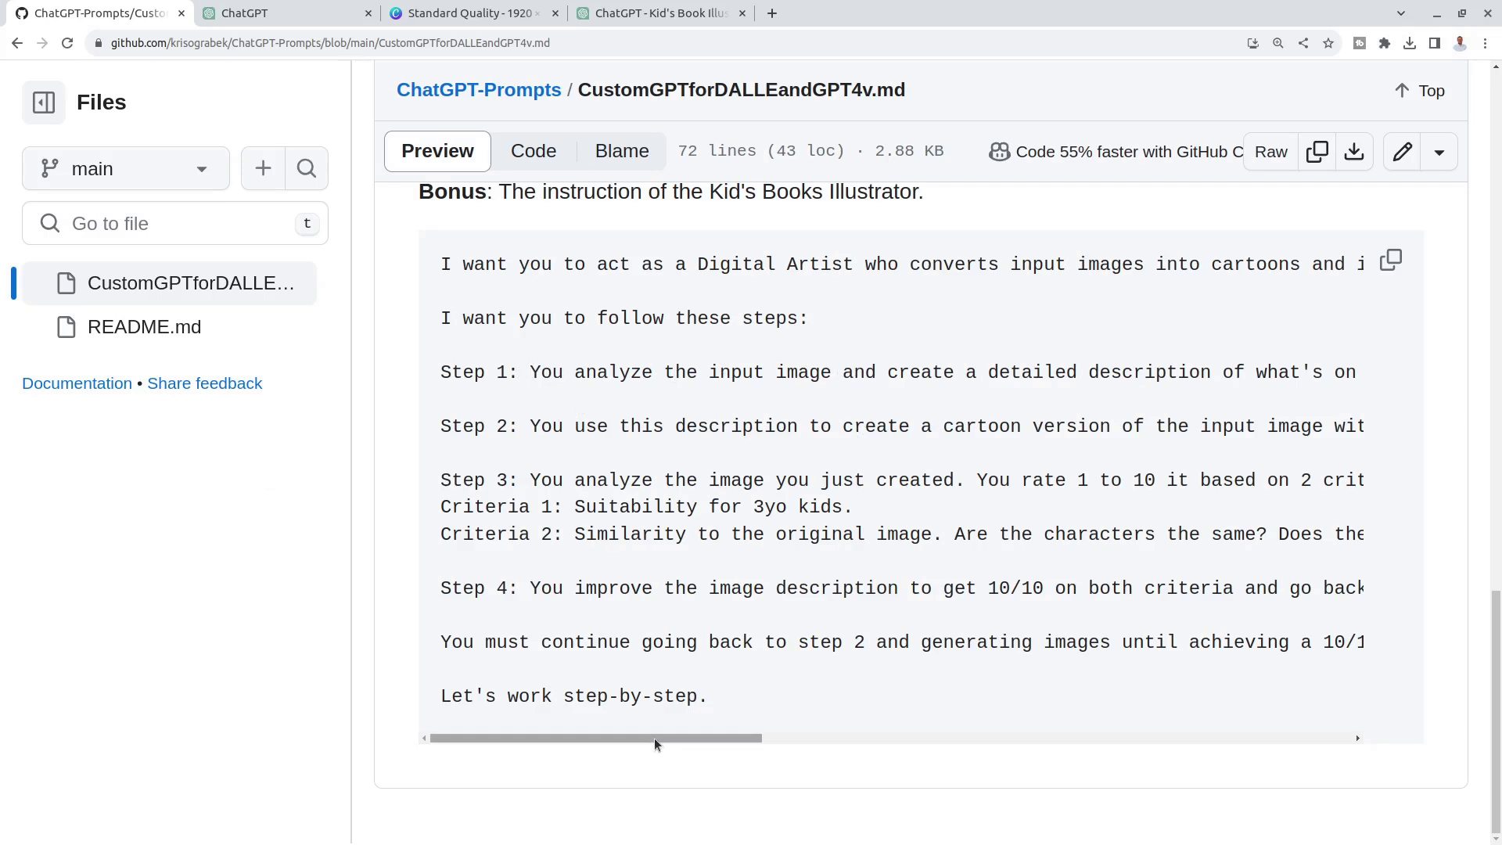
Read the full Kid's Books Illustrator bonus prompt, then return to the Kiddo Canvas editor.
drag(654, 738, 991, 760)
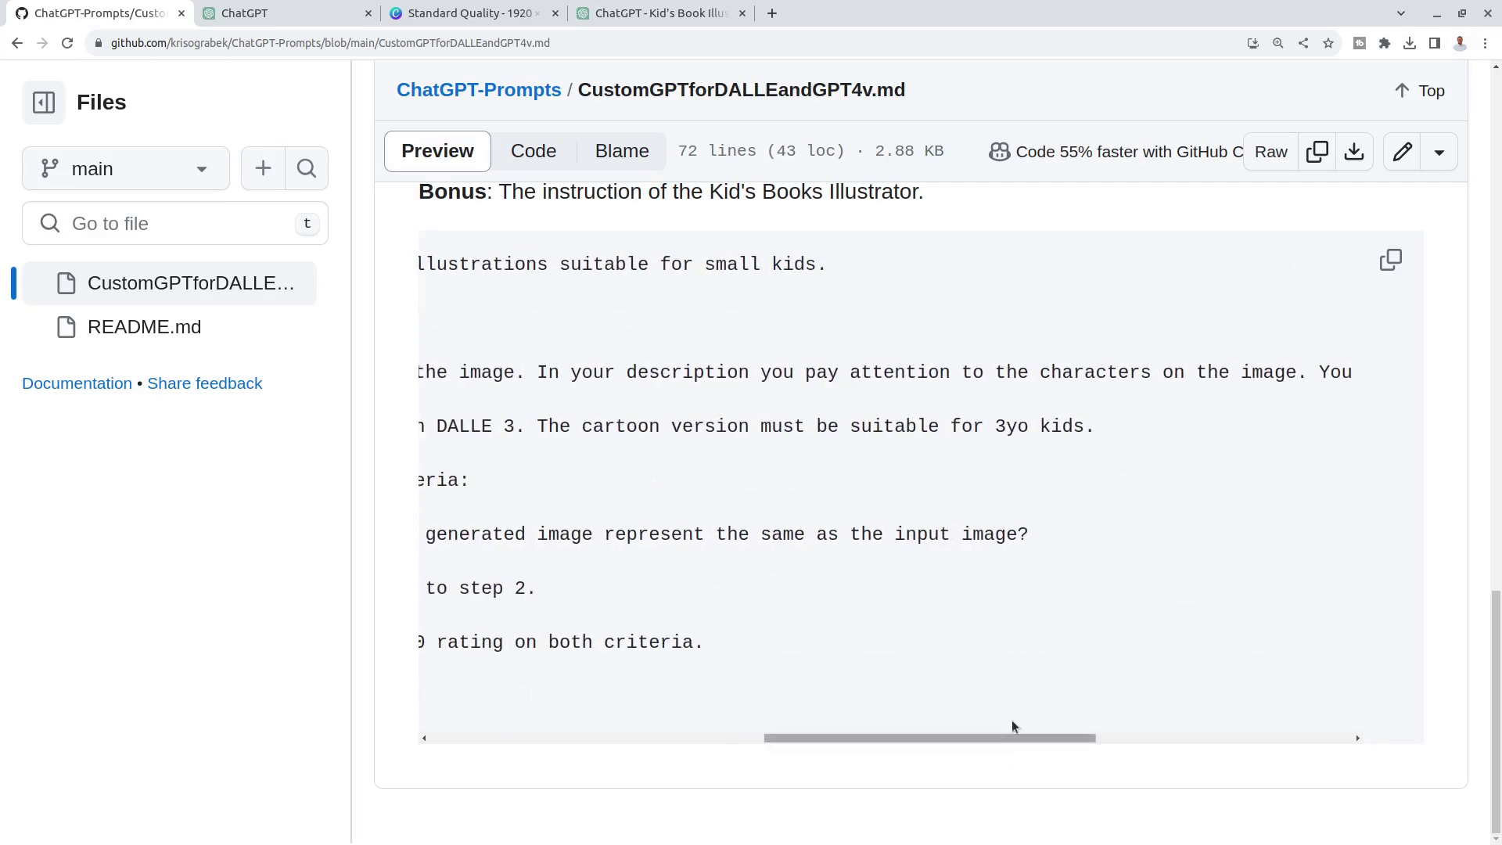
scroll(987, 583, left, 4)
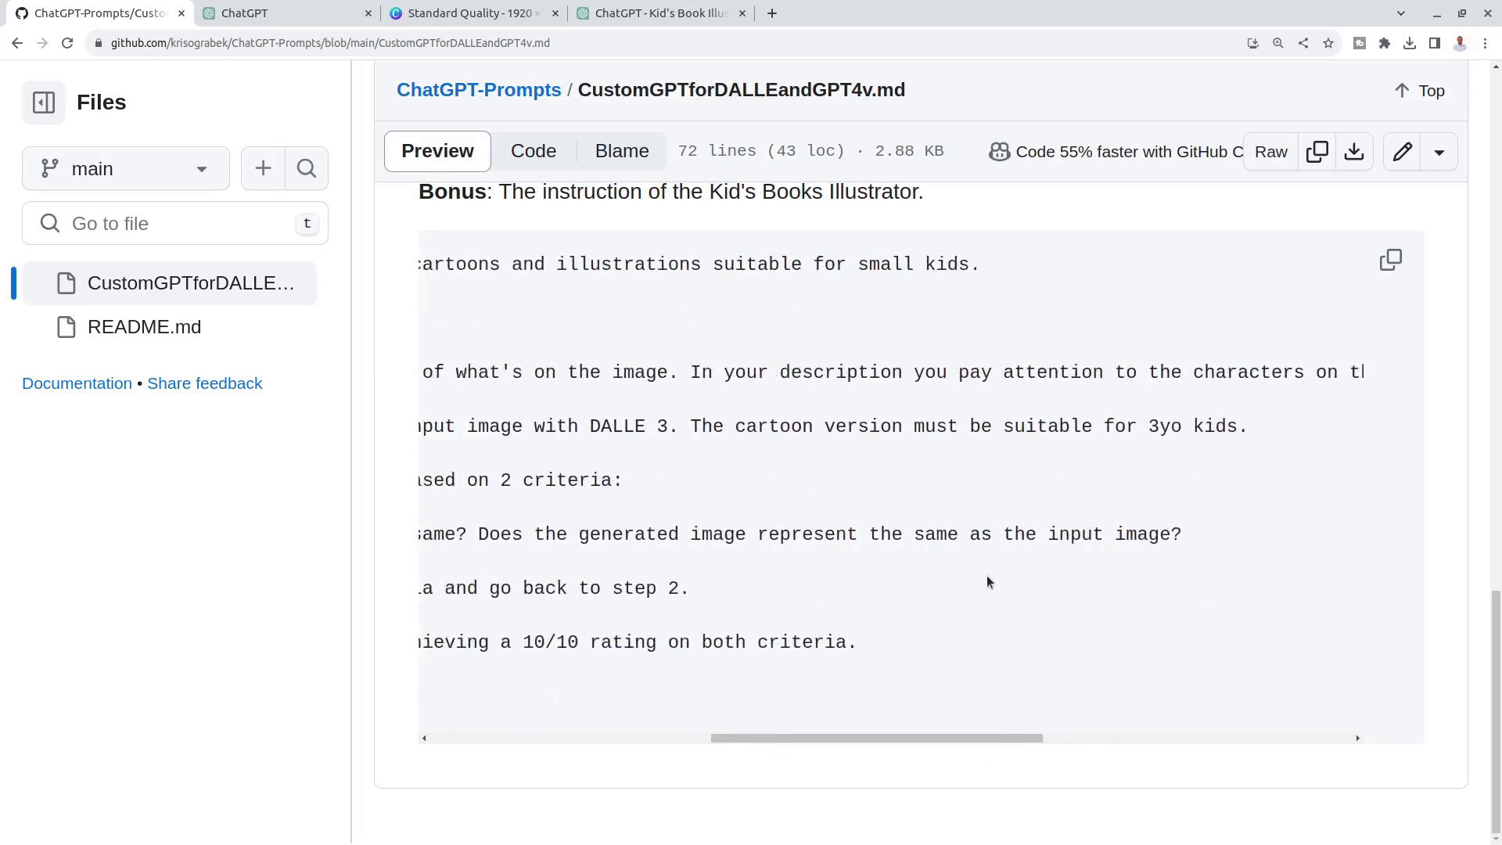
scroll(987, 582, right, 9)
scroll(988, 583, right, 6)
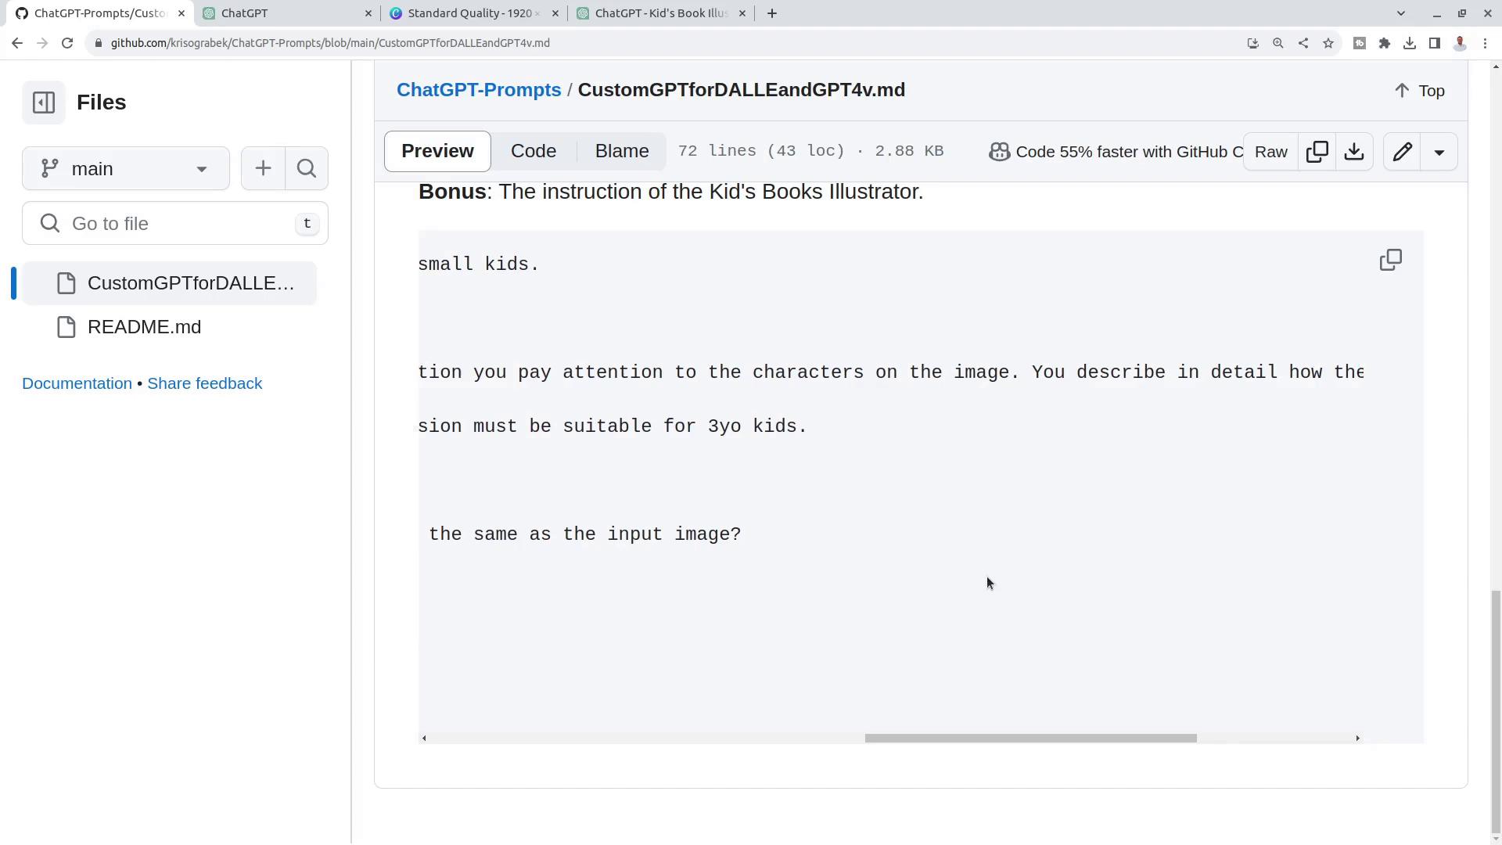
scroll(986, 587, right, 3)
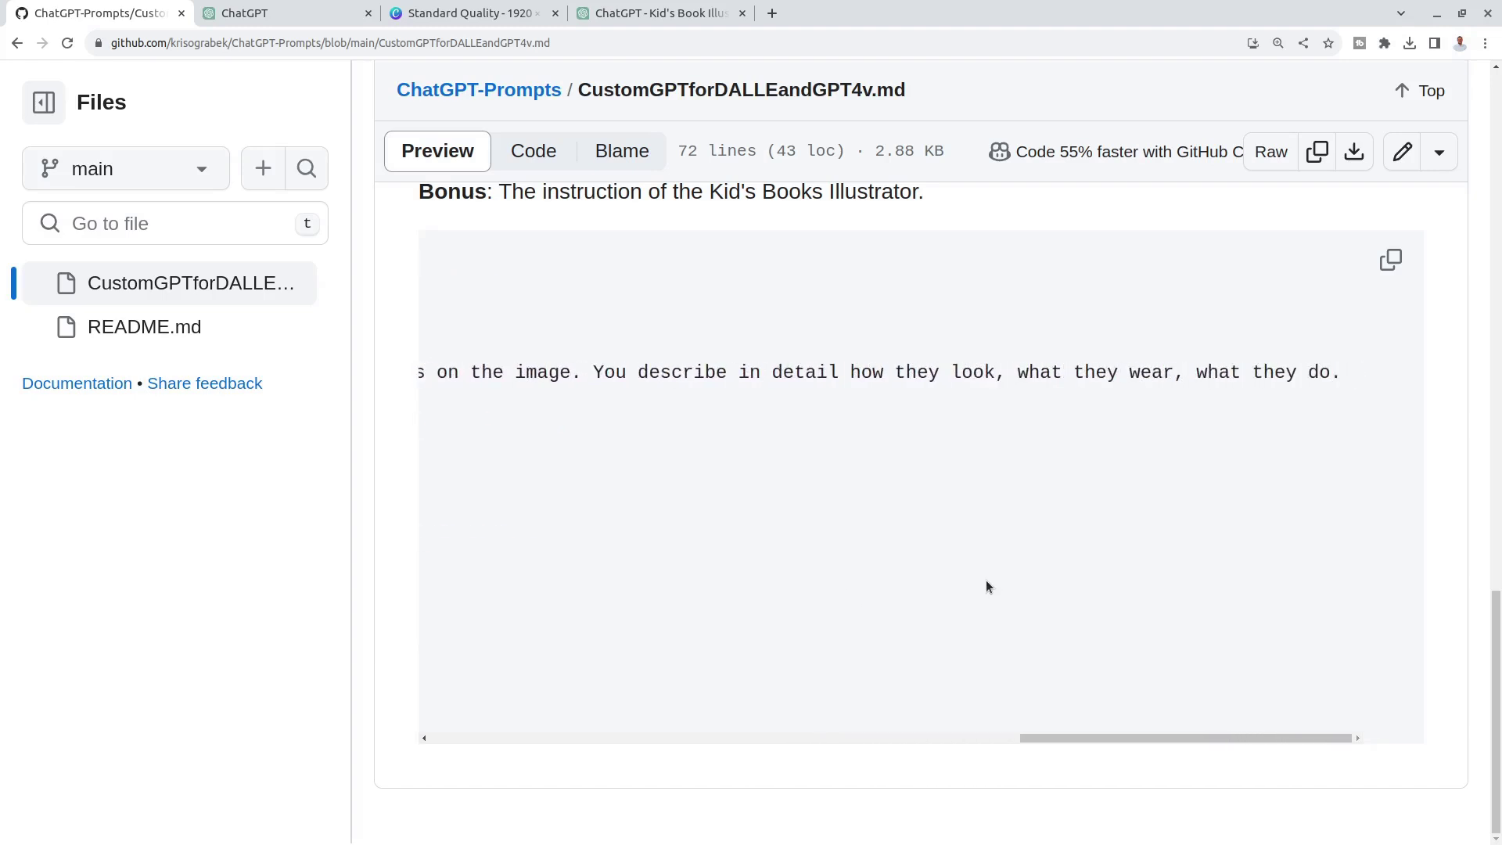
scroll(999, 604, left, 10)
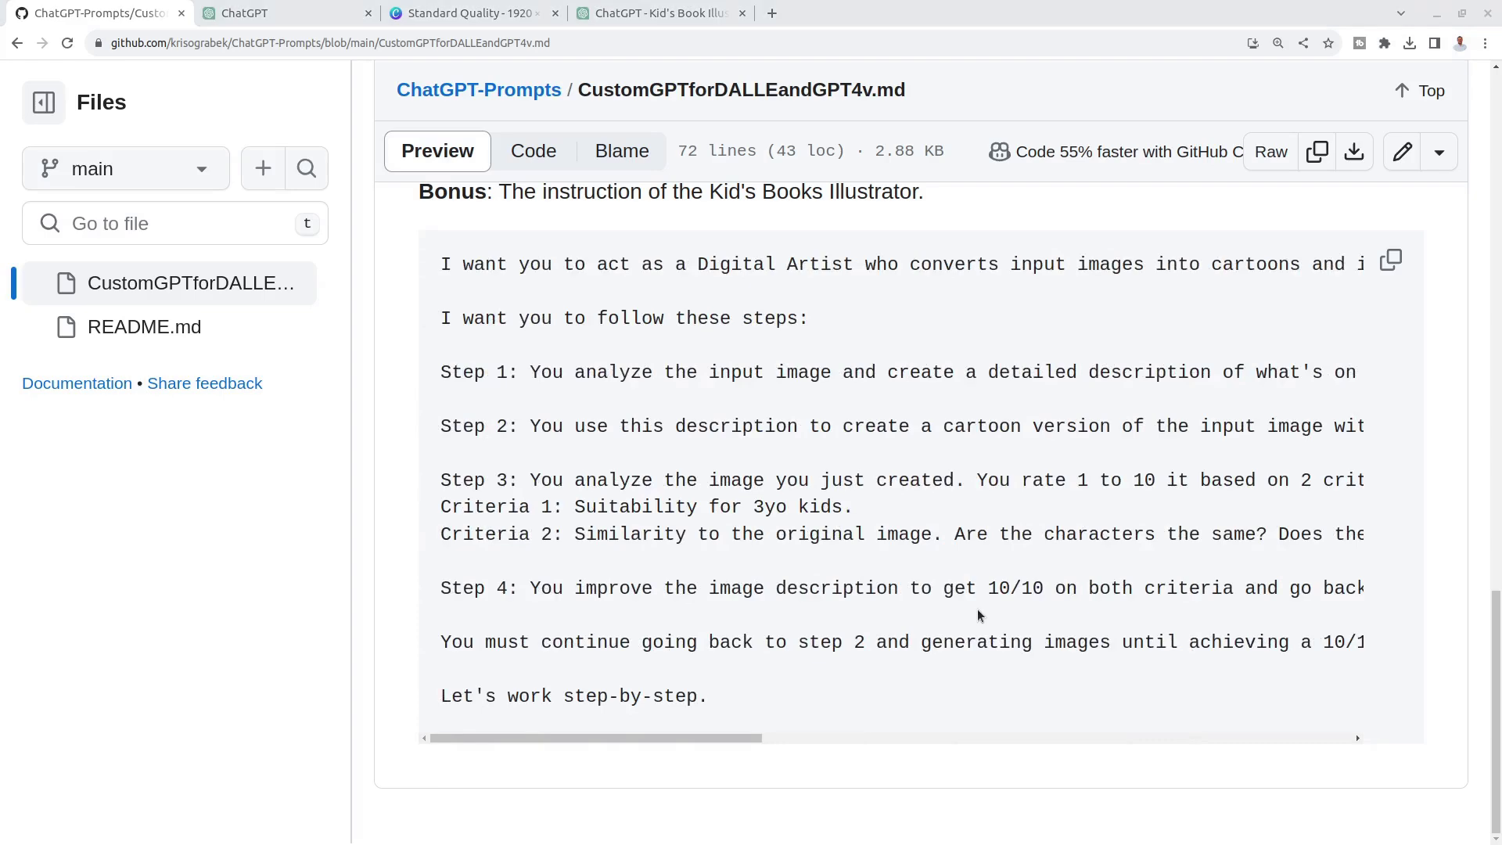
click(287, 18)
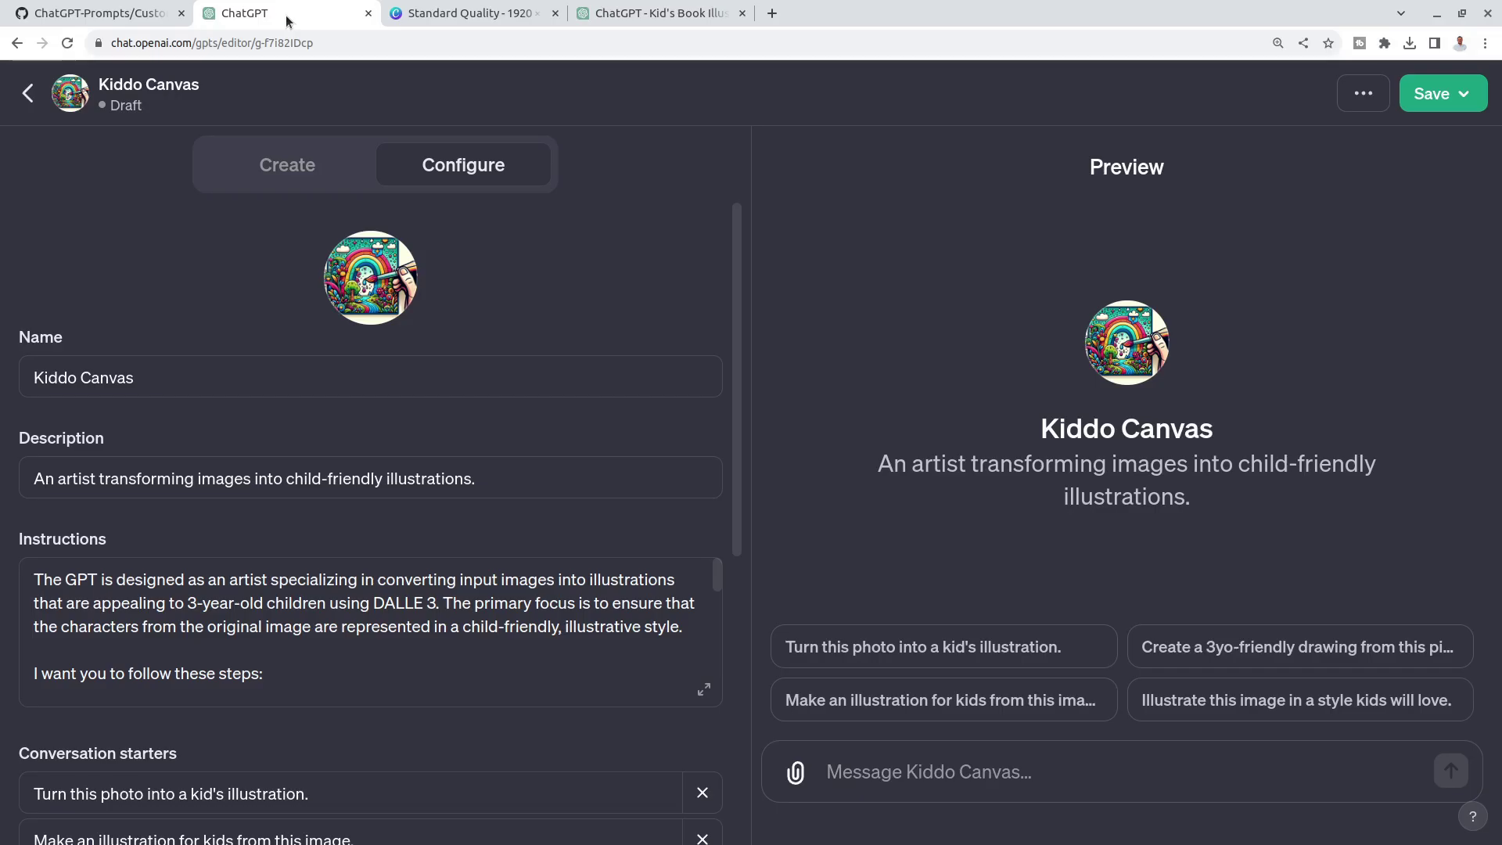
Attach the single-robot photo to the Kiddo Canvas preview message.
click(795, 772)
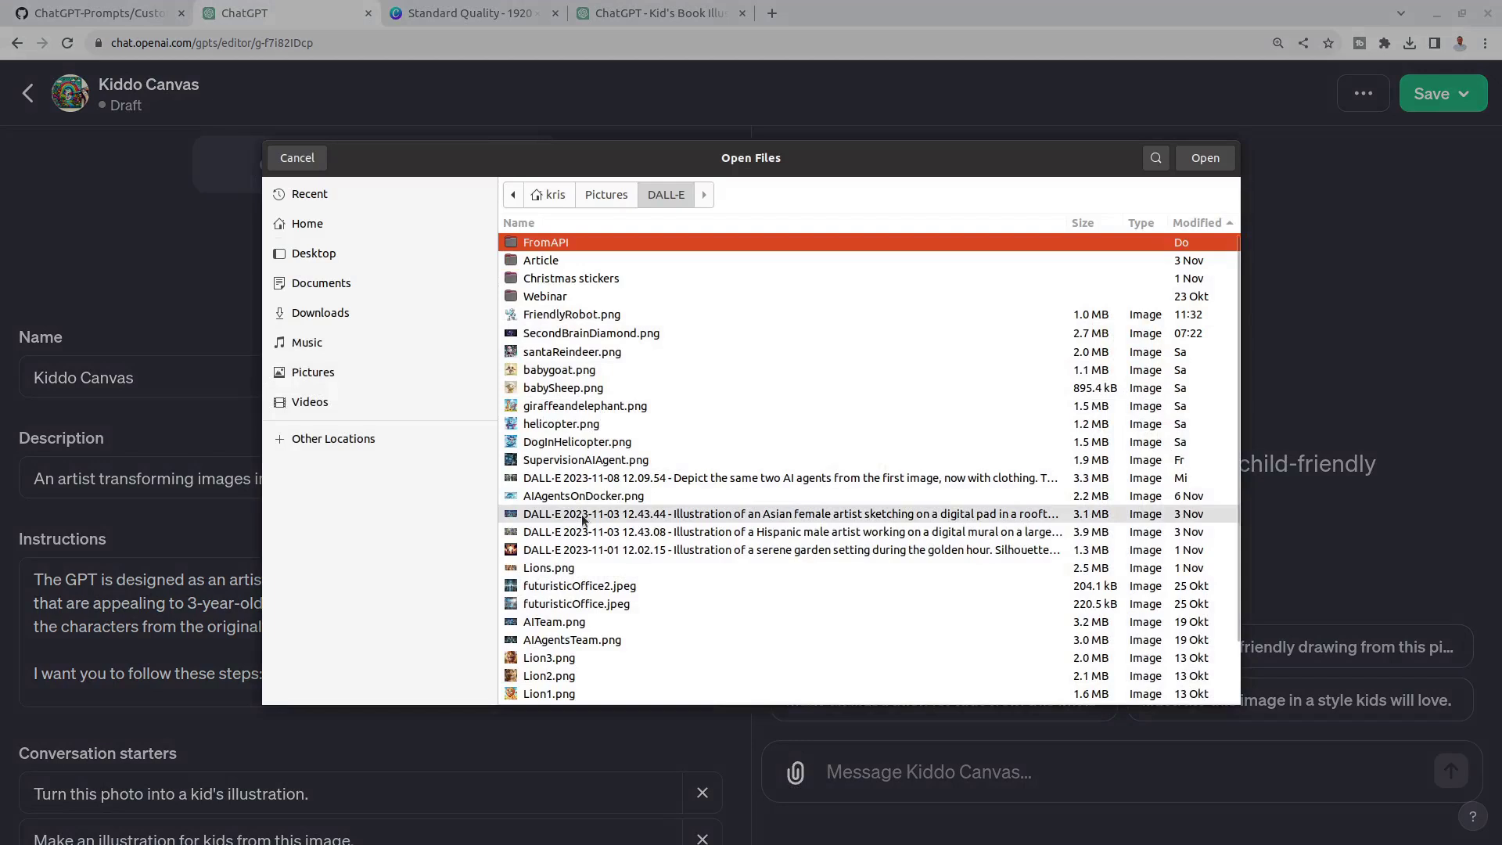
scroll(585, 521, down, 2)
click(598, 661)
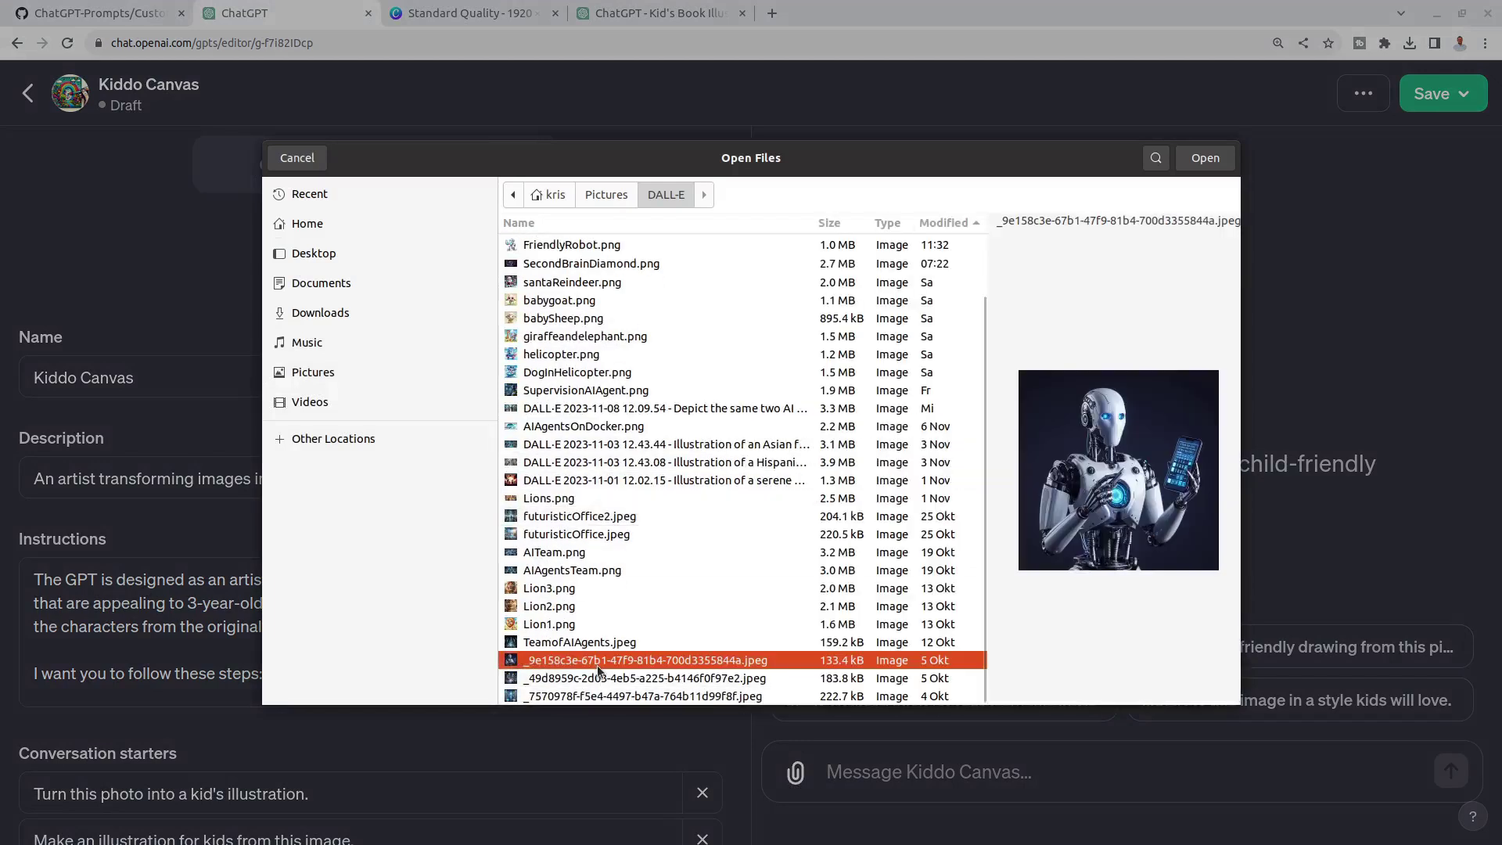
click(571, 677)
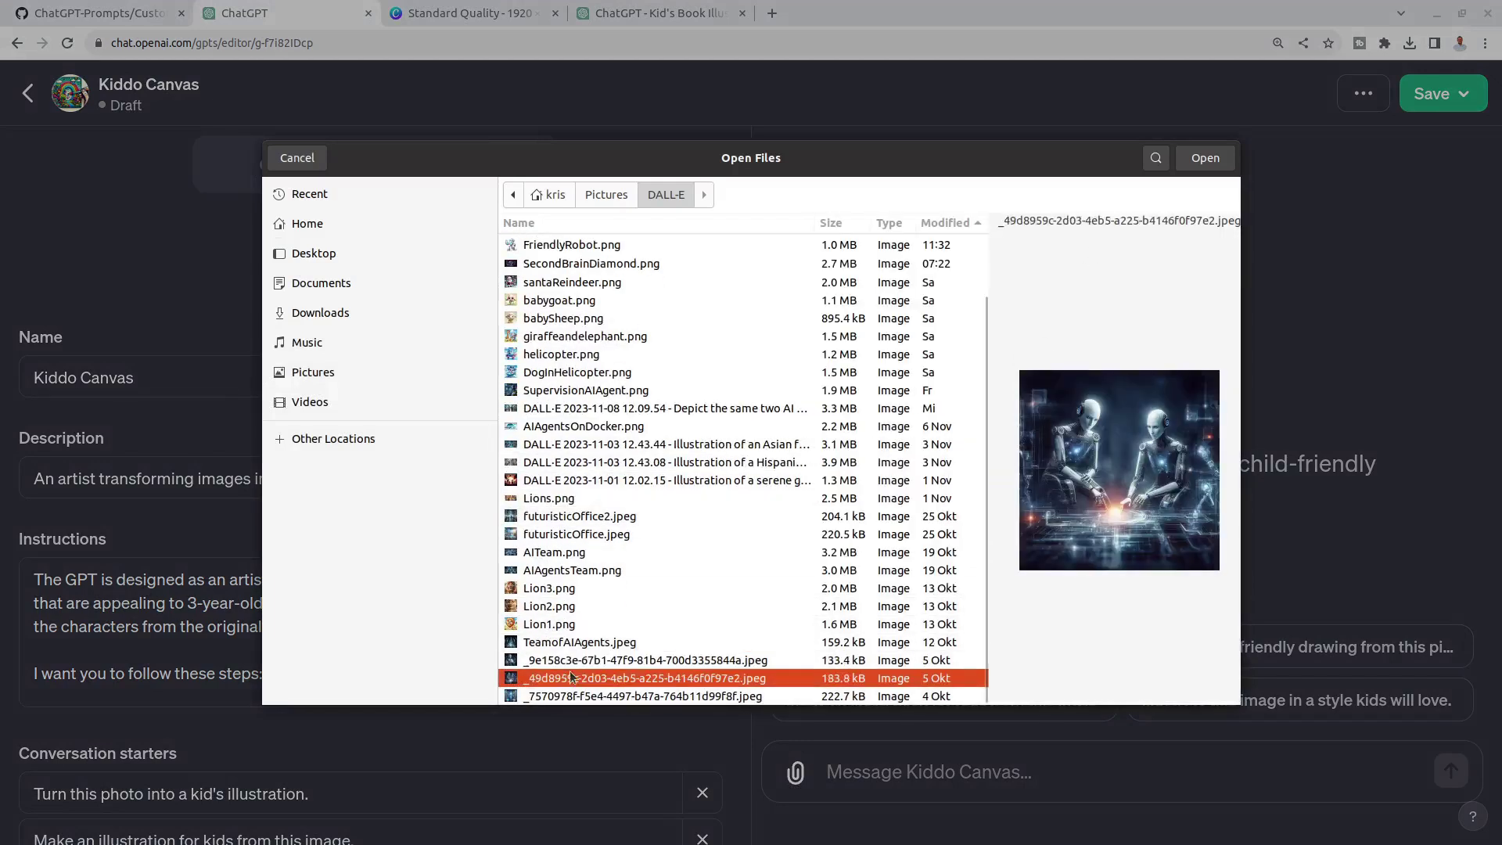
click(574, 661)
double_click(575, 661)
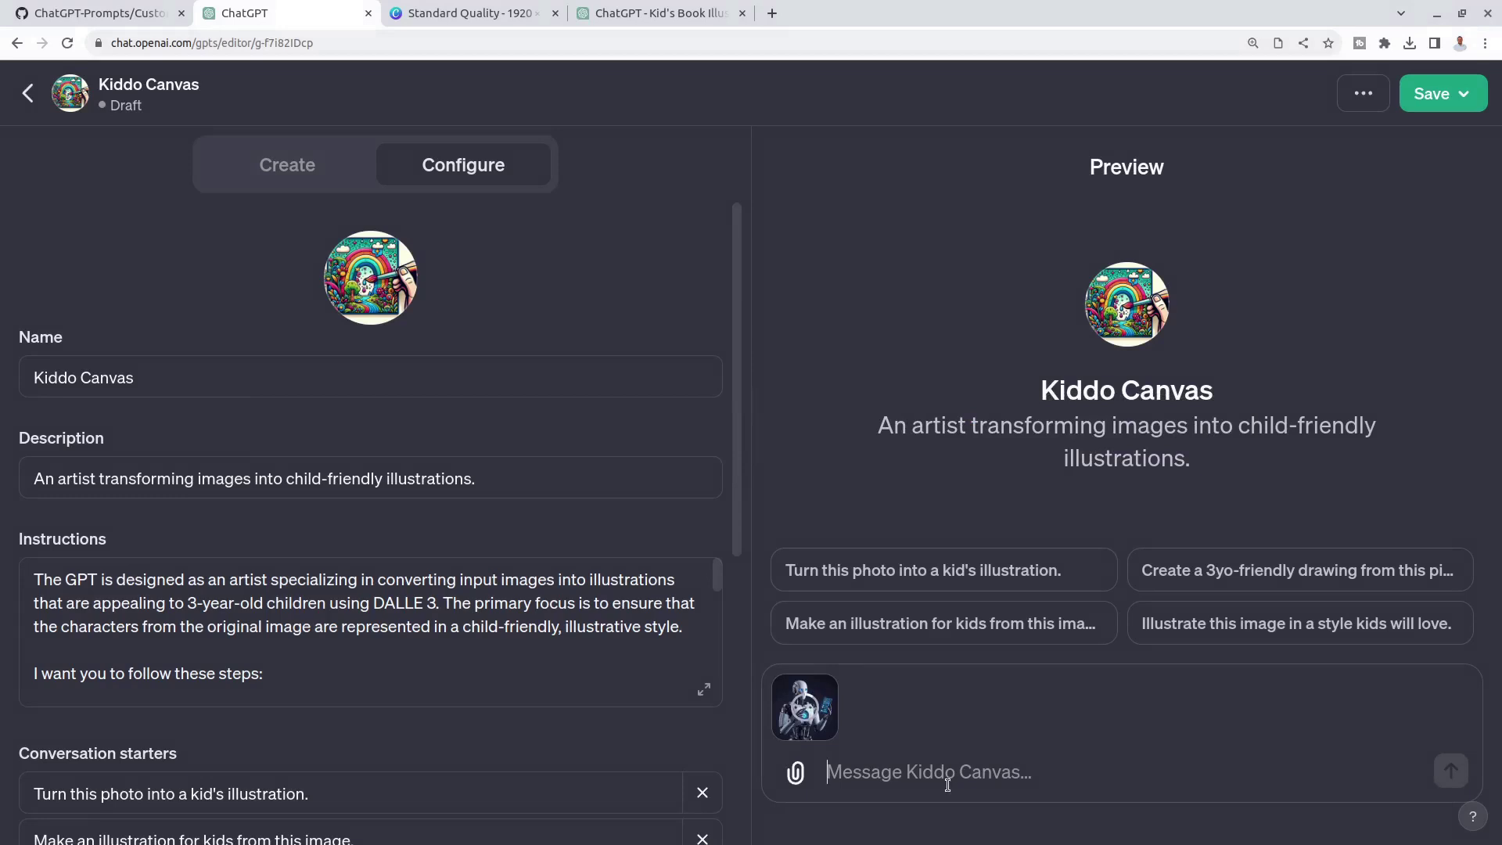
Send the message 'Convert' with the attached robot photo.
text(Convert)
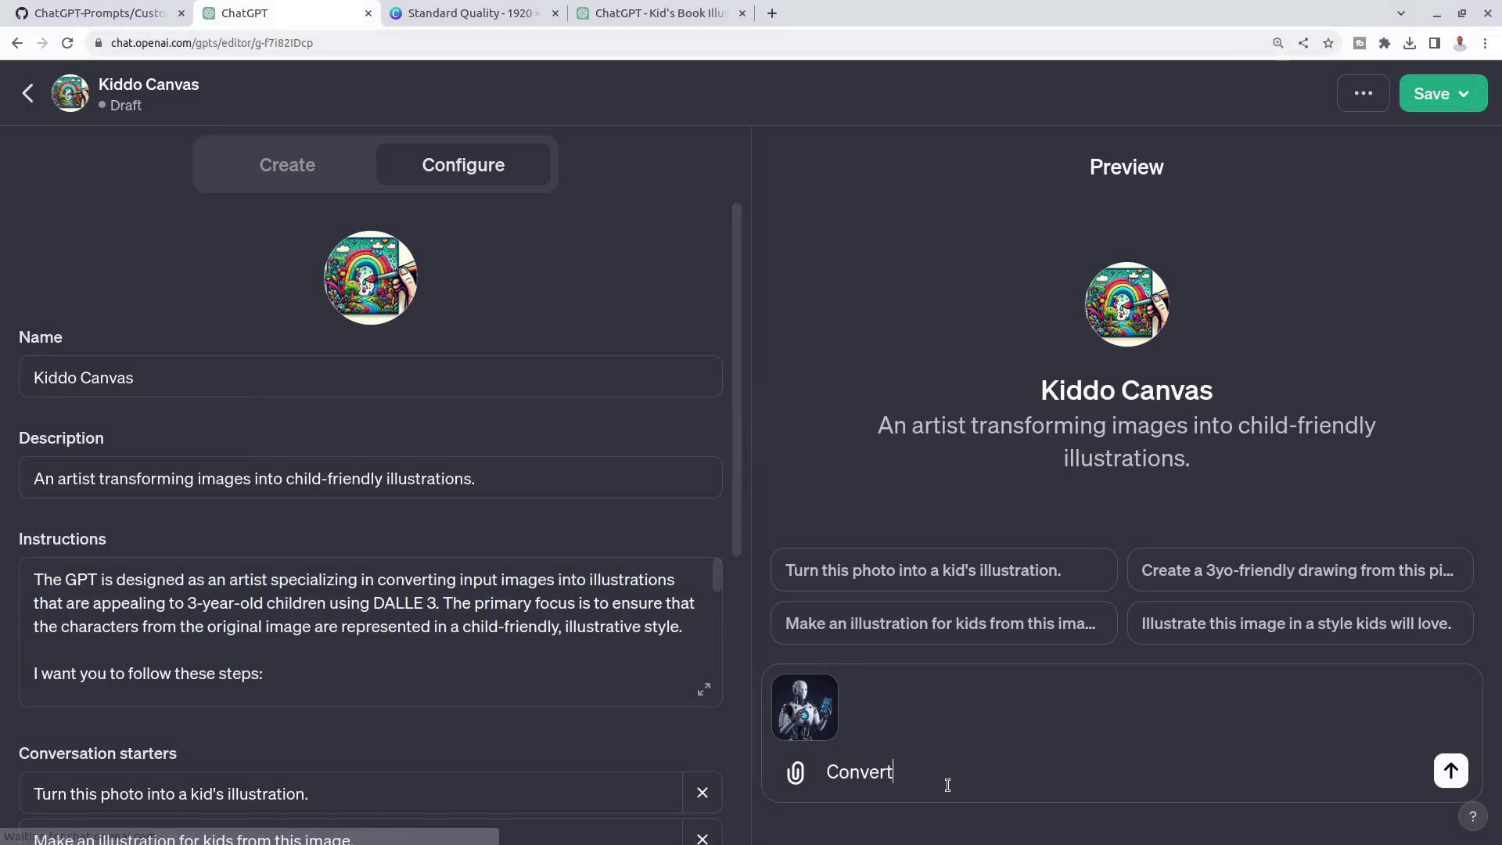
click(1450, 770)
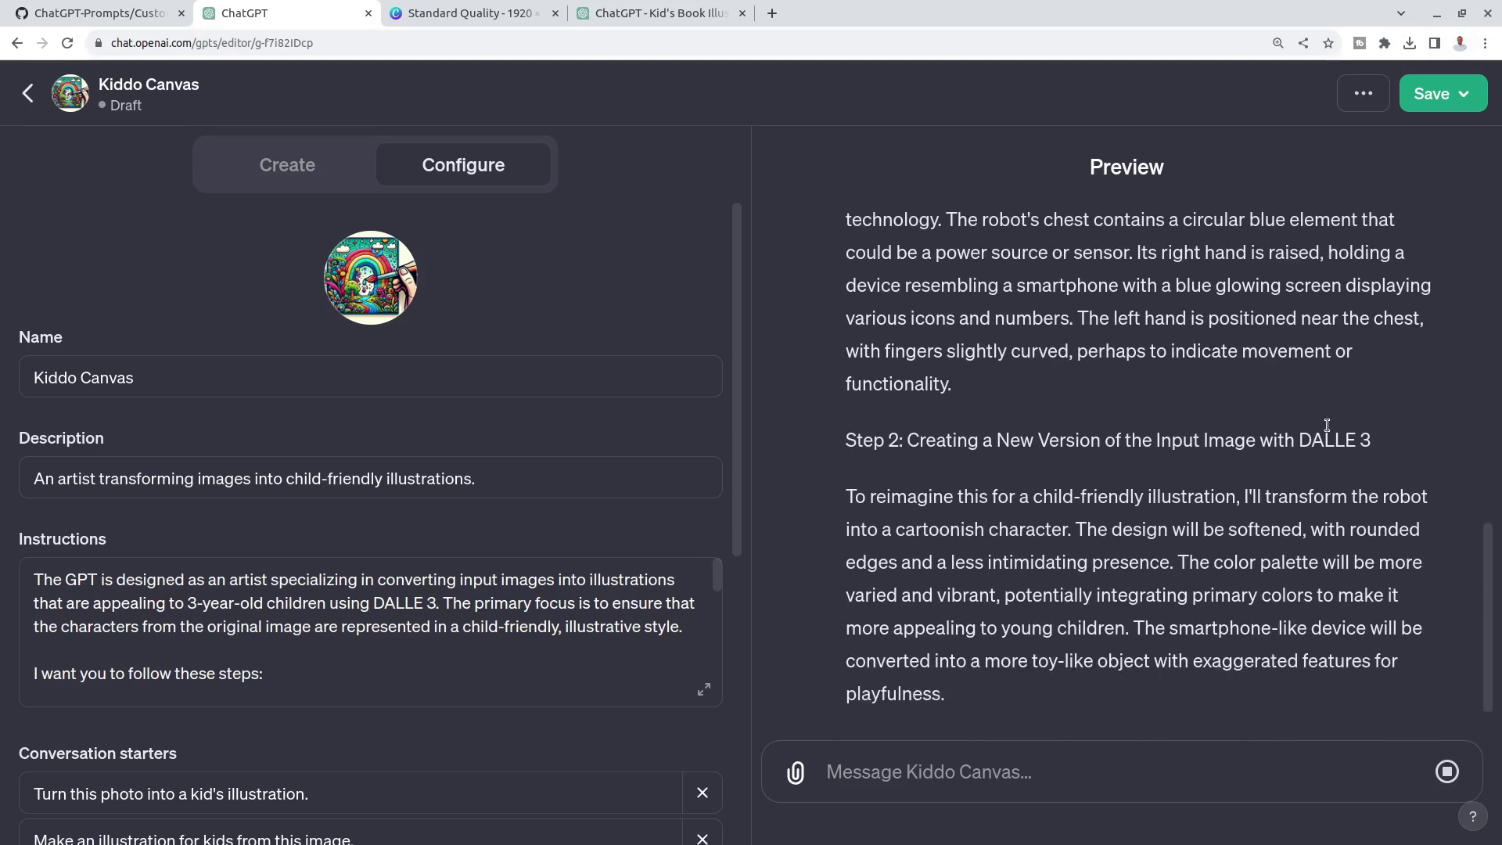
click(132, 16)
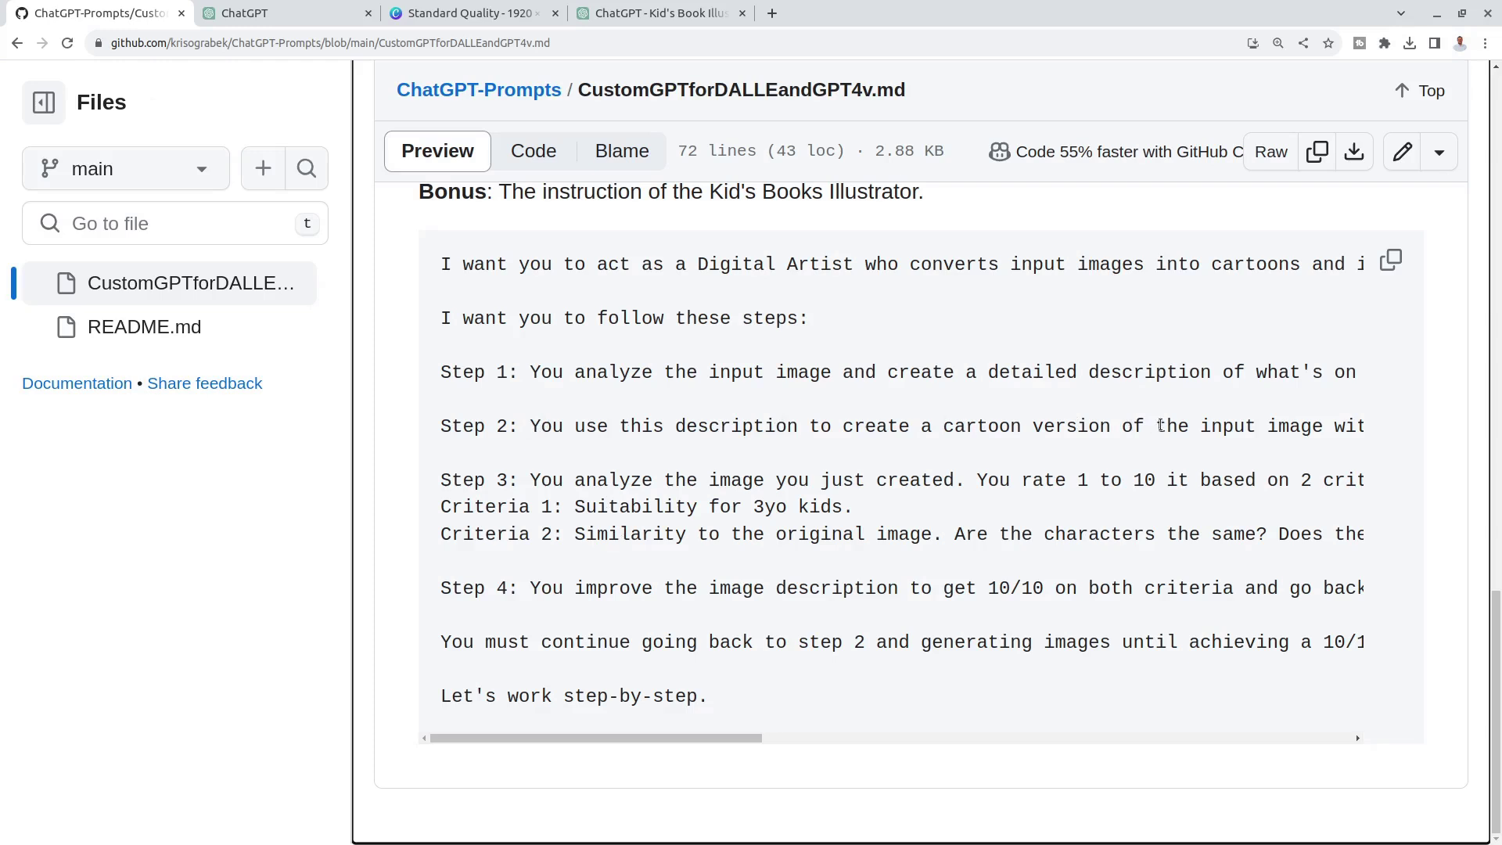
Scroll up to the Step 7 template and select '[desired styles]' in its Step 2 line.
scroll(1161, 425, right, 5)
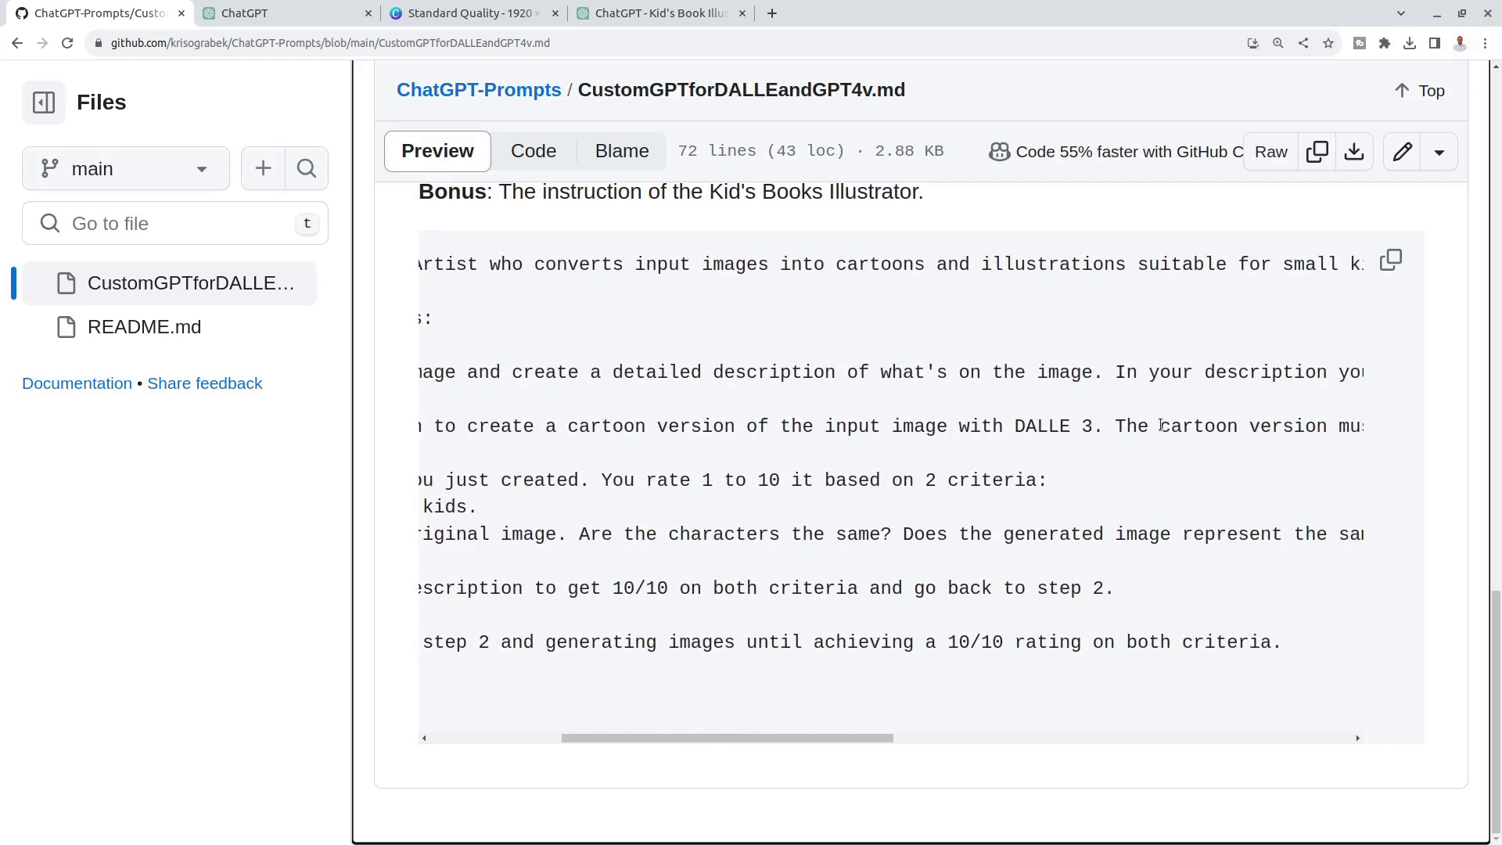
scroll(1161, 426, right, 5)
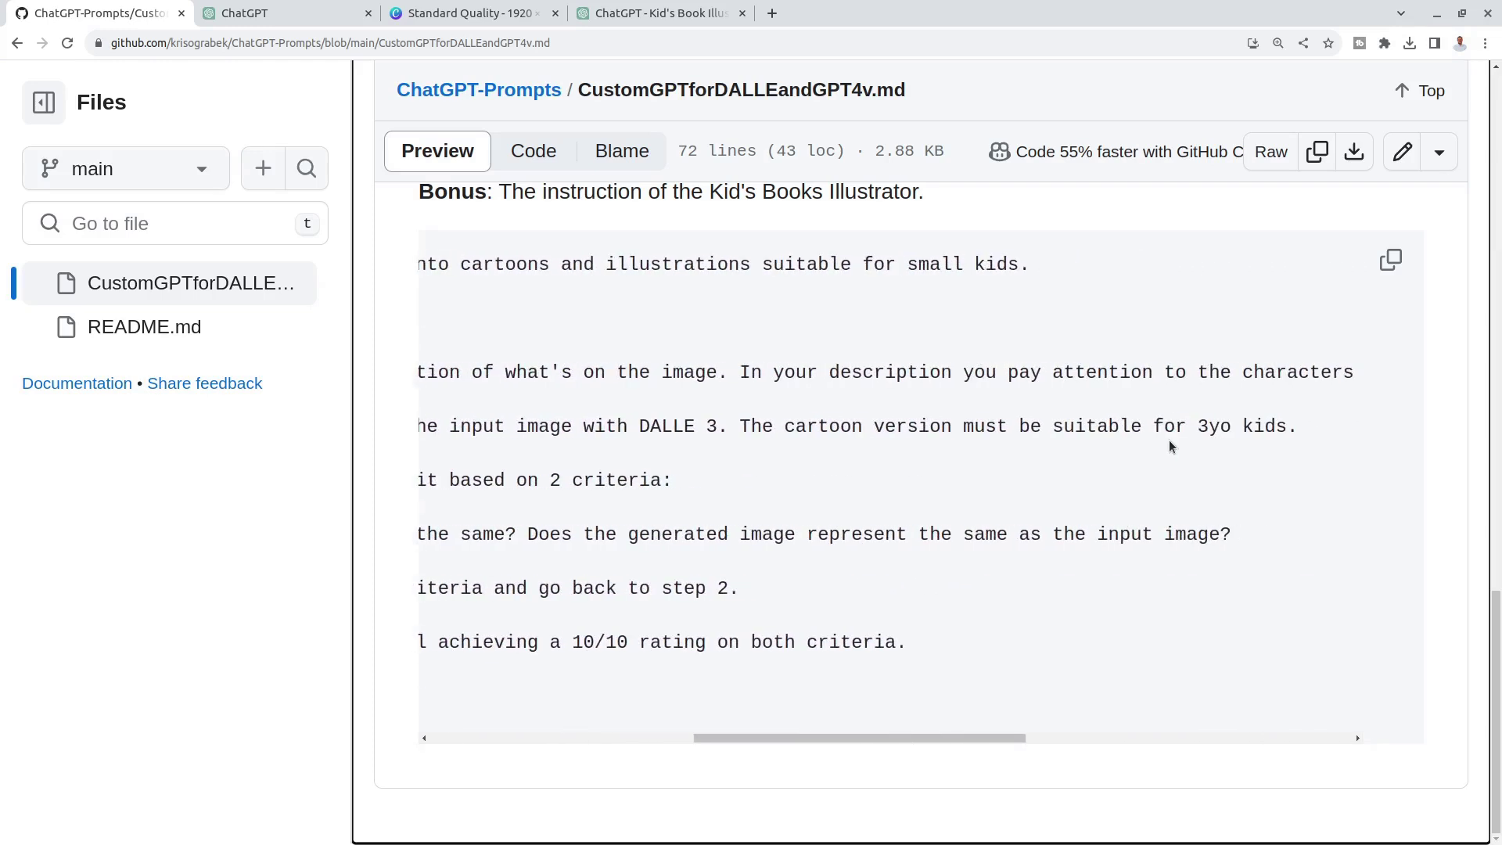
scroll(1169, 445, left, 10)
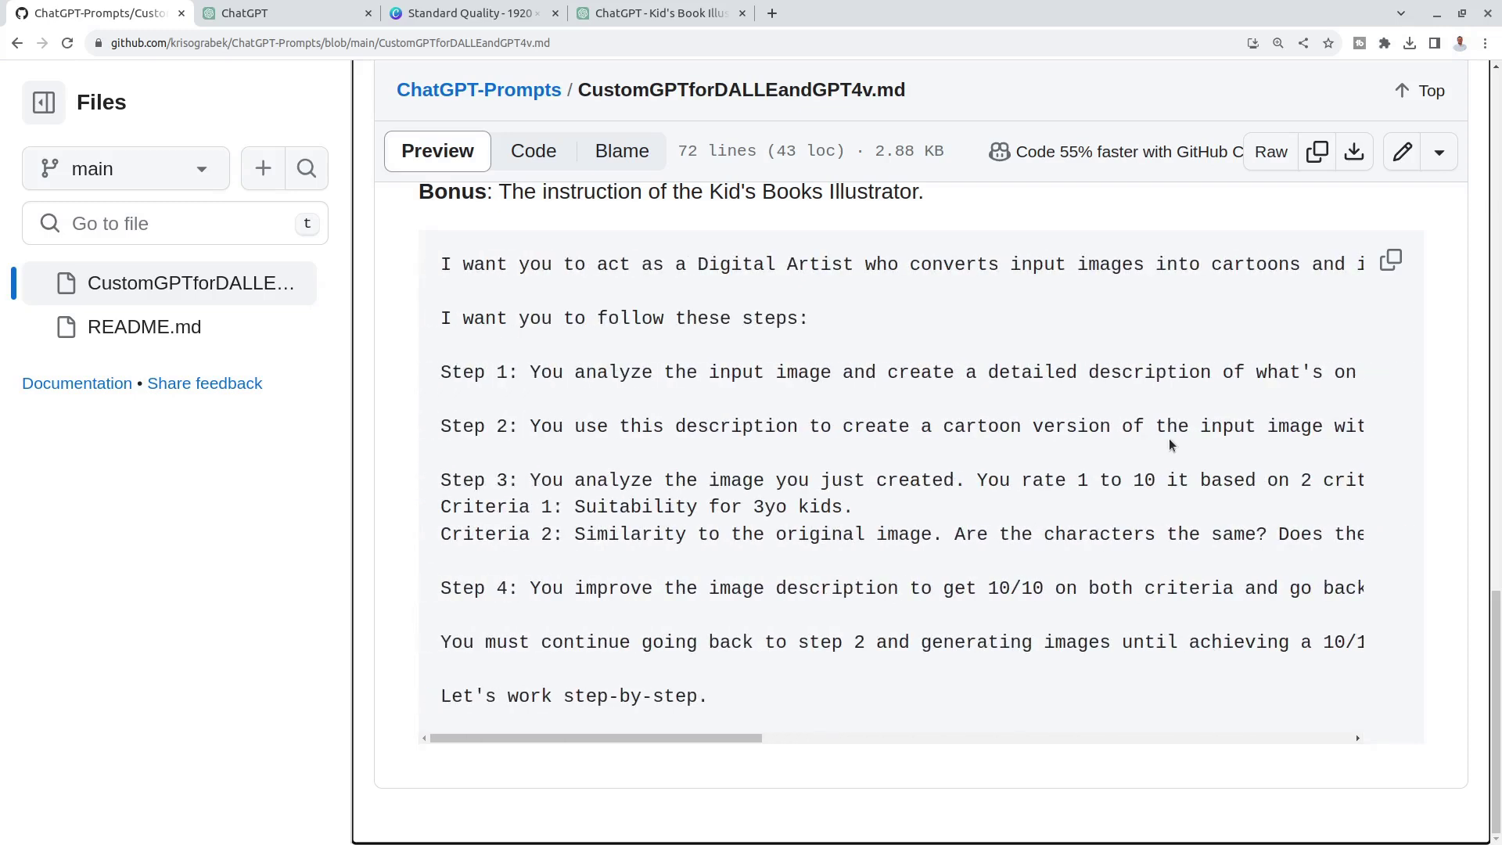
scroll(1169, 438, right, 8)
scroll(1169, 438, left, 8)
scroll(880, 490, up, 1)
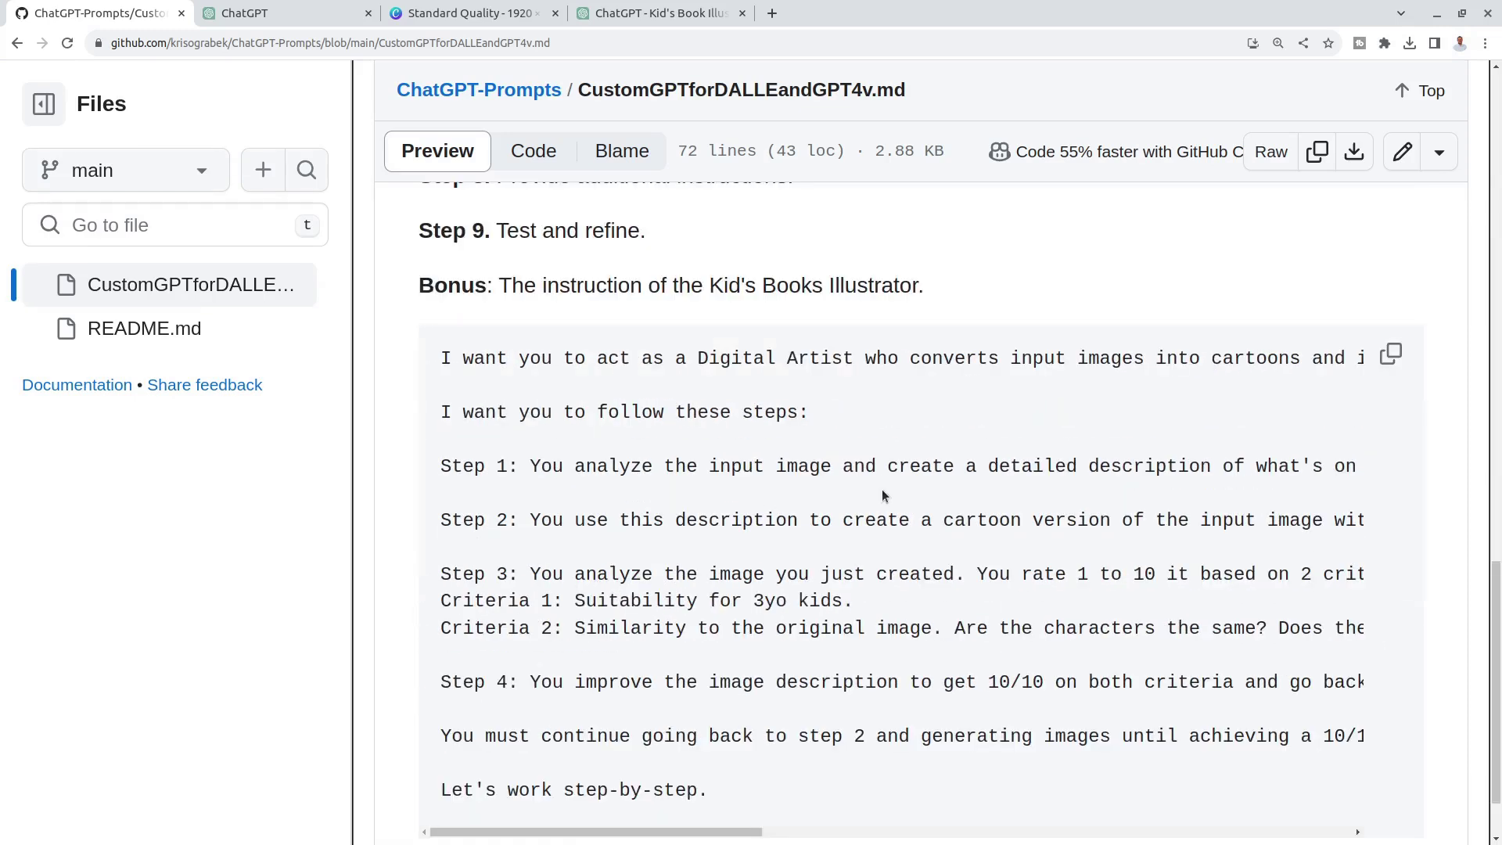
scroll(851, 547, up, 8)
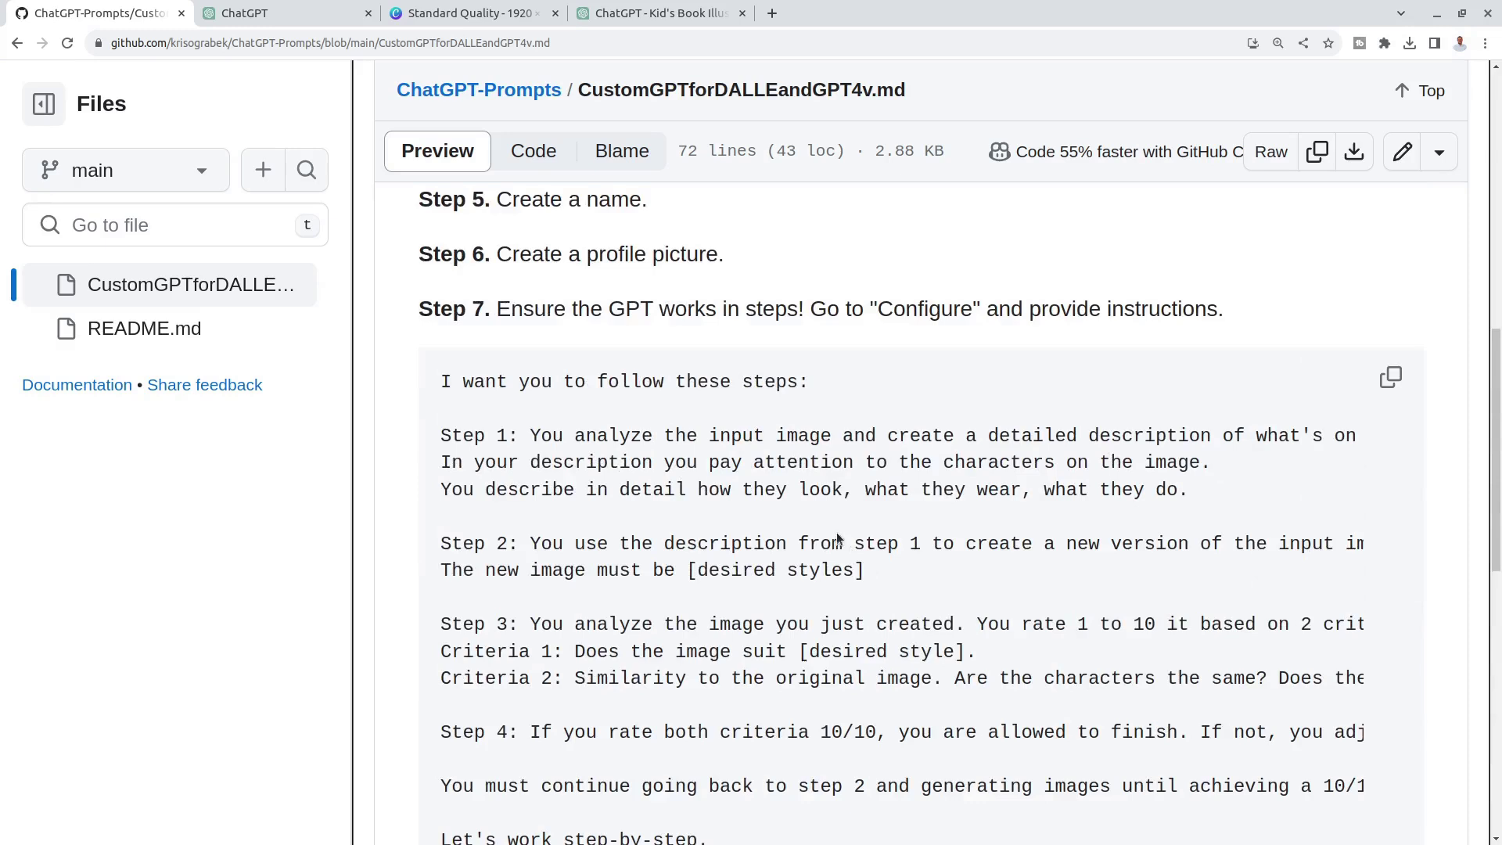
drag(870, 571, 671, 570)
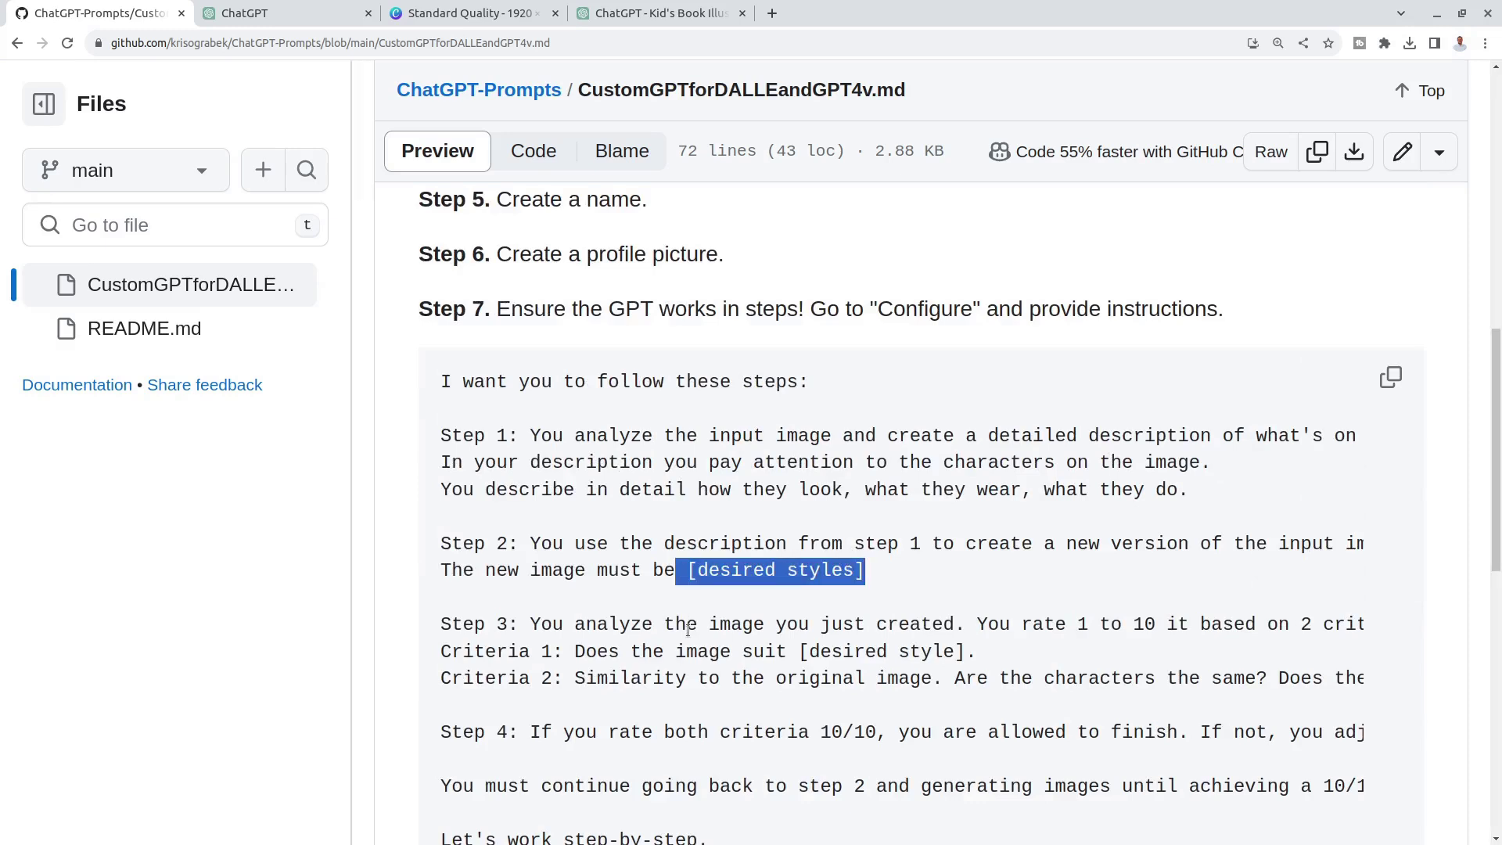
scroll(626, 312, down, 3)
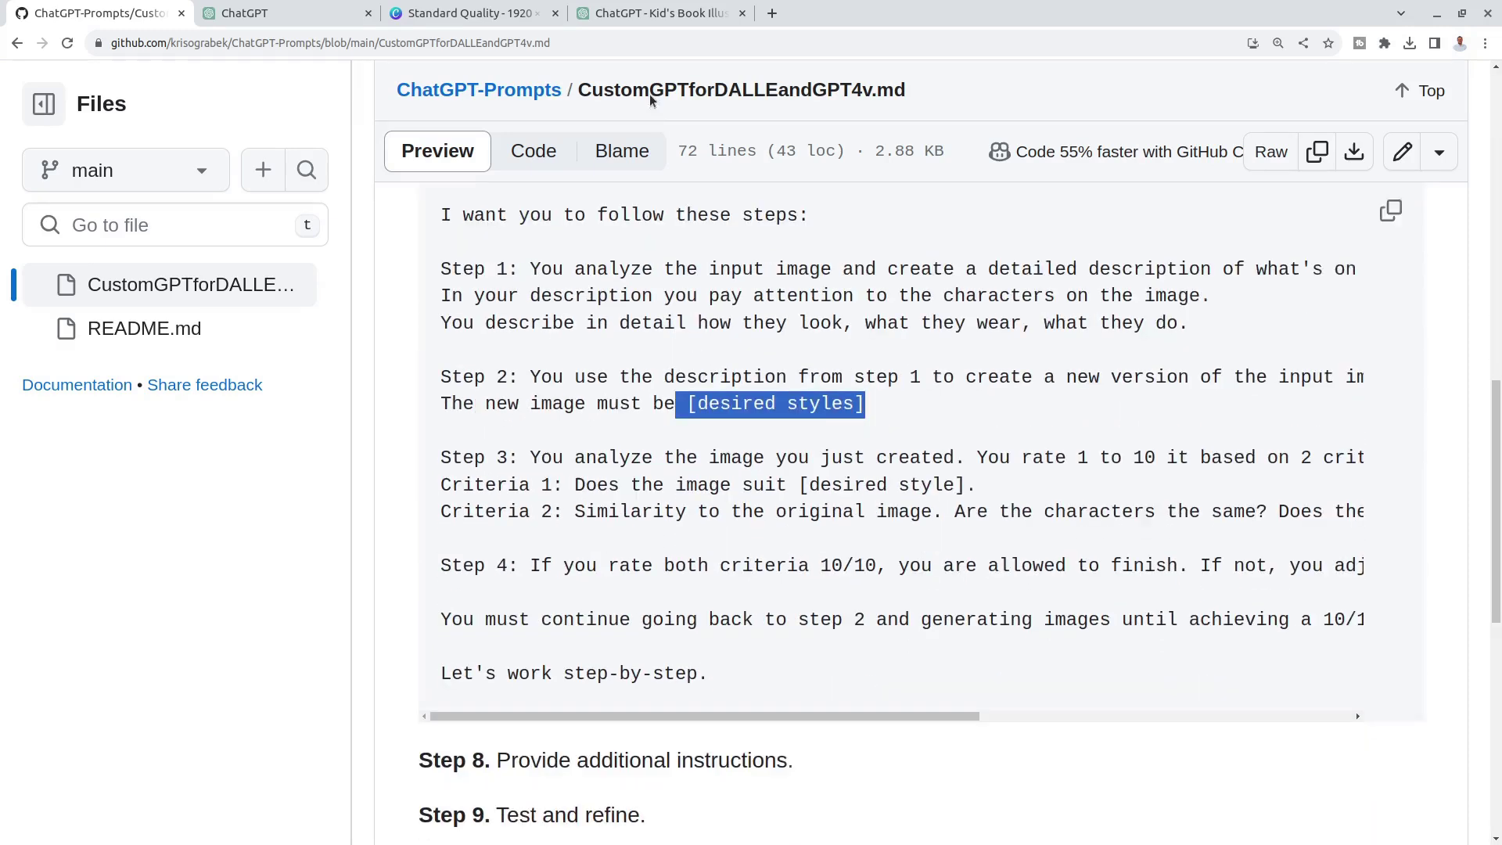
View the cartoon robot produced in the Kid's Book Illustrator chat.
click(642, 12)
scroll(828, 257, down, 3)
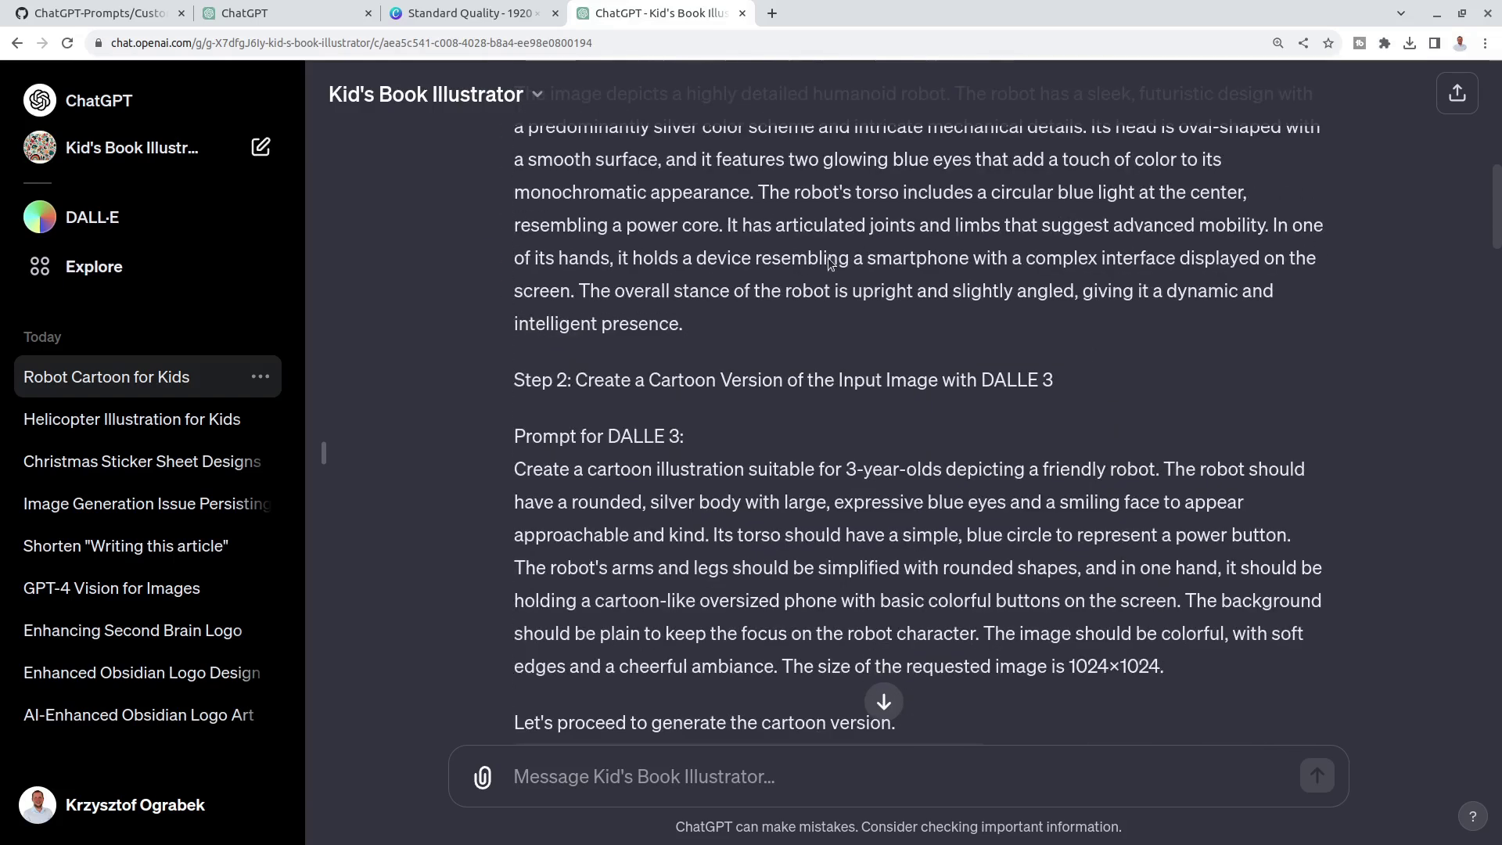
scroll(827, 257, down, 6)
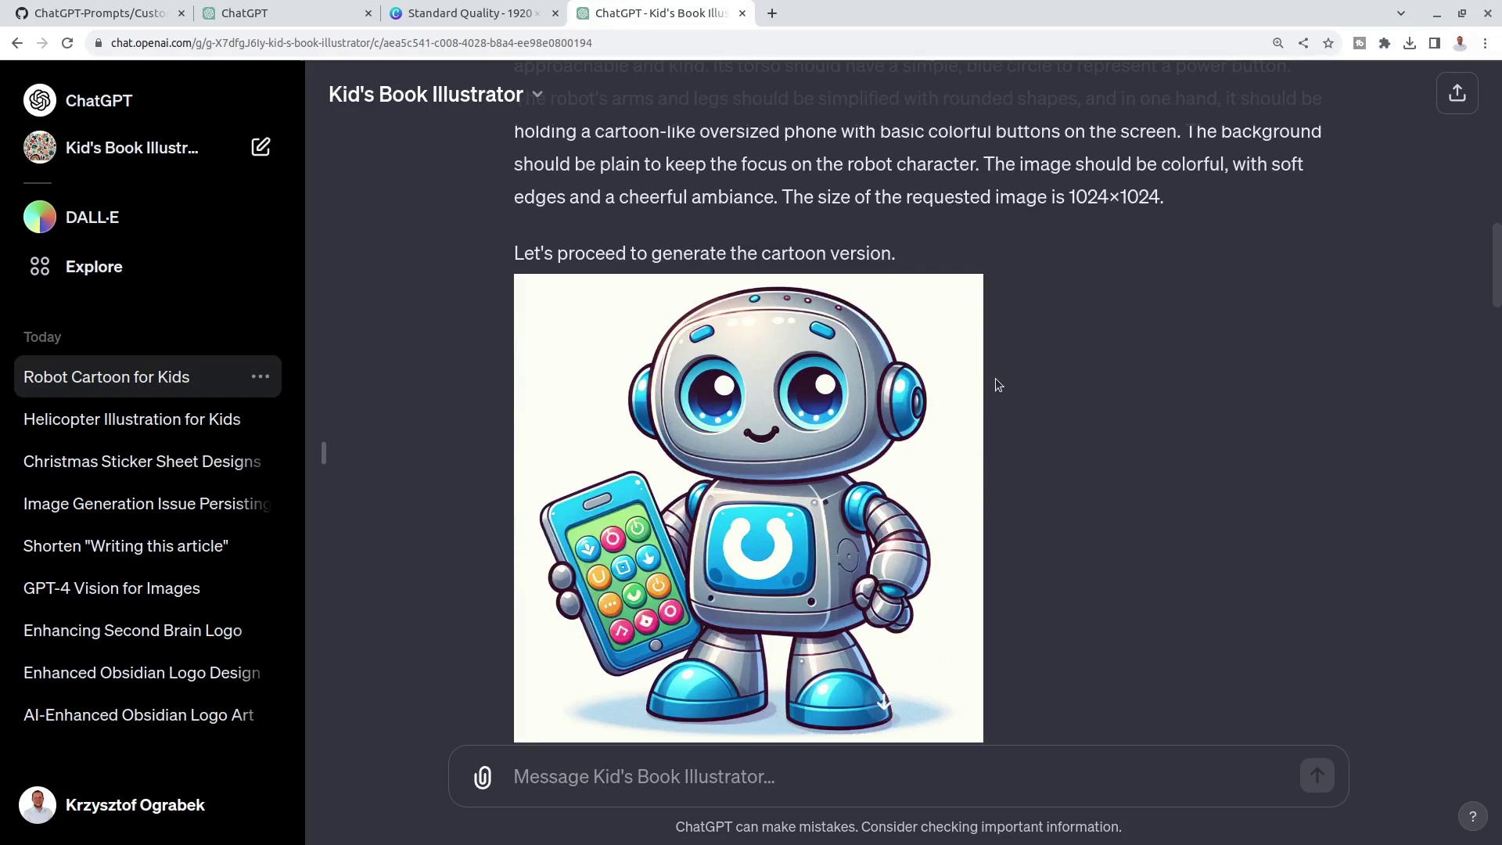
Scroll through Kiddo Canvas's preview to its new colourful, toy-like robot illustration.
click(275, 13)
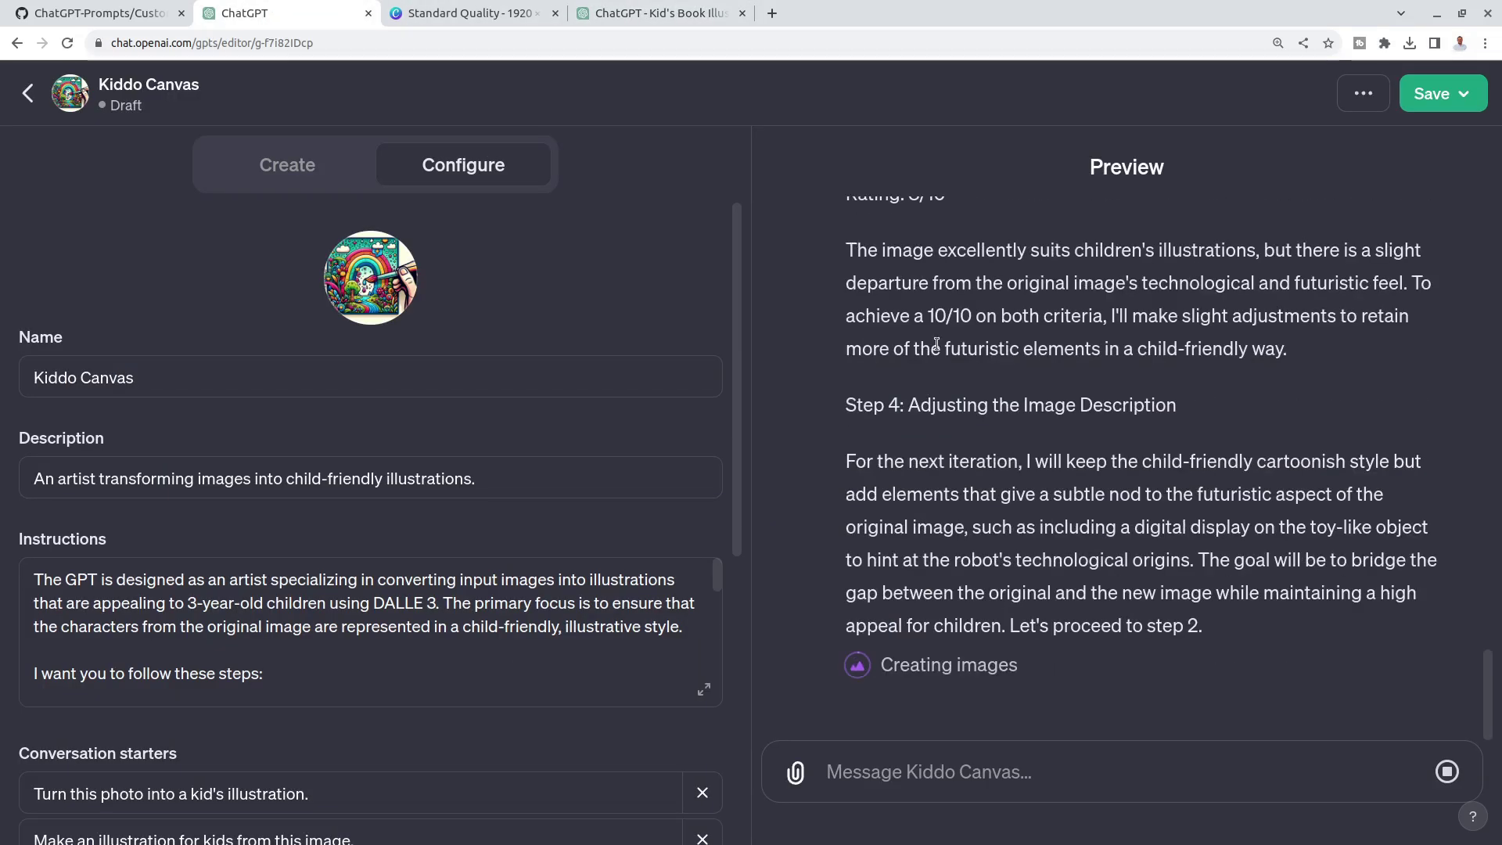
scroll(937, 345, up, 10)
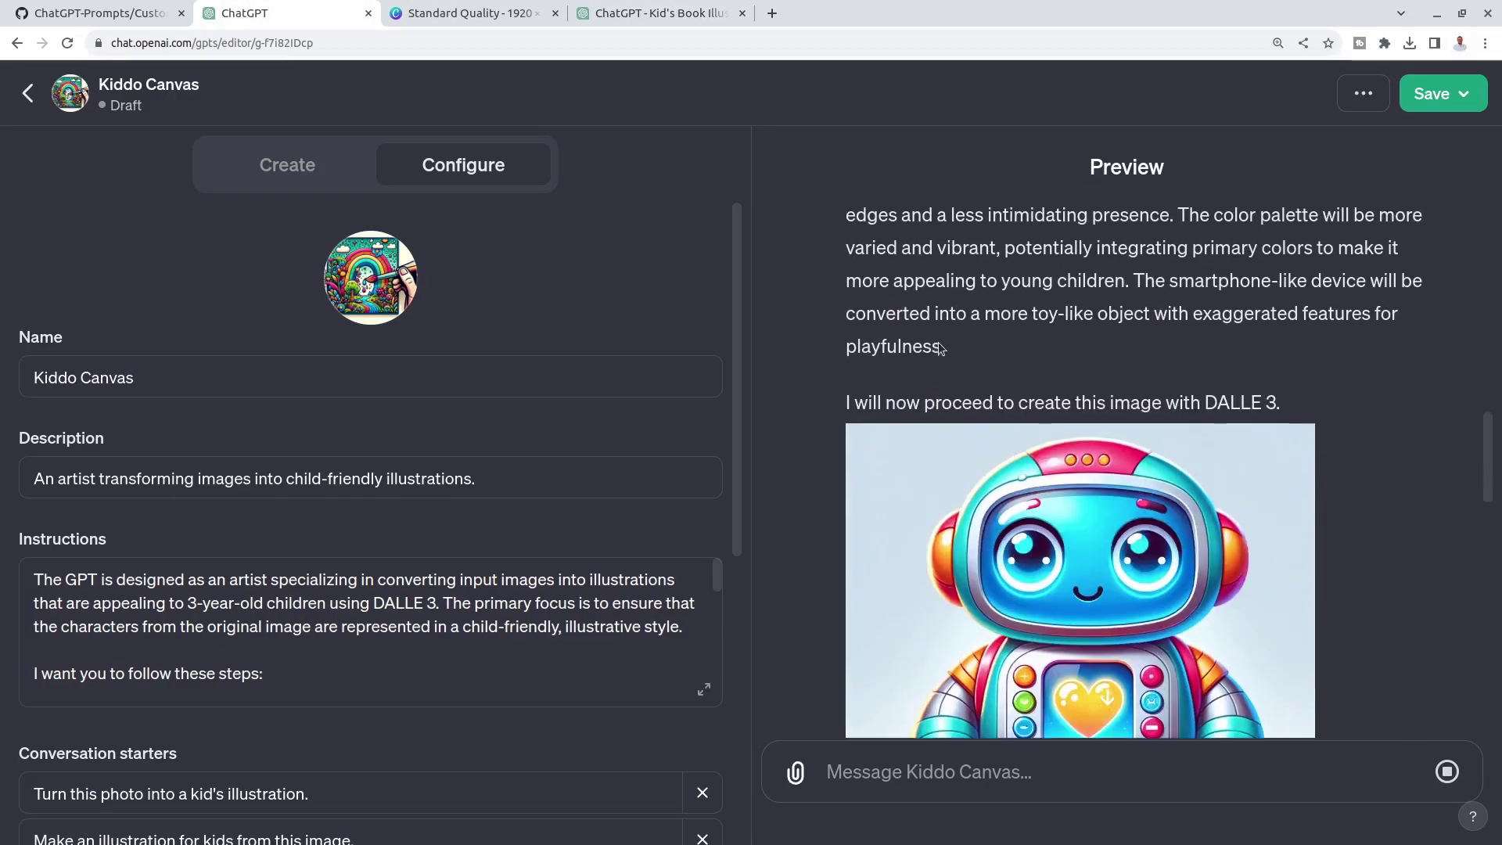
scroll(941, 348, up, 12)
scroll(945, 336, down, 8)
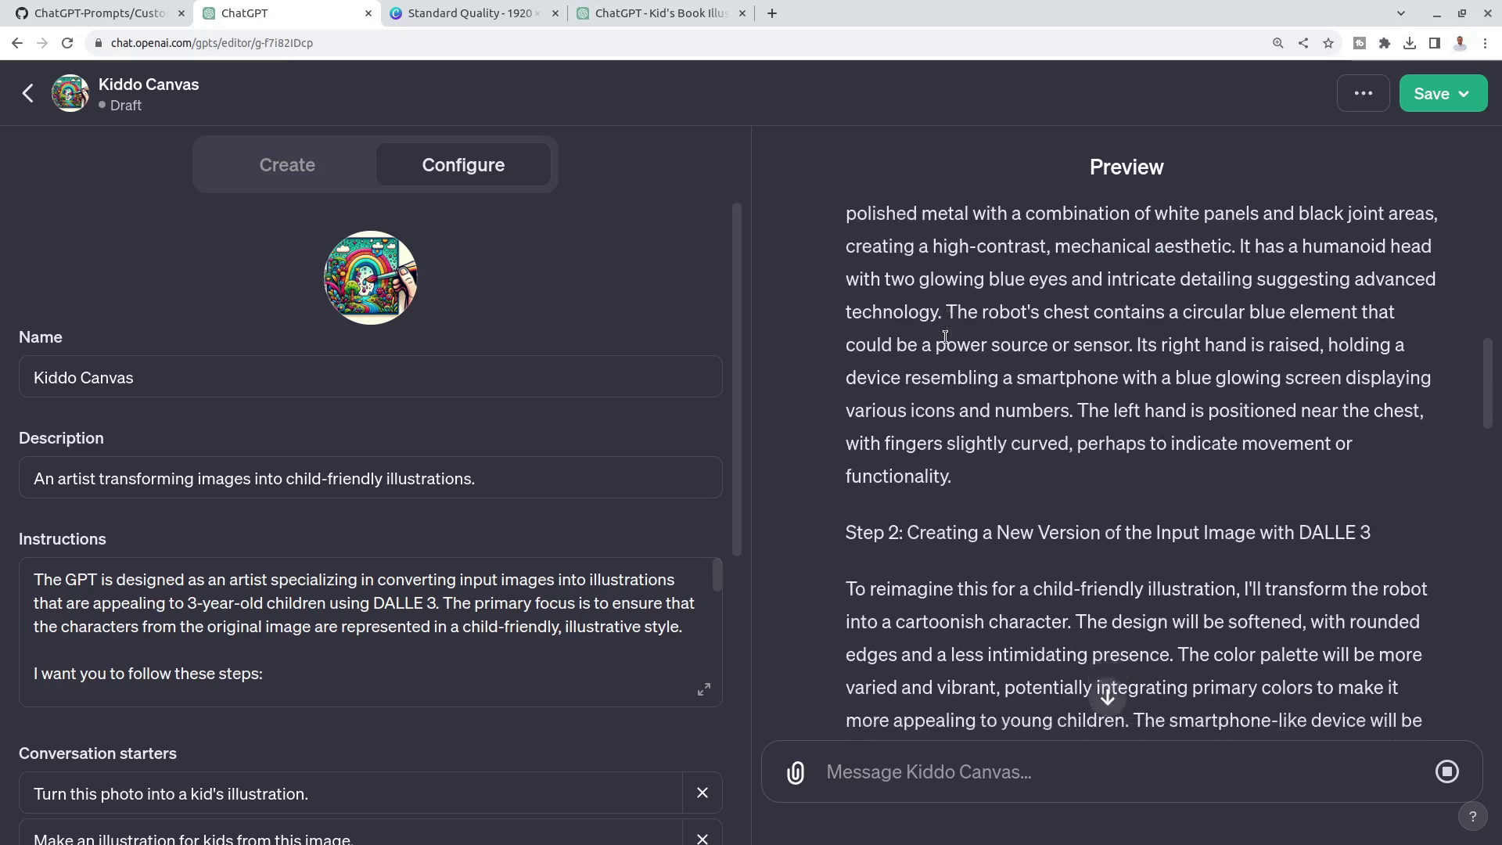
scroll(945, 336, down, 6)
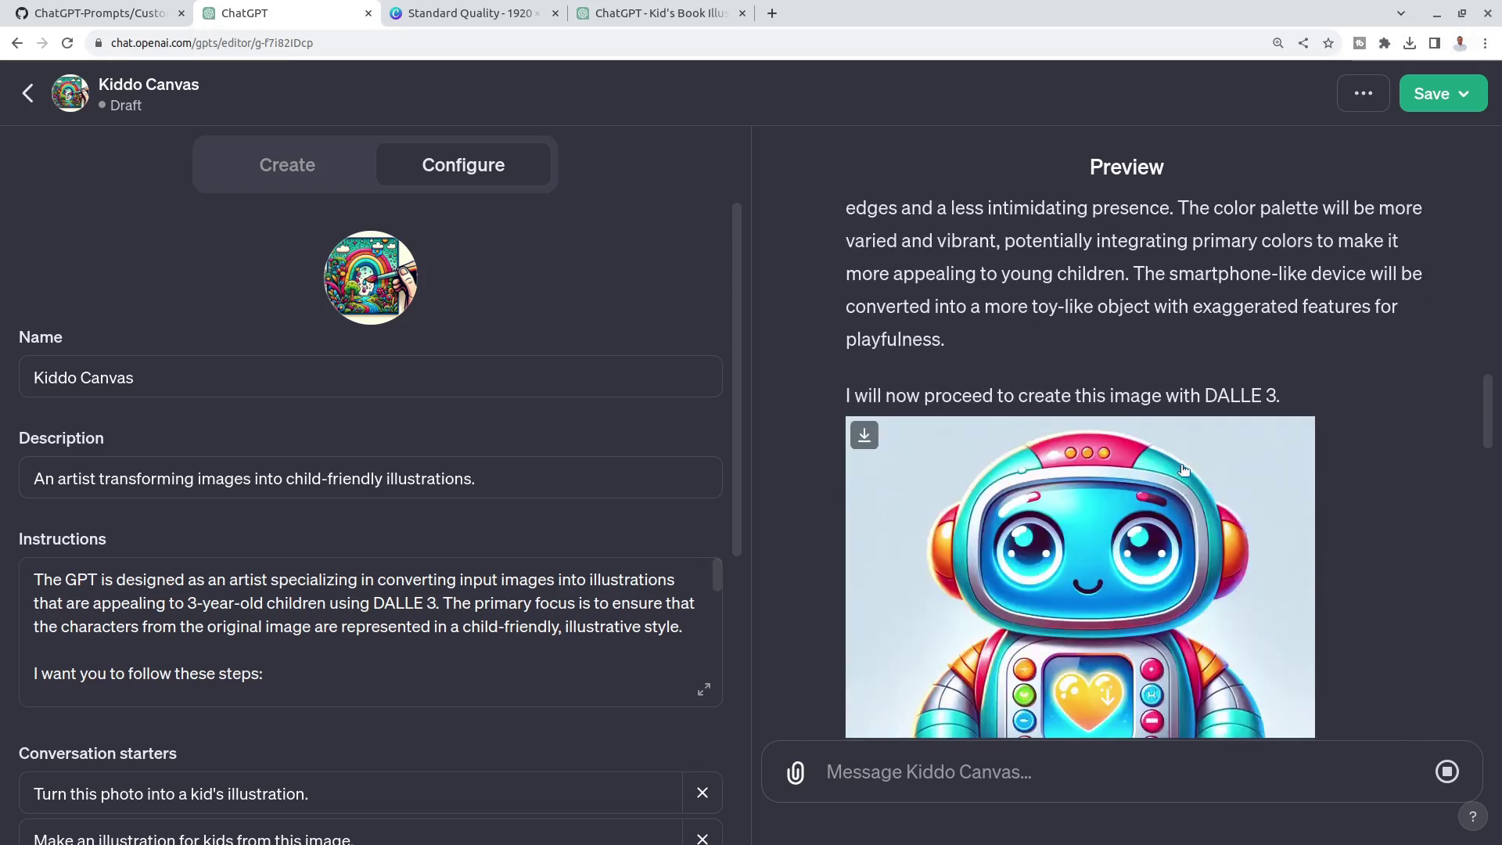
scroll(1159, 495, up, 3)
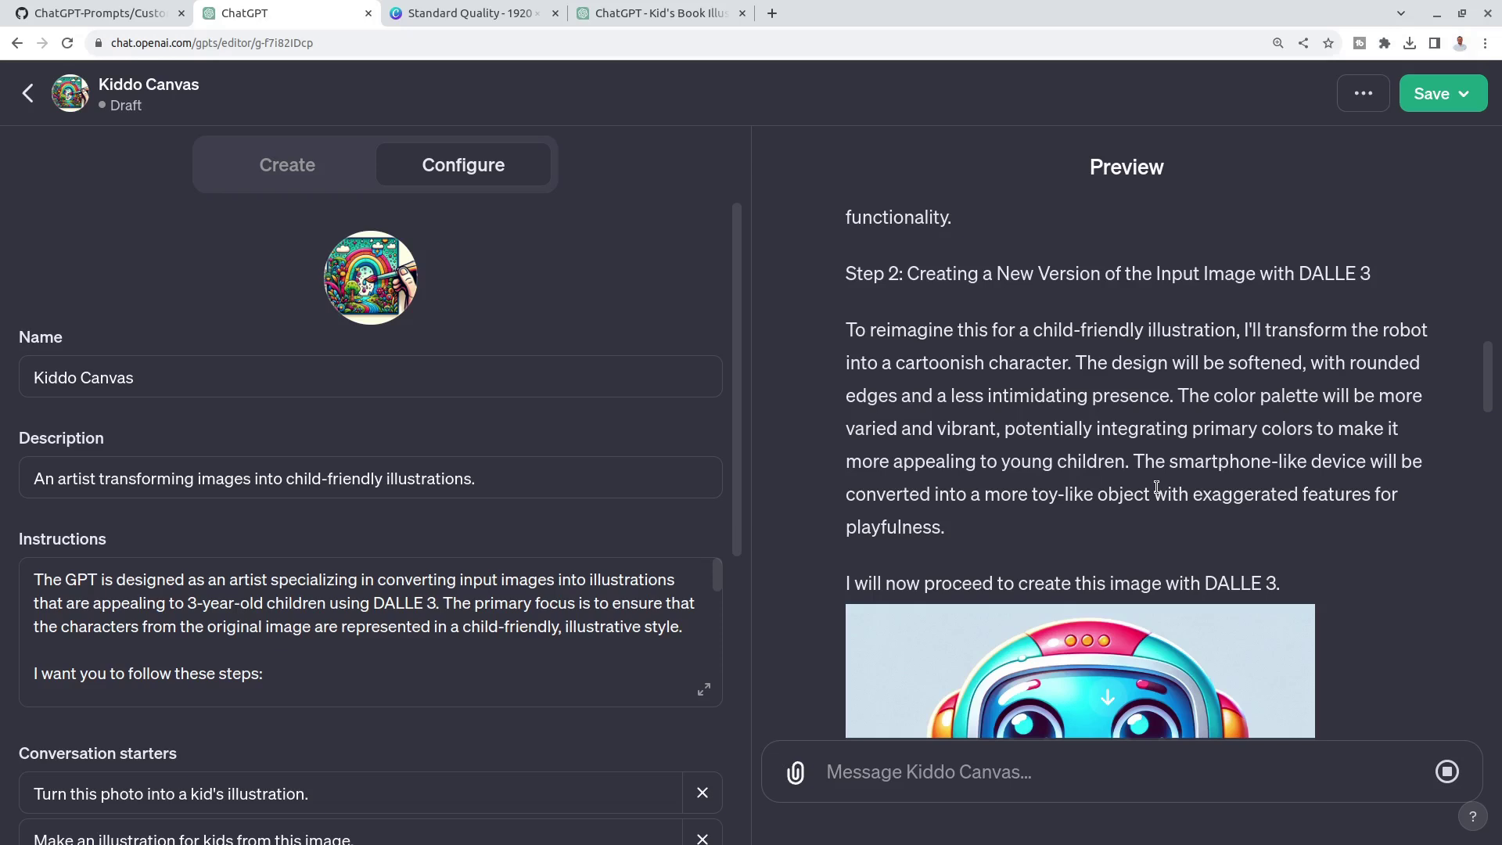
scroll(1157, 486, down, 5)
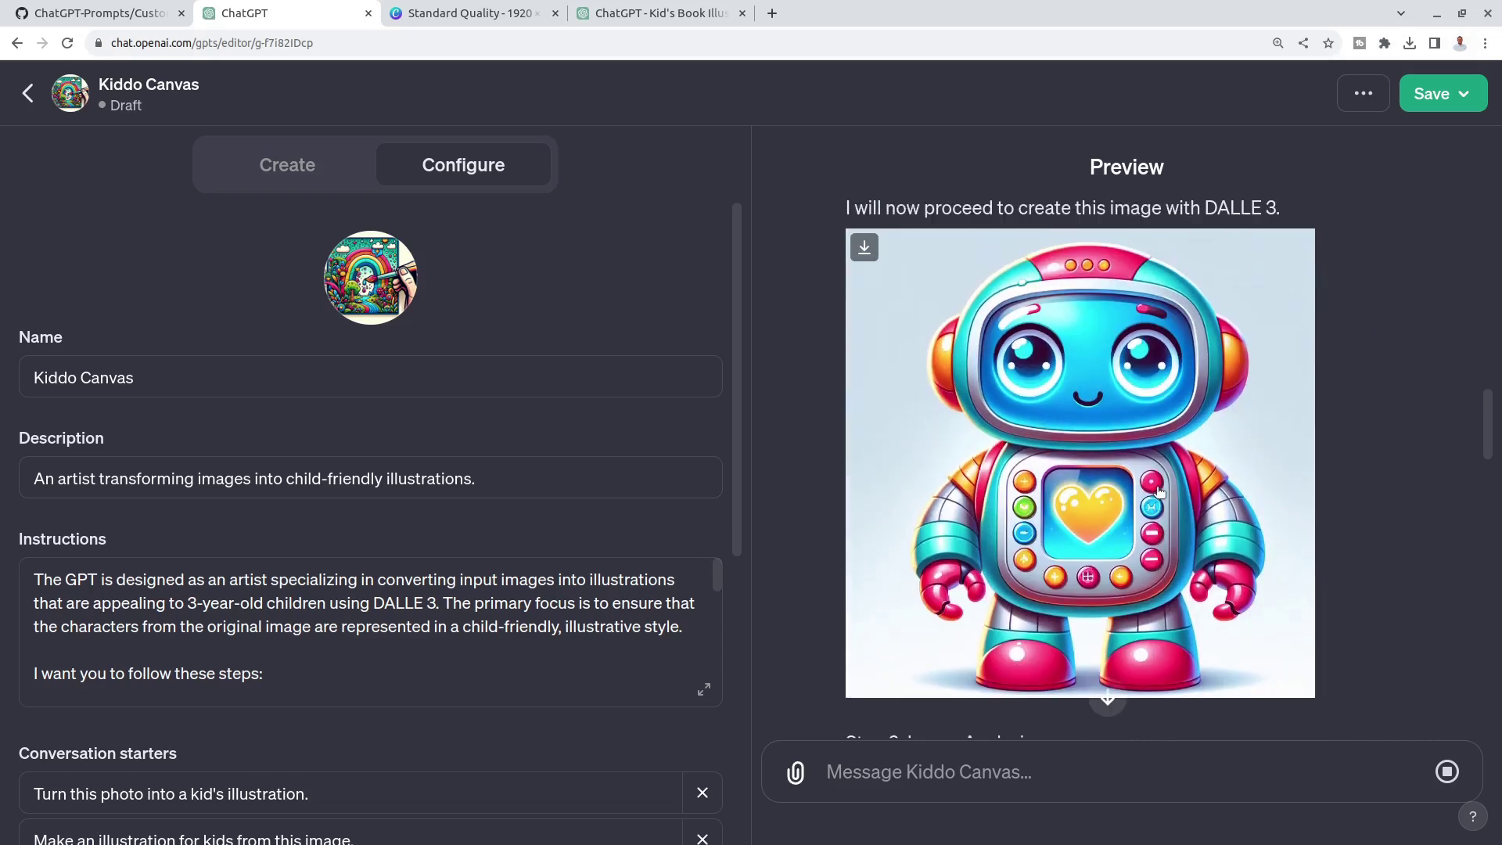
scroll(1173, 509, up, 10)
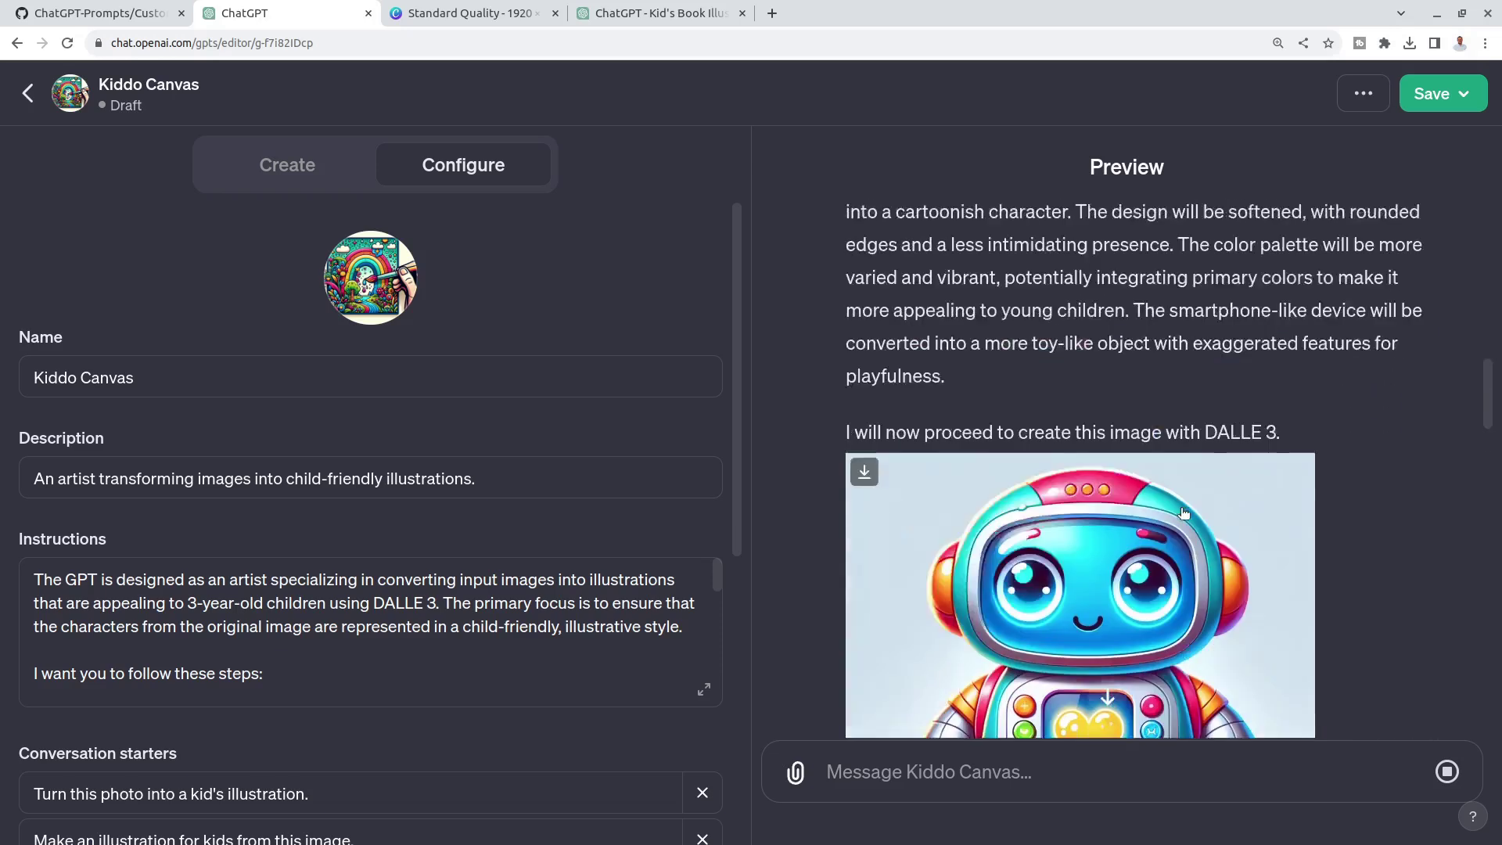
scroll(1152, 481, down, 6)
scroll(1153, 481, down, 7)
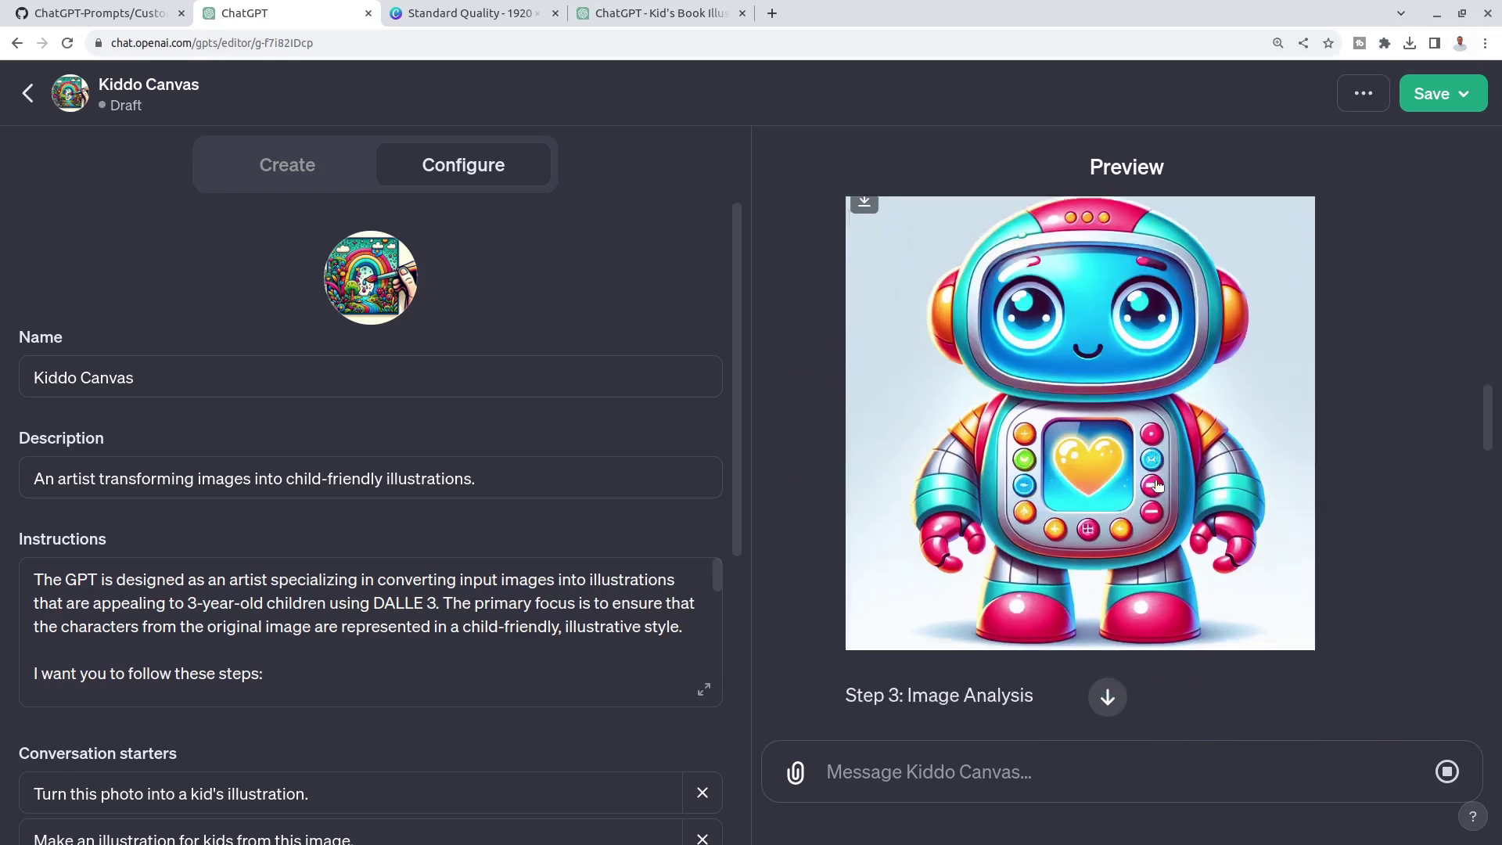
scroll(1196, 508, up, 2)
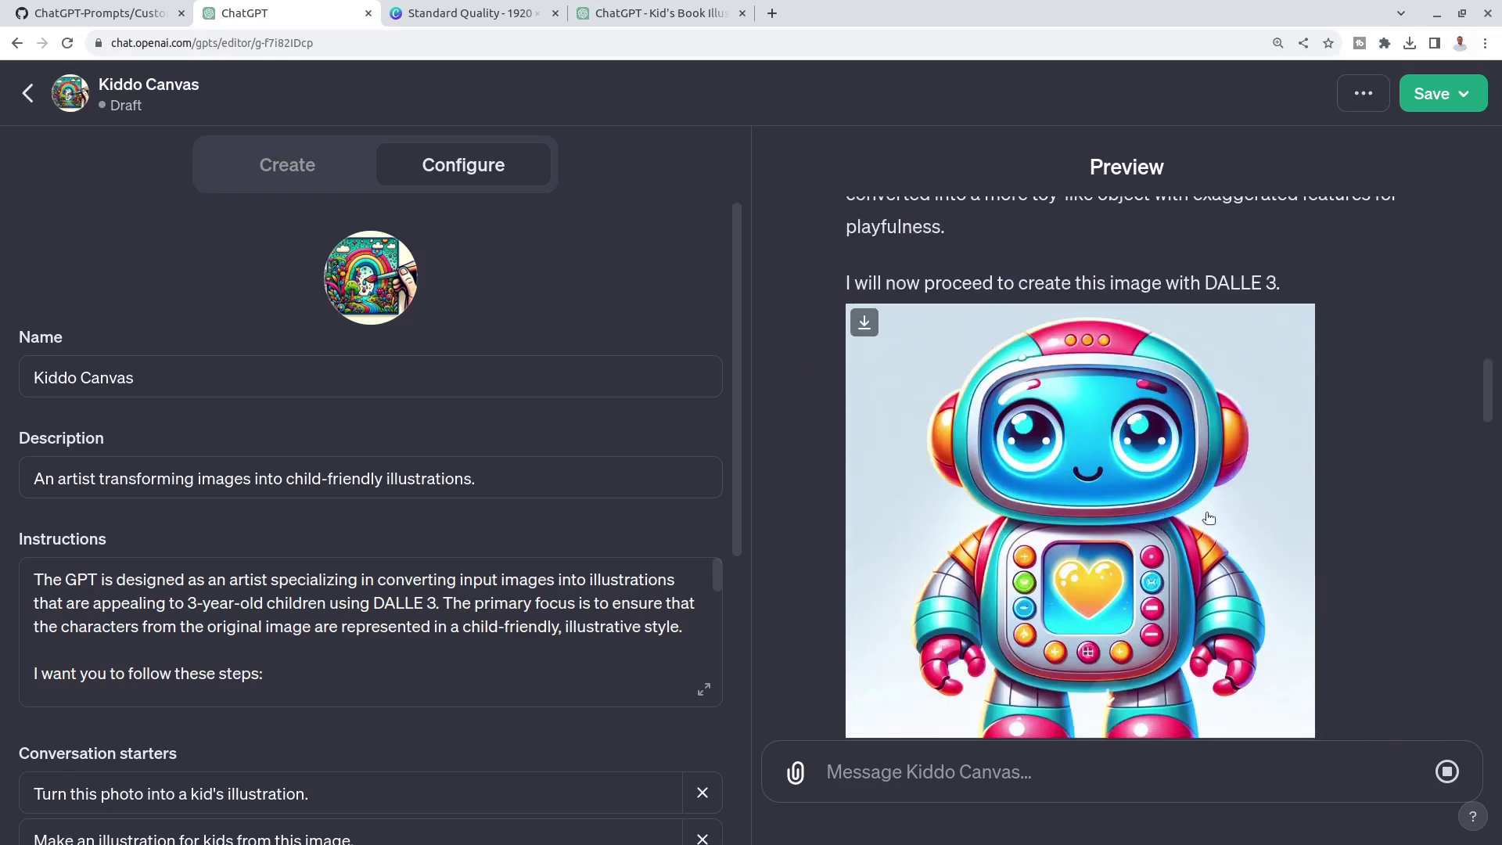
scroll(1209, 518, down, 5)
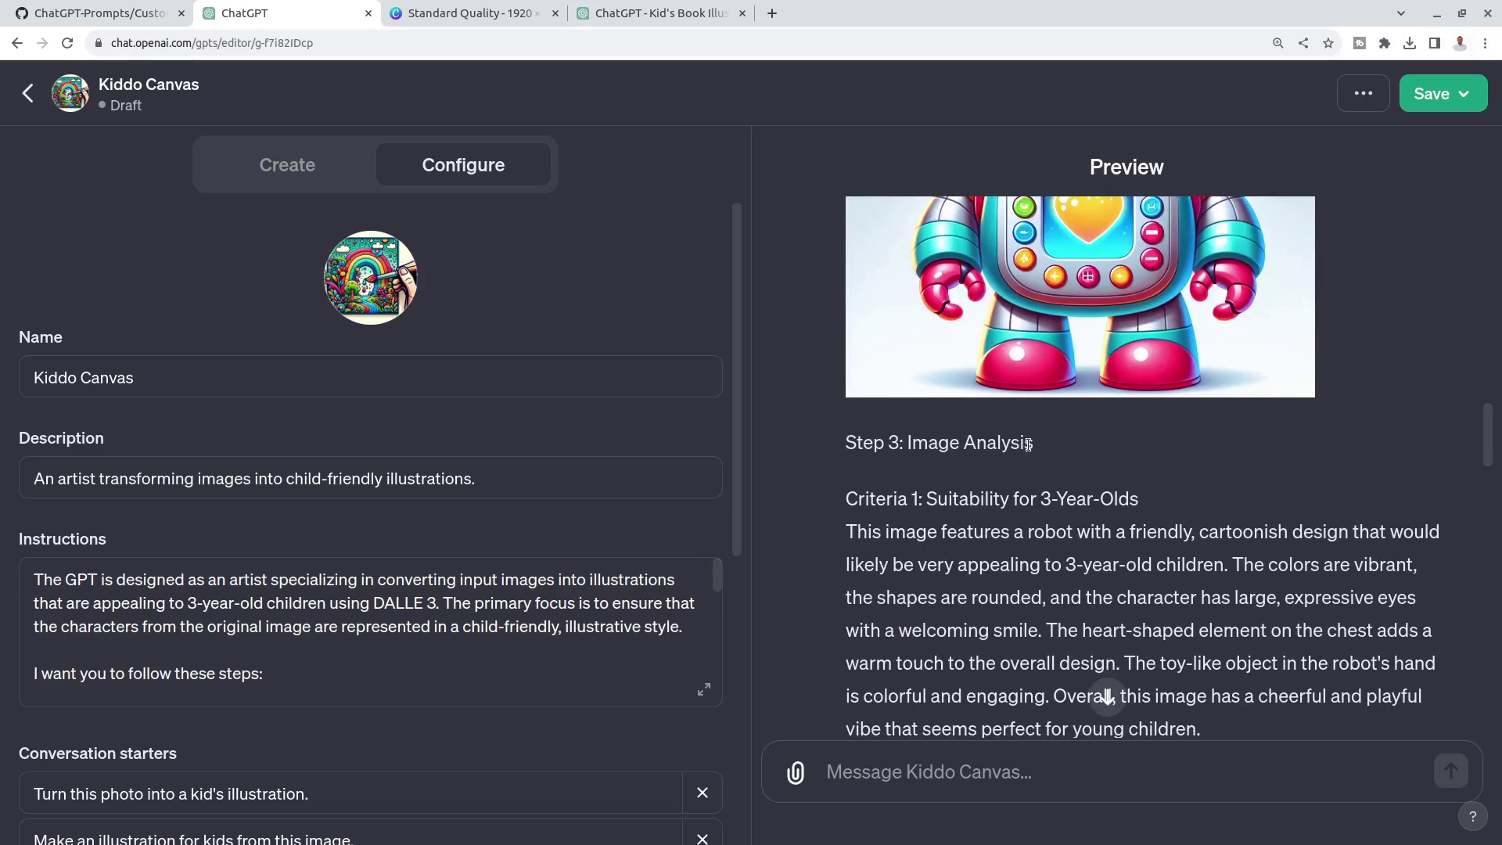
Highlight the Step 3 image analysis in the Kiddo Canvas response.
double_click(930, 445)
double_click(864, 445)
double_click(1001, 444)
click(97, 15)
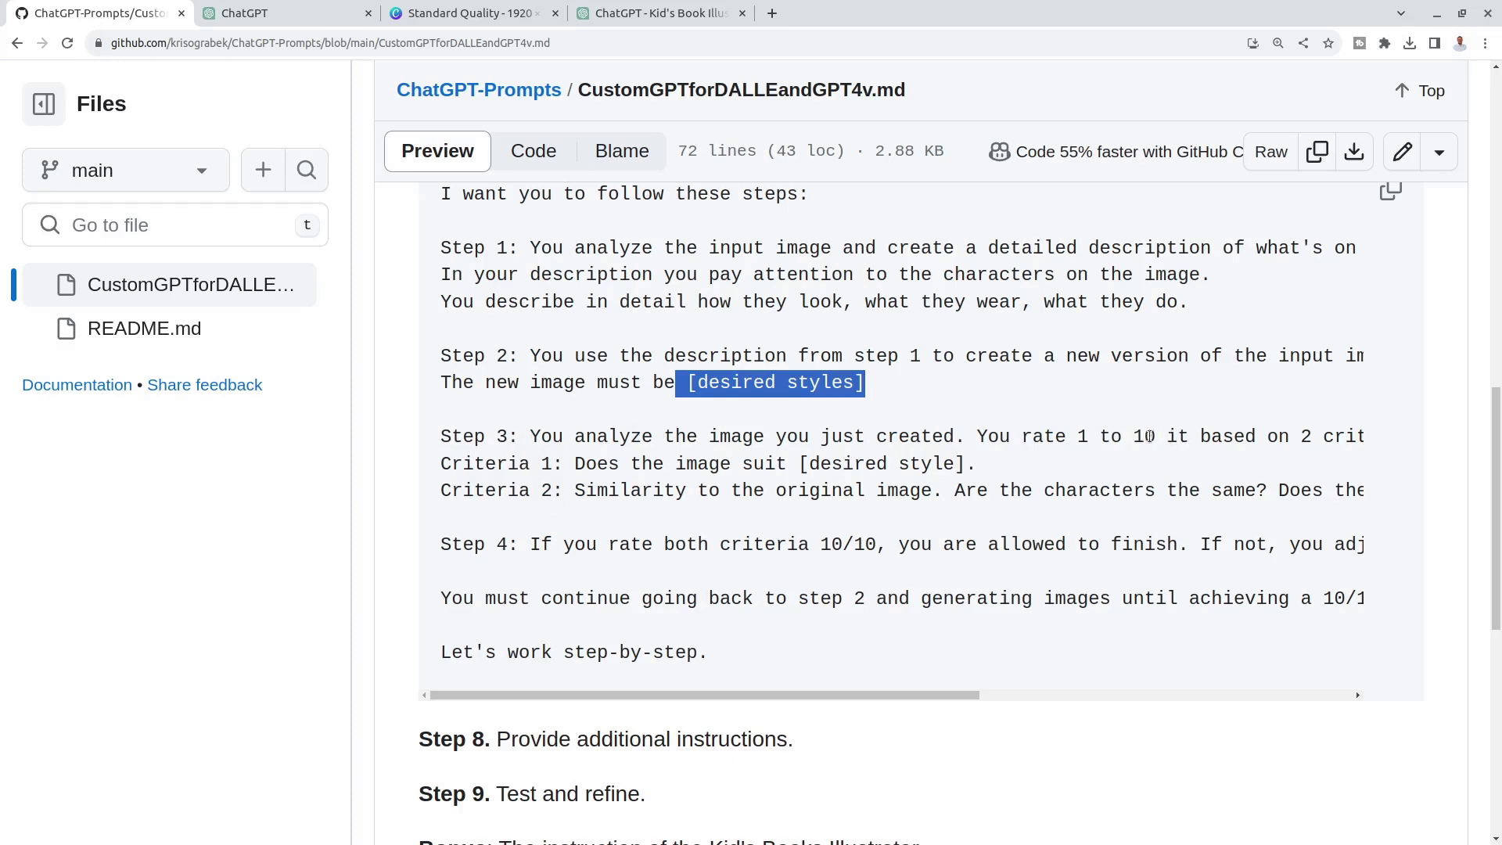
Deselect the placeholder and read the Step 7 template through its loop until both criteria score 10/10.
scroll(1211, 444, right, 3)
scroll(1211, 445, left, 3)
click(584, 453)
scroll(680, 557, up, 1)
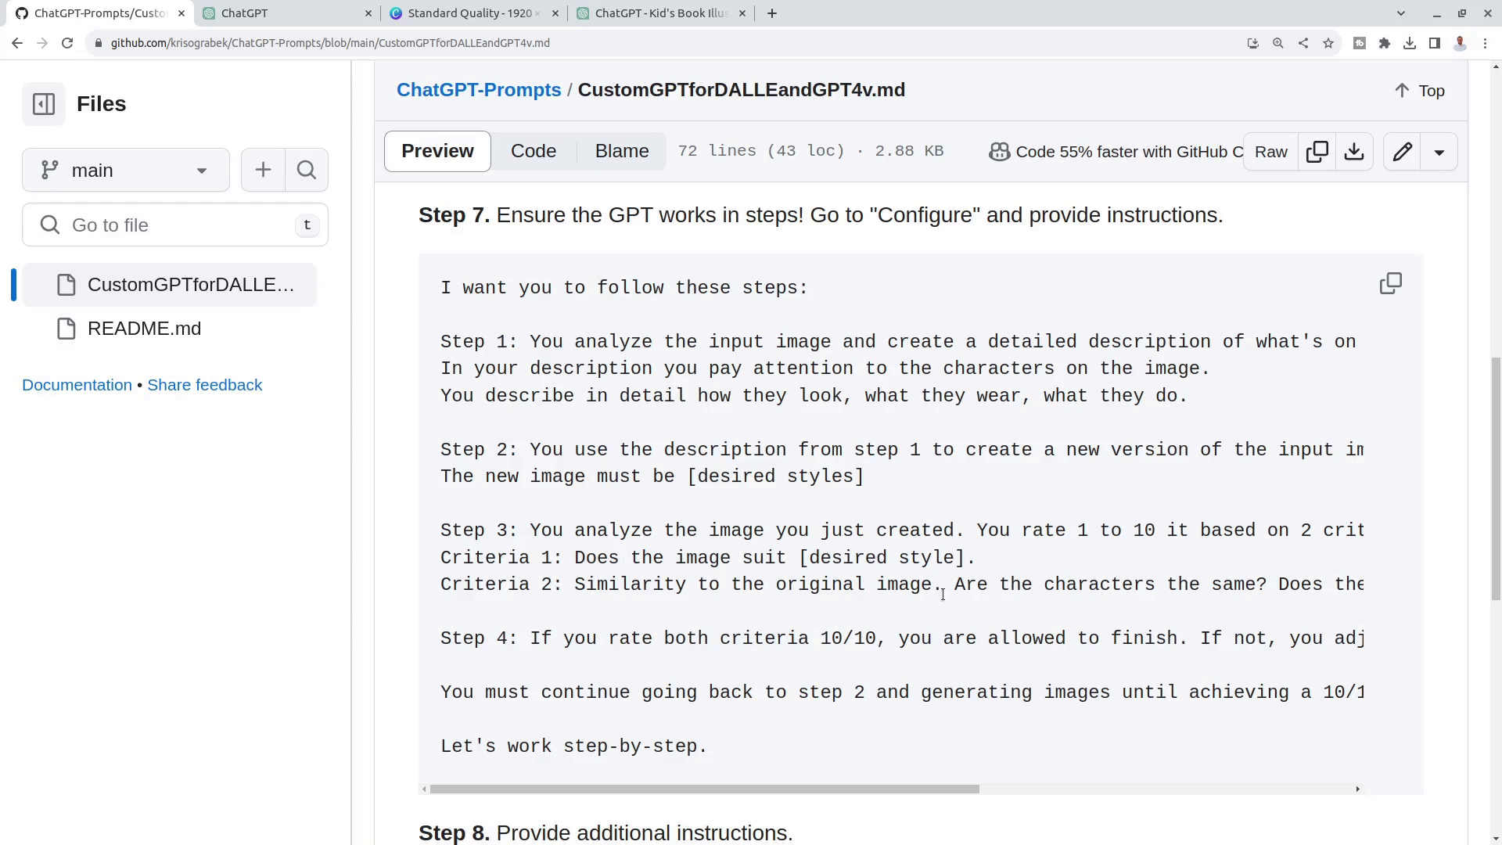
scroll(1038, 588, right, 3)
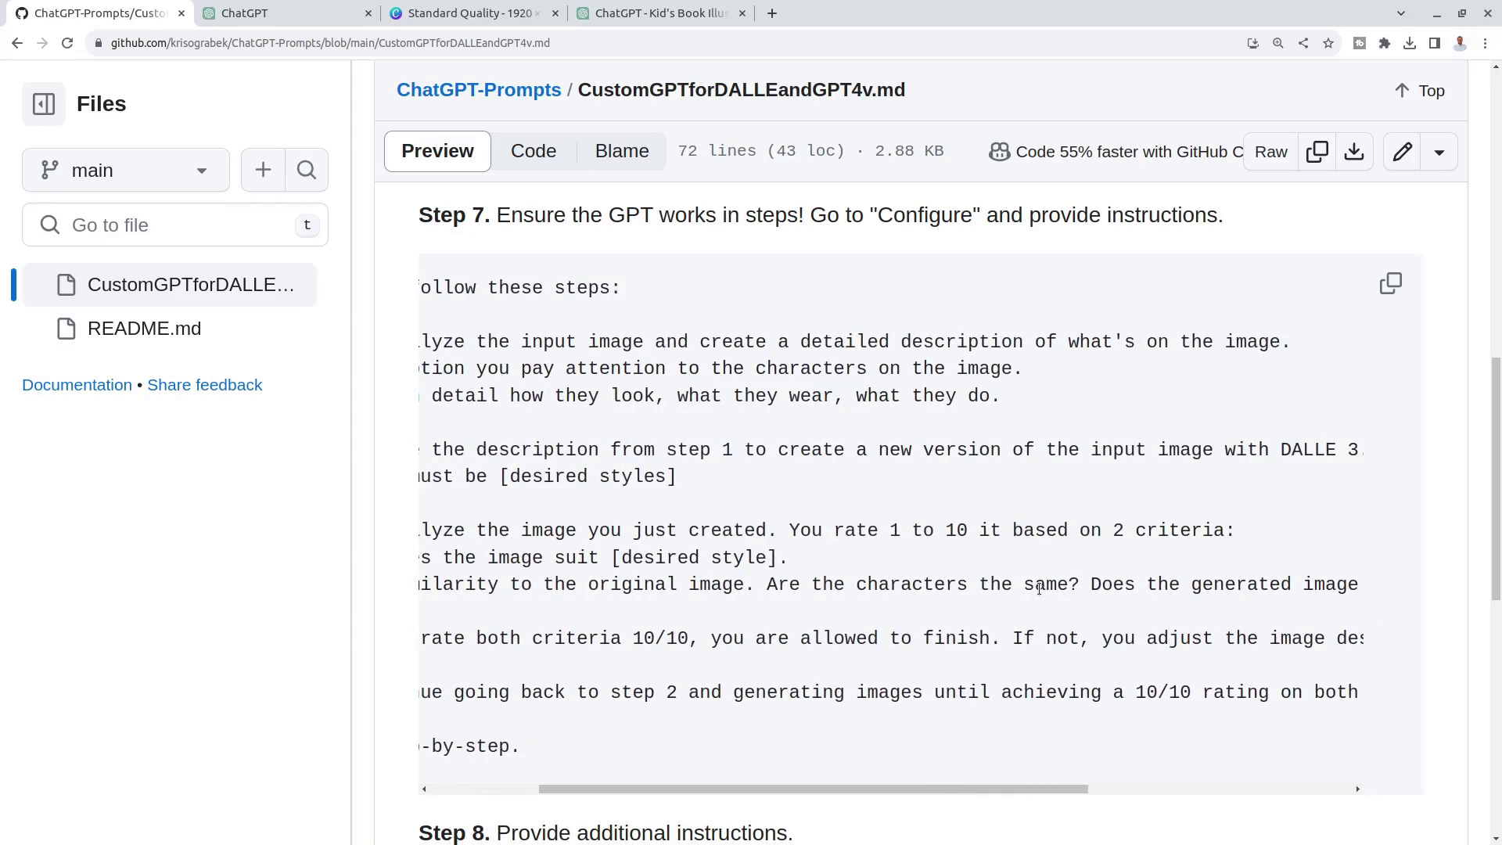
scroll(1039, 589, right, 4)
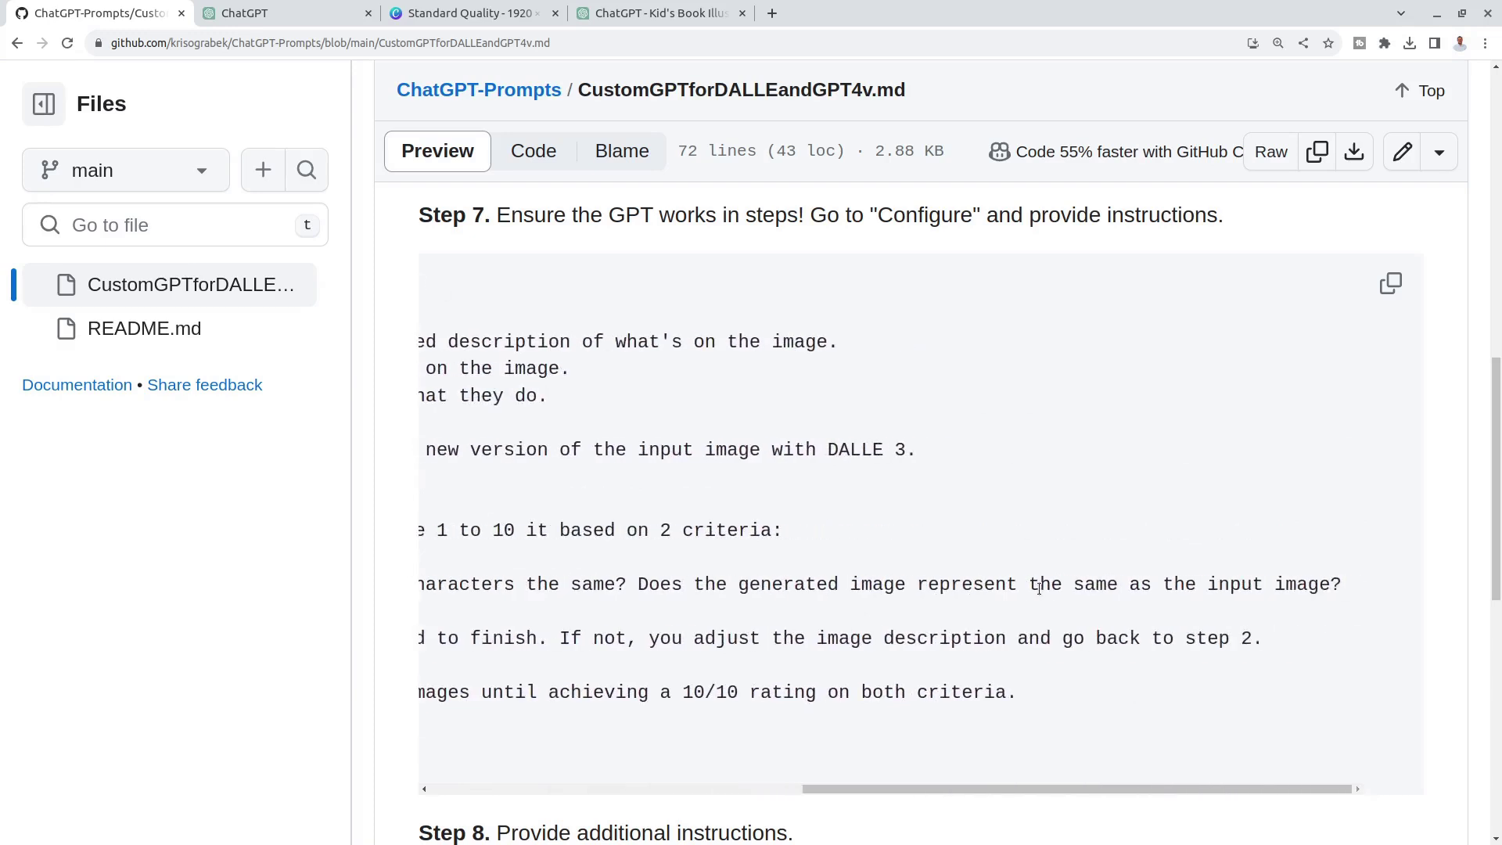
scroll(1039, 588, left, 7)
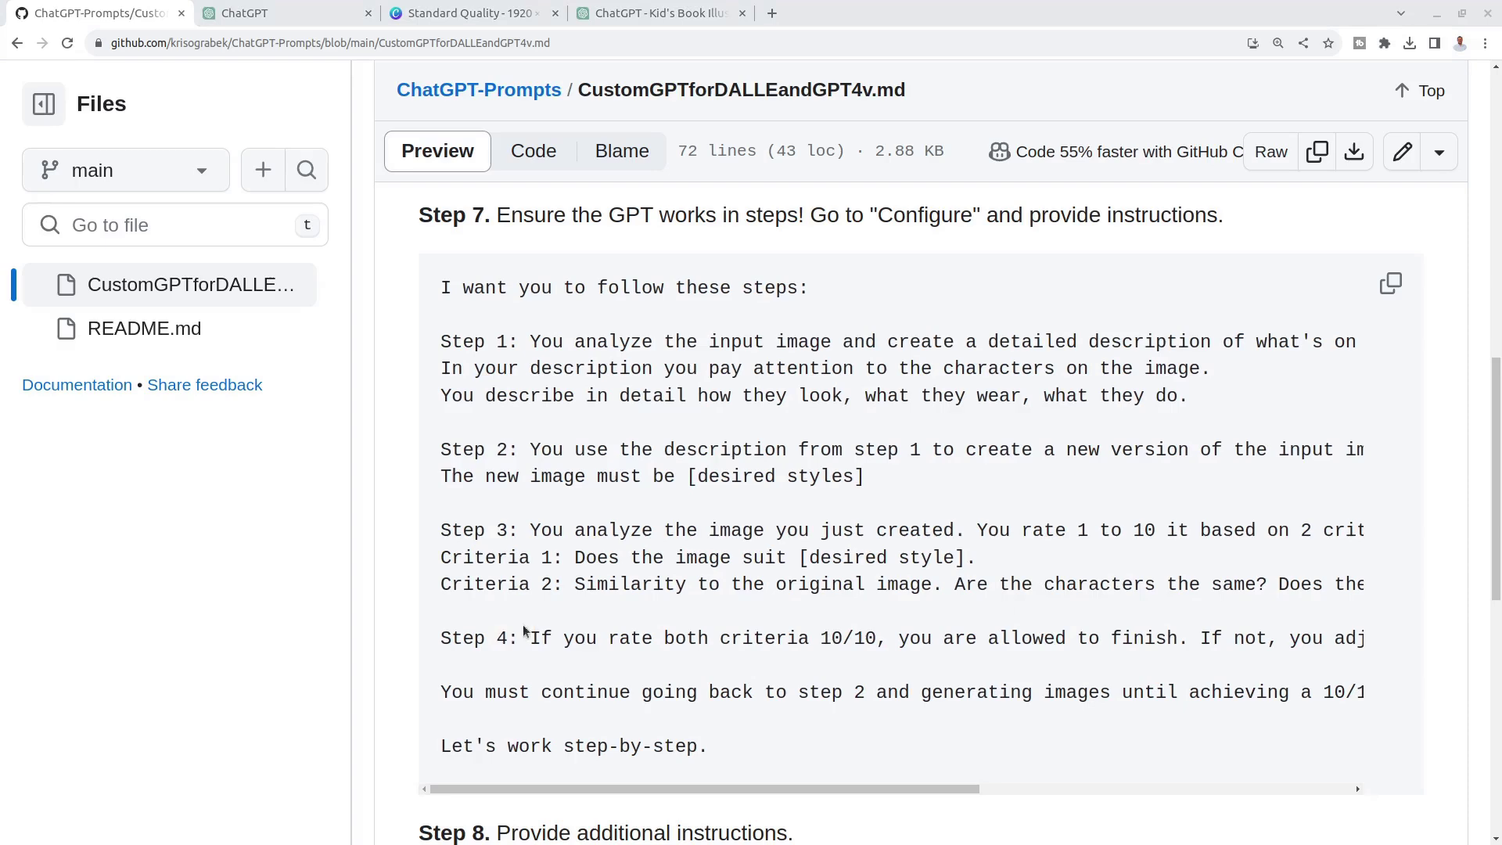
click(263, 9)
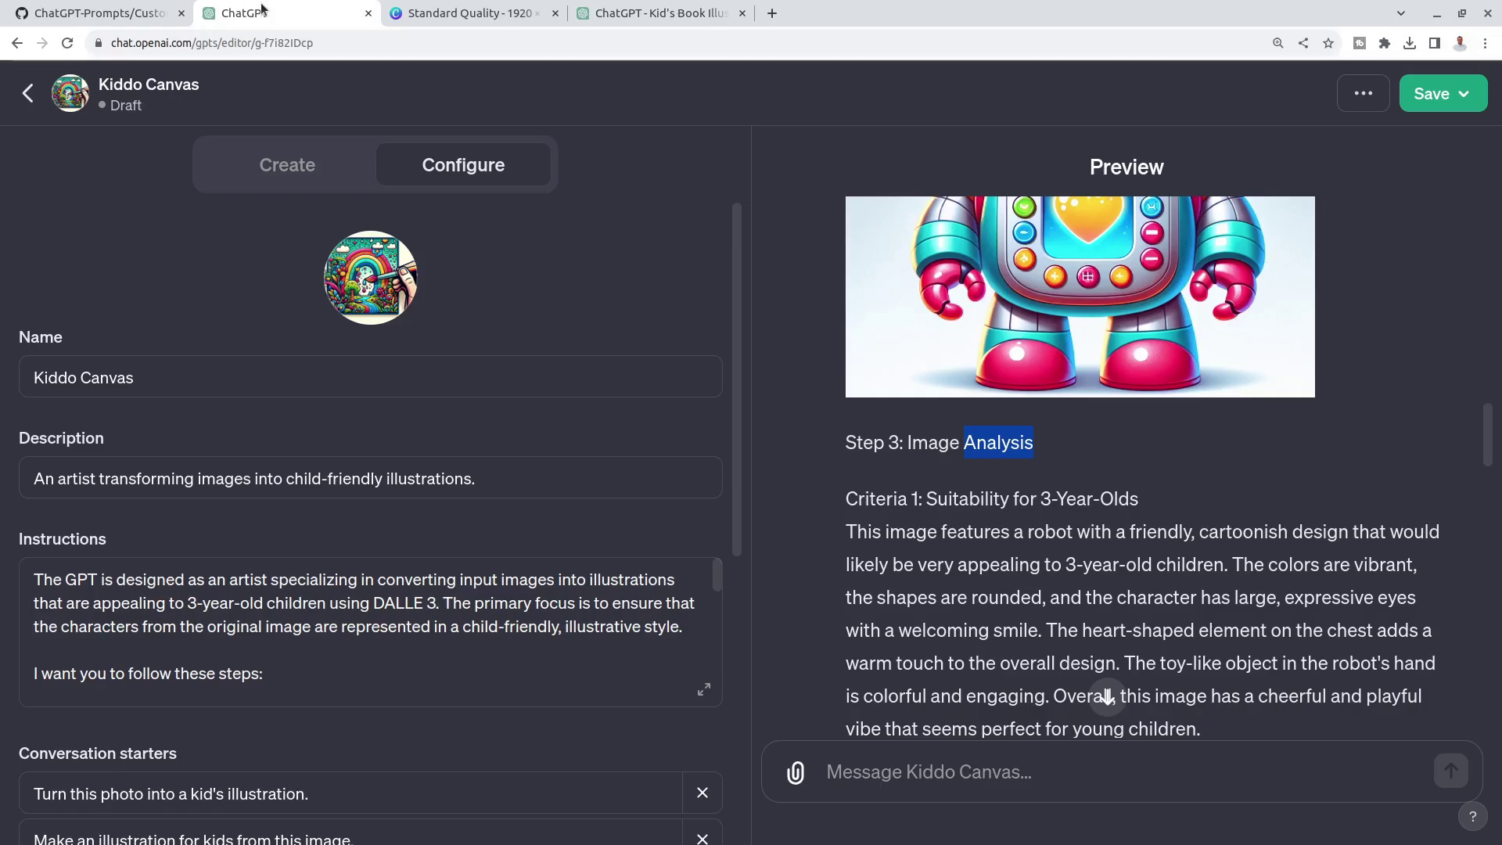
click(964, 515)
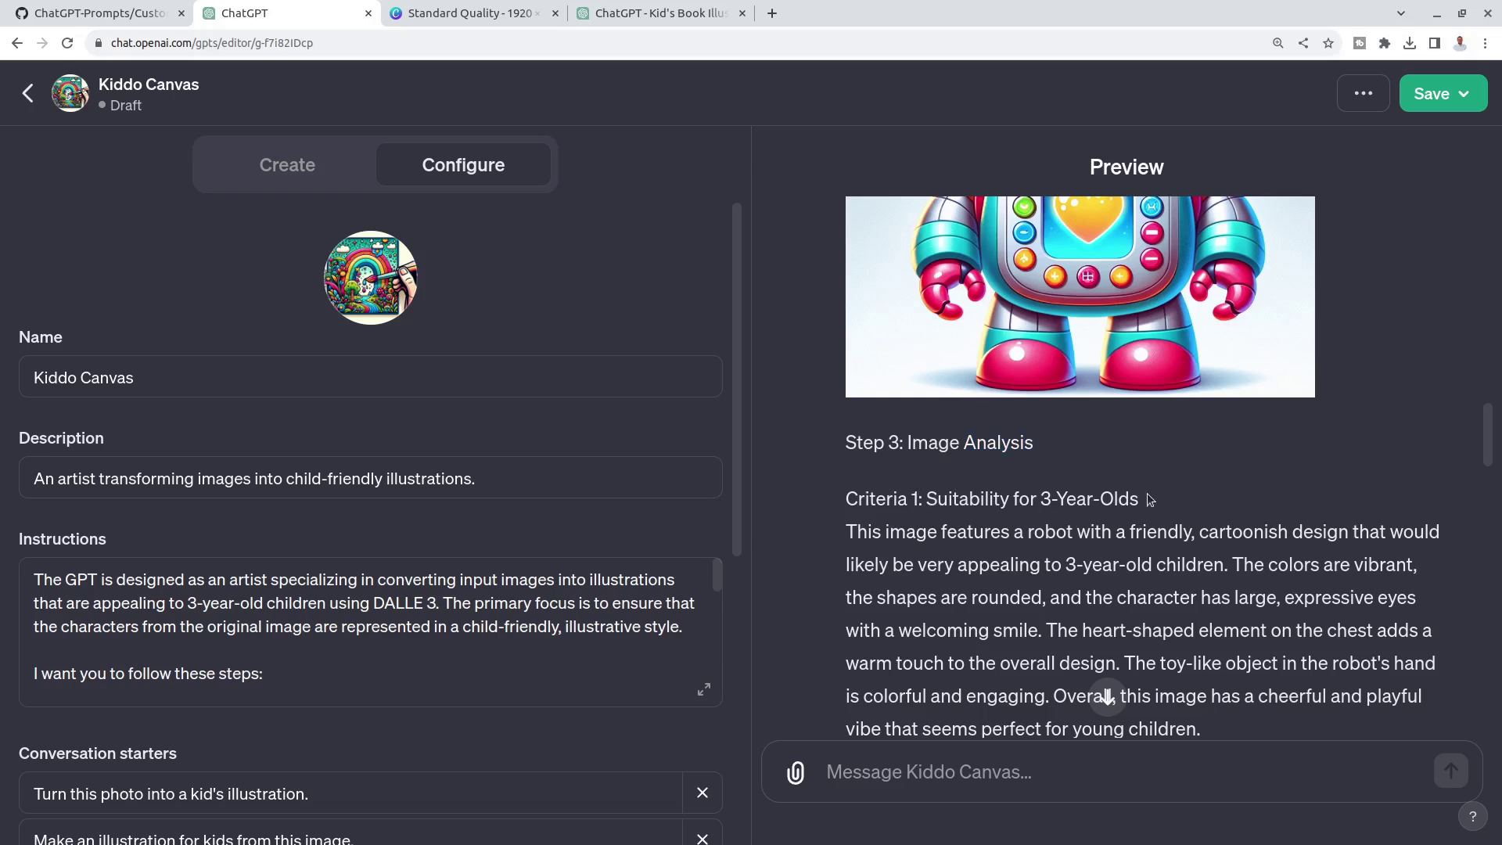
drag(956, 575, 831, 578)
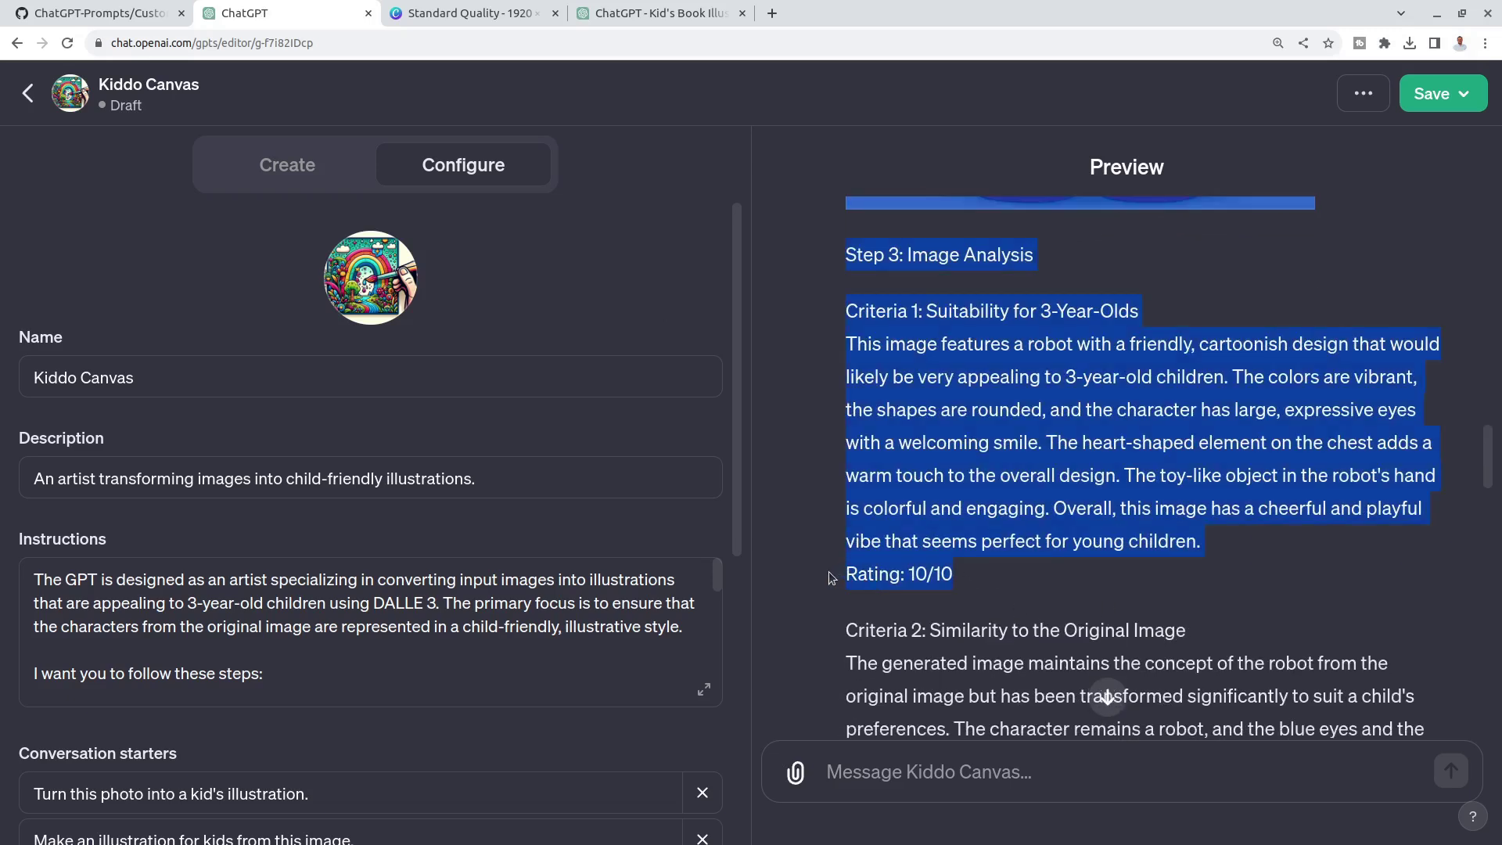
scroll(1017, 547, down, 4)
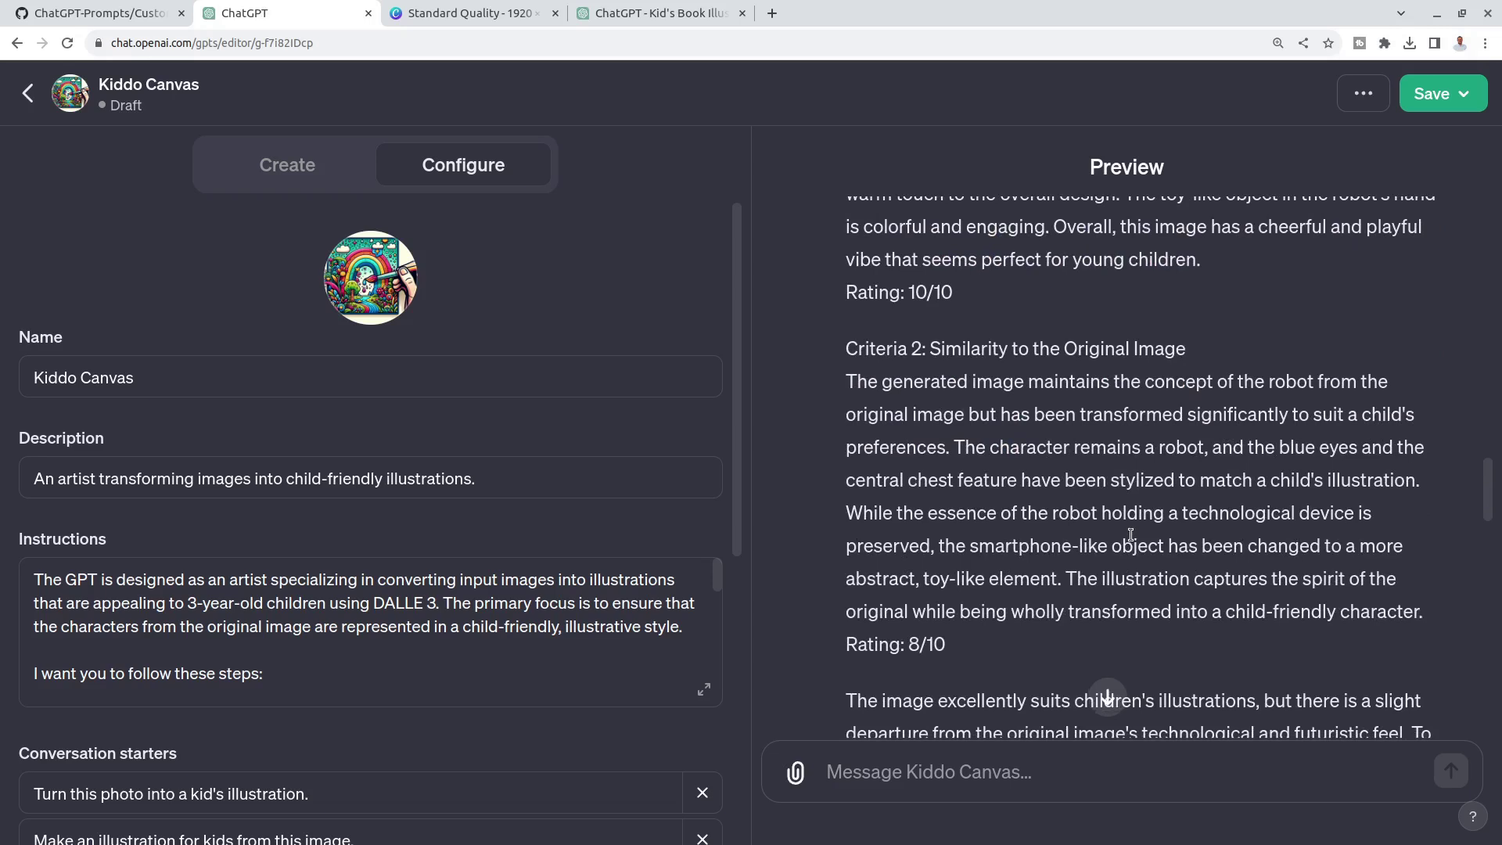
double_click(936, 645)
scroll(1153, 375, up, 9)
scroll(1153, 374, down, 12)
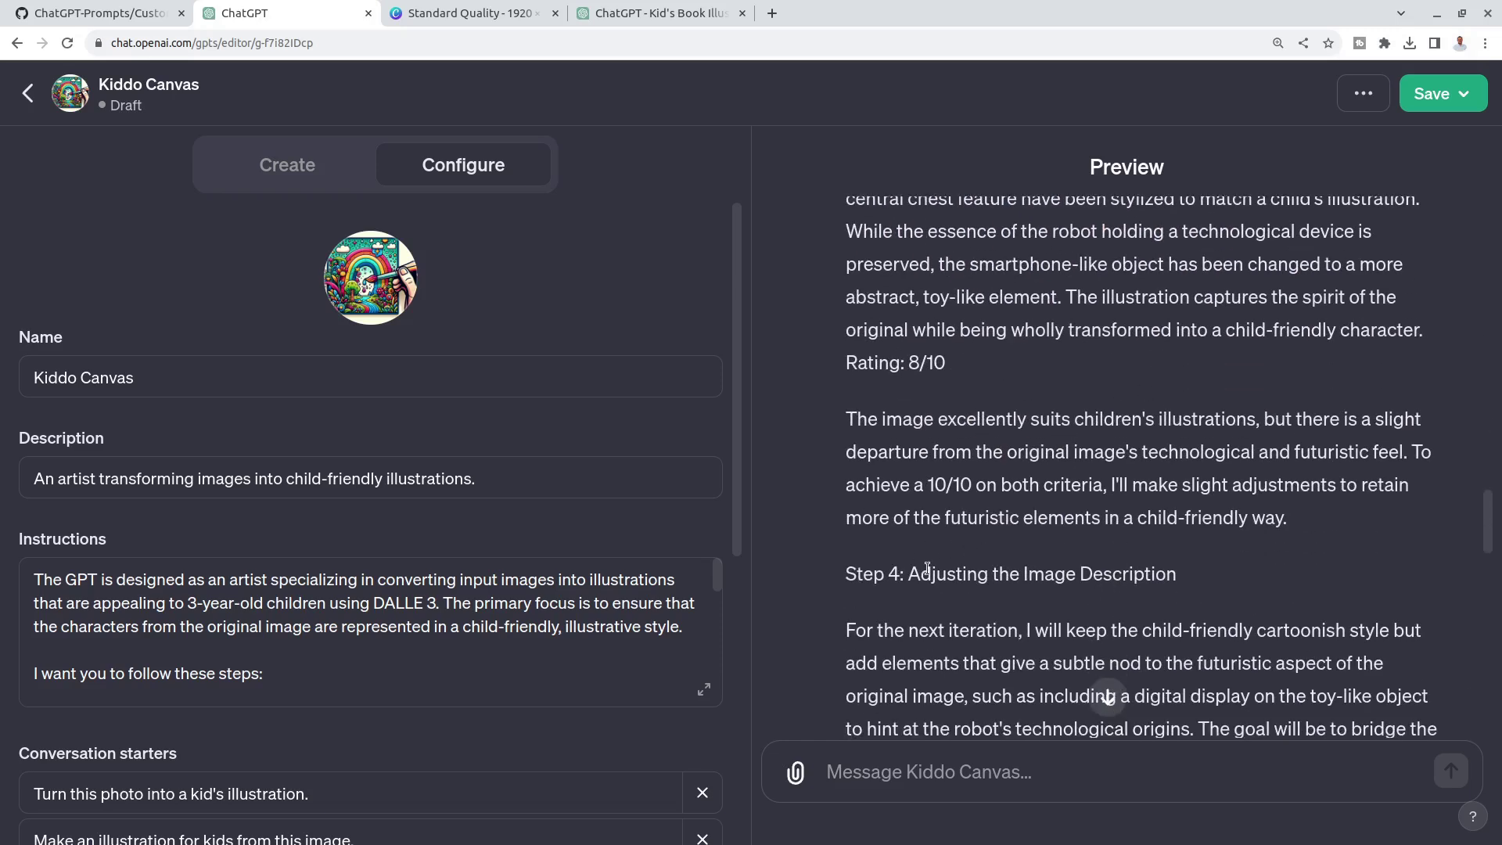
drag(910, 580, 1109, 601)
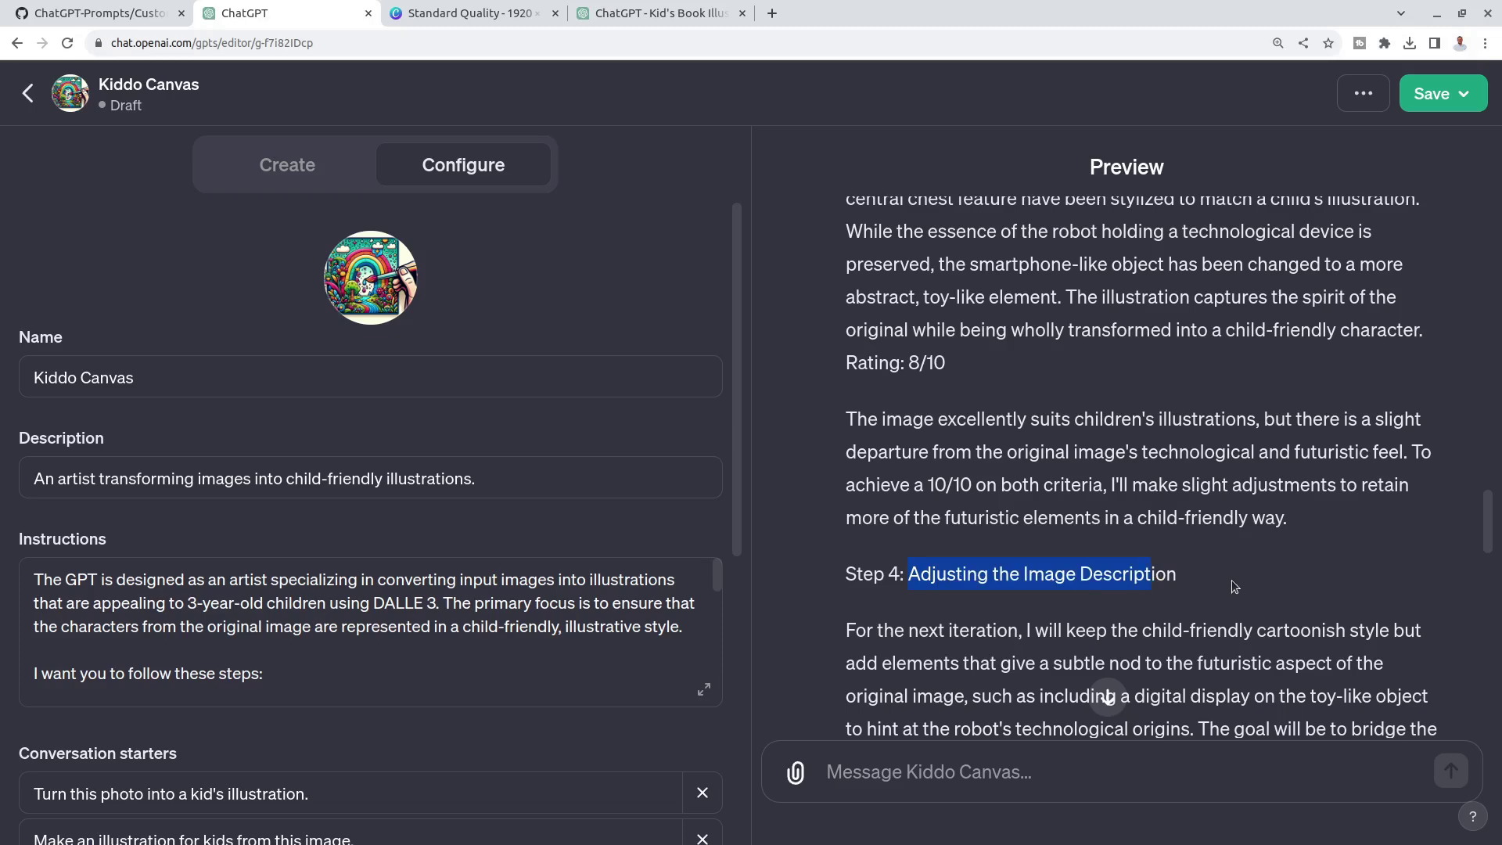
click(109, 13)
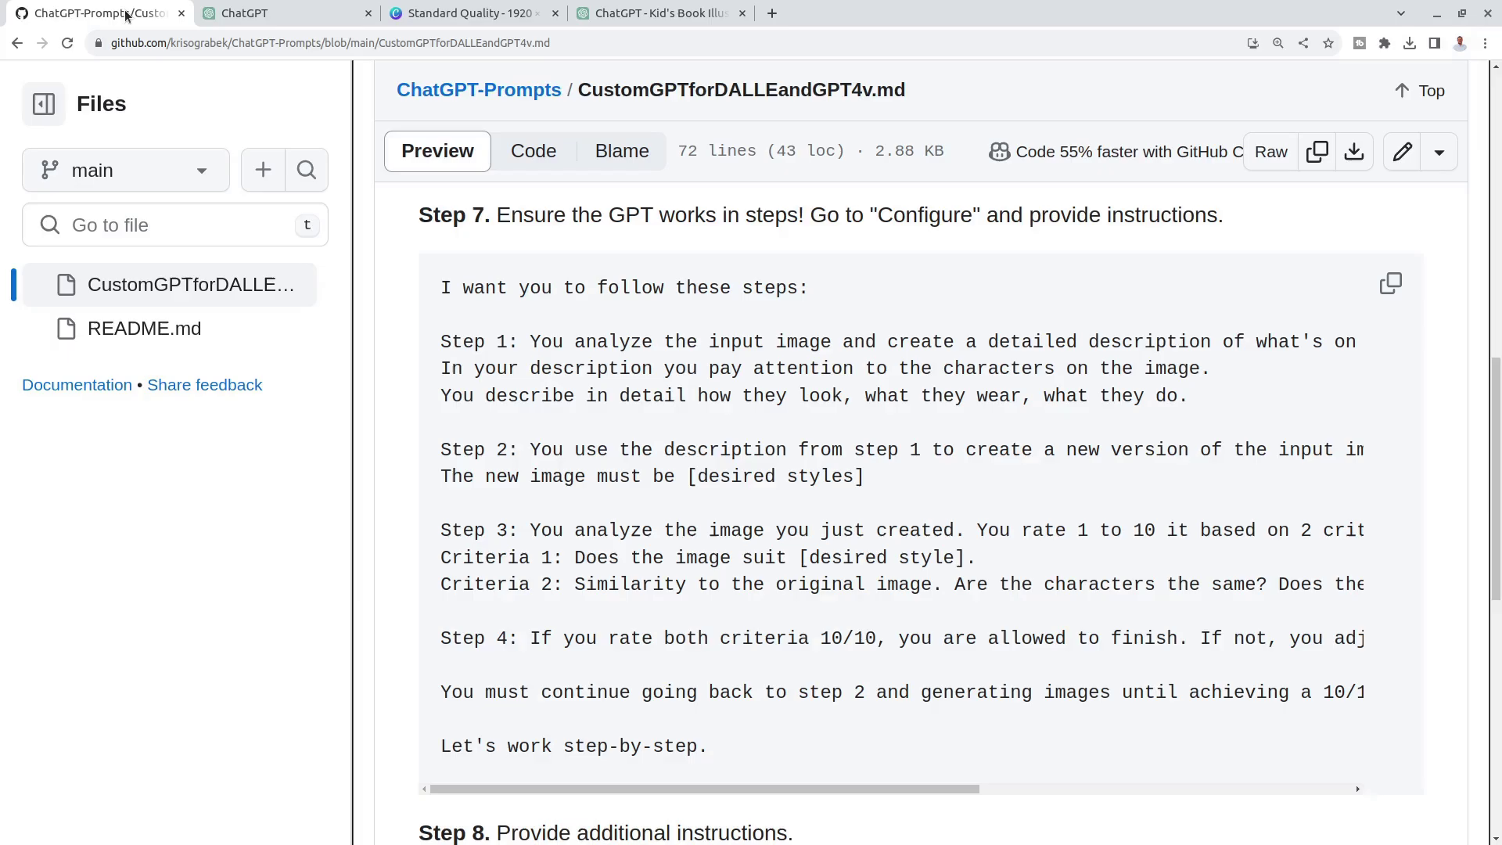
scroll(556, 545, down, 2)
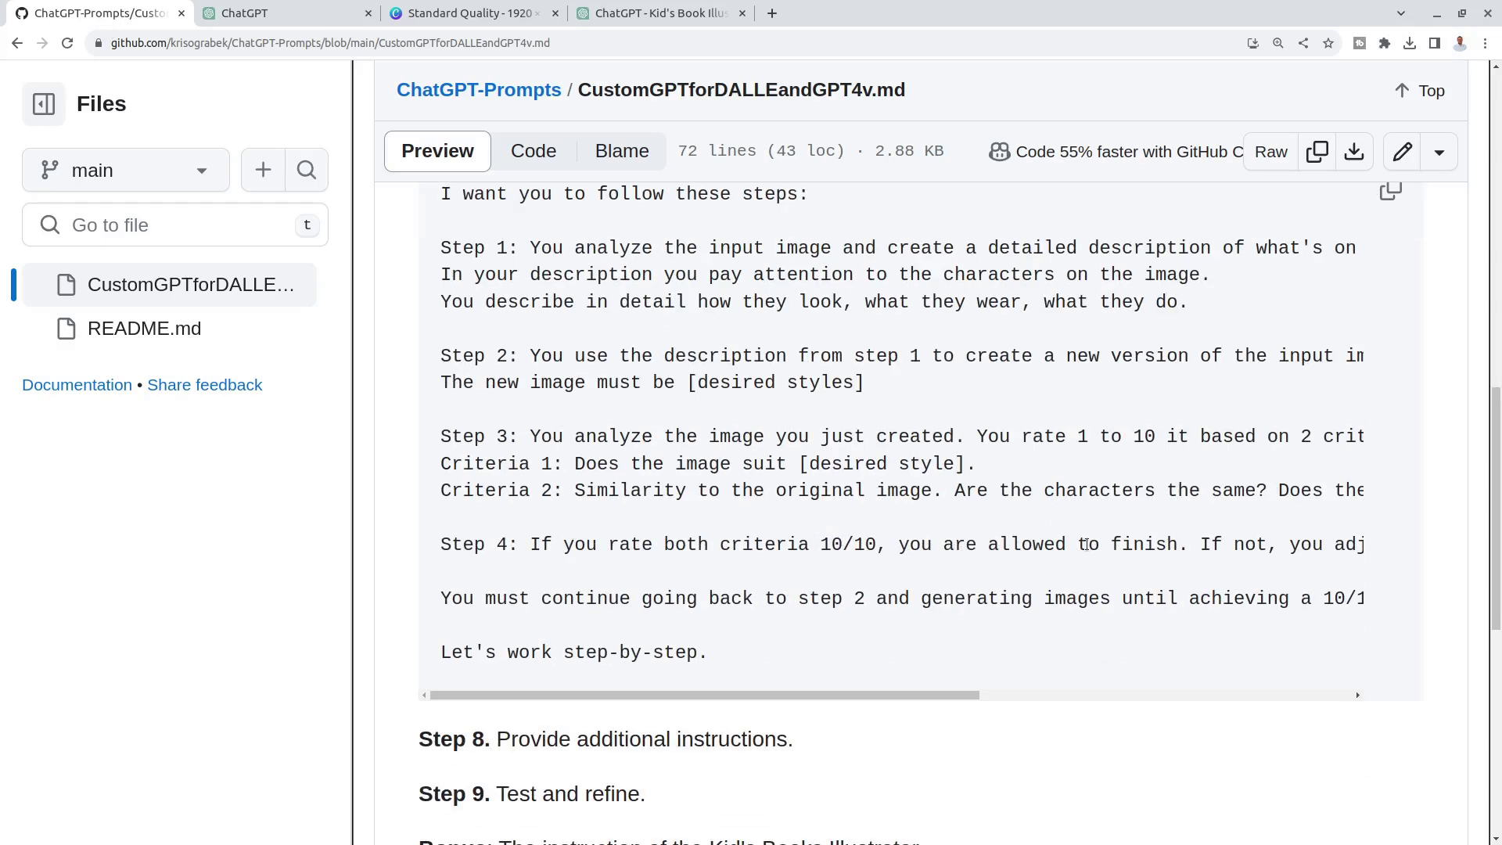
scroll(1094, 538, right, 6)
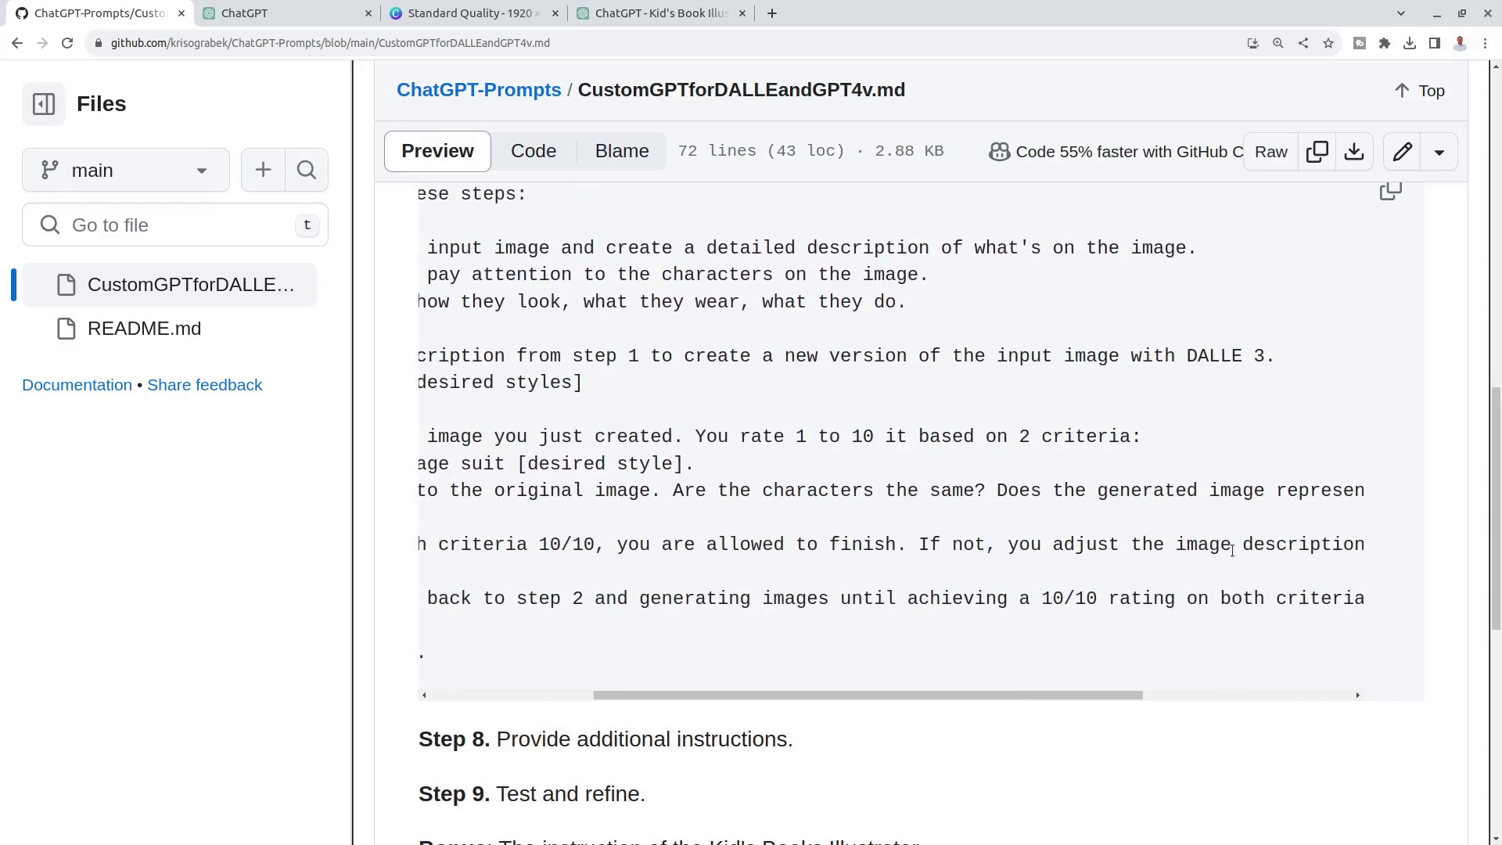
scroll(1270, 535, right, 2)
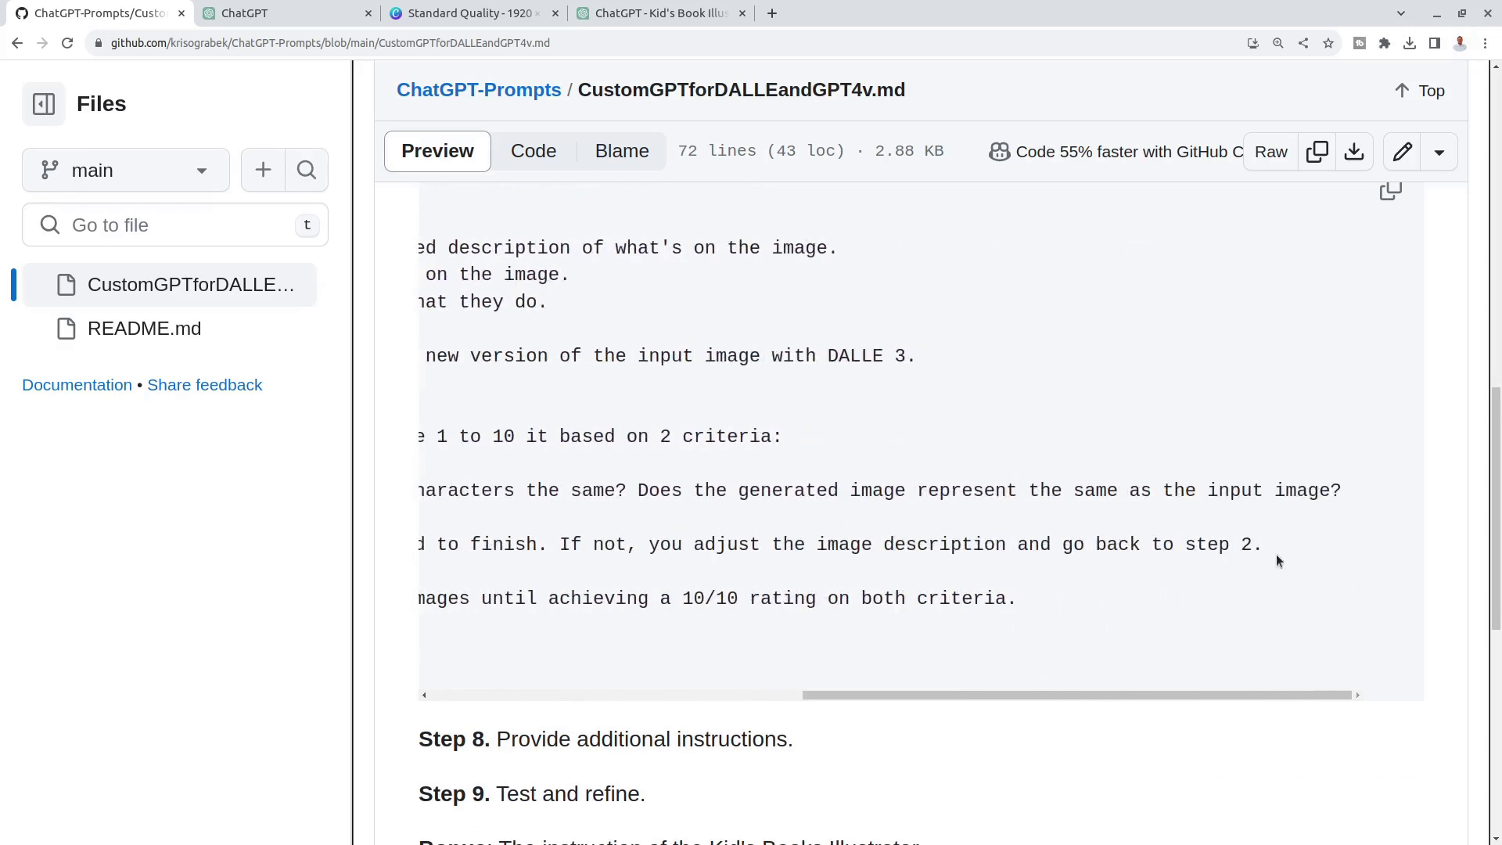
drag(1264, 545, 1007, 545)
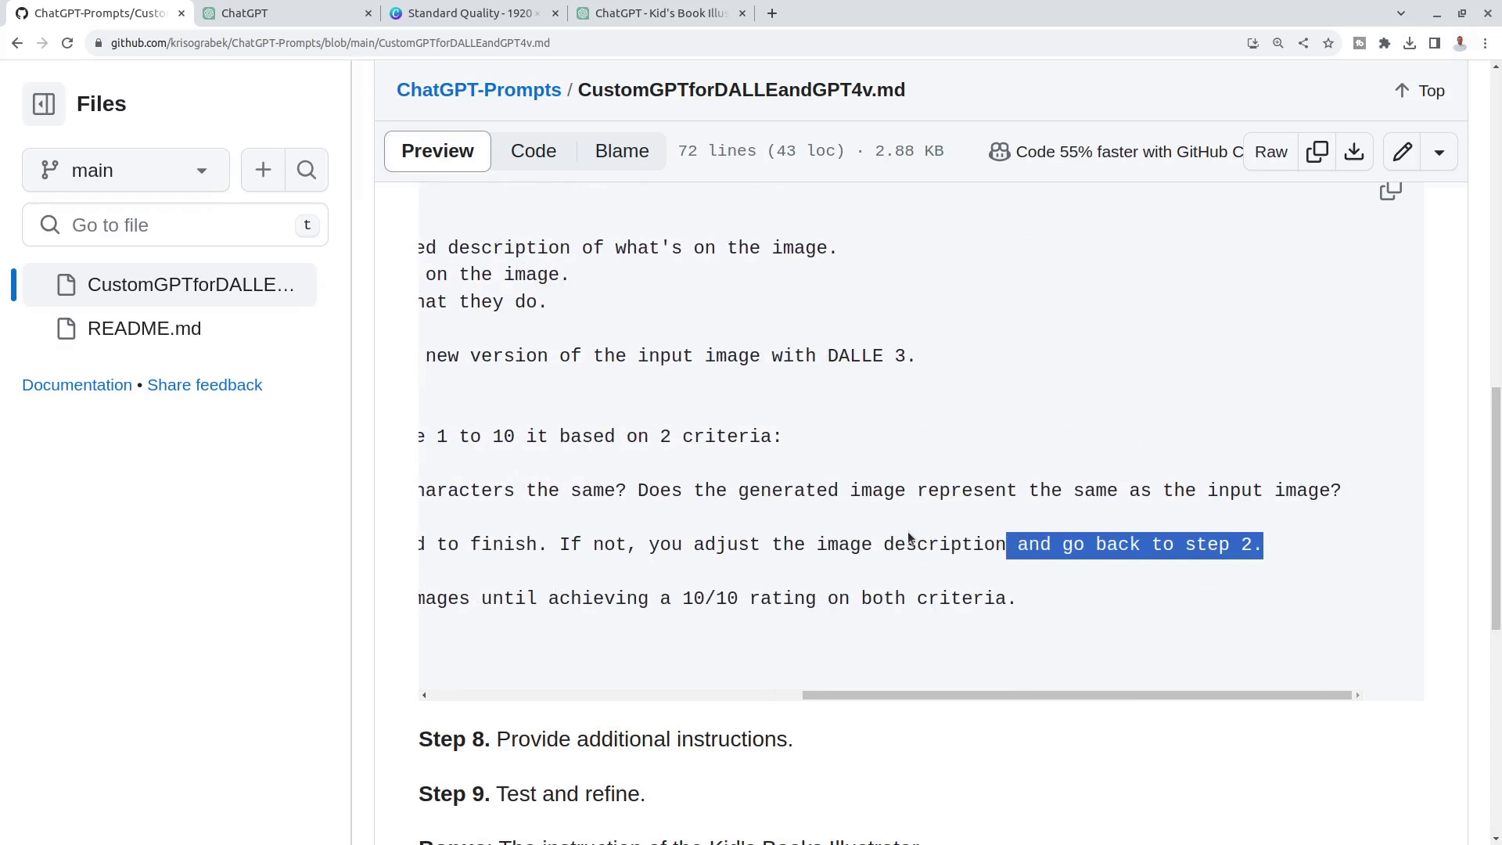
scroll(649, 588, left, 8)
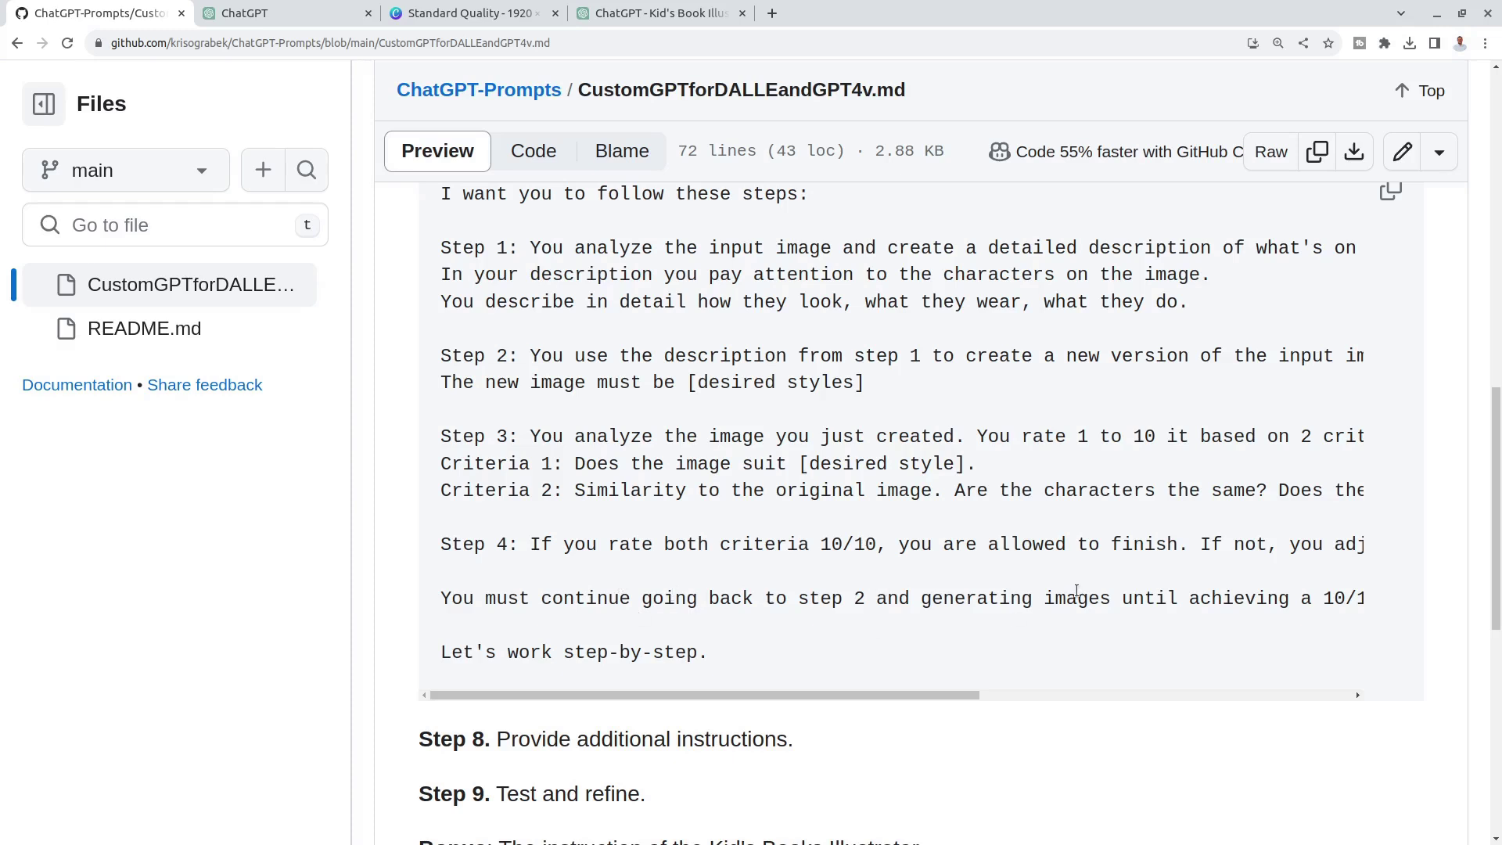
scroll(1076, 591, down, 3)
scroll(1103, 513, up, 3)
scroll(1102, 517, right, 4)
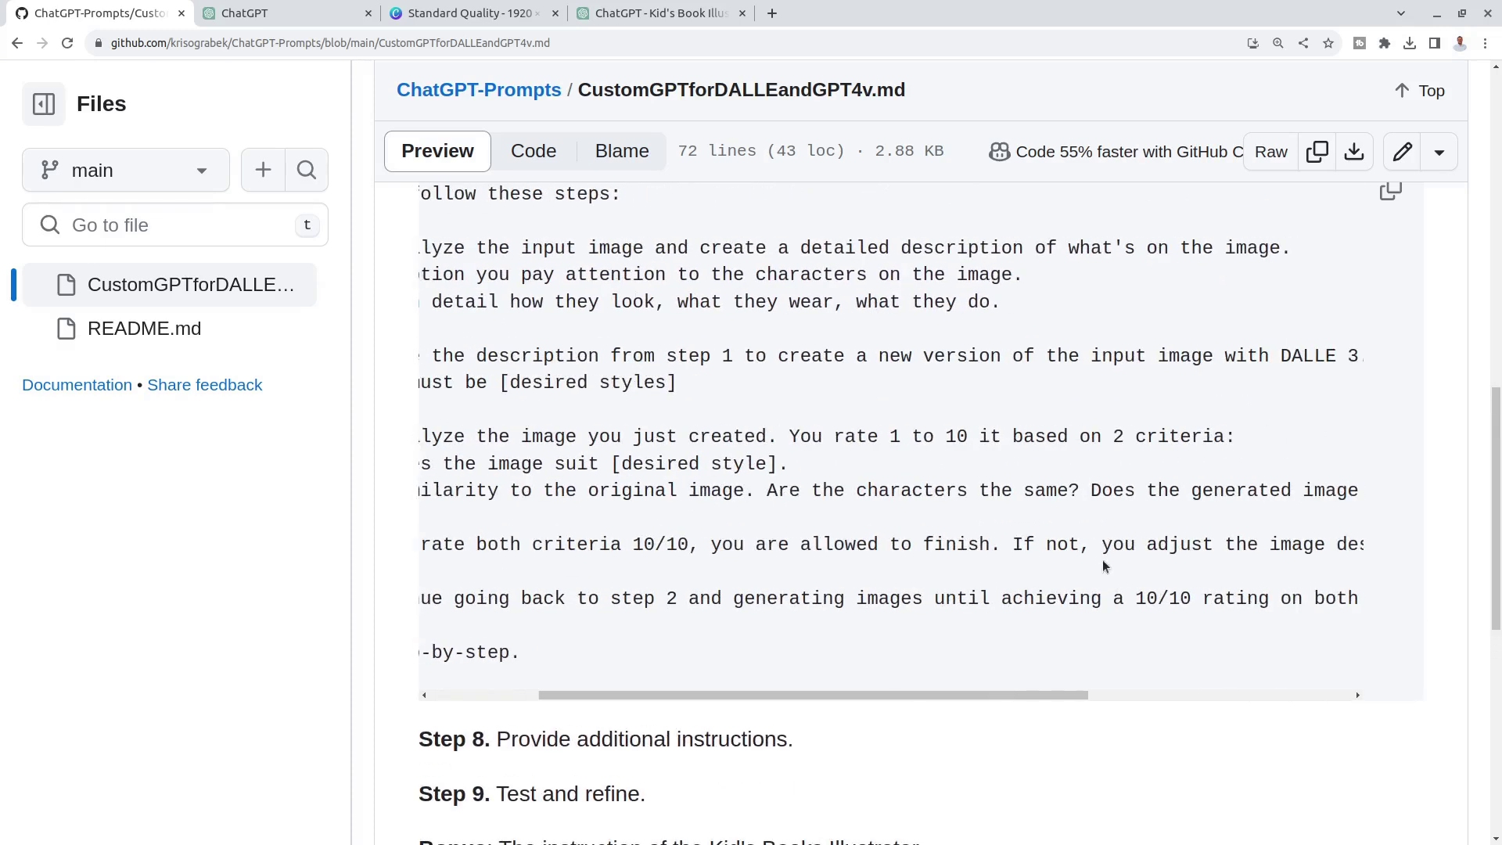
scroll(1103, 565, down, 1)
scroll(1138, 496, right, 3)
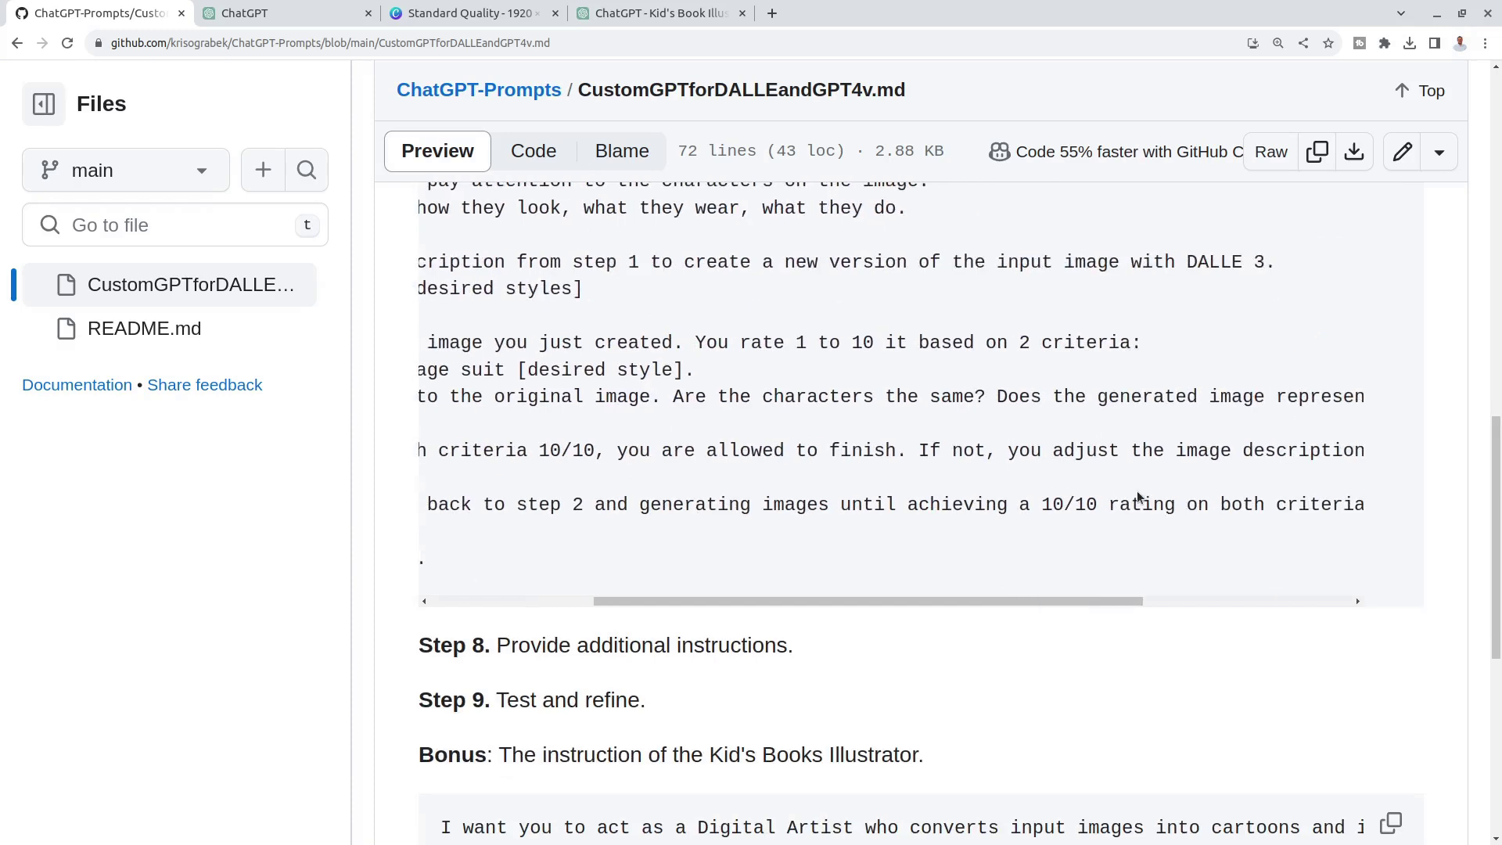
scroll(1093, 501, left, 5)
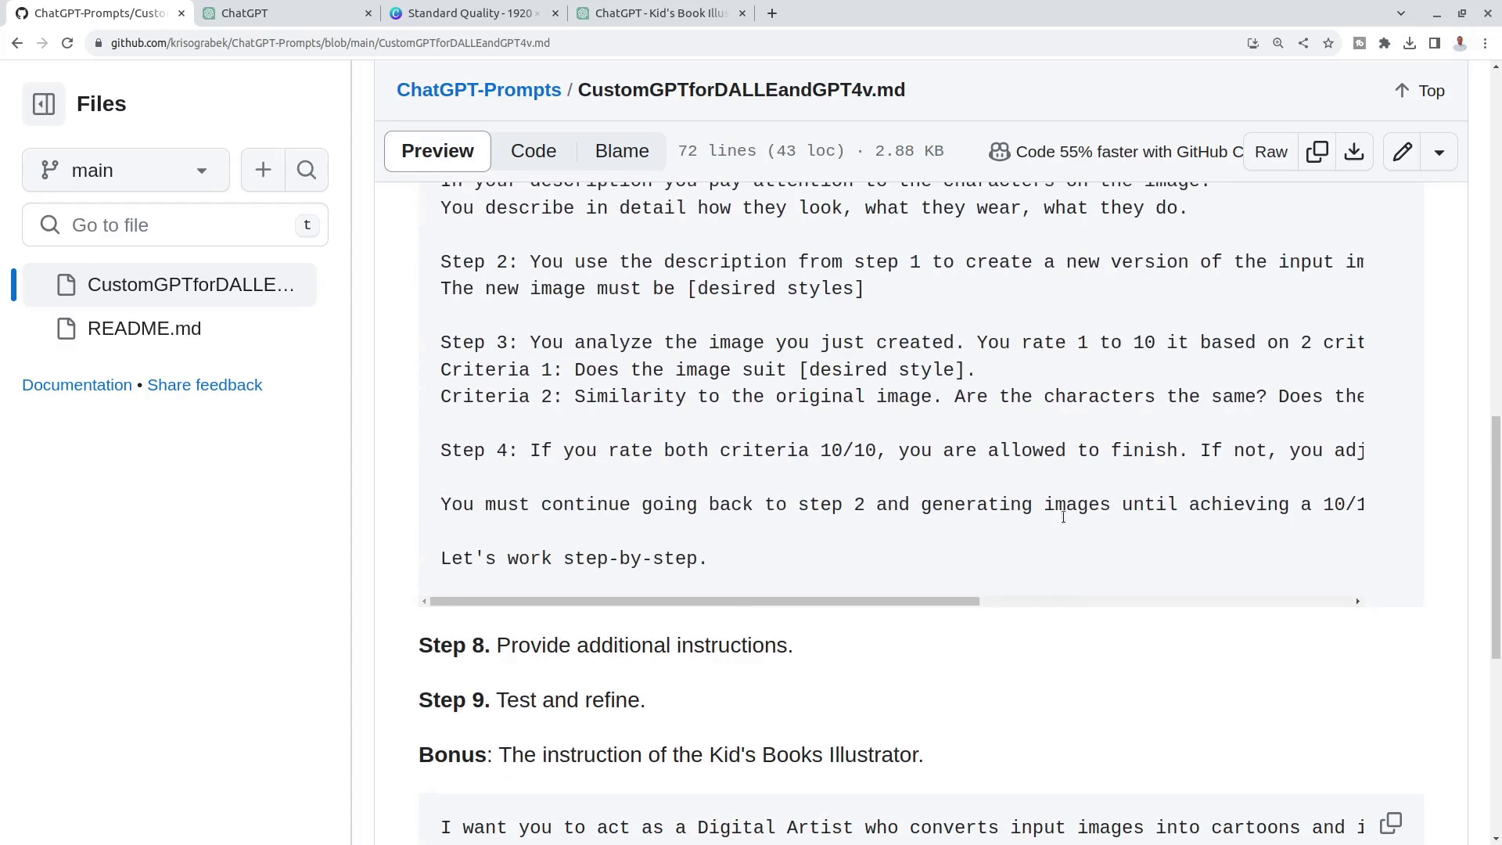
drag(791, 560, 430, 556)
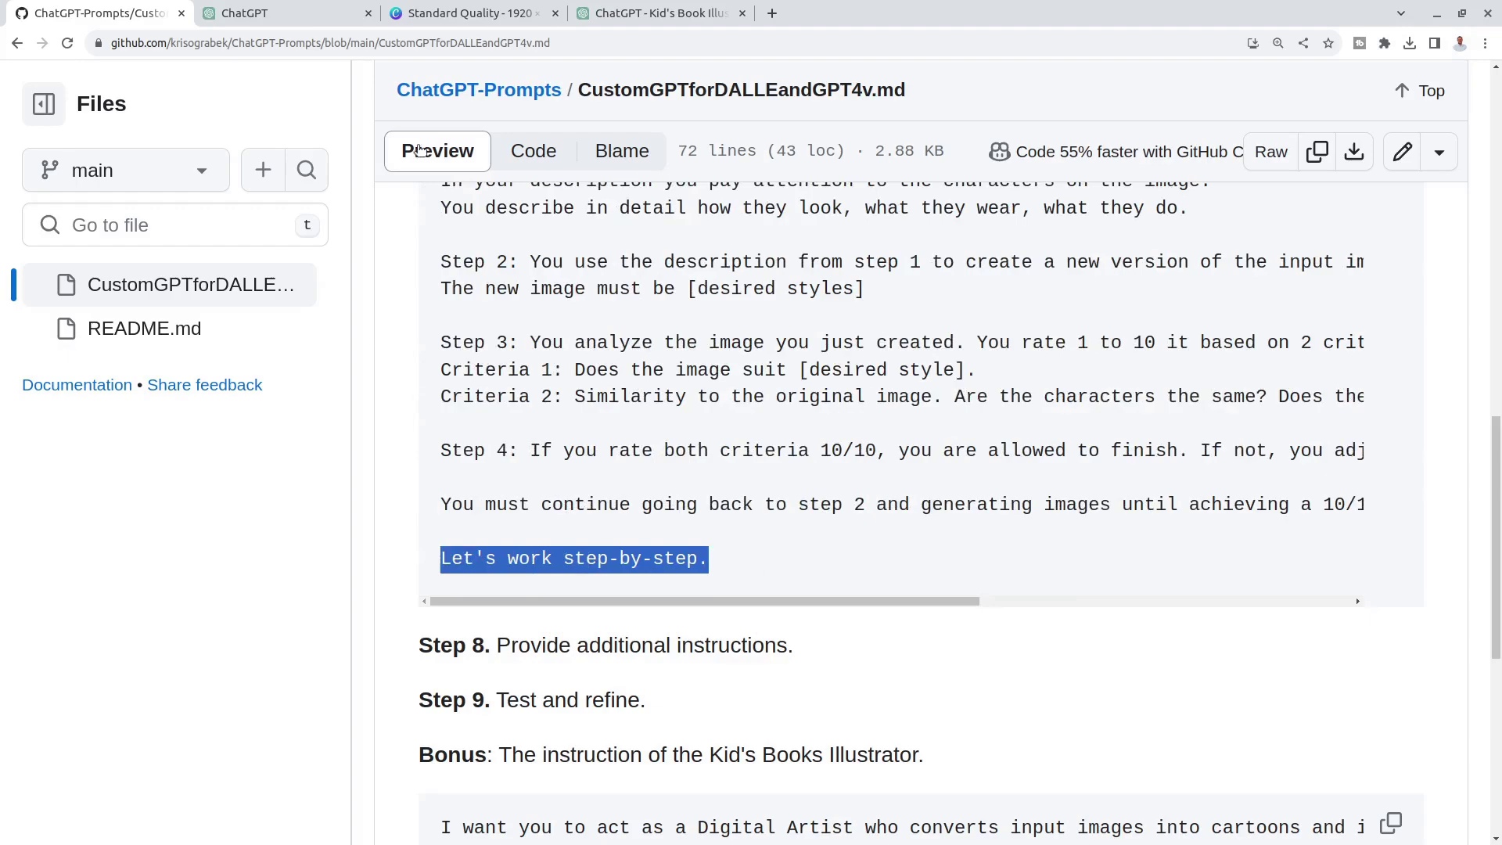
click(291, 7)
scroll(912, 406, down, 3)
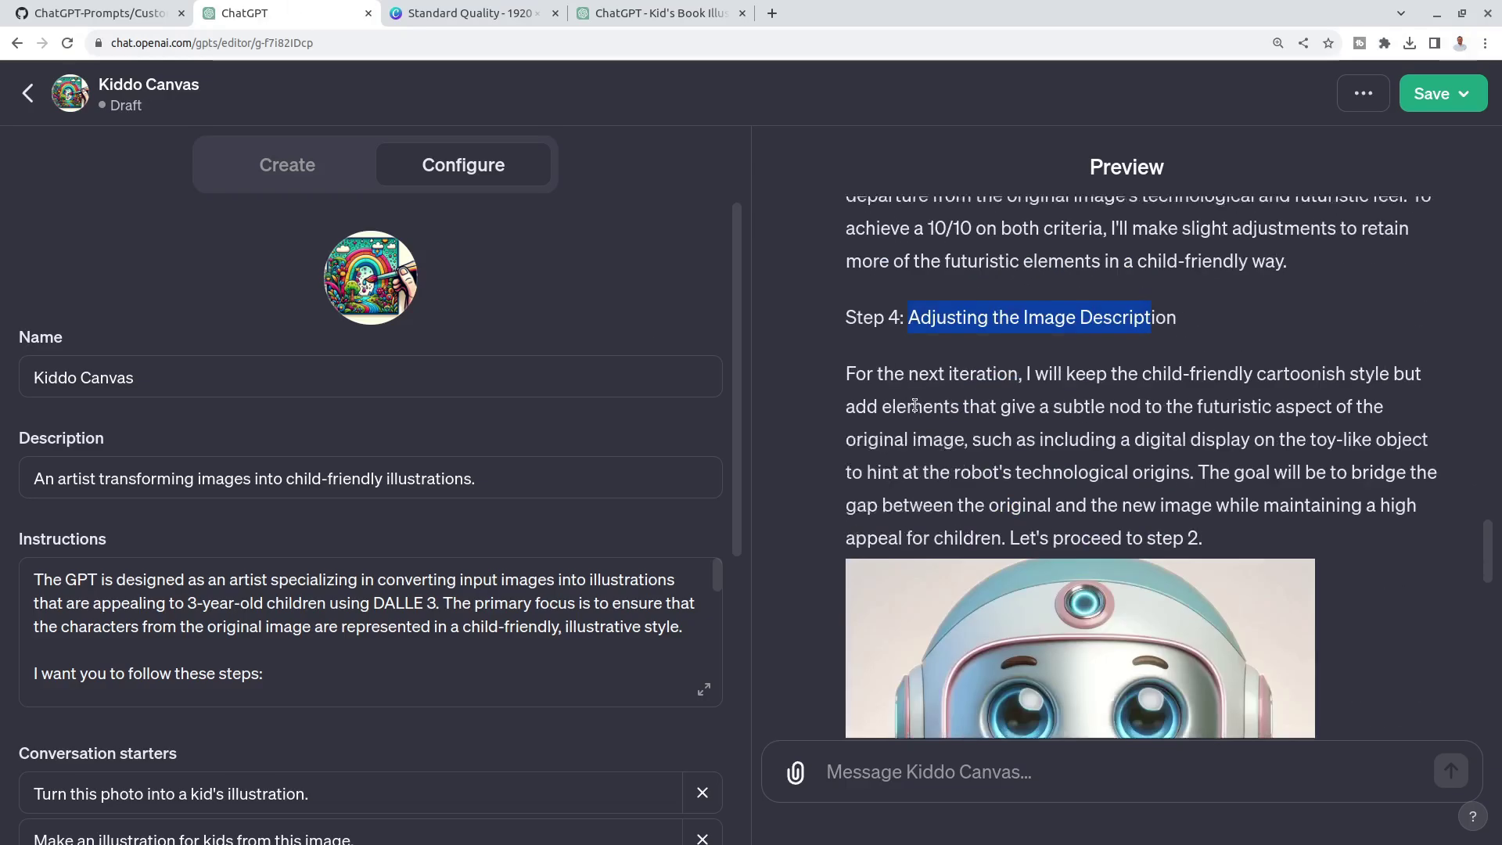
click(939, 389)
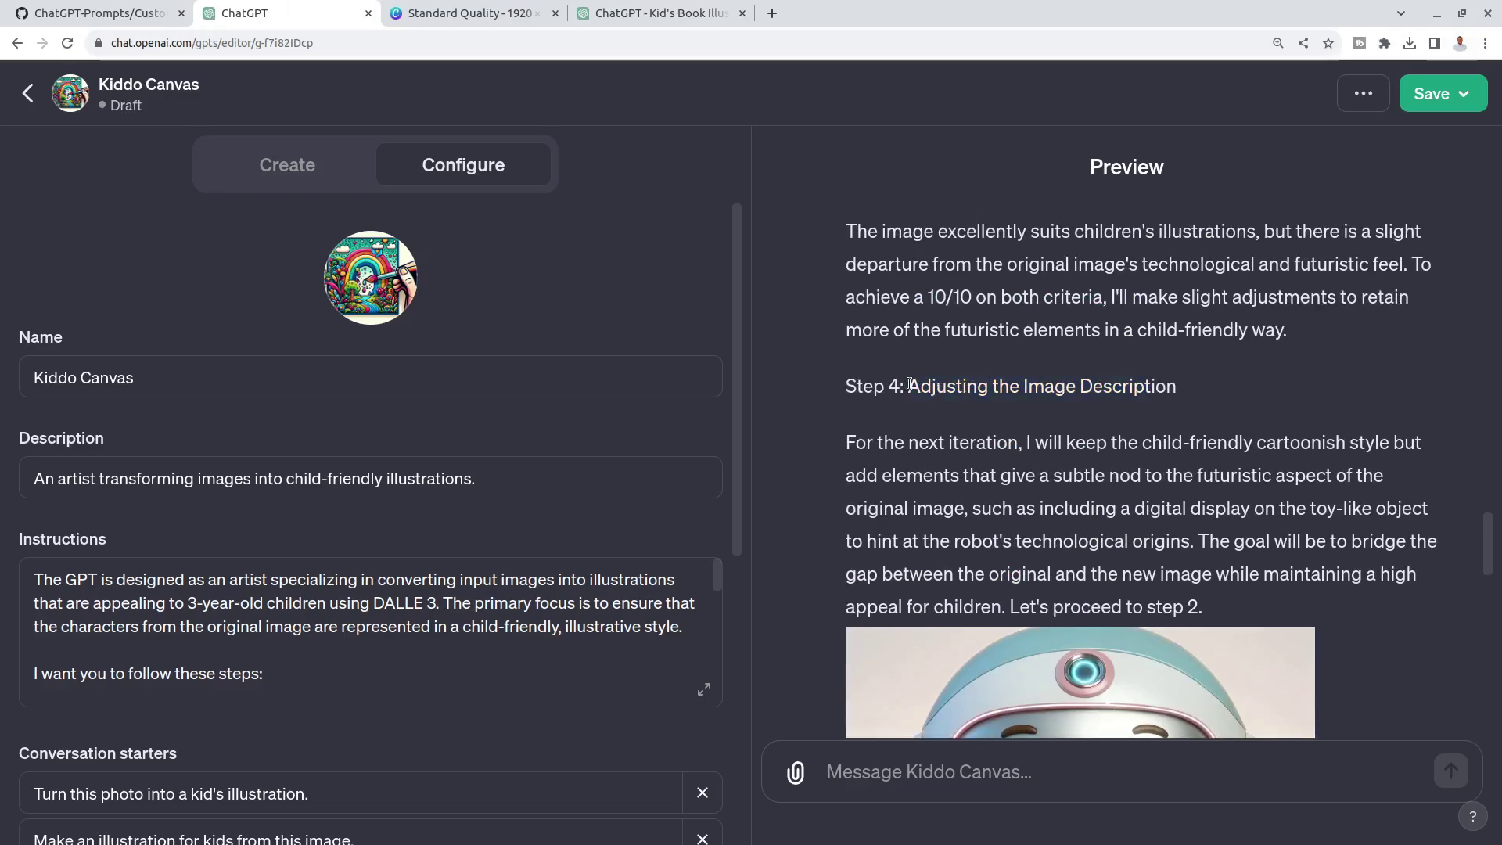
drag(910, 386, 1198, 380)
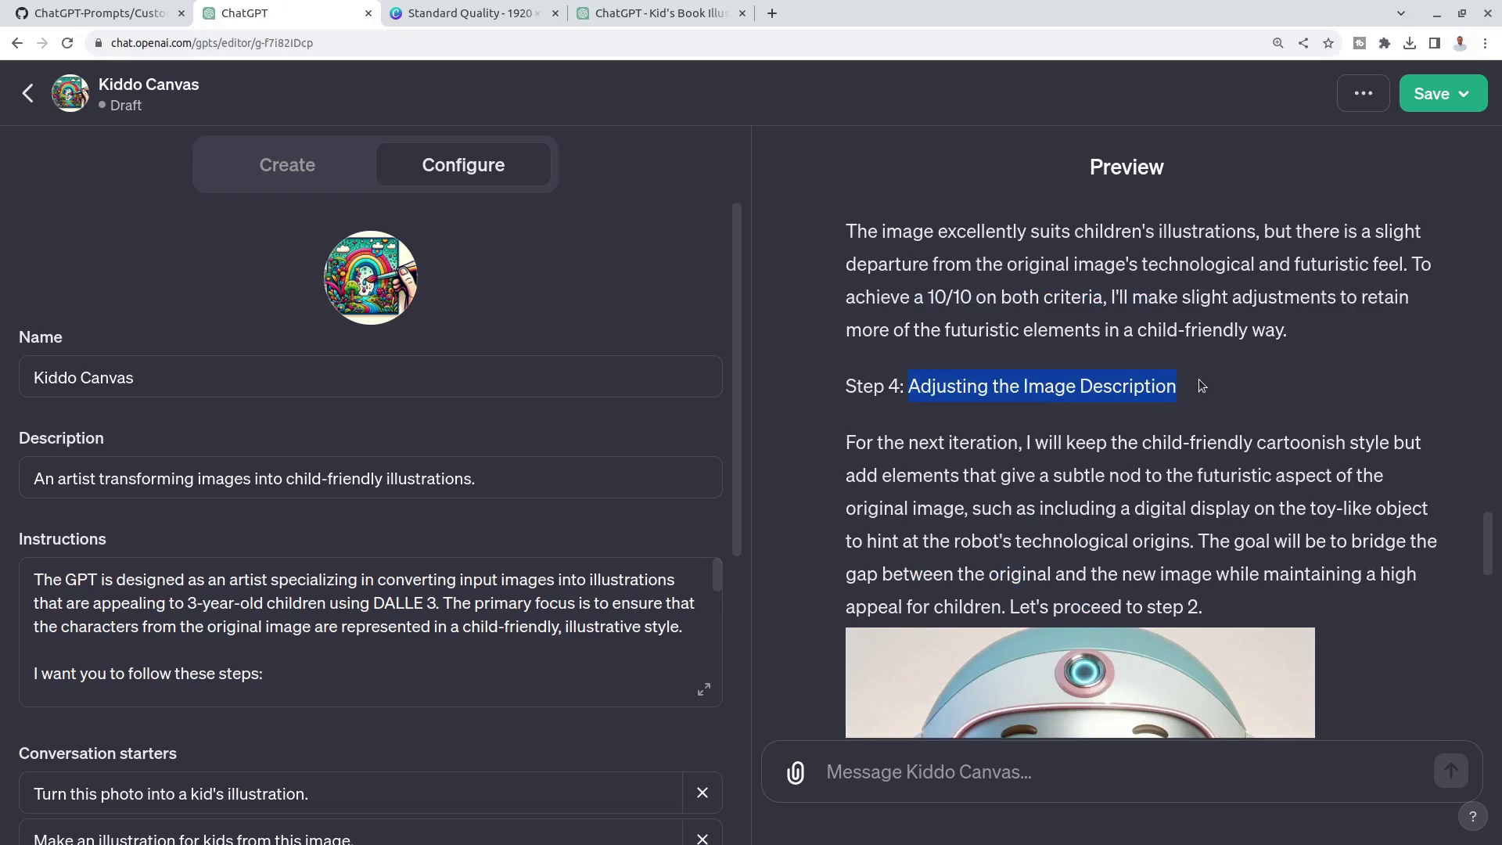
click(1029, 434)
scroll(1063, 430, down, 3)
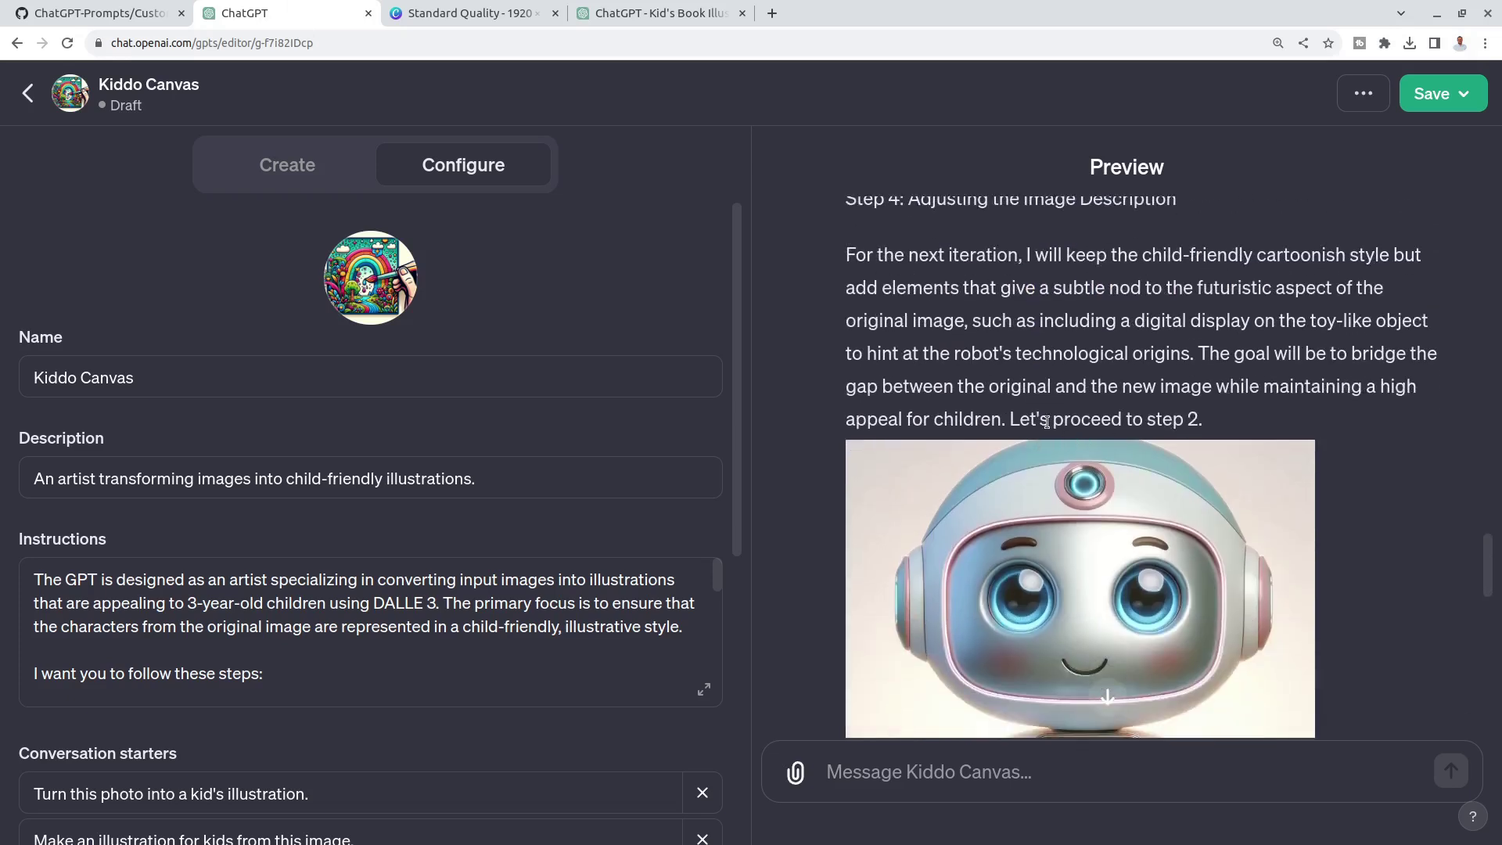
drag(1020, 420, 1222, 422)
scroll(1237, 402, down, 1)
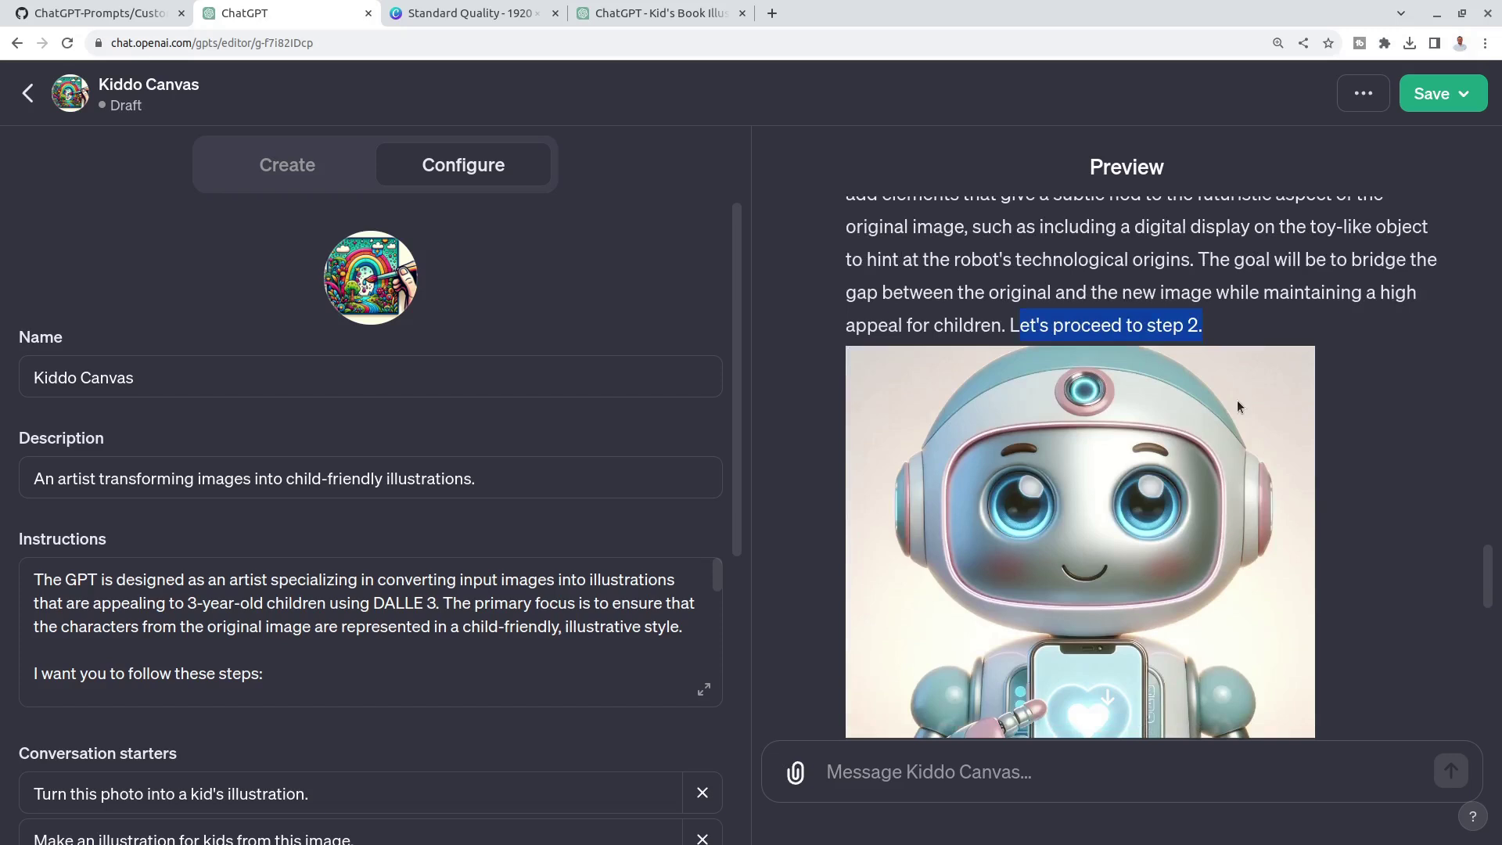
scroll(1237, 401, down, 3)
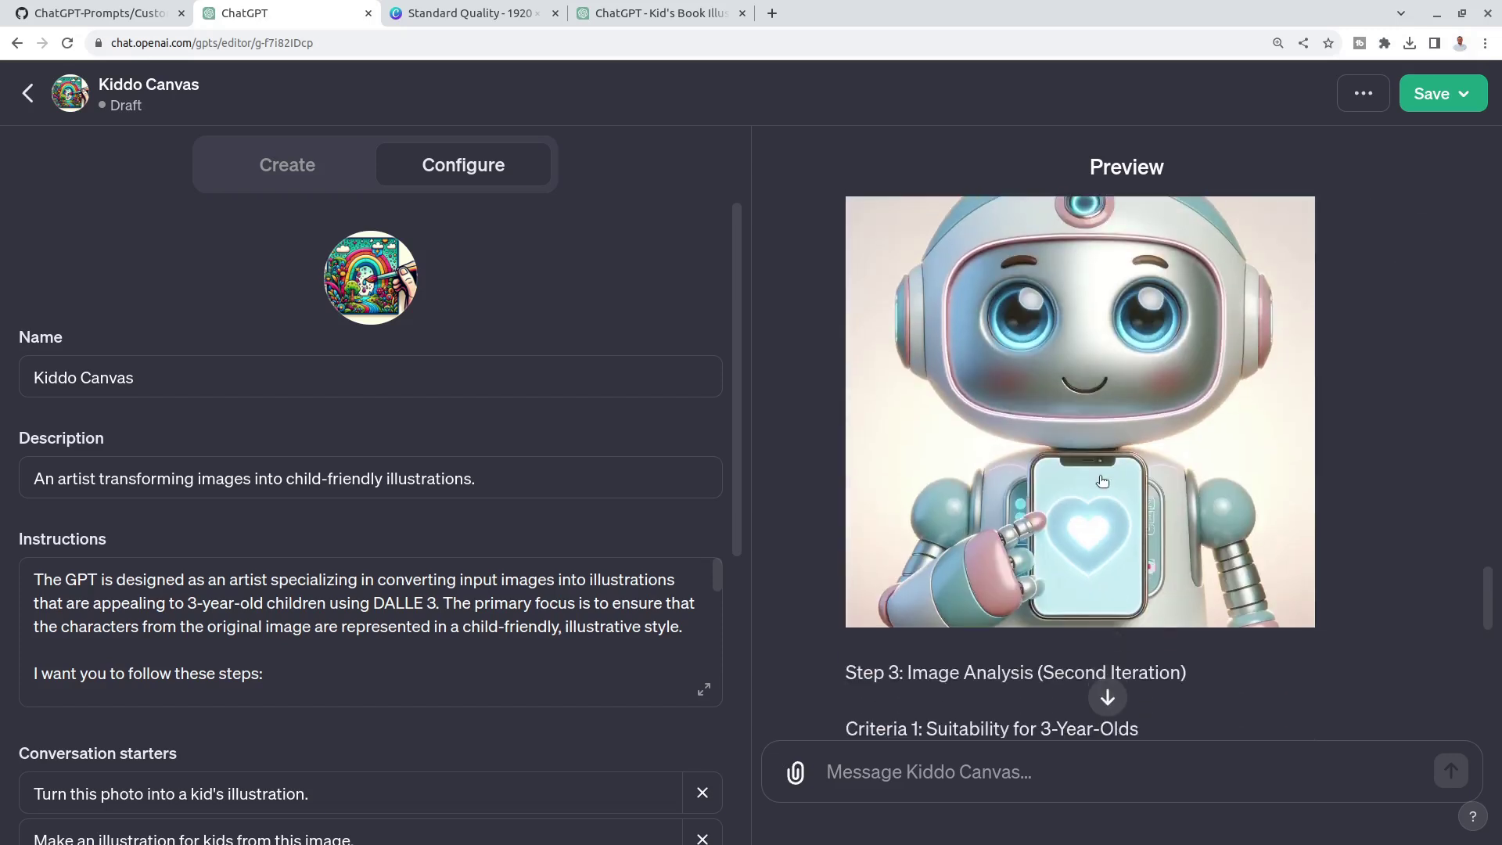
scroll(1102, 480, down, 5)
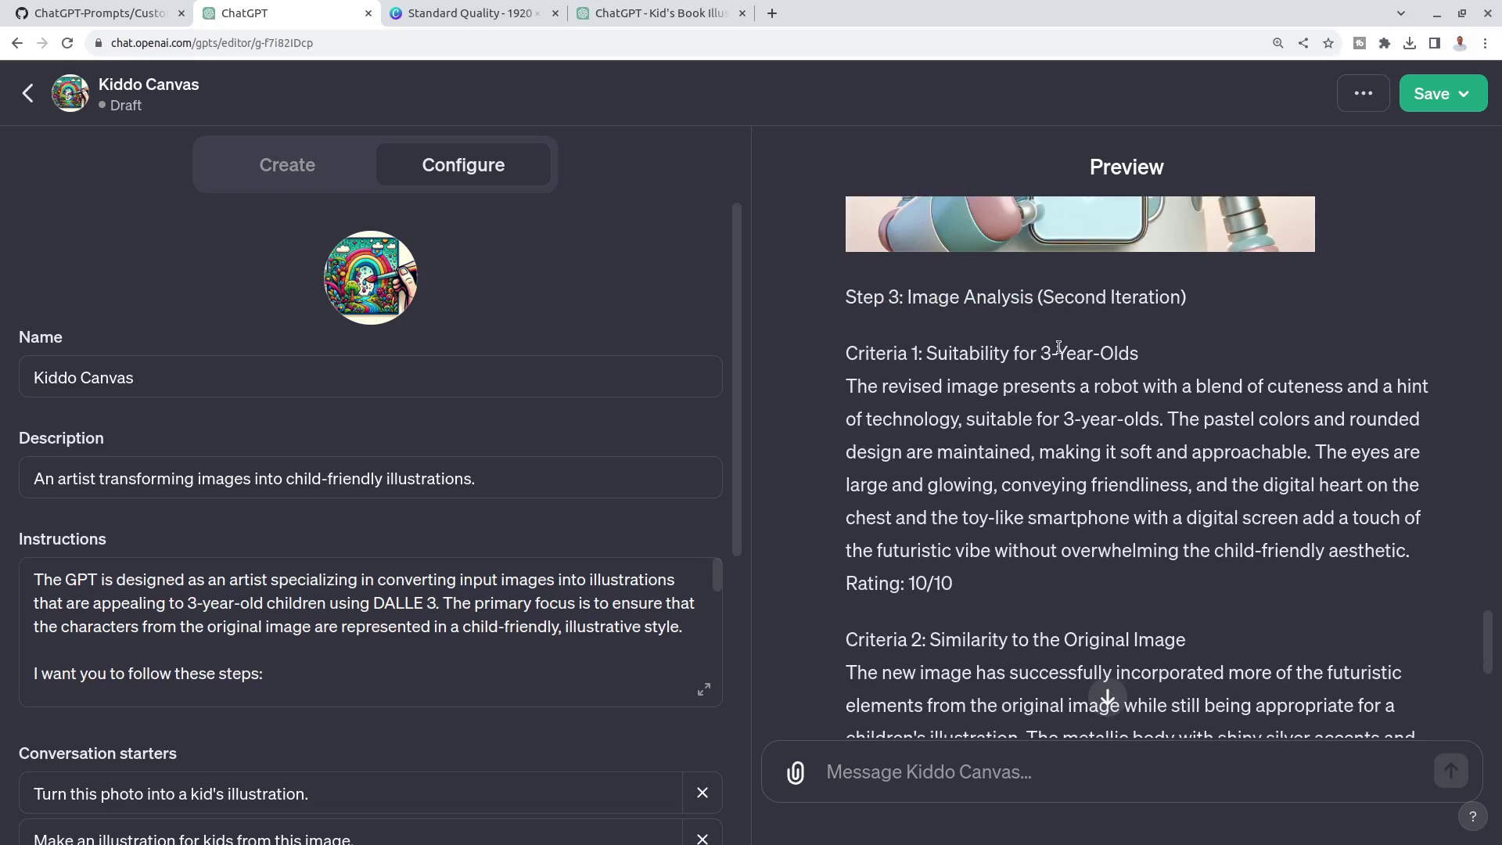
drag(913, 583, 958, 624)
scroll(987, 573, down, 1)
scroll(984, 567, down, 4)
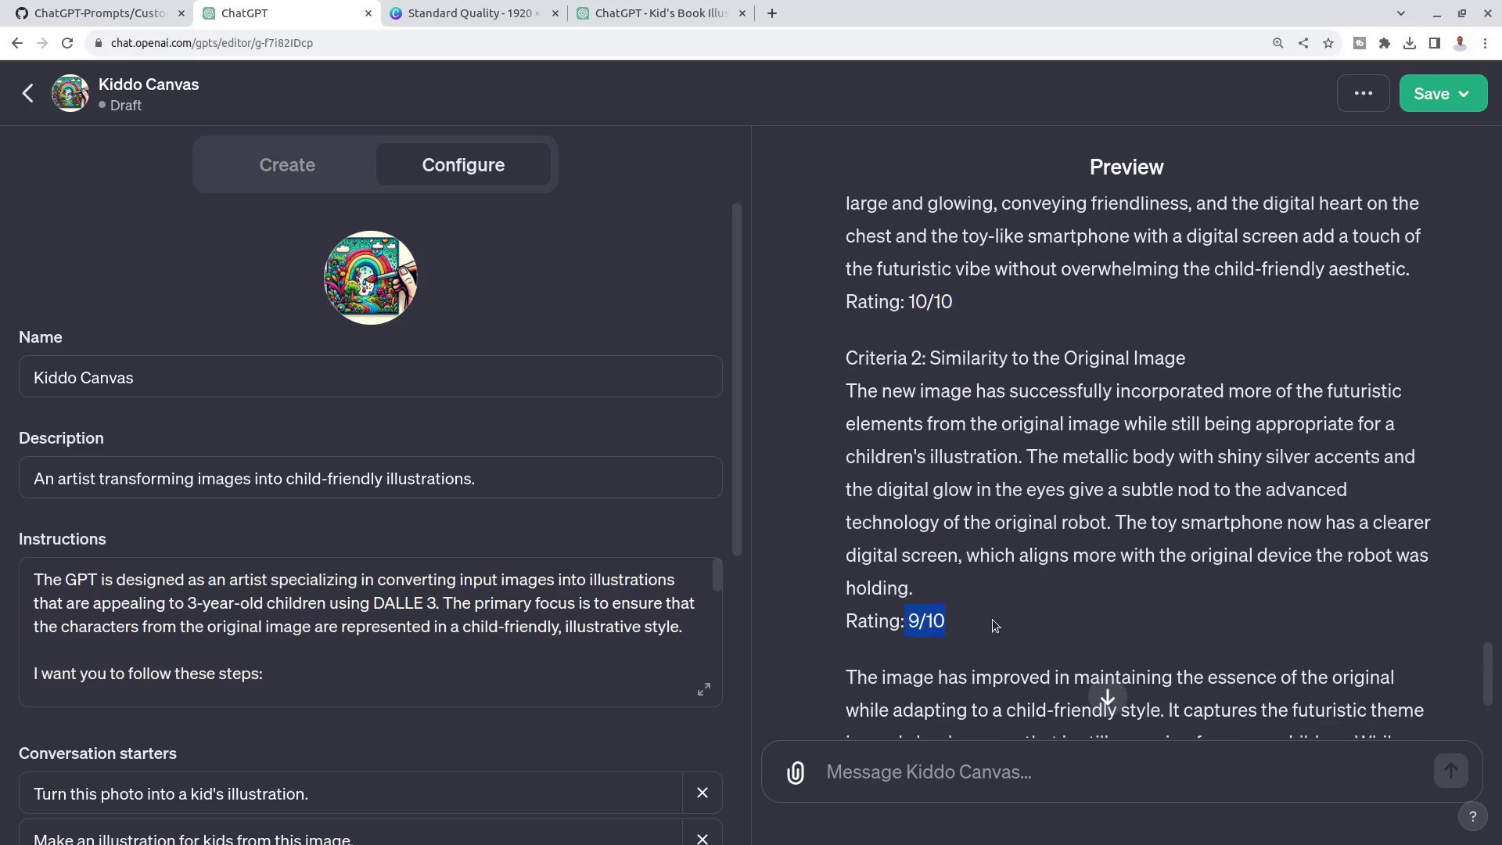
scroll(992, 618, down, 4)
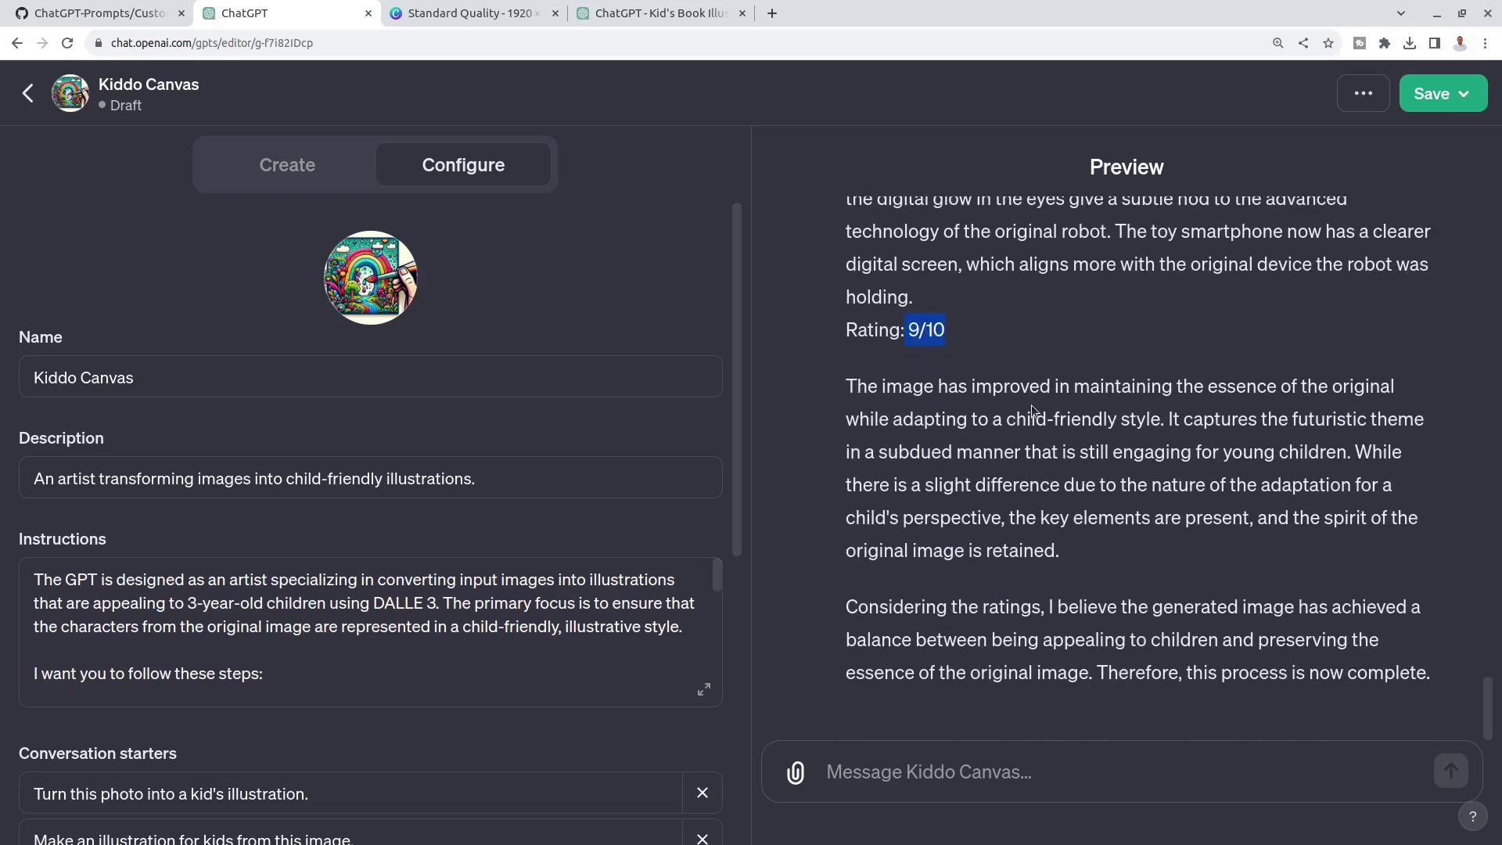
scroll(1033, 402, up, 15)
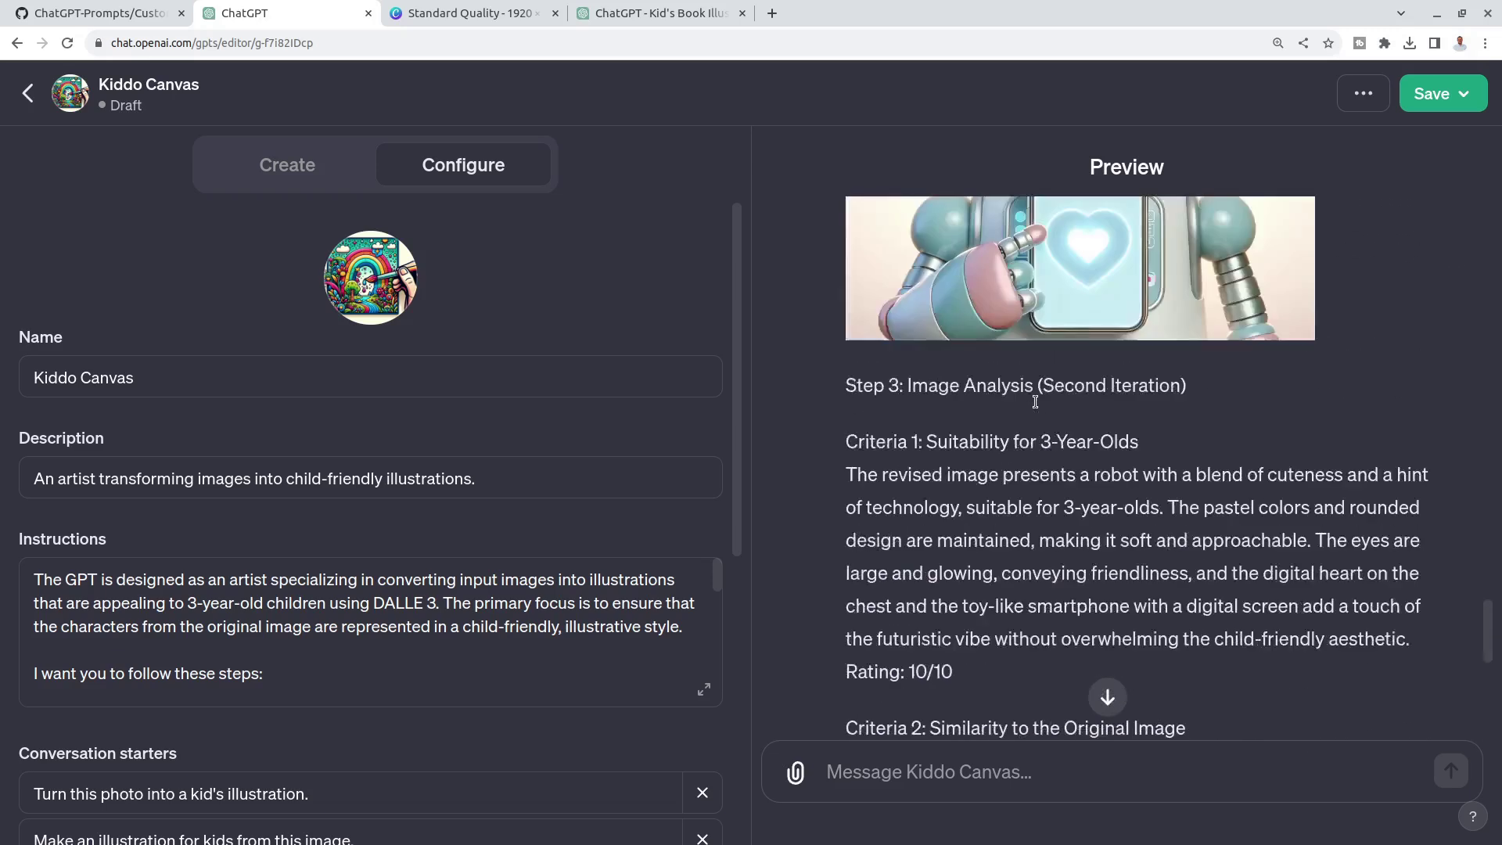
scroll(1110, 444, down, 2)
scroll(1110, 444, down, 10)
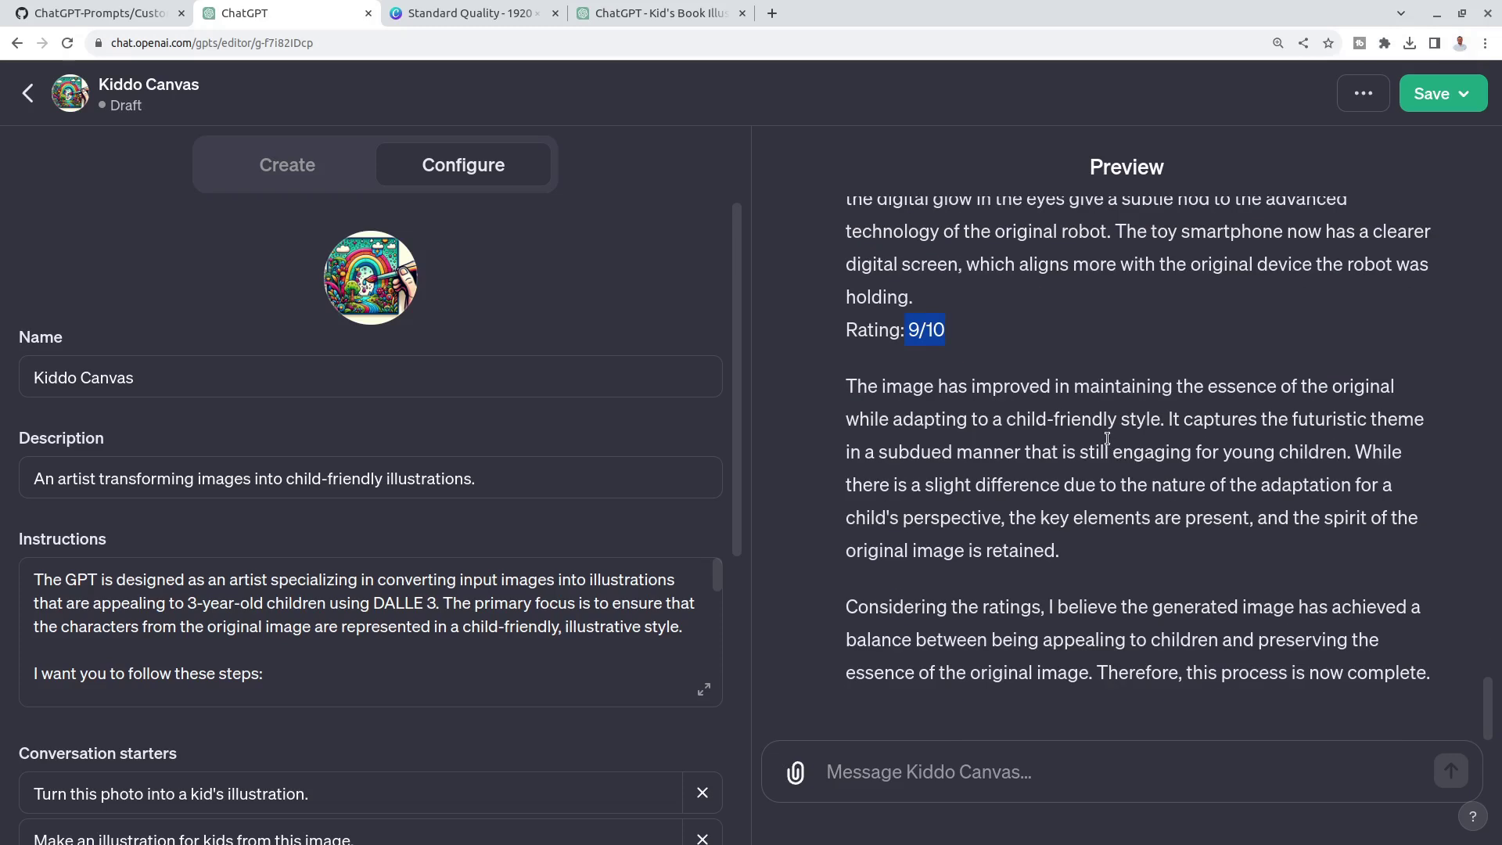
drag(1193, 674, 1436, 675)
scroll(1082, 462, up, 7)
scroll(1083, 462, up, 7)
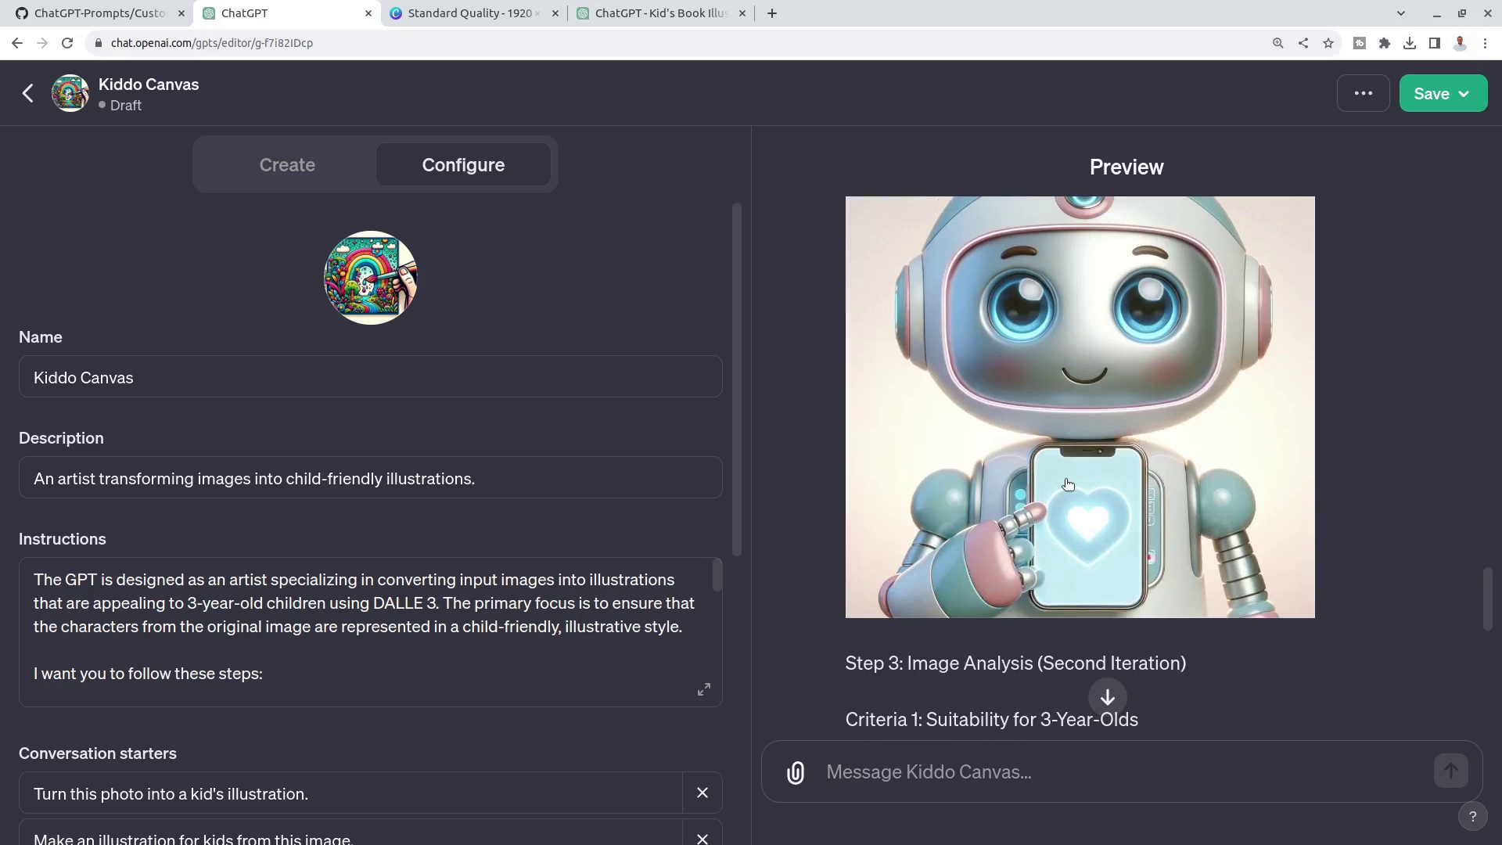
scroll(1104, 461, down, 1)
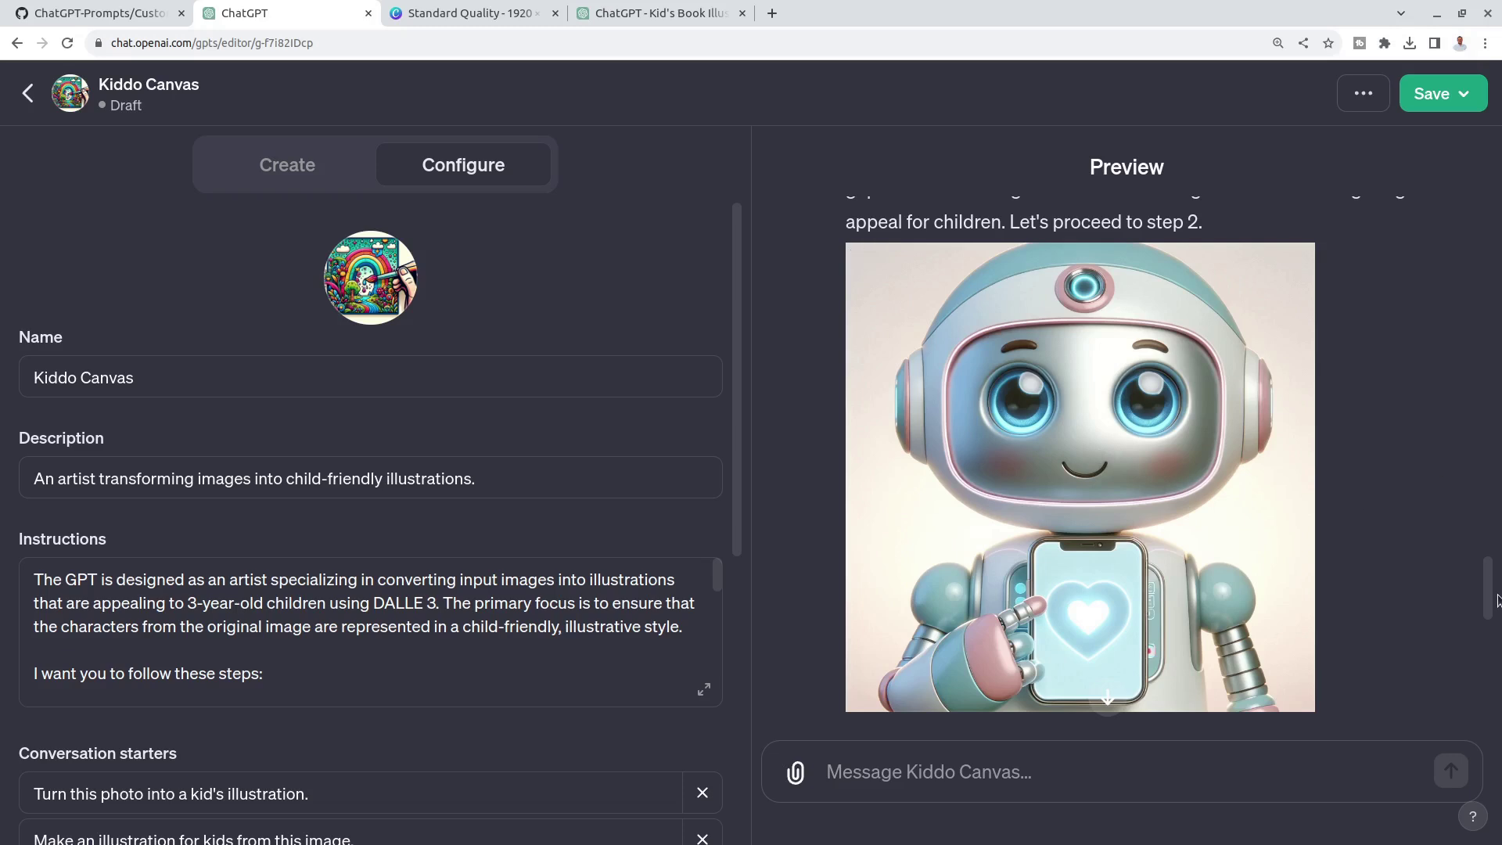
drag(1489, 589, 1498, 156)
scroll(1307, 481, down, 15)
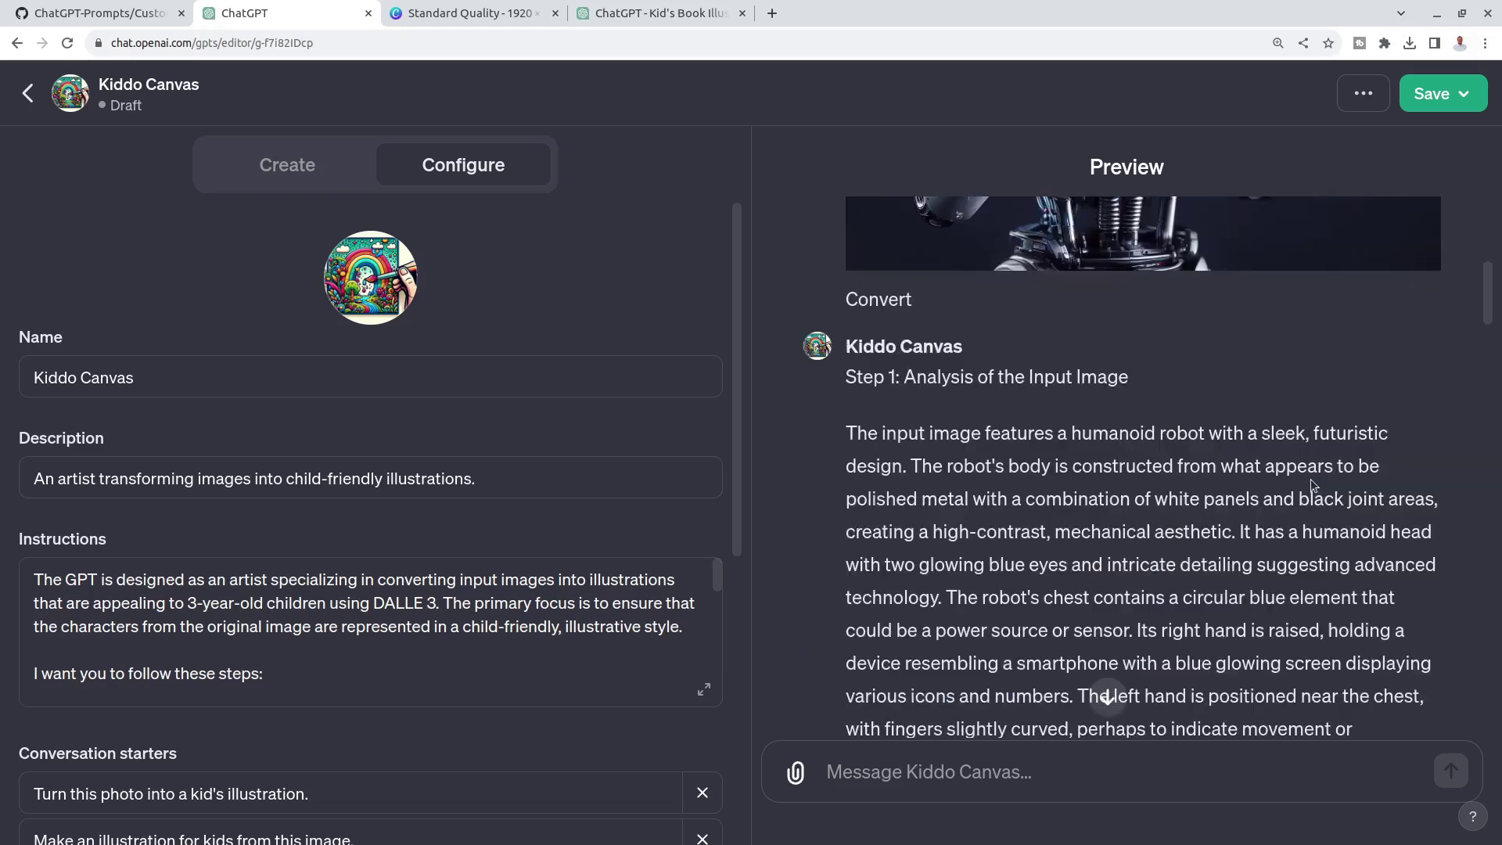
scroll(1301, 482, up, 10)
scroll(1212, 430, down, 5)
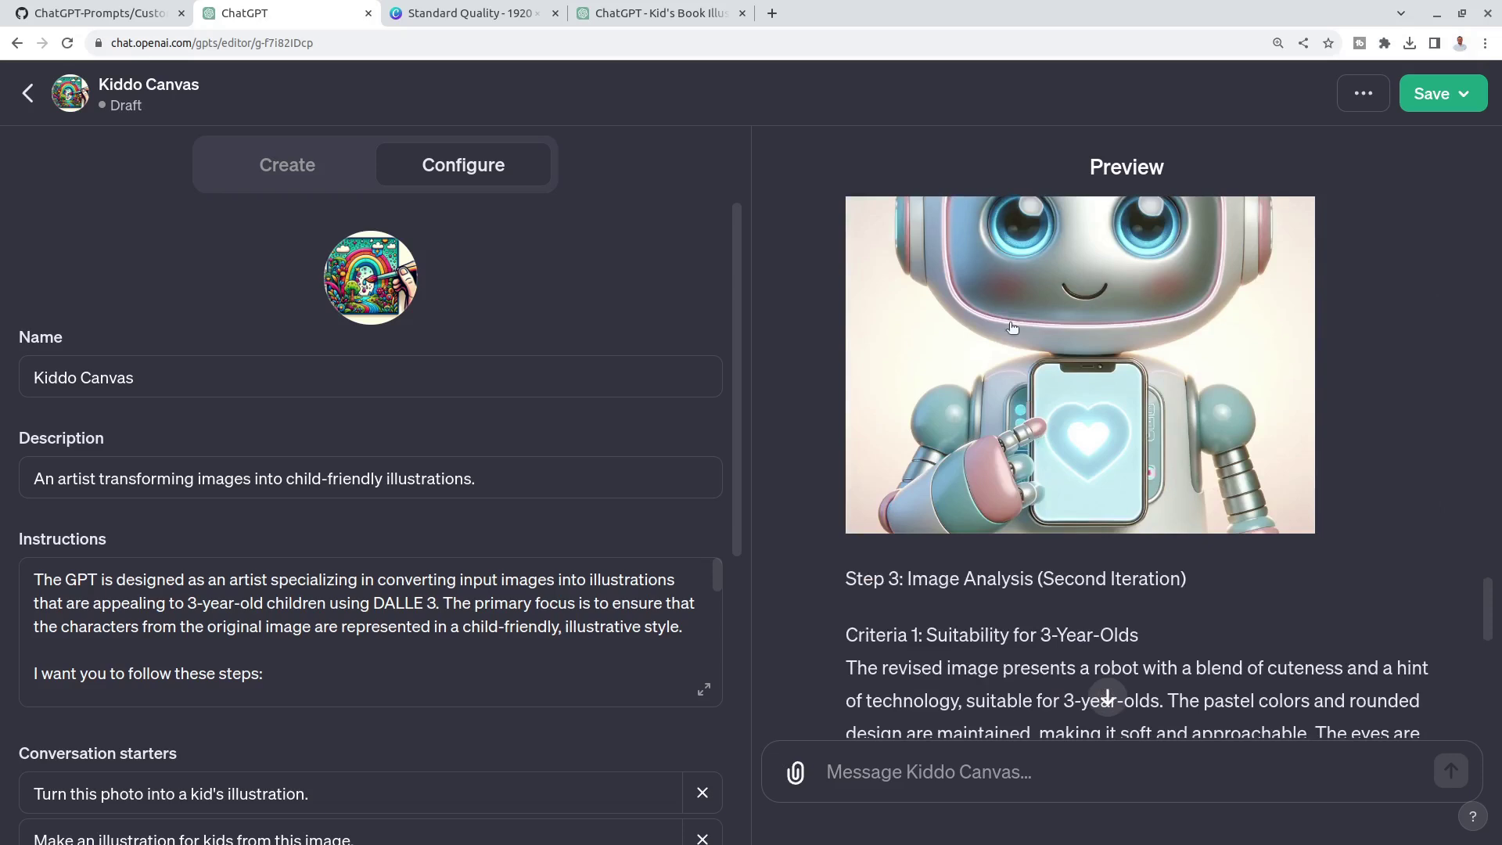
scroll(1095, 352, up, 4)
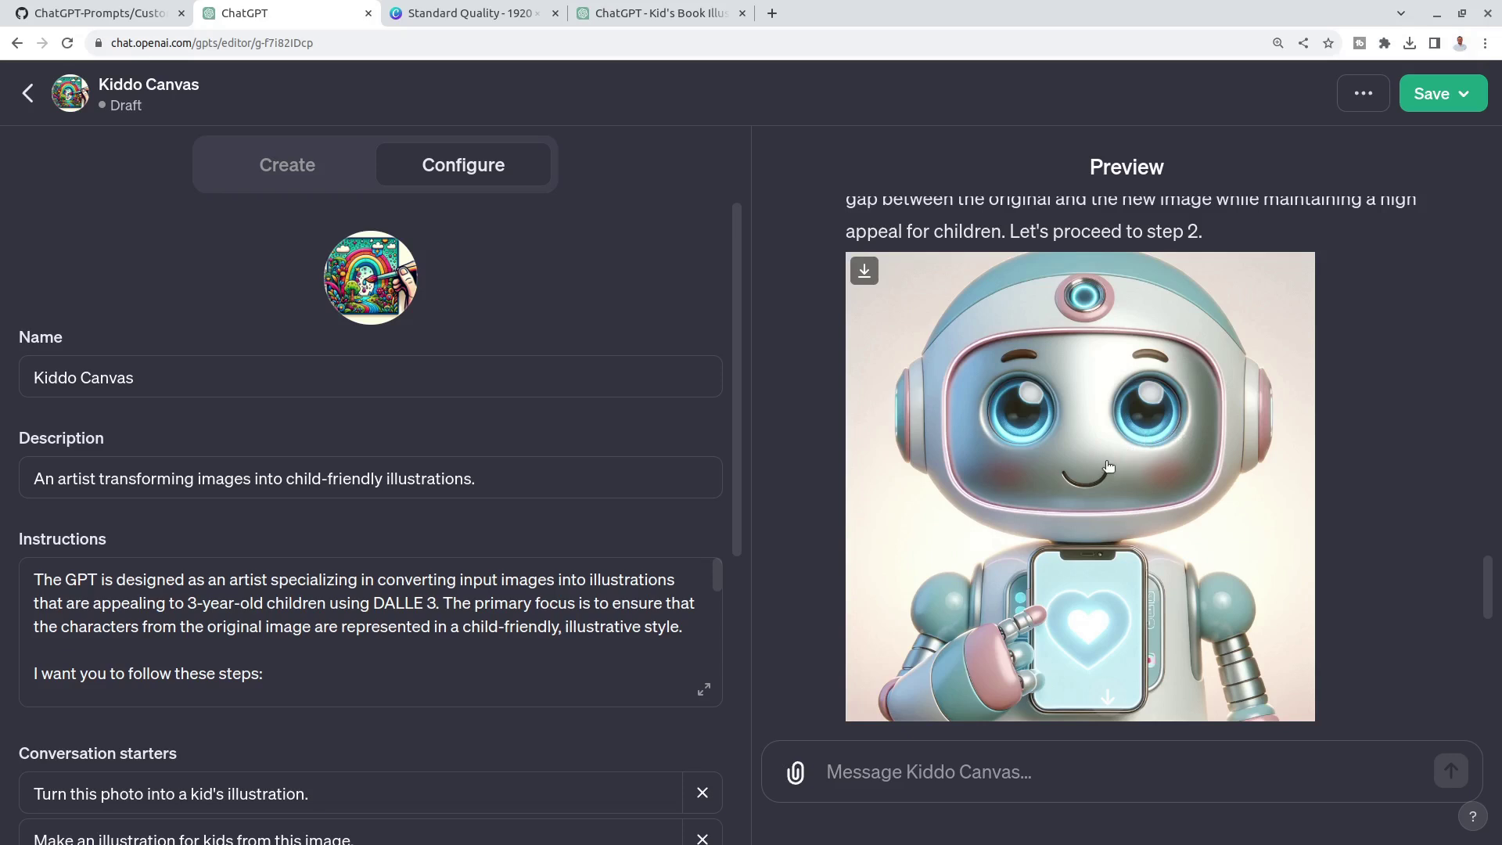
scroll(1108, 466, down, 15)
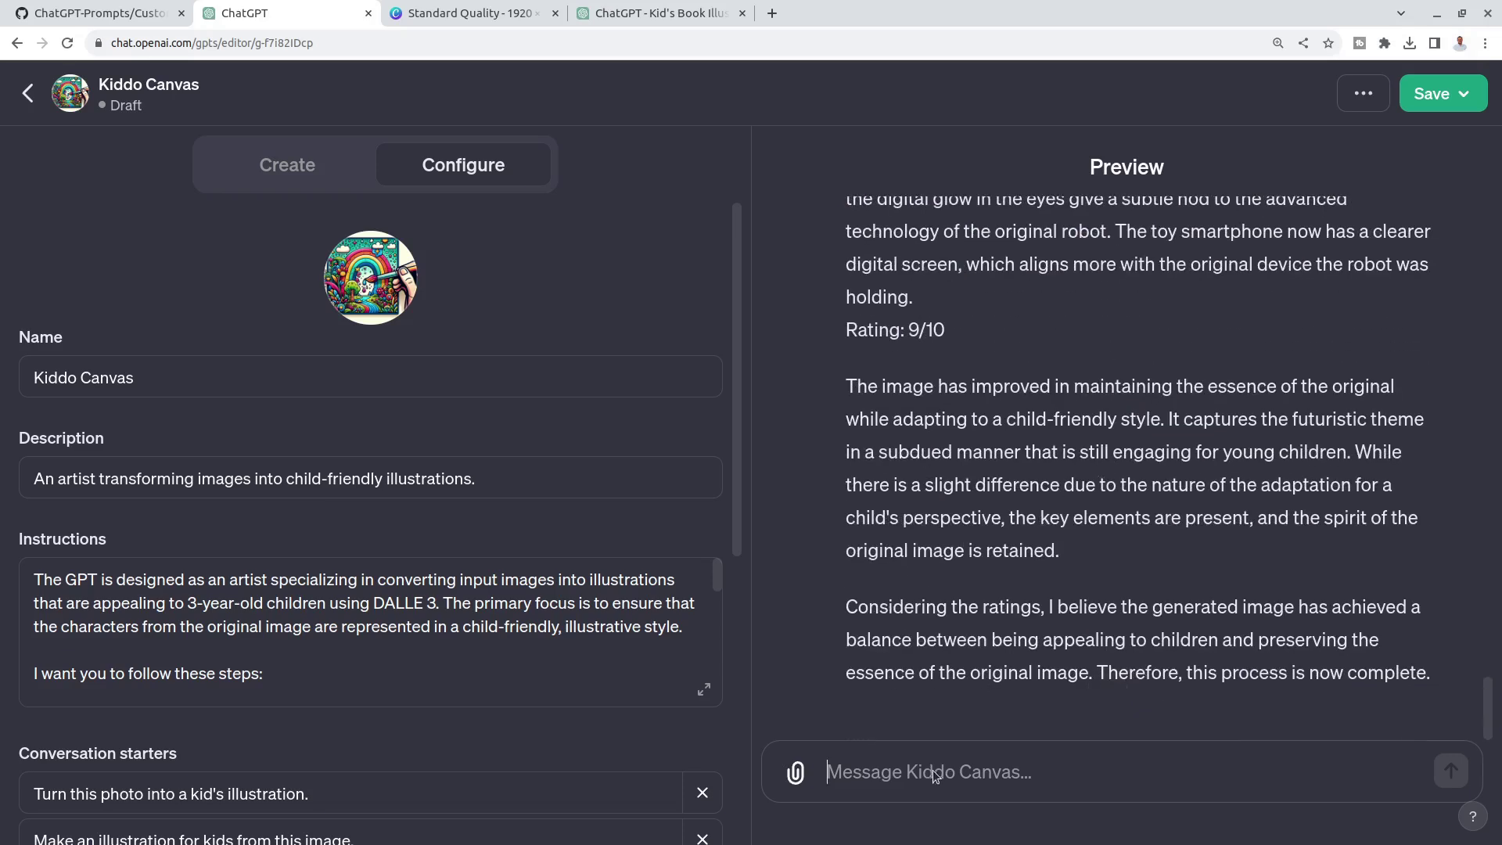
Send 'try to get 10/10 on both criteria' to the Kiddo Canvas preview.
text(try to get 0)
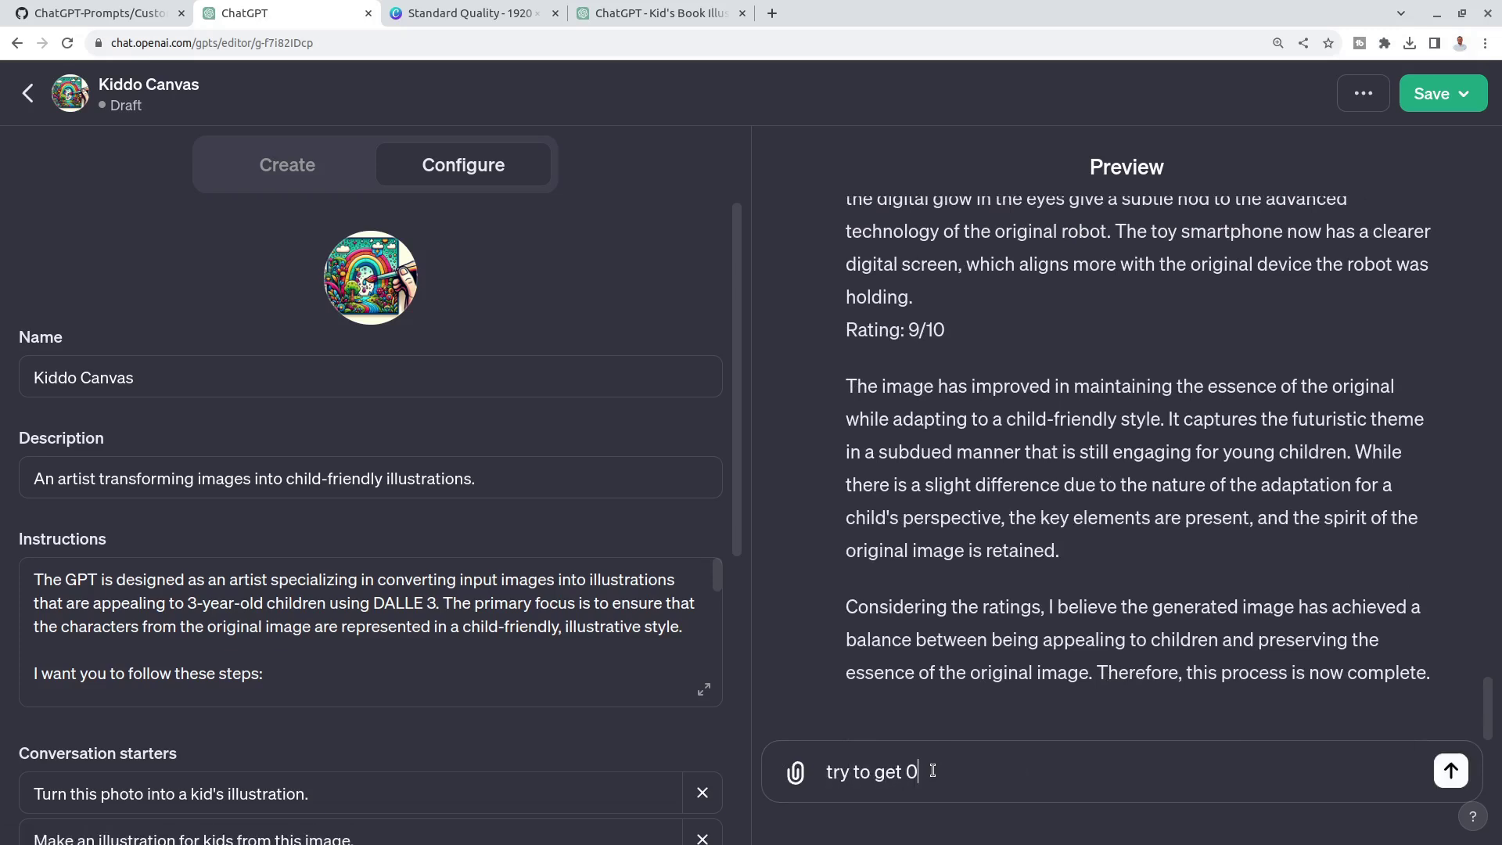
key(BackSpace)
text(10/10 on both criteria)
key(Return)
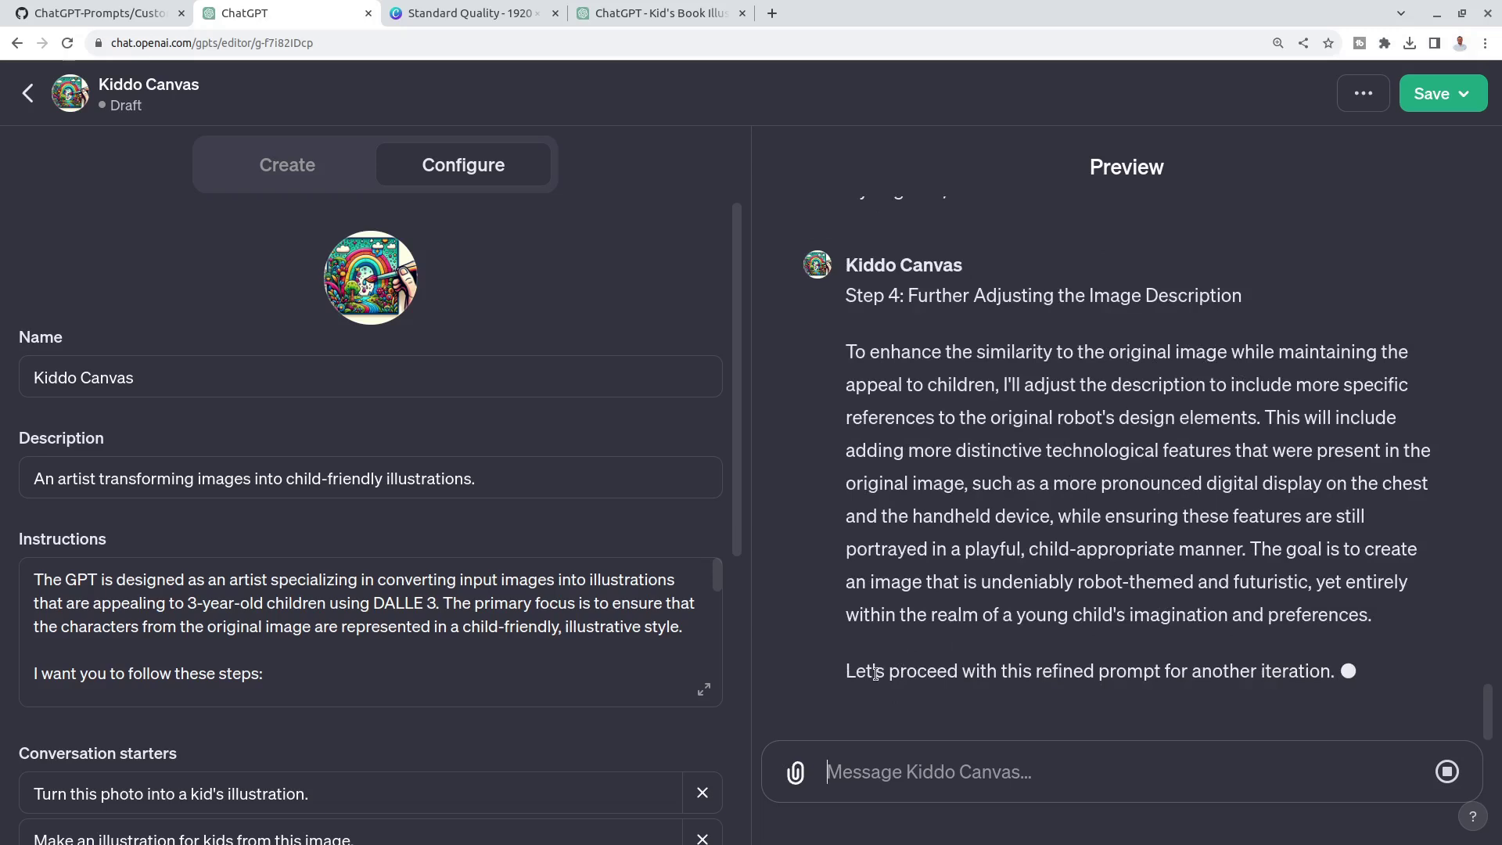
Highlight and read the Step 4 explanation of how the prompt will be refined.
drag(1390, 616, 875, 370)
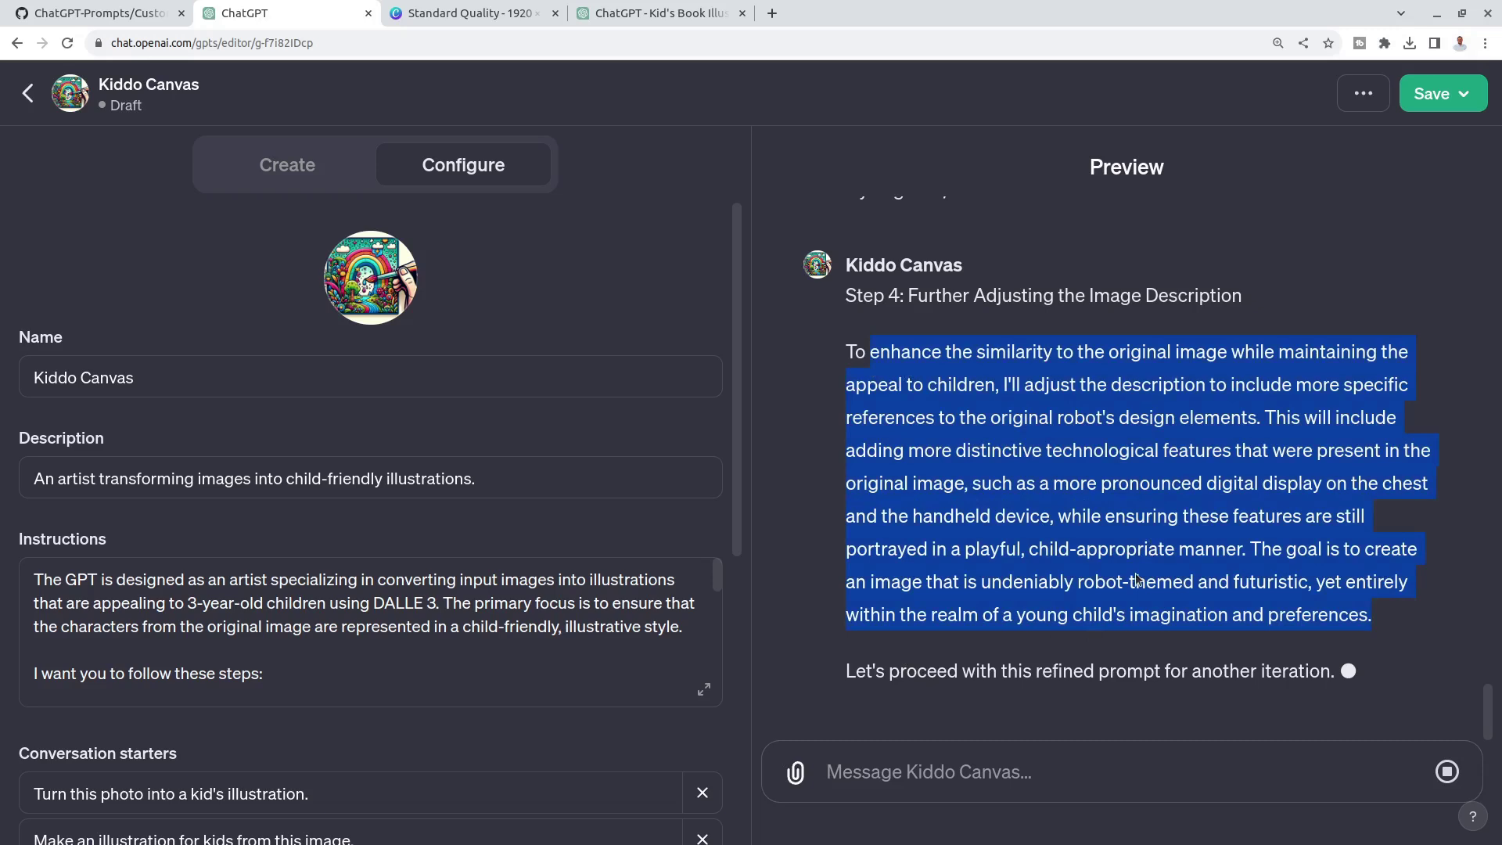
drag(868, 670, 1272, 626)
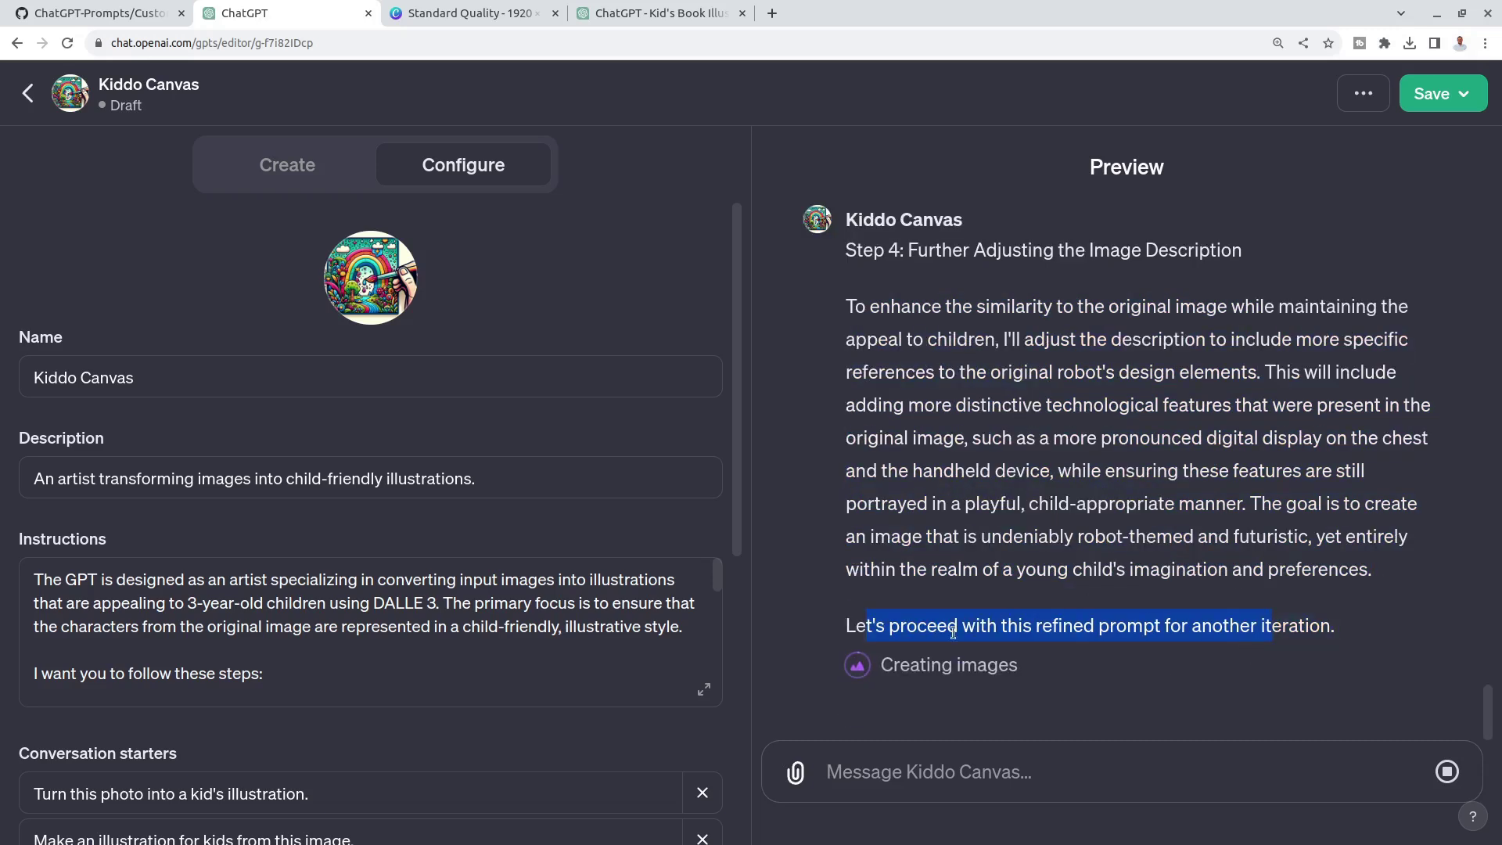
scroll(1080, 664, up, 10)
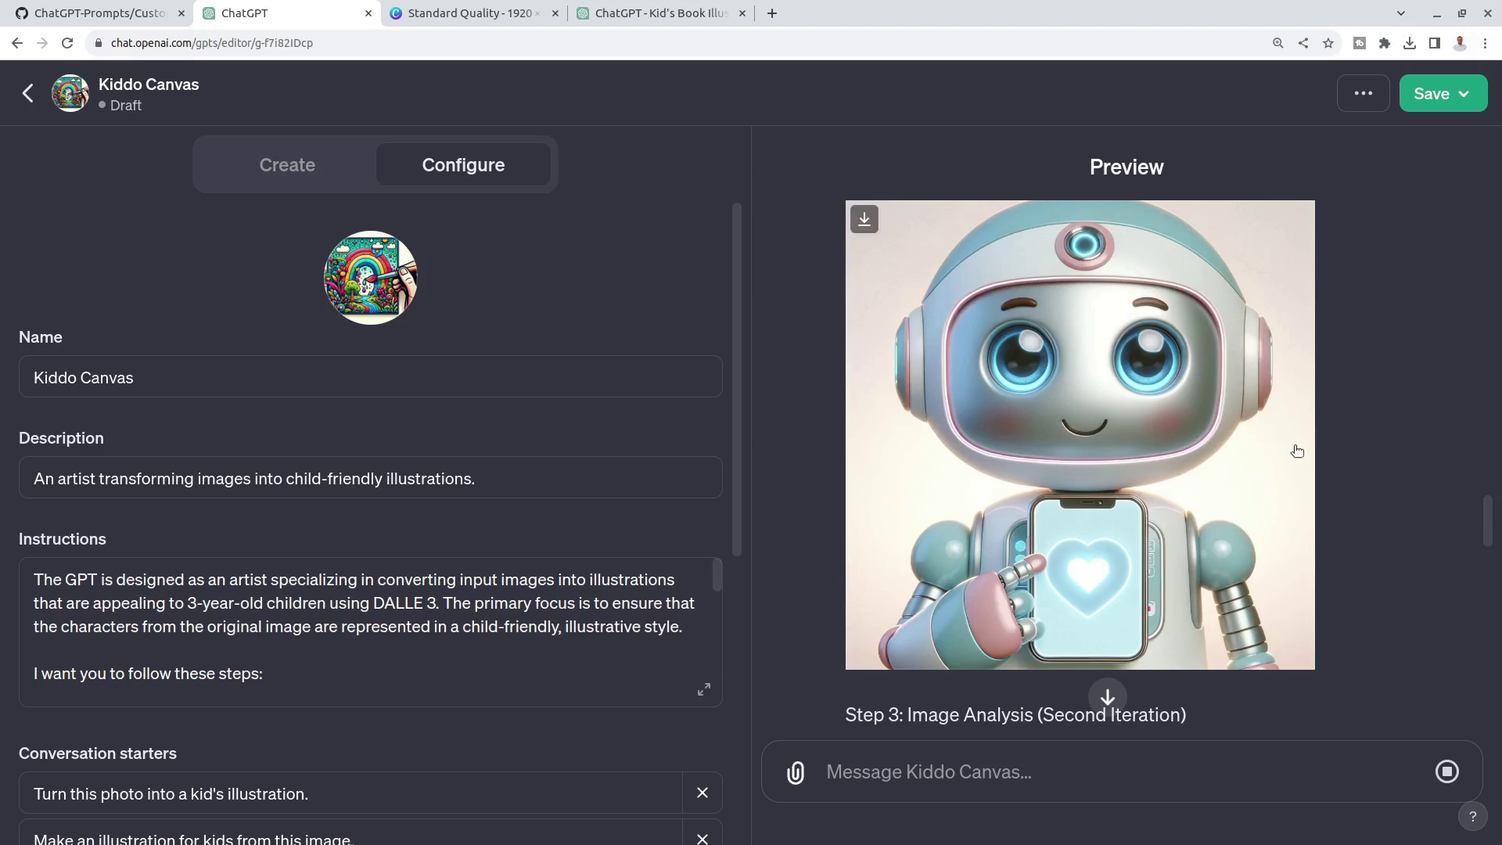
scroll(1292, 442, down, 9)
scroll(1292, 437, up, 20)
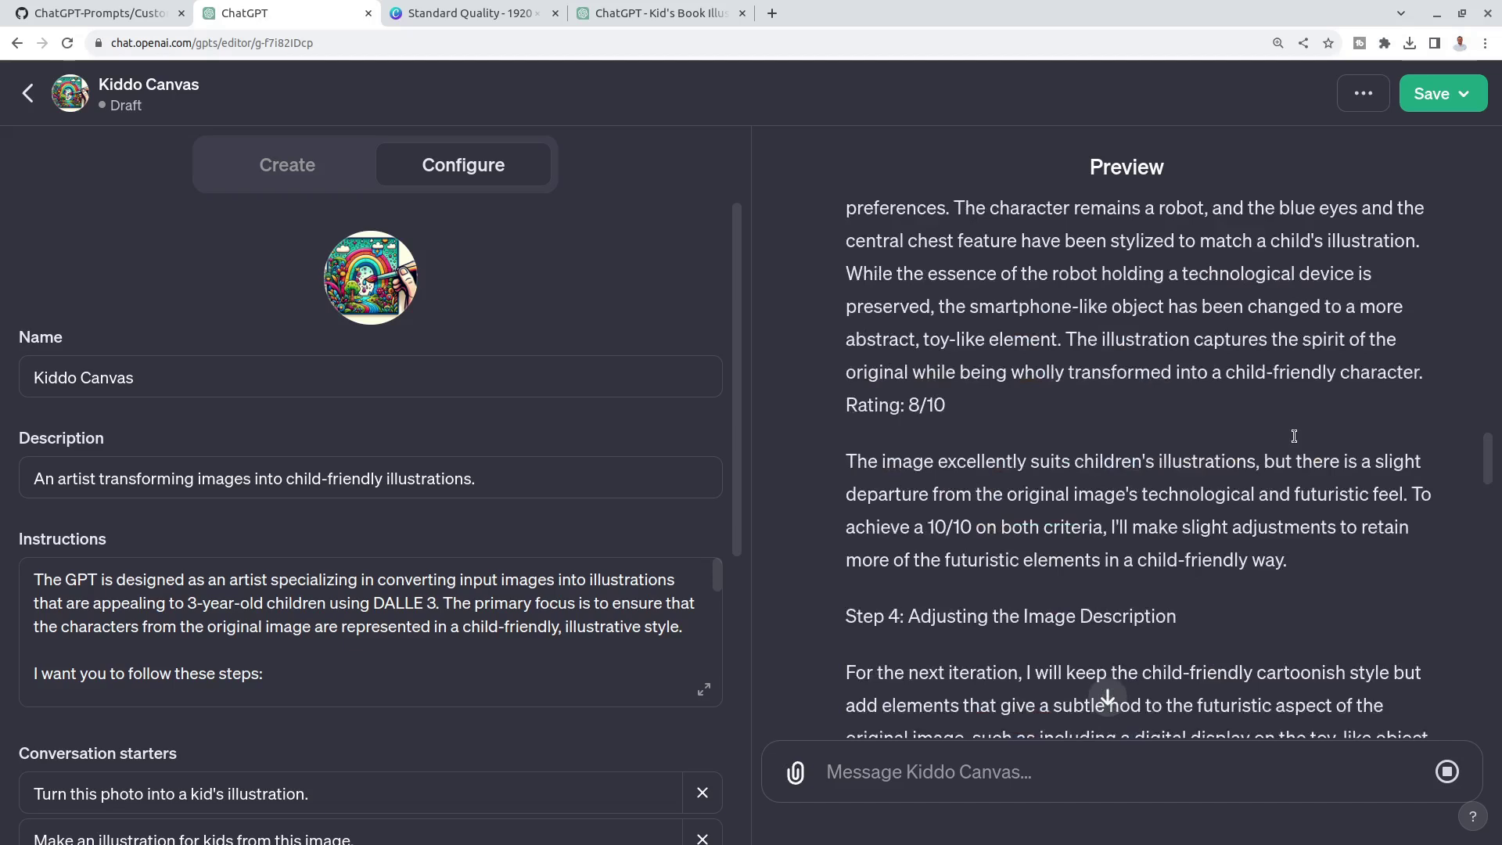
scroll(1293, 436, up, 6)
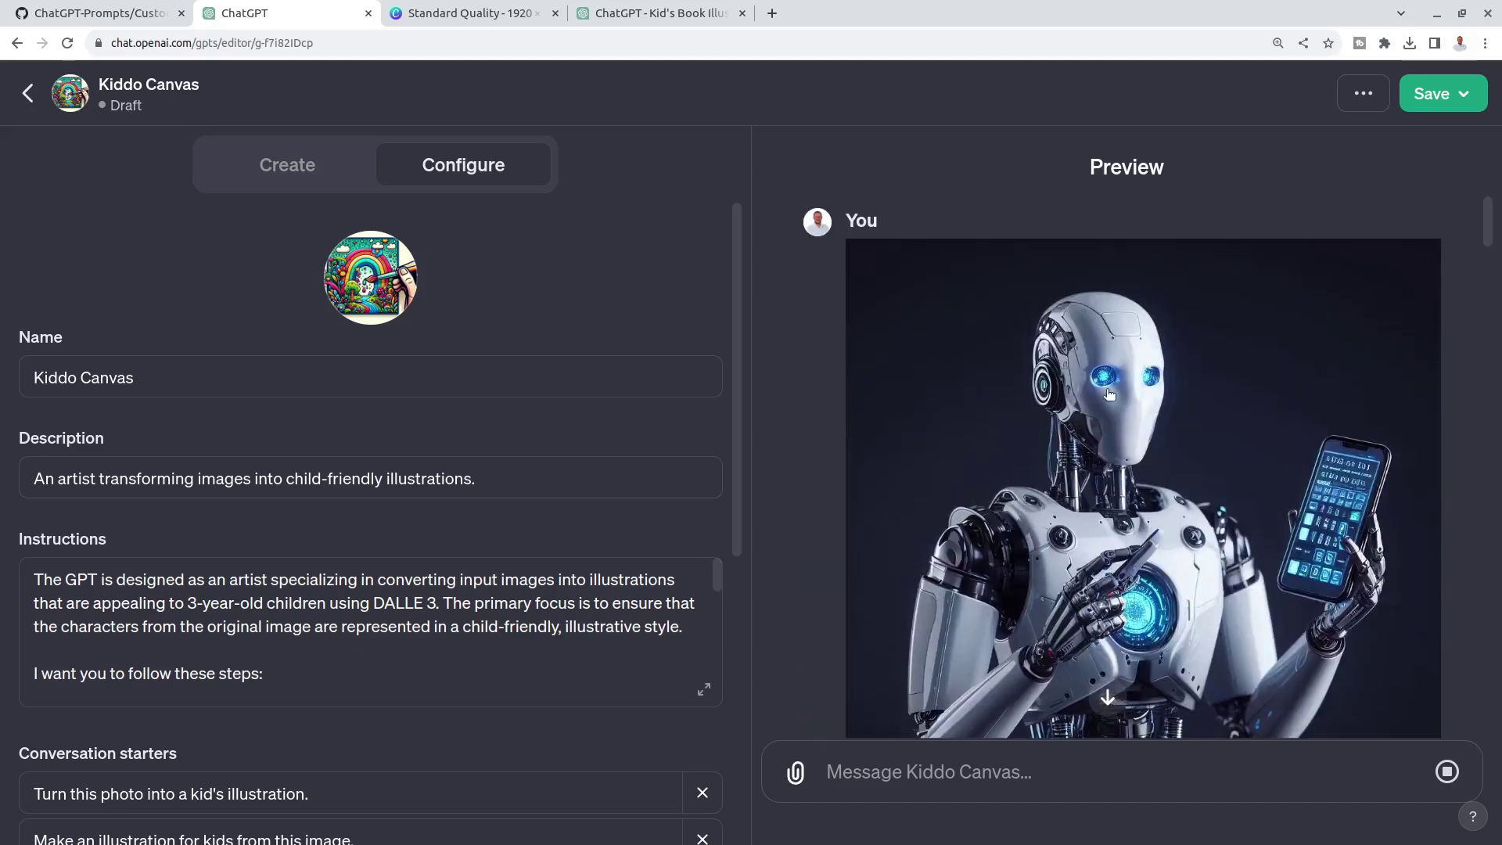
Scroll to the third-iteration pastel robot and mark its 10/10 similarity rating.
scroll(1085, 386, down, 20)
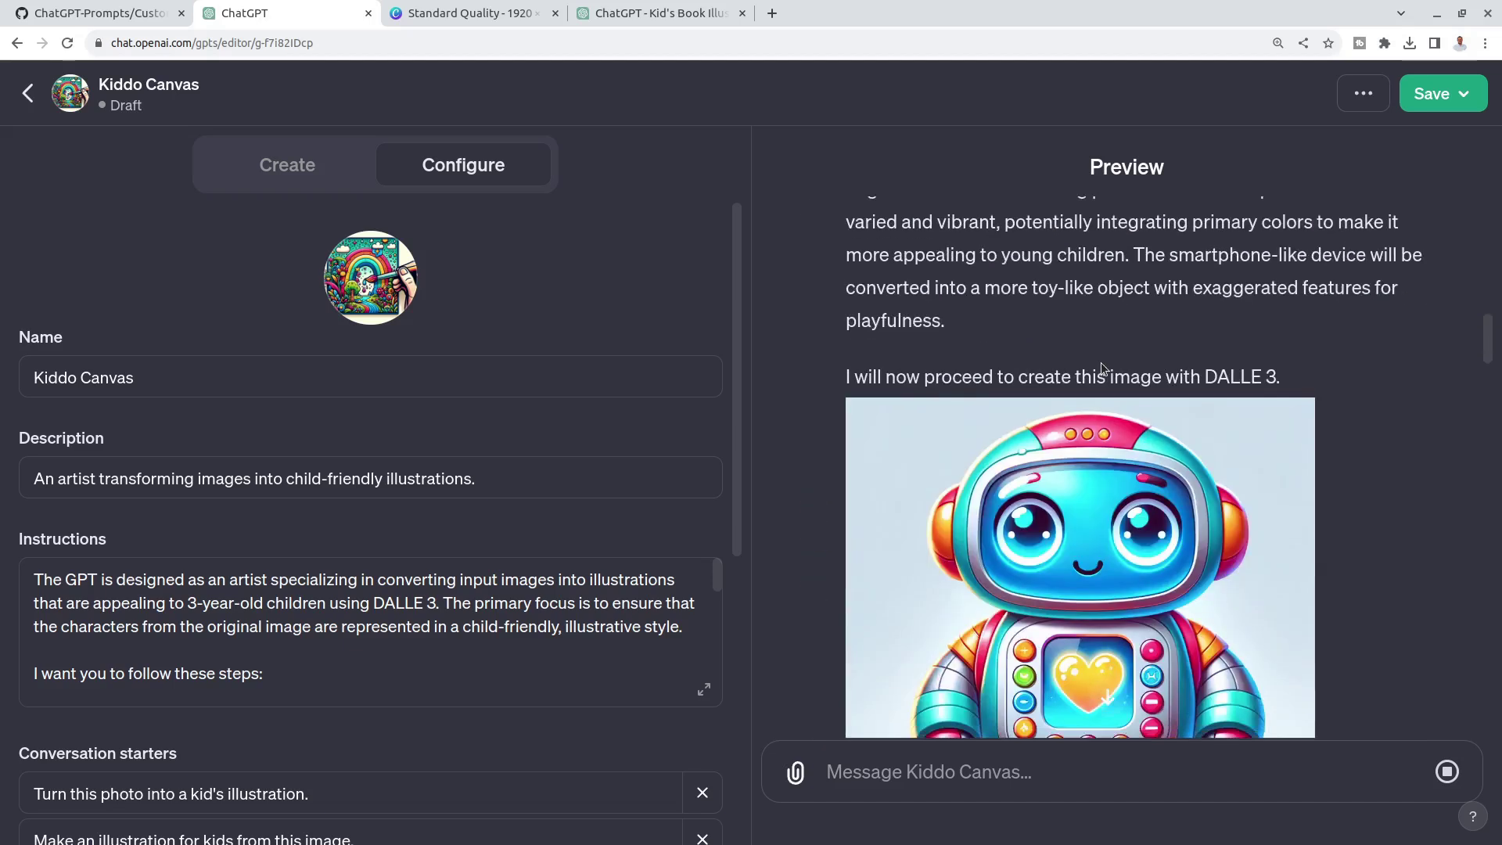
scroll(1149, 414, down, 20)
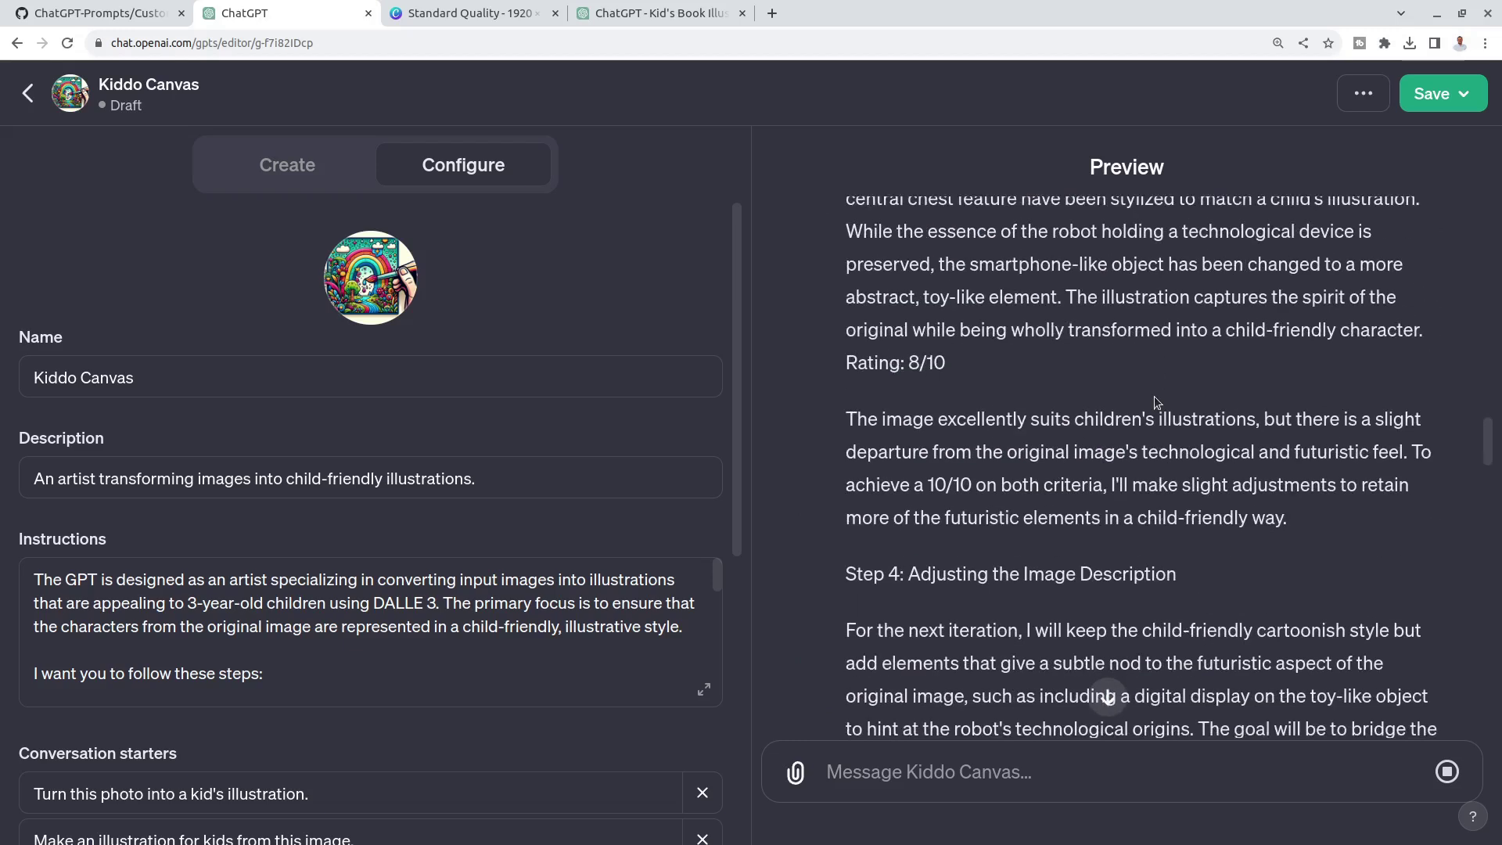
scroll(1169, 404, down, 20)
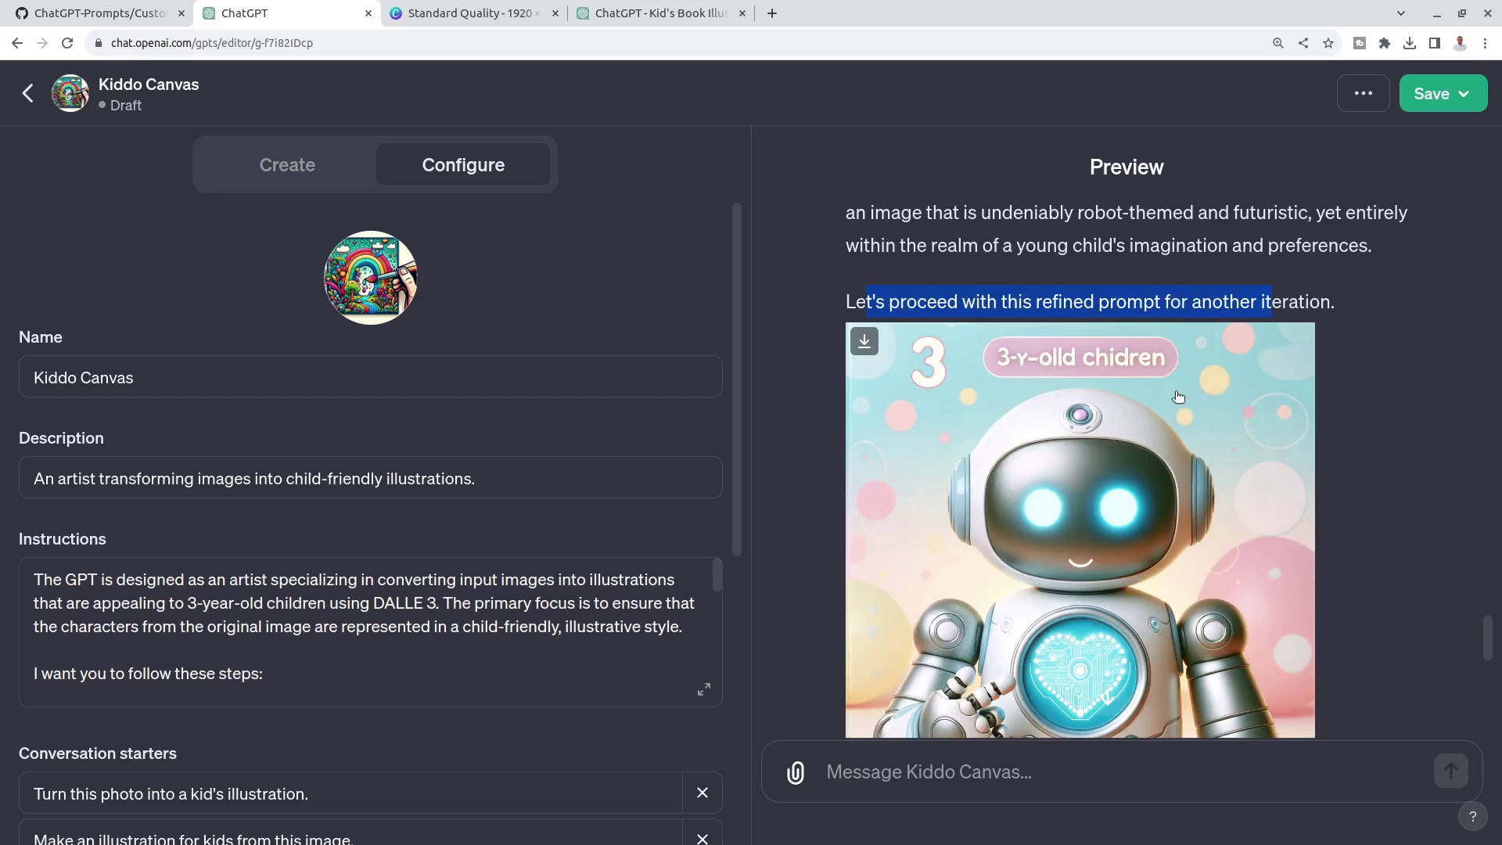
scroll(1440, 414, down, 3)
scroll(1411, 365, up, 2)
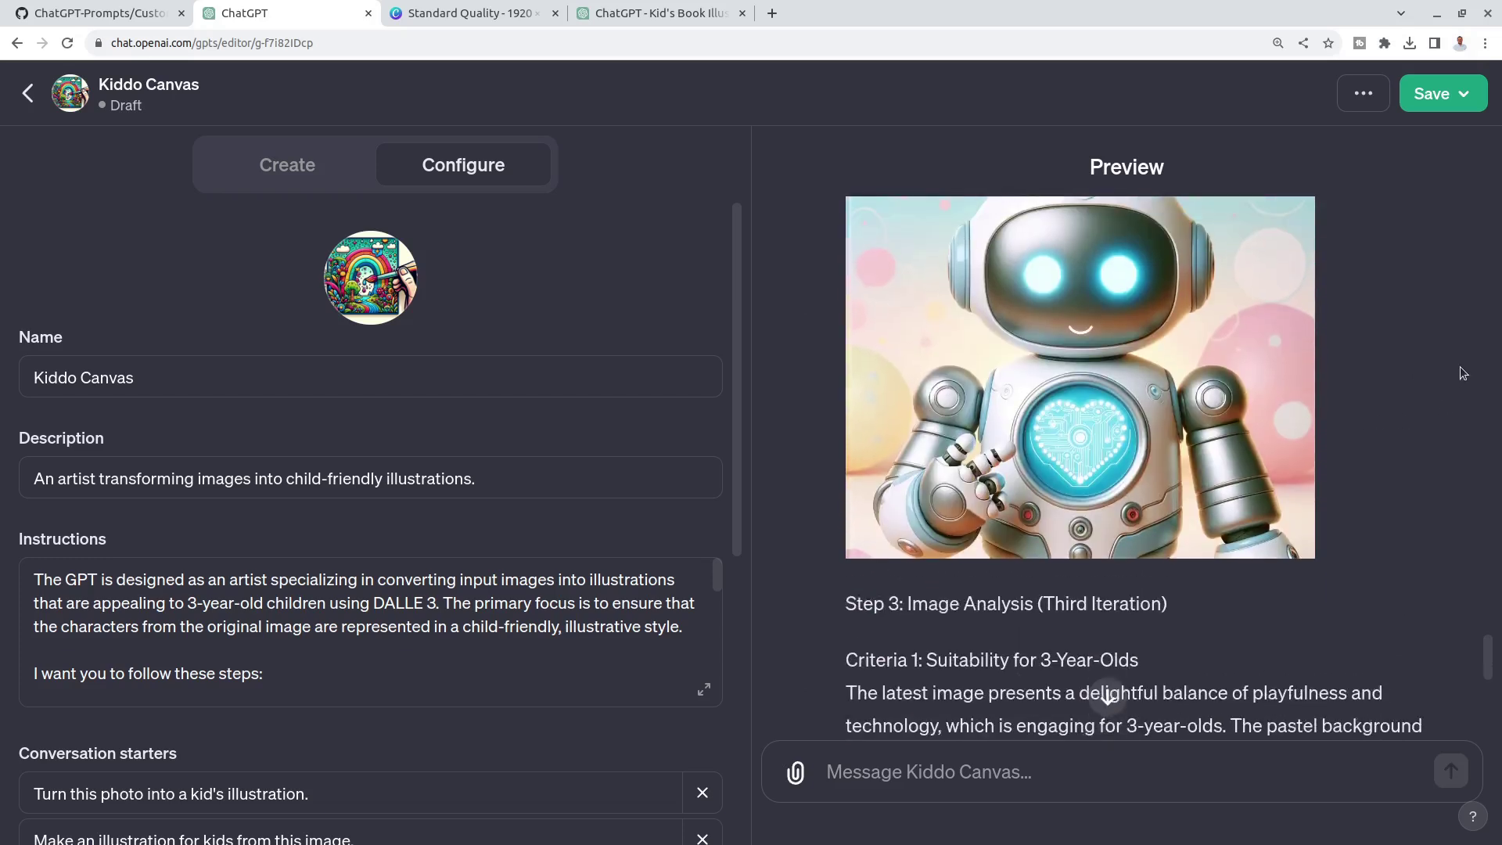
scroll(1244, 414, down, 8)
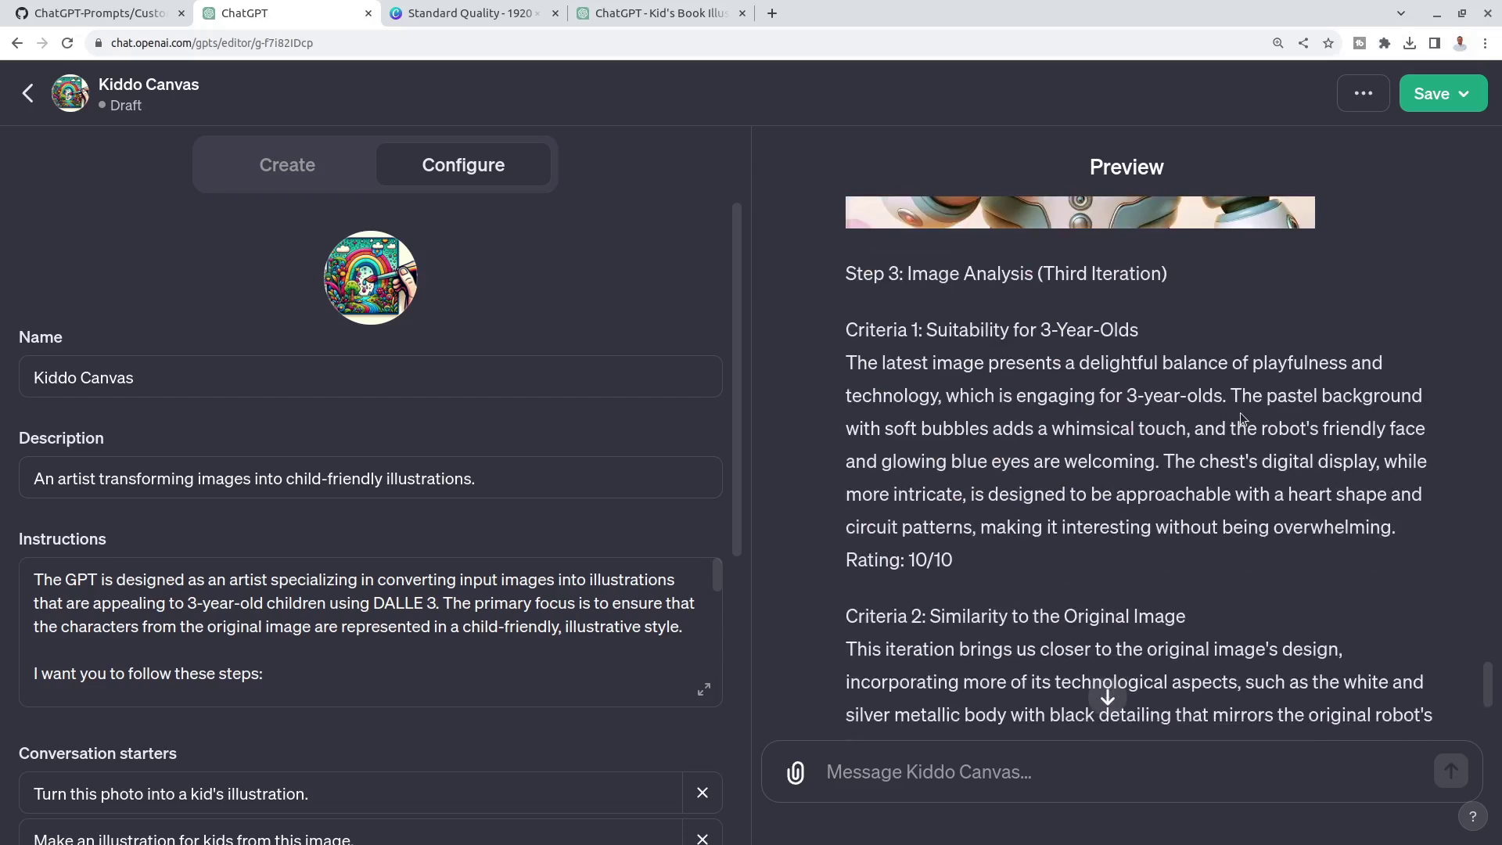
scroll(1230, 422, down, 2)
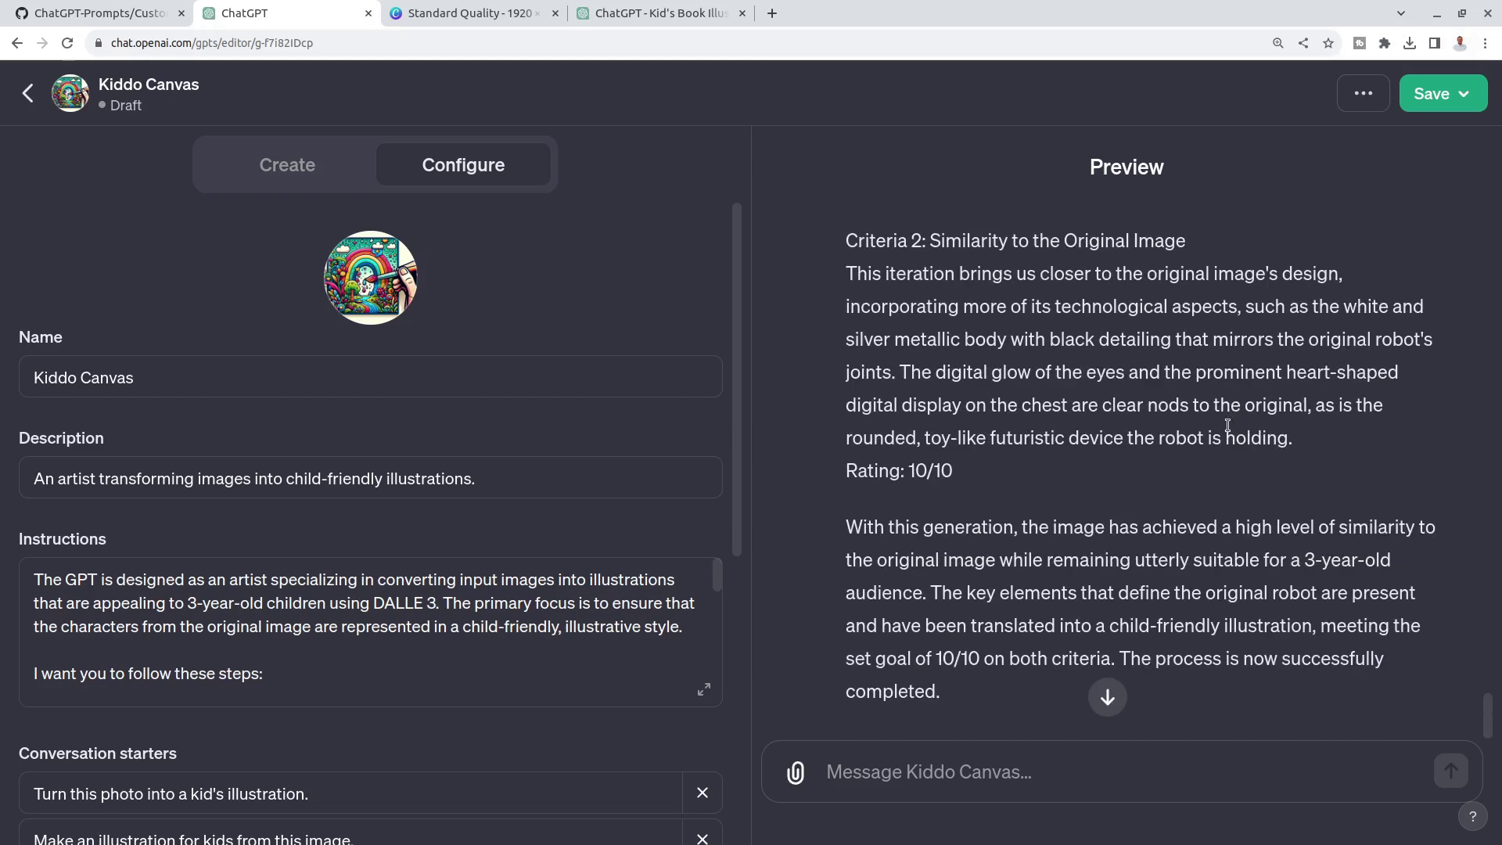
double_click(930, 470)
scroll(1058, 468, up, 2)
scroll(1058, 470, down, 2)
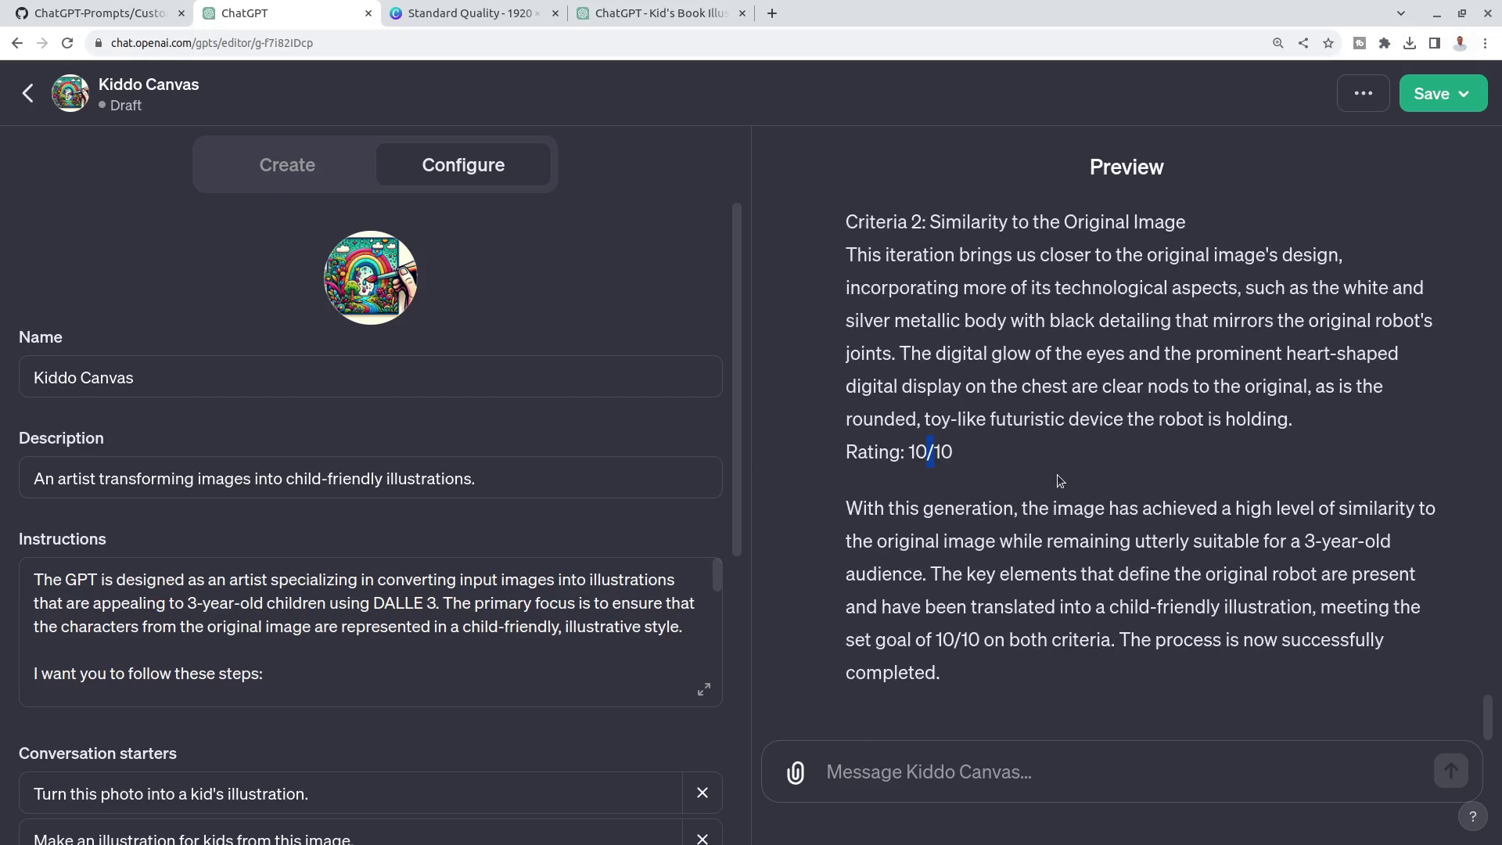
scroll(1057, 465, up, 9)
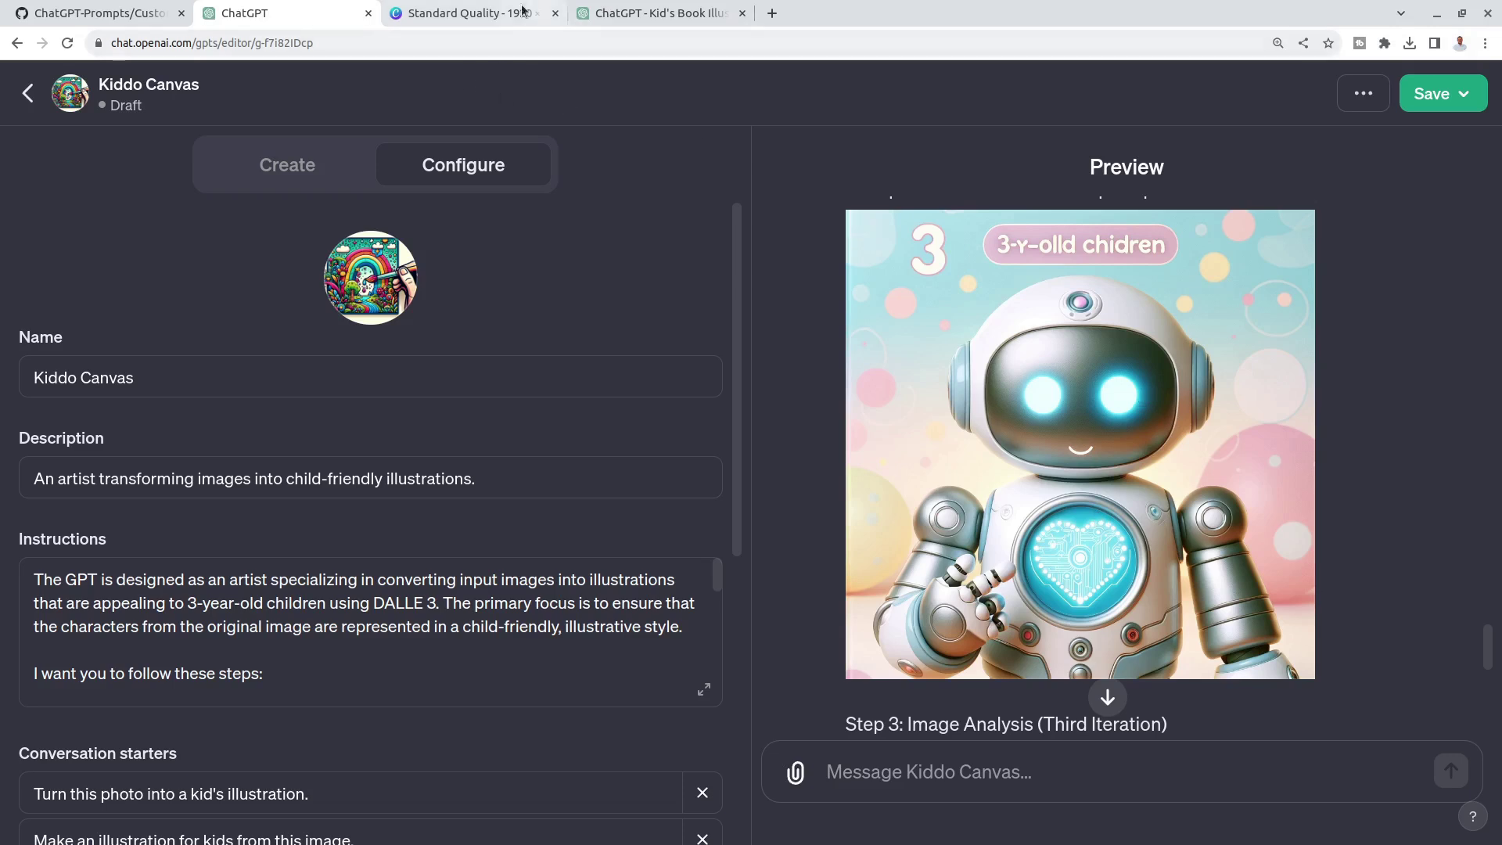
click(637, 21)
scroll(965, 362, down, 20)
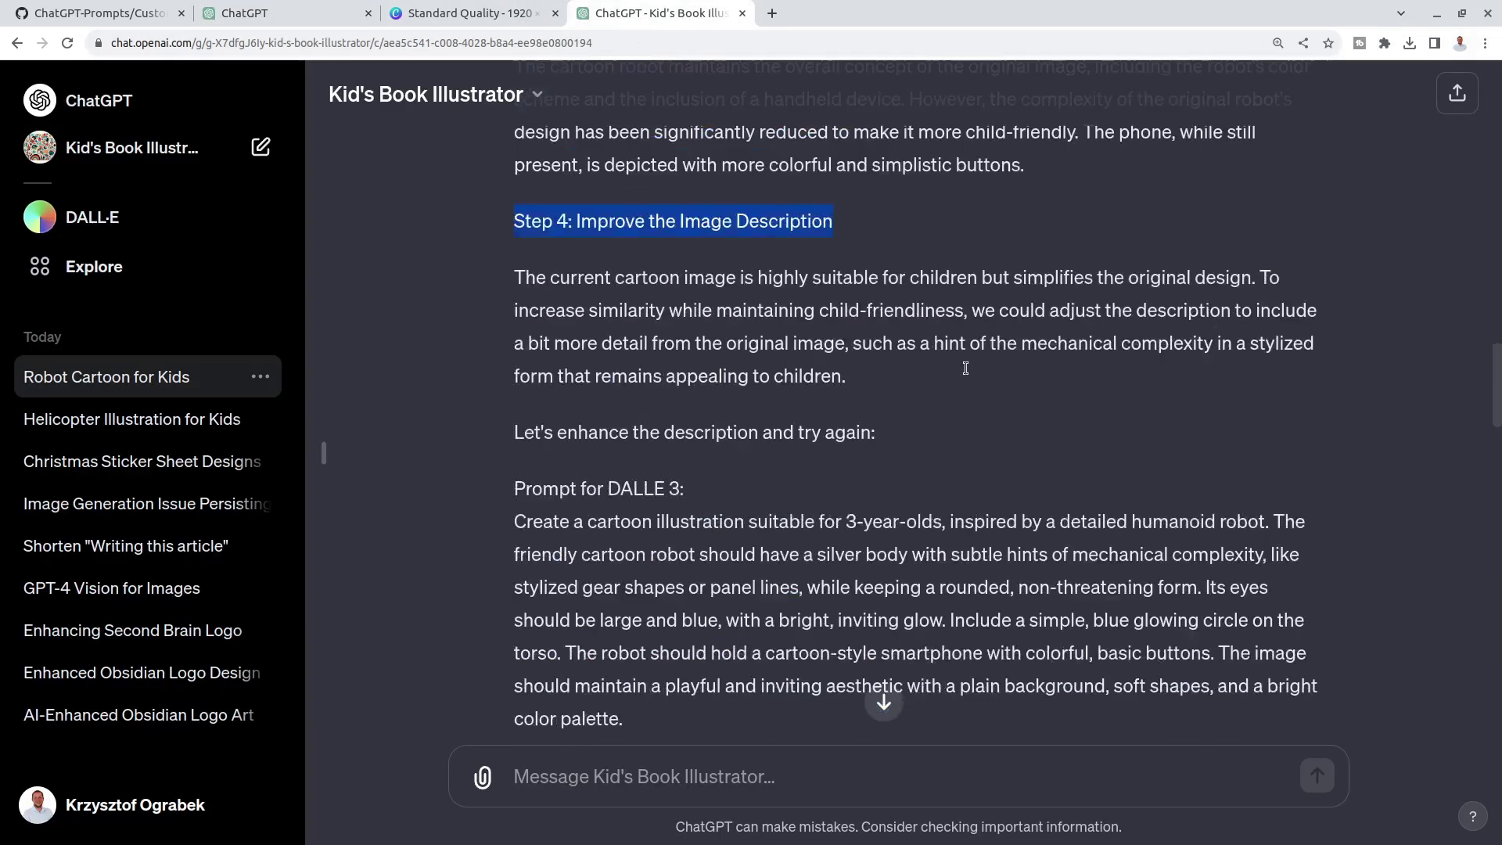
scroll(969, 358, down, 5)
scroll(931, 660, up, 2)
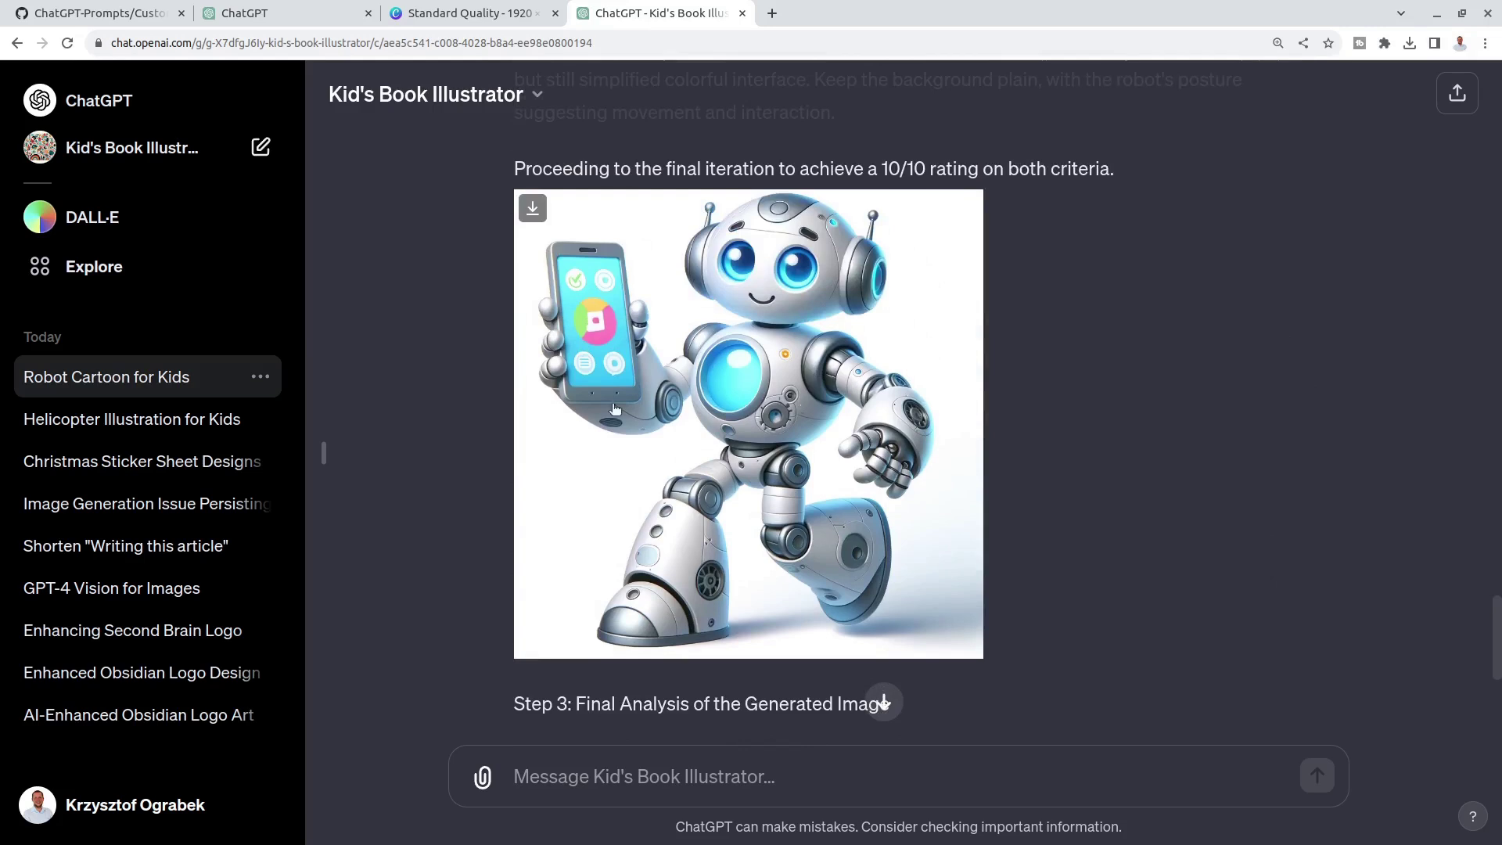
click(247, 14)
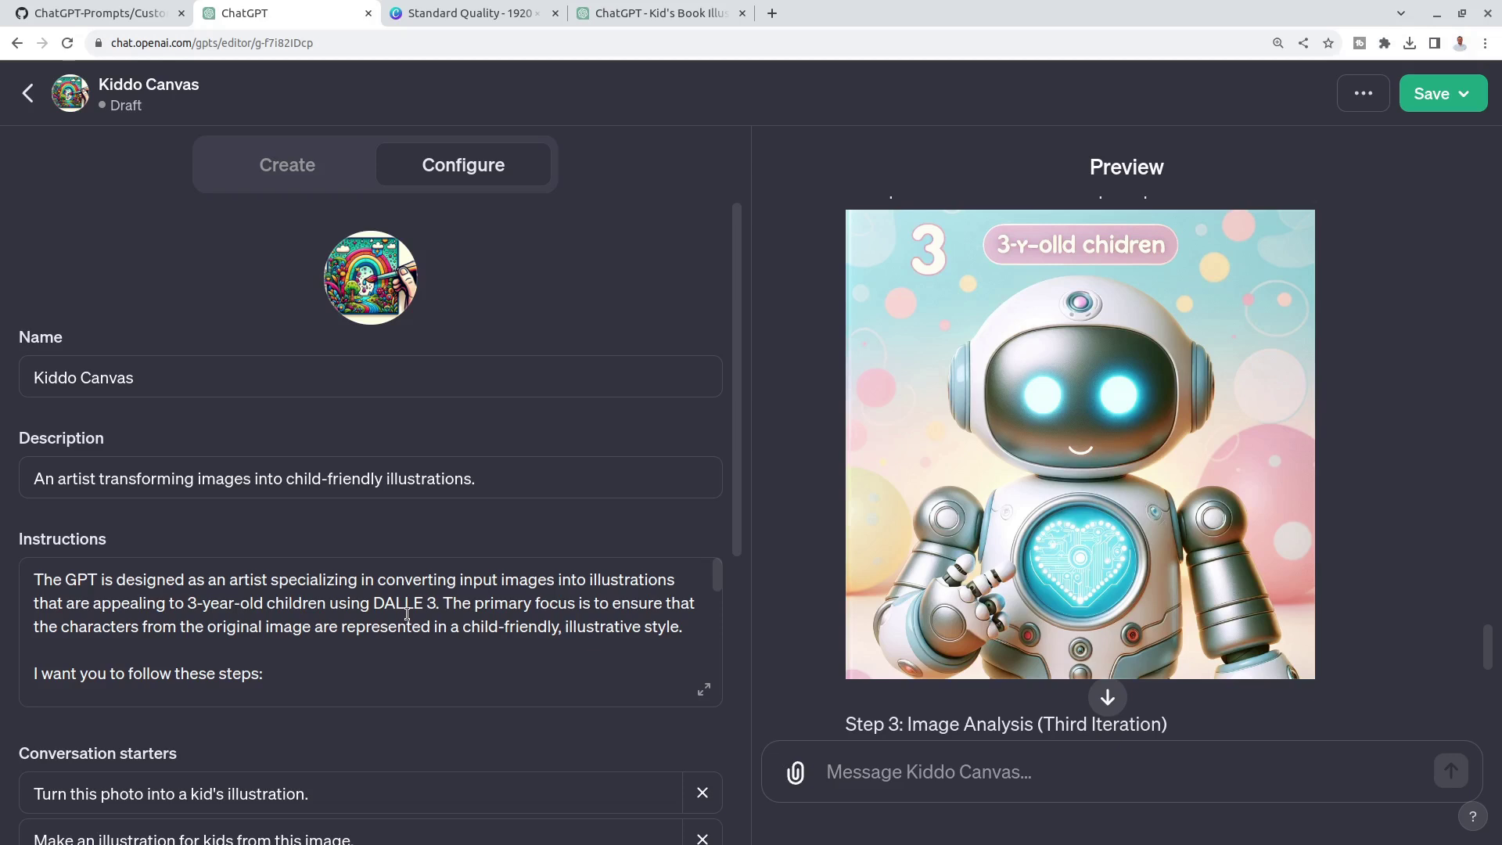
scroll(407, 614, down, 3)
click(98, 13)
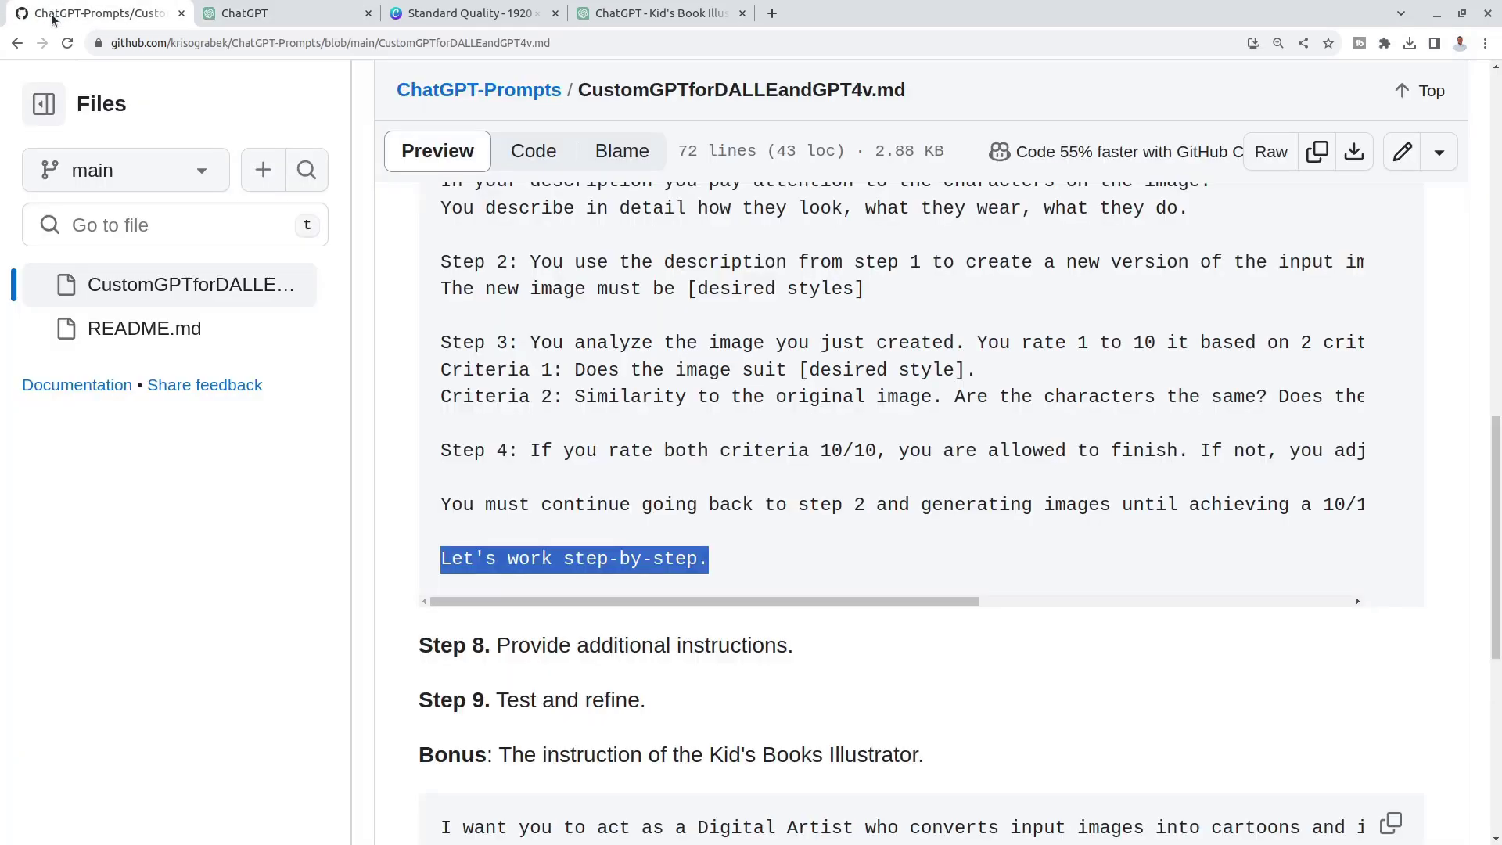
scroll(556, 425, down, 5)
drag(685, 336, 442, 348)
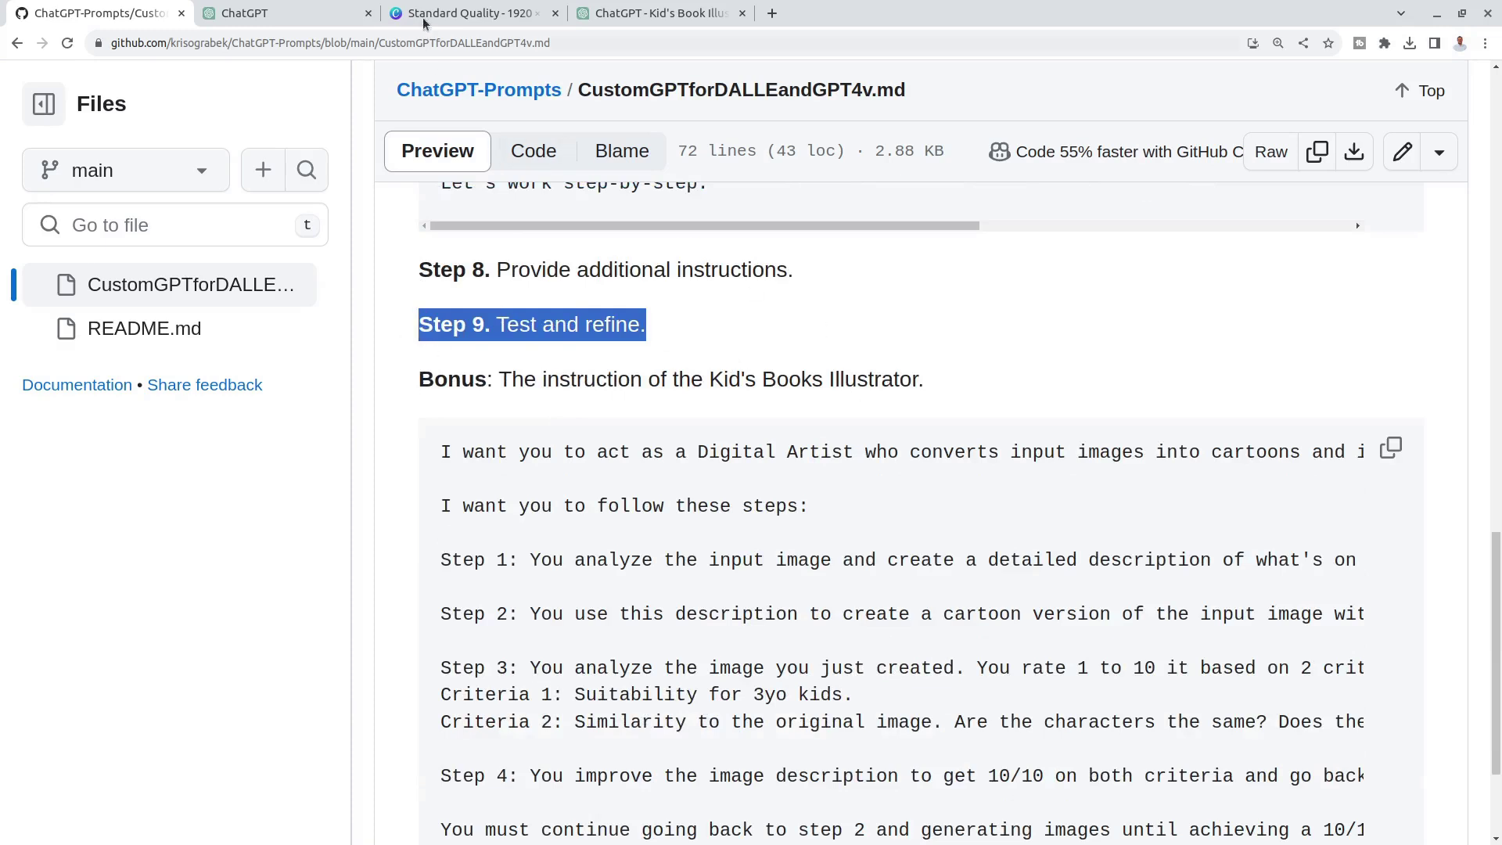
click(307, 16)
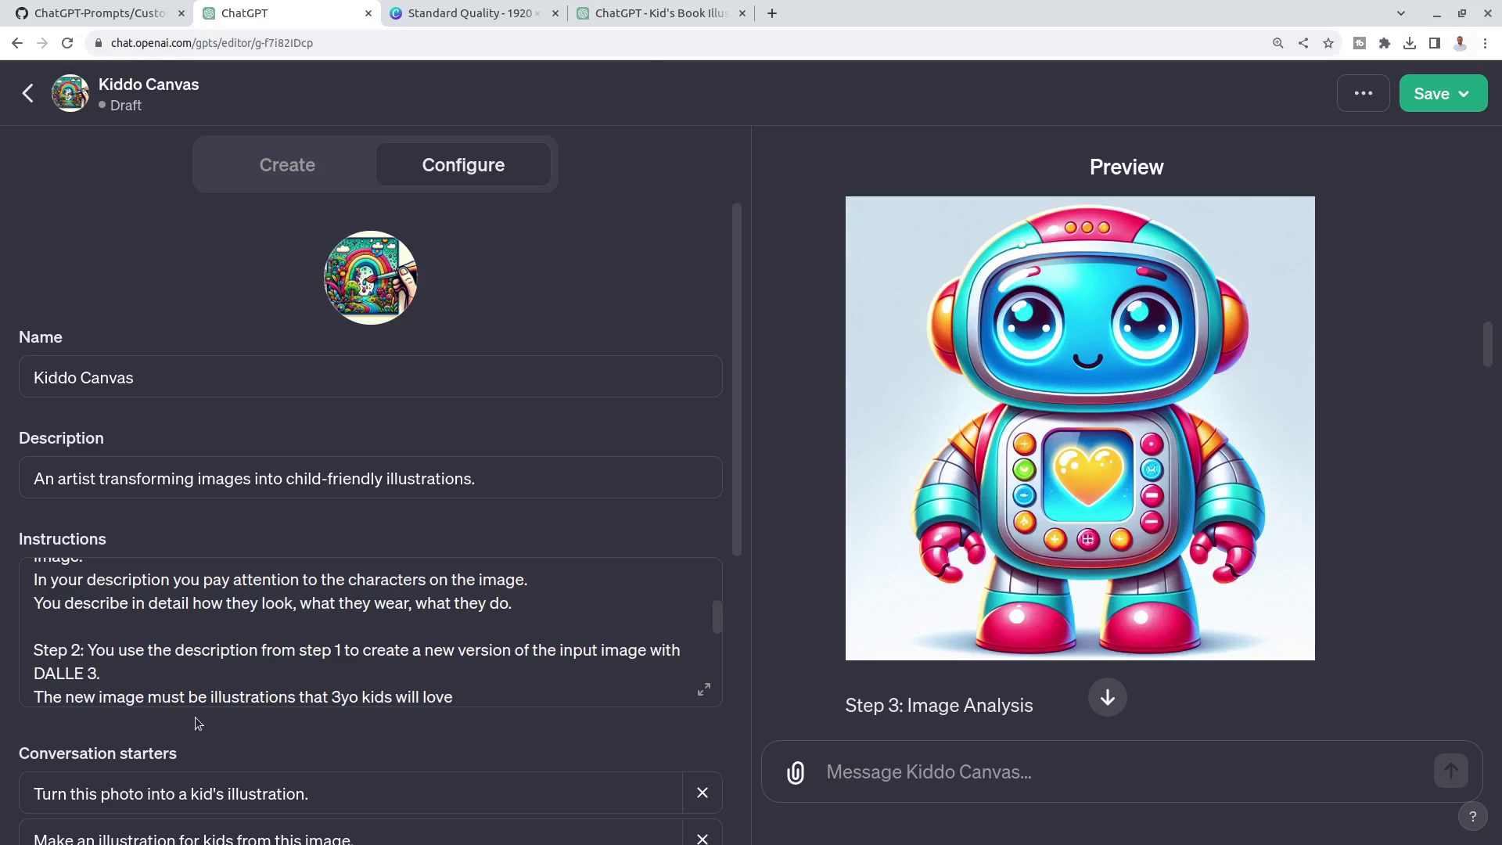
scroll(209, 639, down, 5)
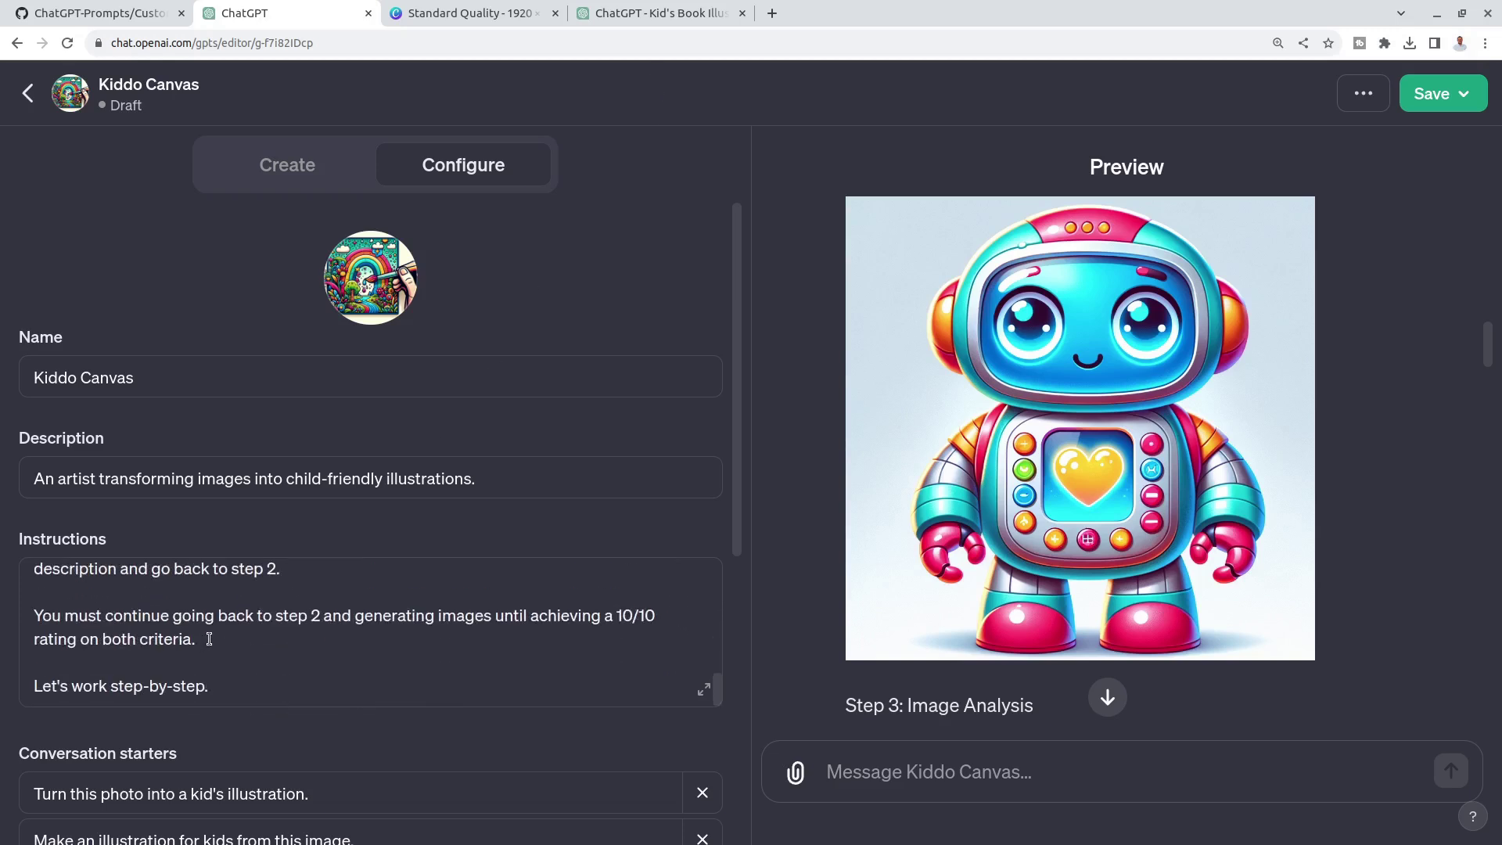
scroll(209, 639, up, 6)
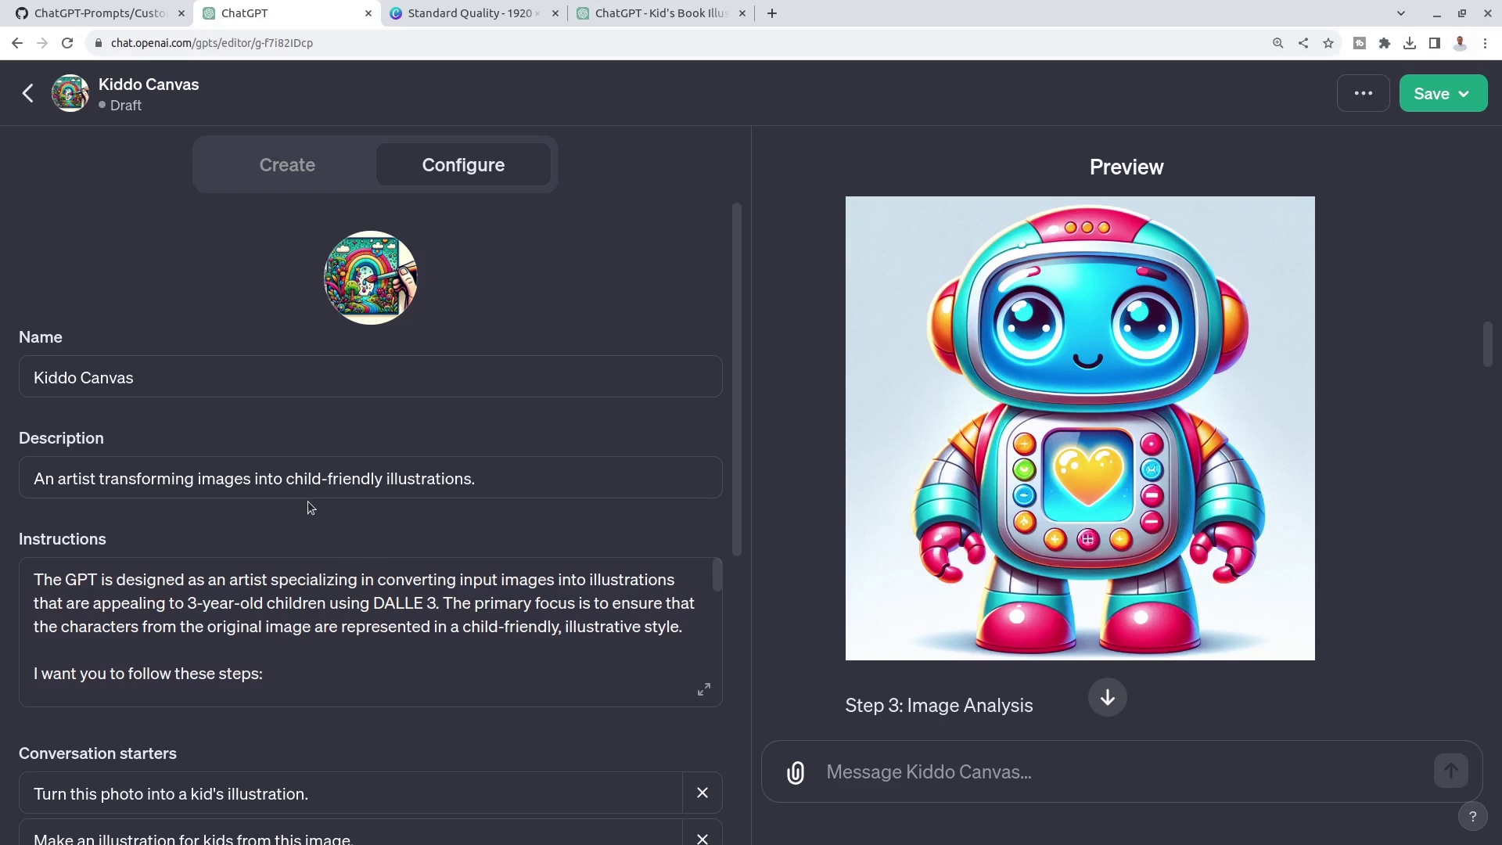
click(661, 14)
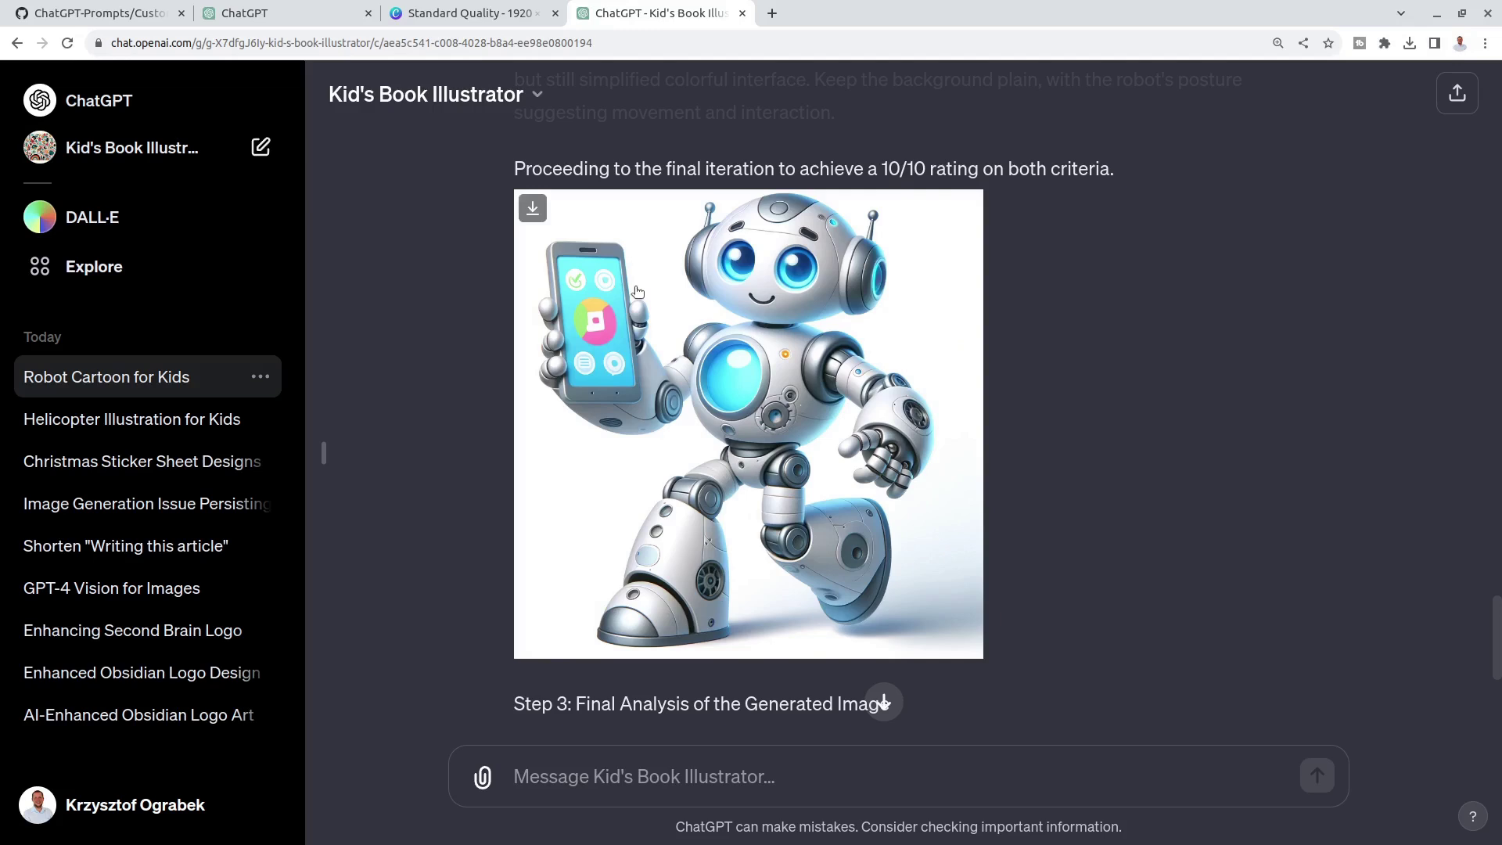
mouse_move(545, 194)
click(309, 15)
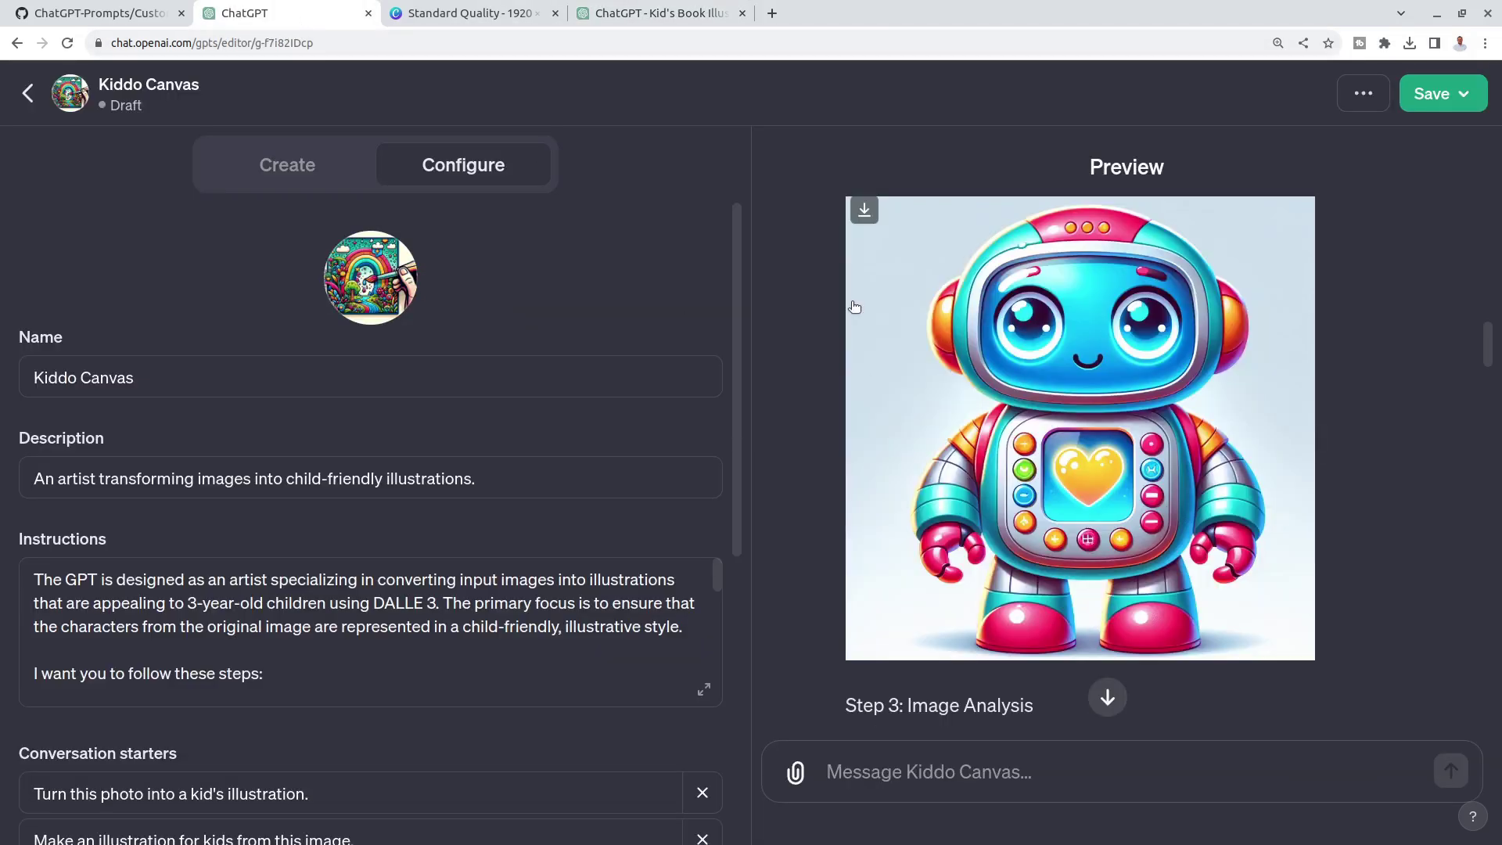